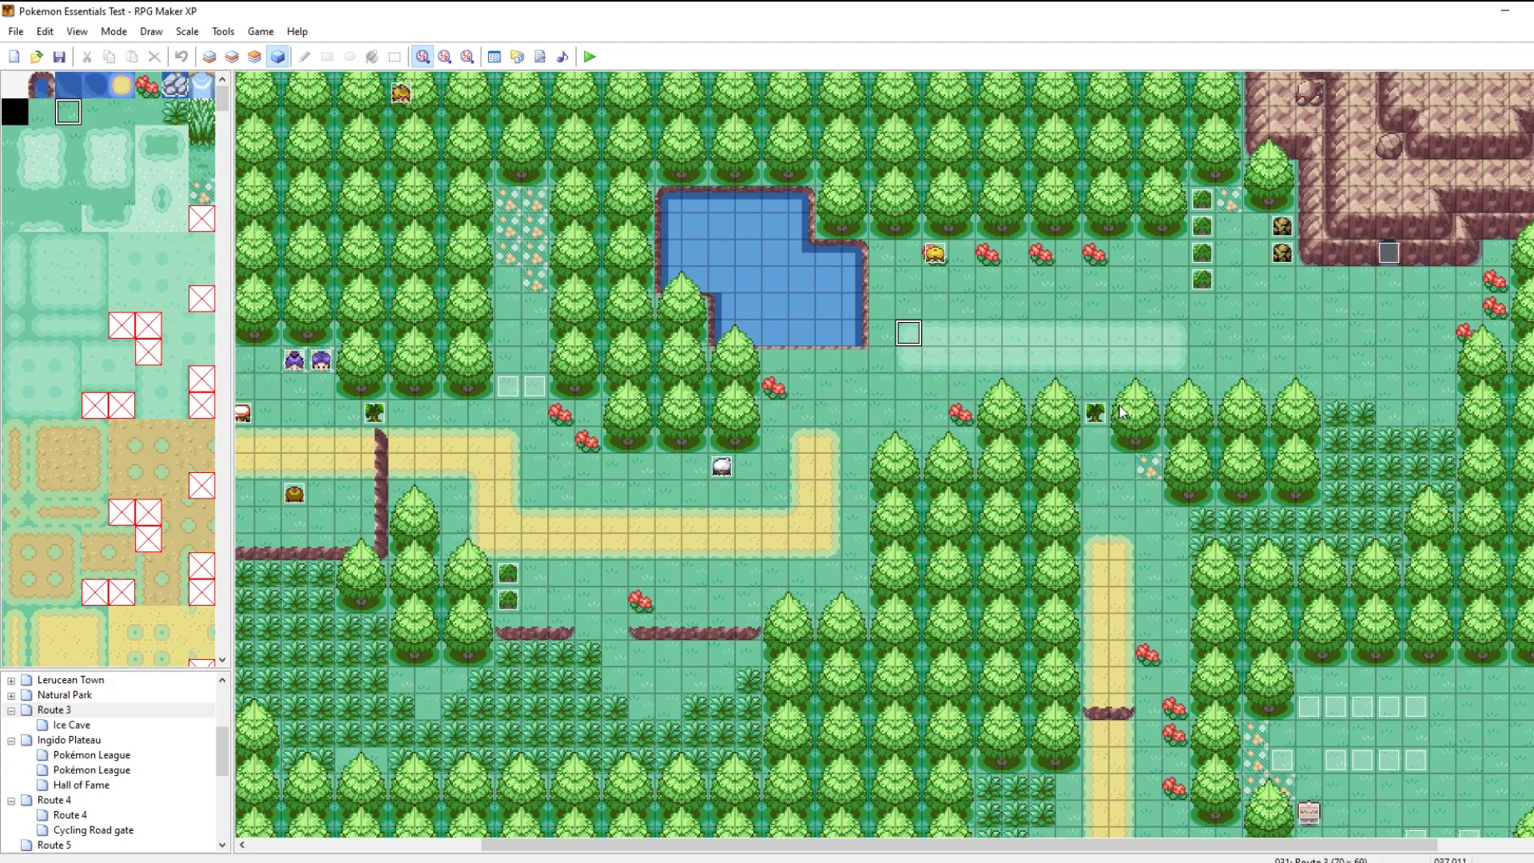
# Step: Glance at the trainer event, then return to KHInsider's Ruby & Sapphire album page
pyautogui.doubleClick(935, 255)
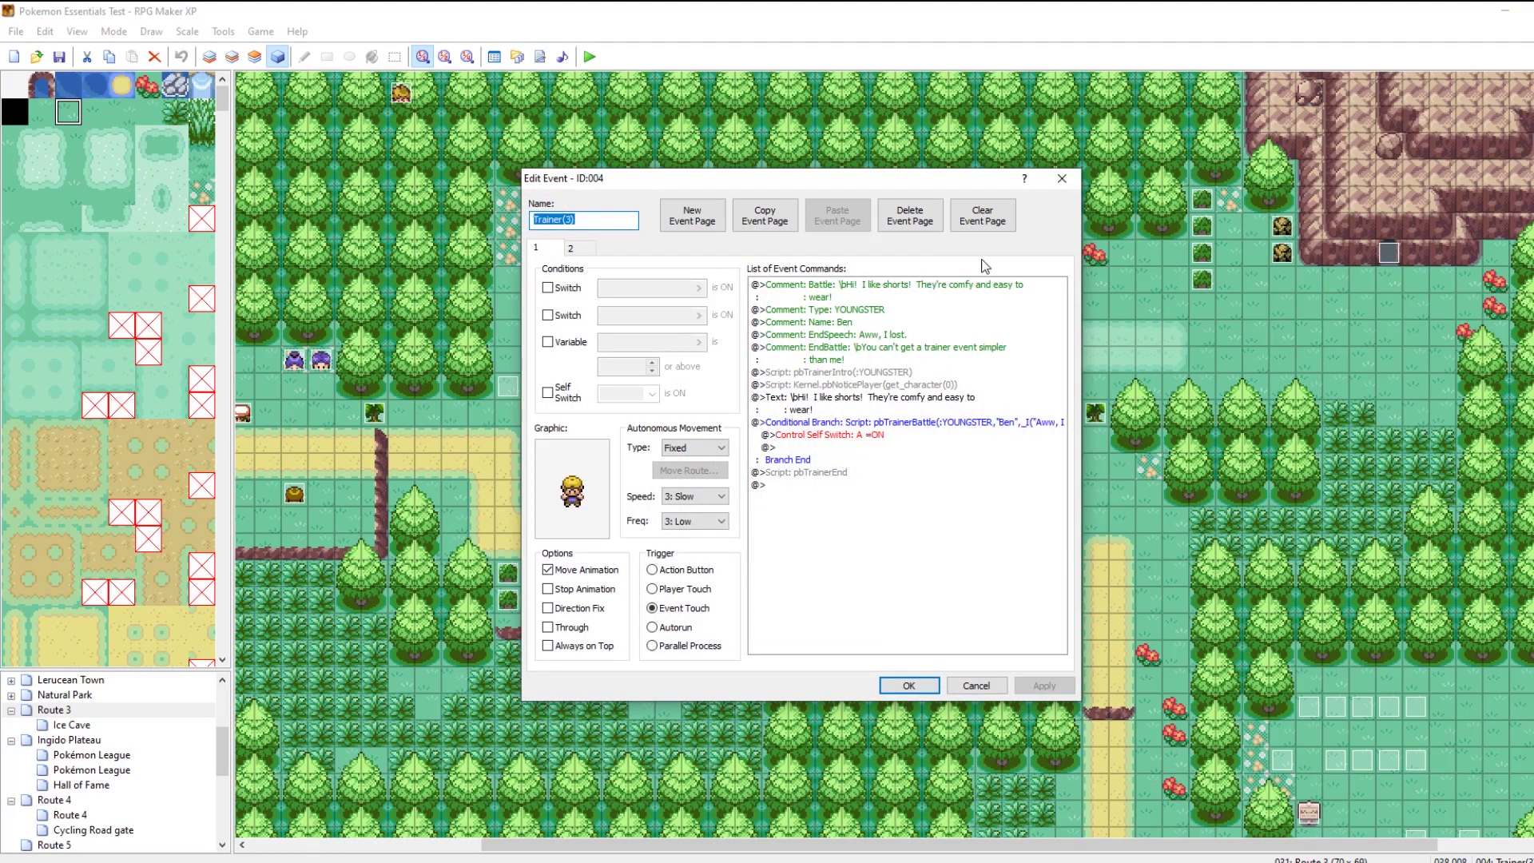
pyautogui.click(1060, 179)
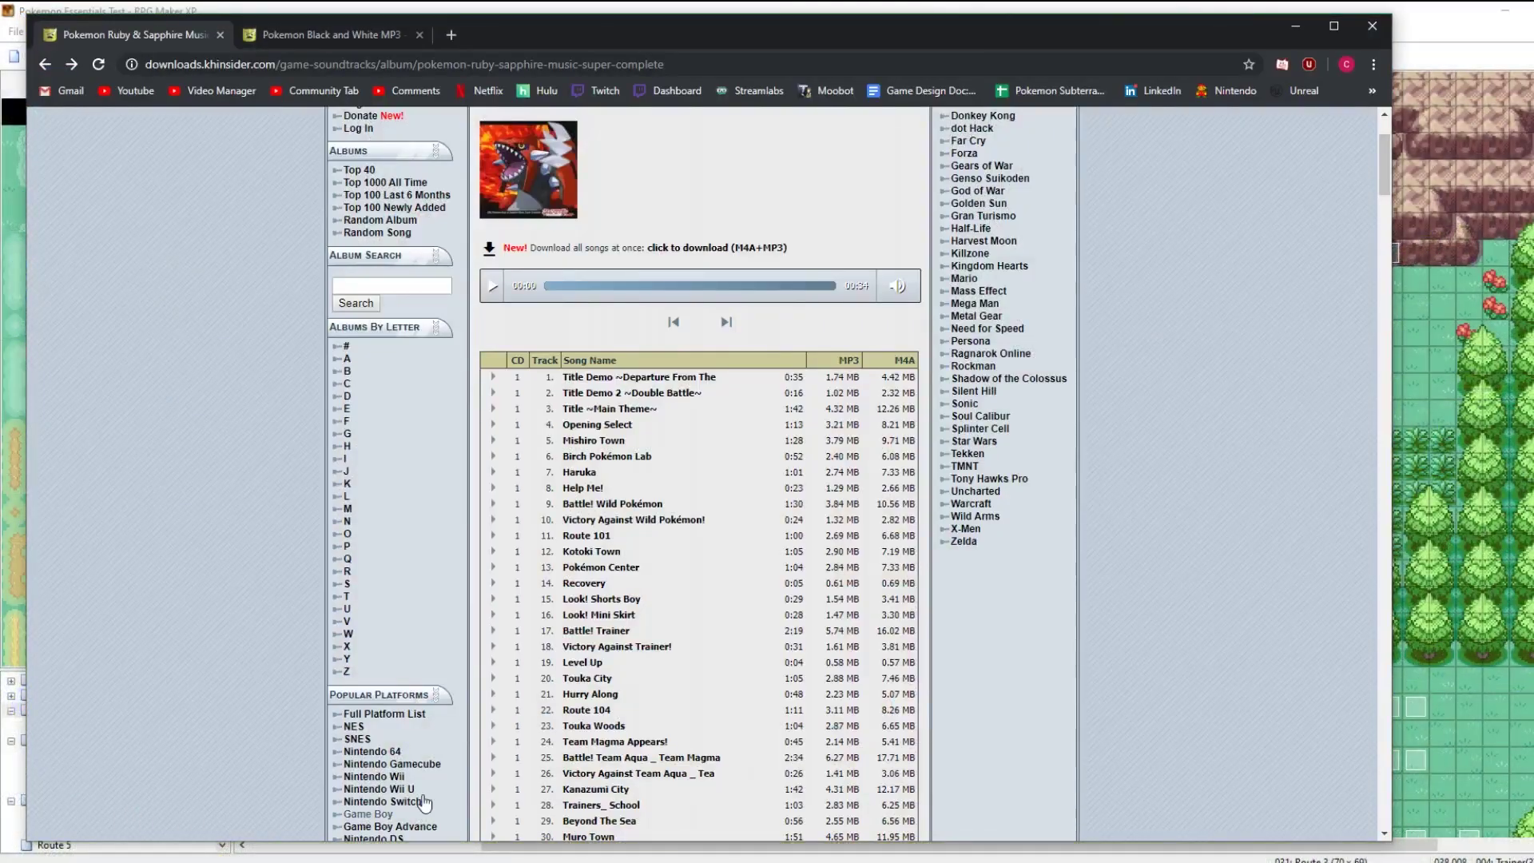
pyautogui.click(87, 823)
pyautogui.scroll(1, 343, 375)
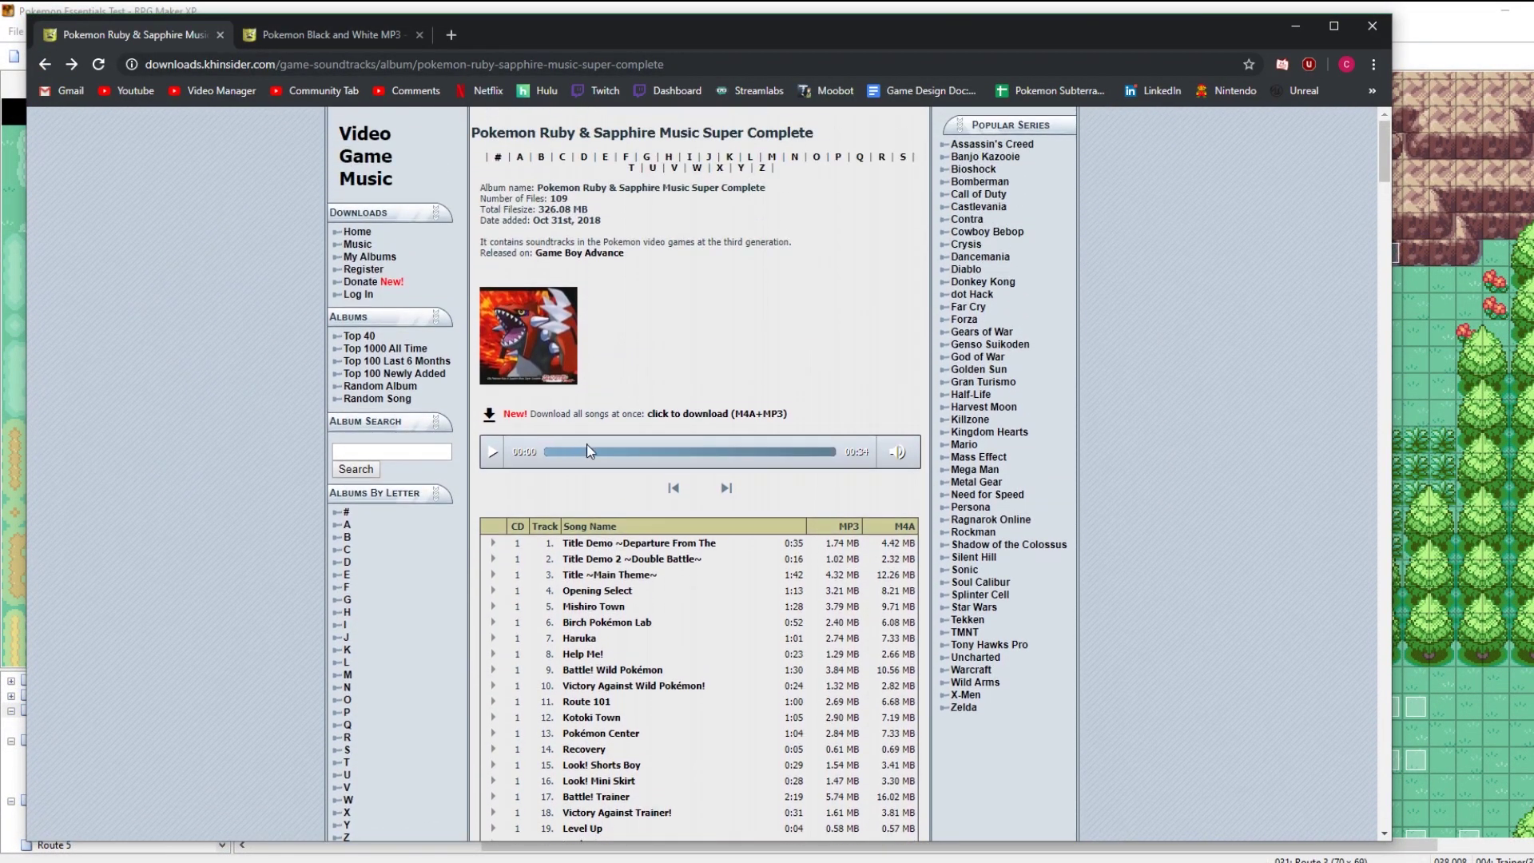
pyautogui.scroll(1, 588, 438)
pyautogui.hotkey('alt', 'Left')
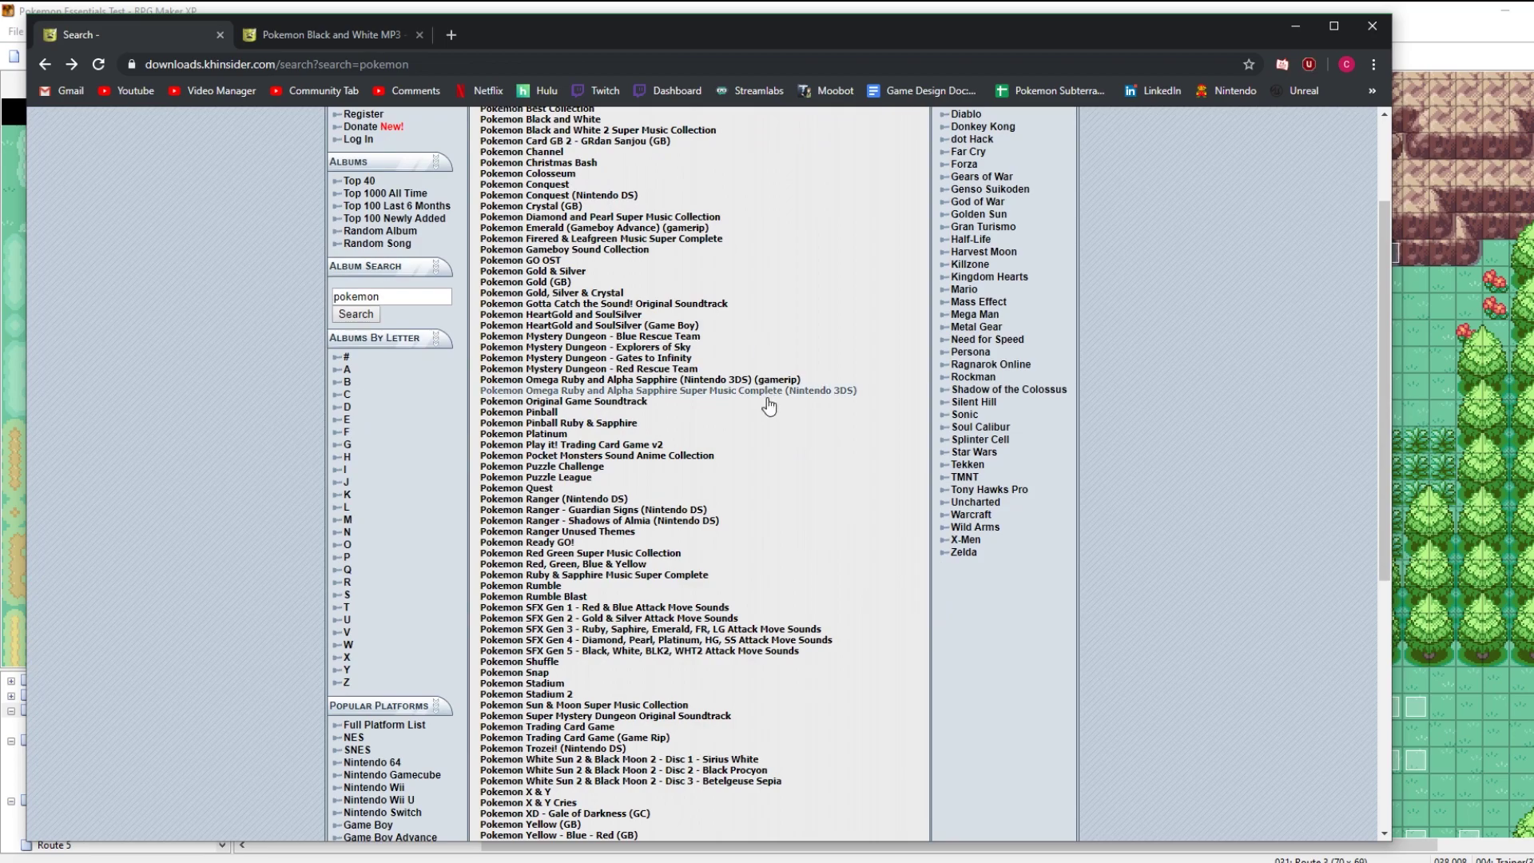
pyautogui.hotkey('alt', 'Right')
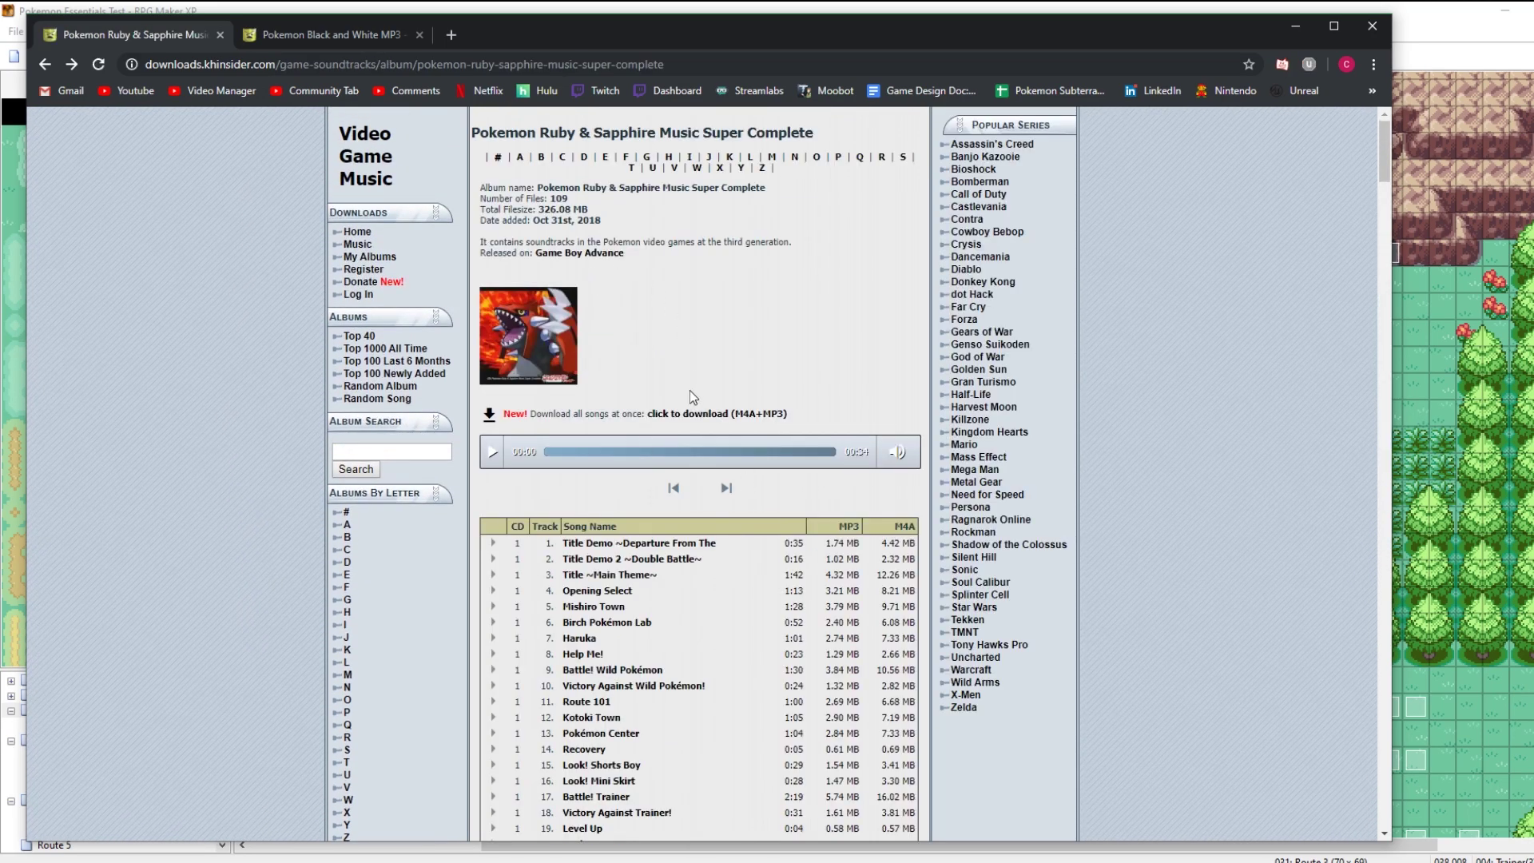
# Step: Open the Look! Shorts Boy track page and play its preview at lower volume
pyautogui.scroll(-3, 659, 615)
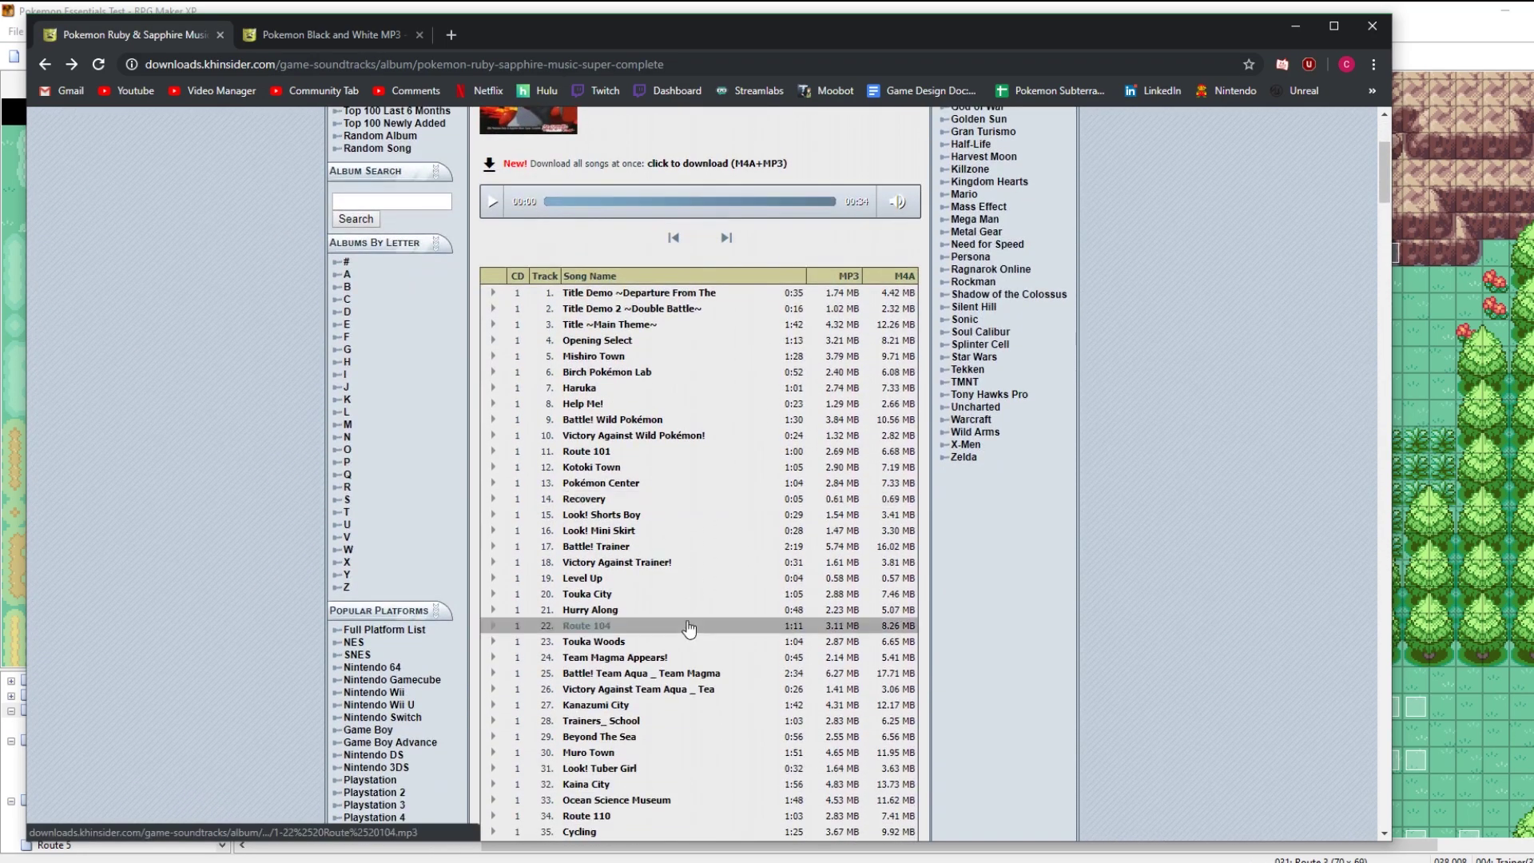
pyautogui.scroll(3, 695, 575)
pyautogui.scroll(-4, 711, 551)
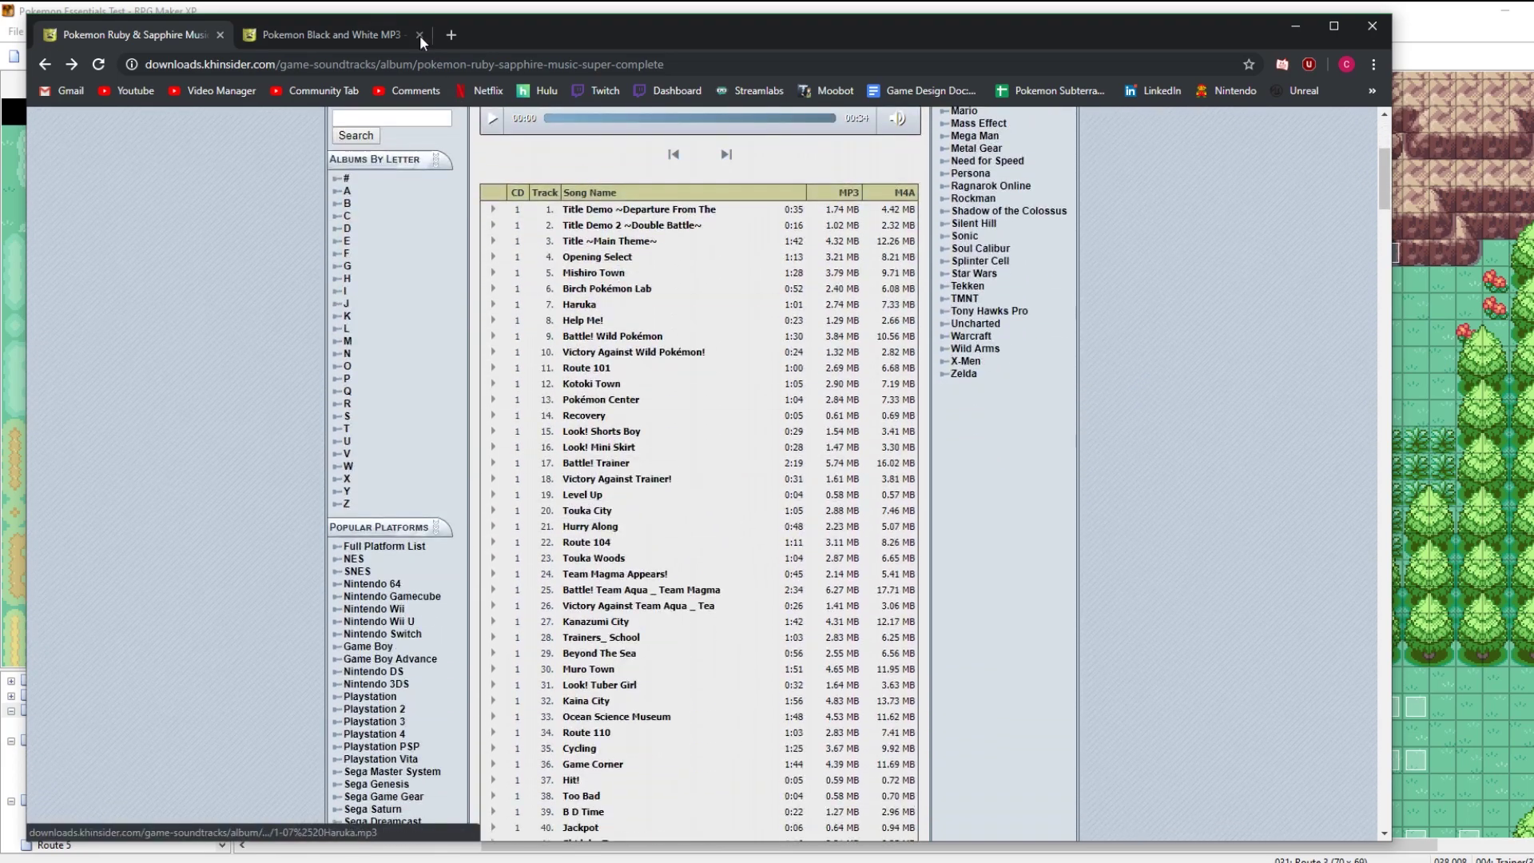
pyautogui.click(363, 33)
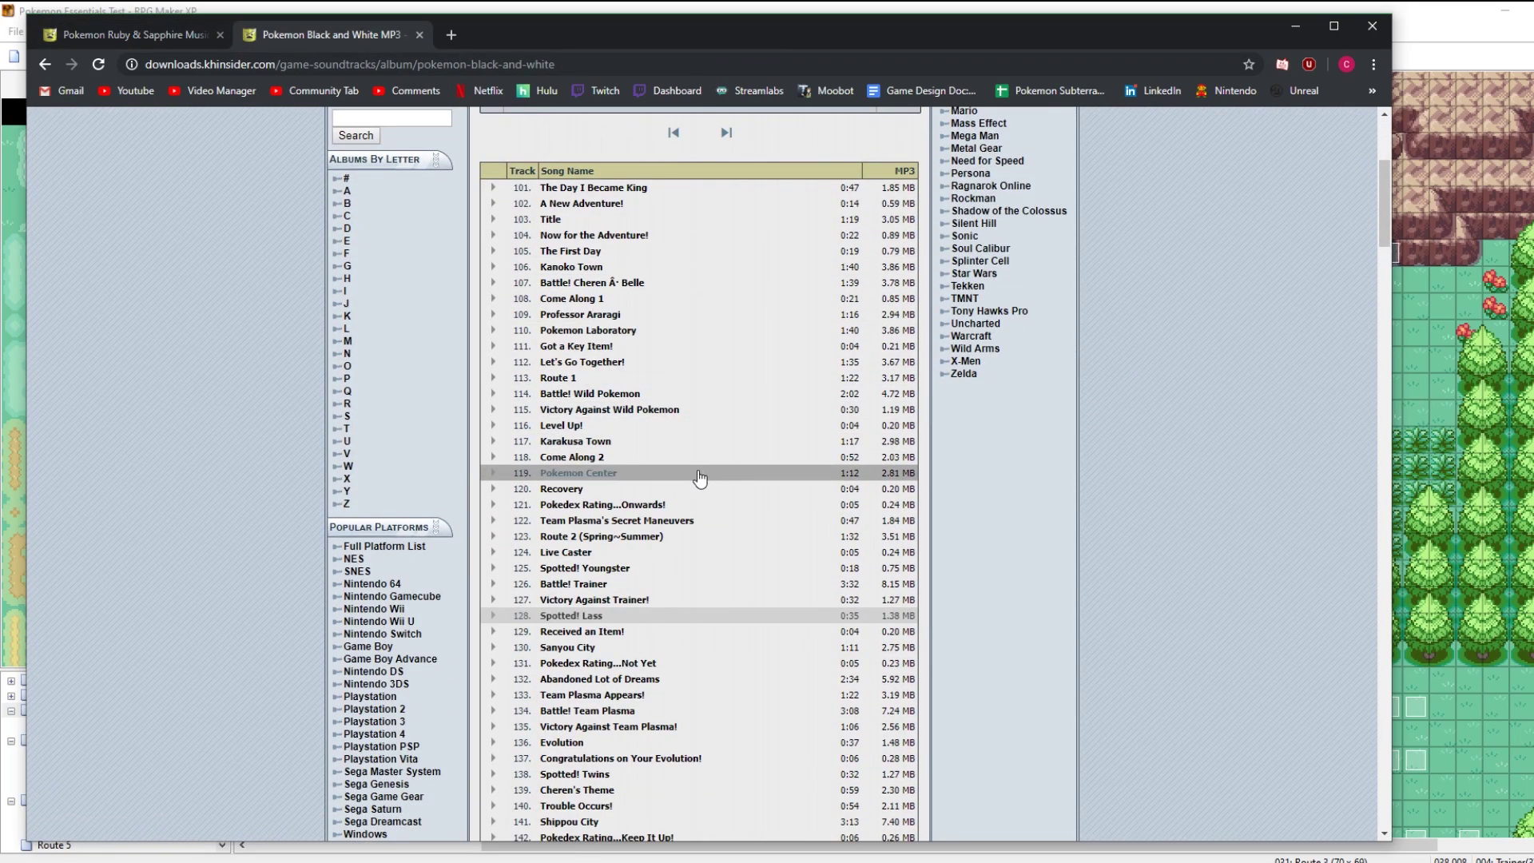
pyautogui.click(132, 35)
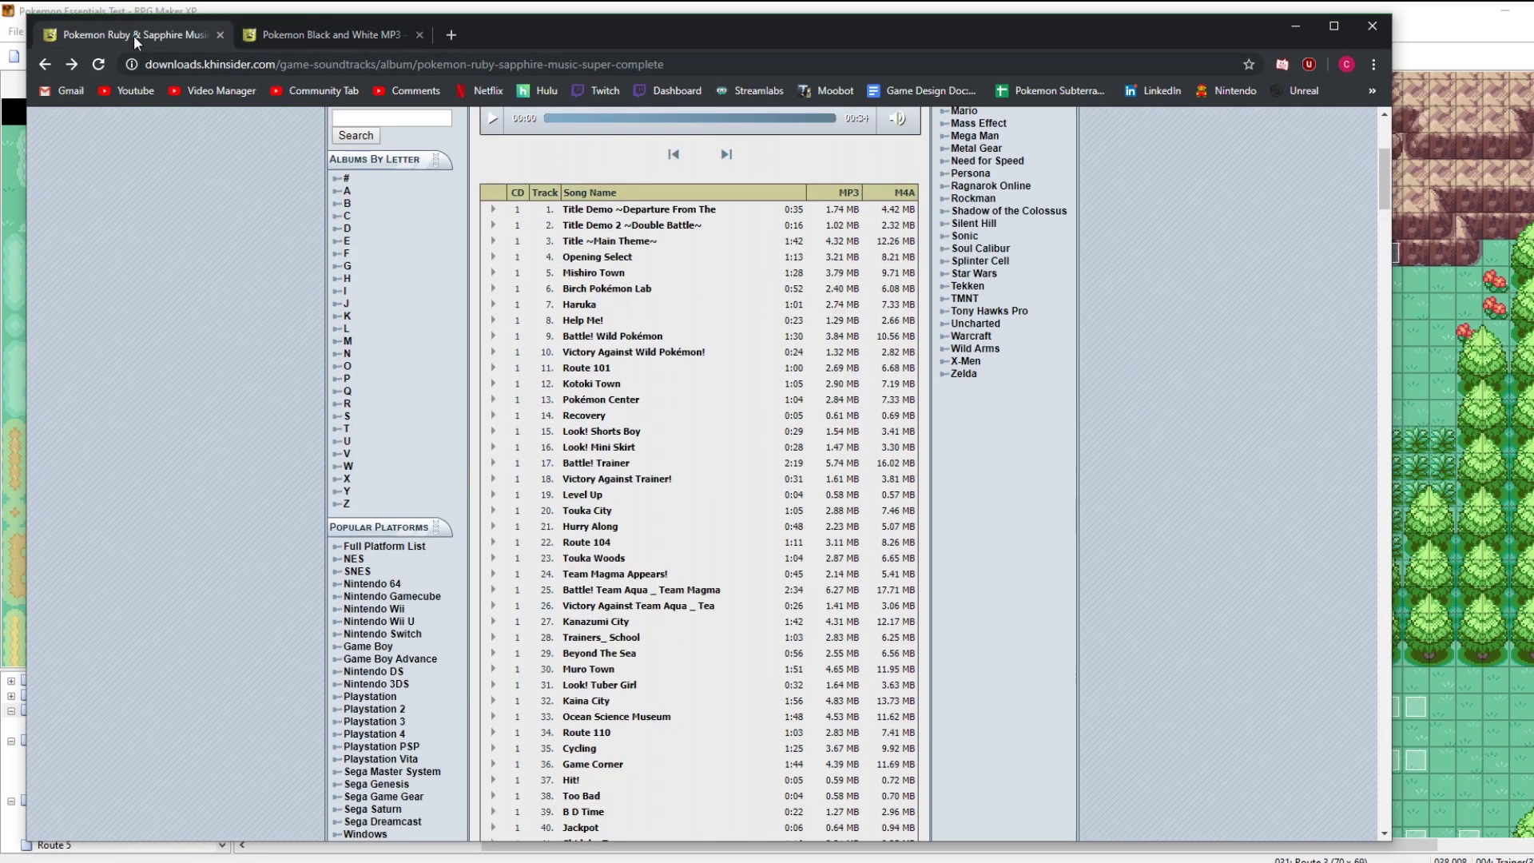
pyautogui.click(601, 431)
pyautogui.click(493, 399)
pyautogui.moveTo(656, 399); pyautogui.dragTo(632, 408)
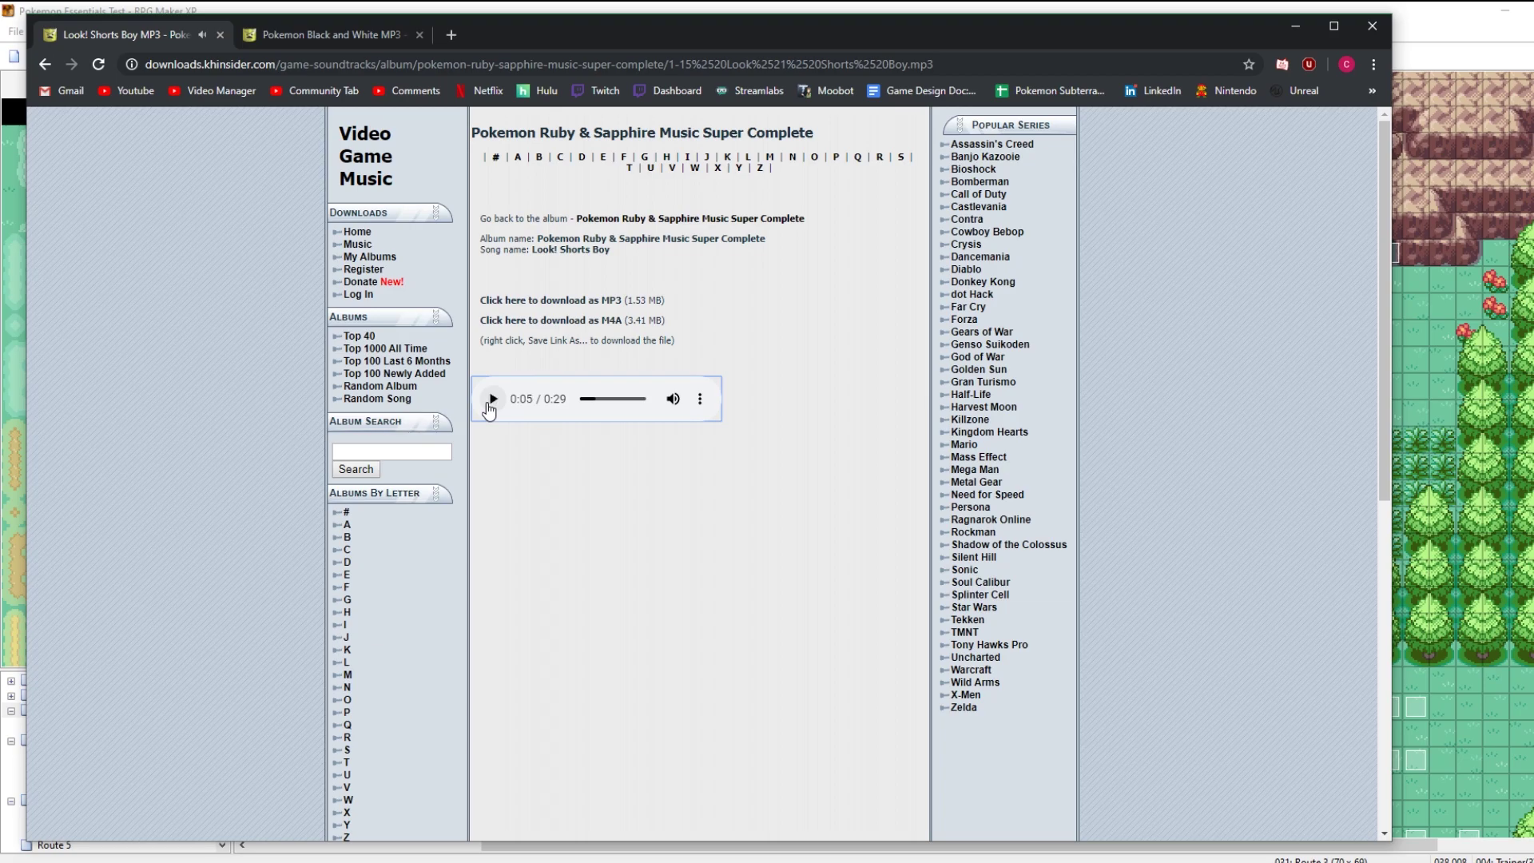
# Step: Save the Look! Shorts Boy MP3 as Youngster.mp3 in the project's Audio\ME folder
pyautogui.rightClick(556, 302)
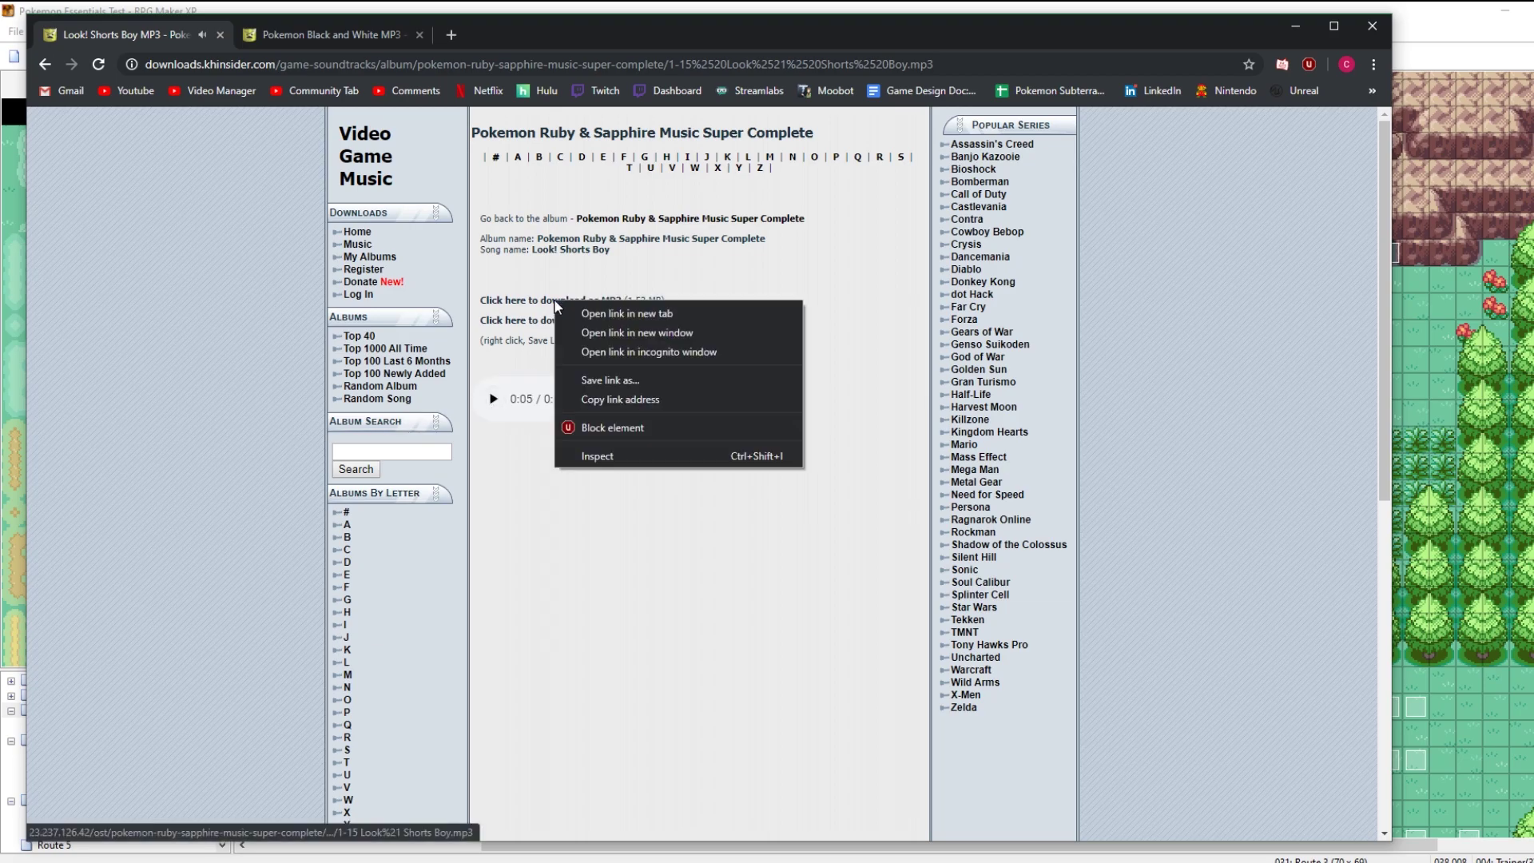
pyautogui.click(602, 380)
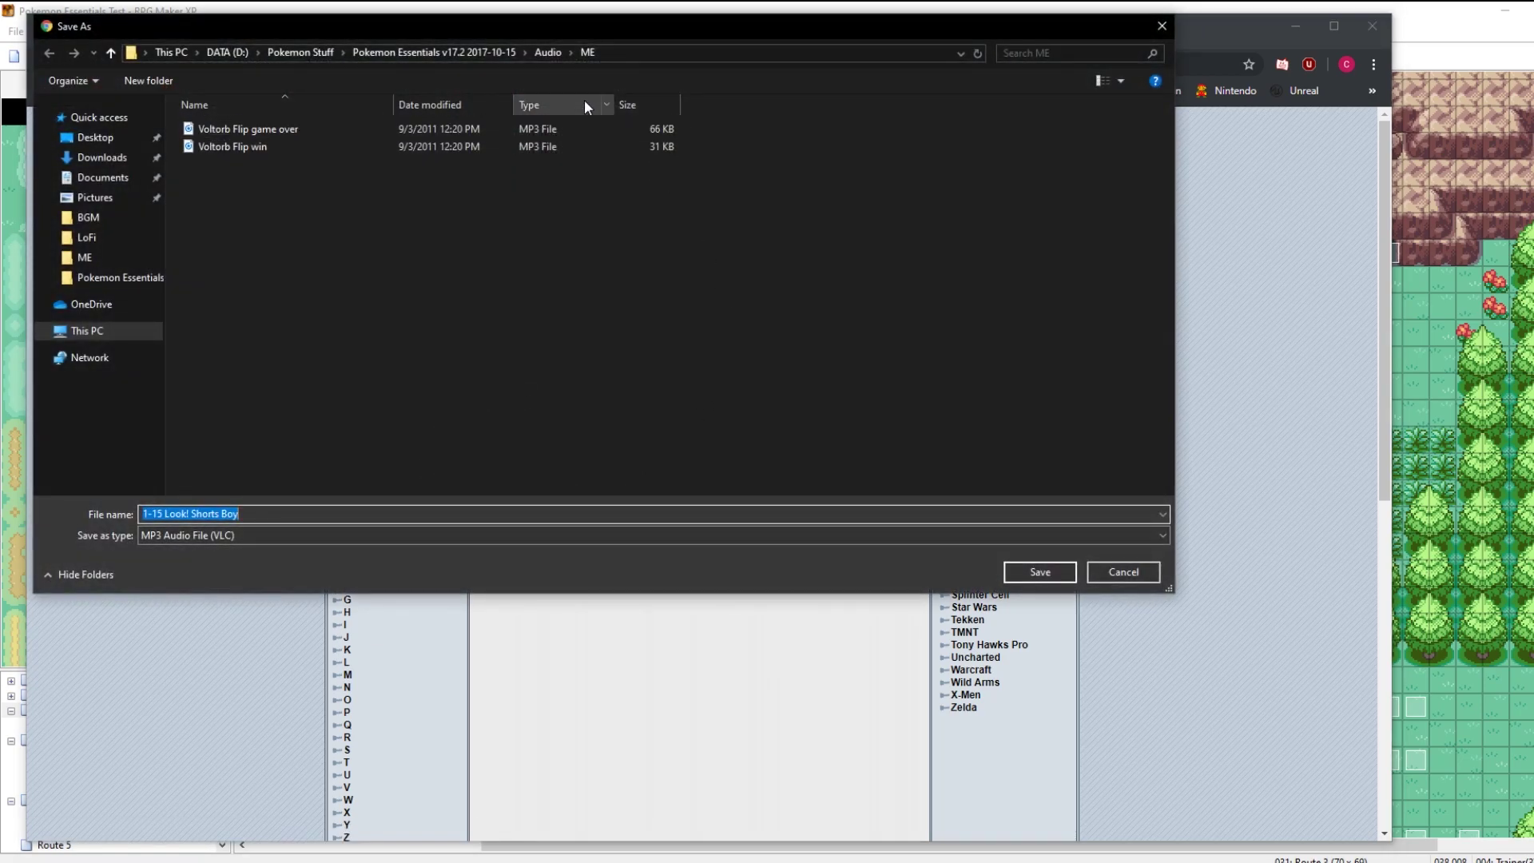
pyautogui.click(453, 53)
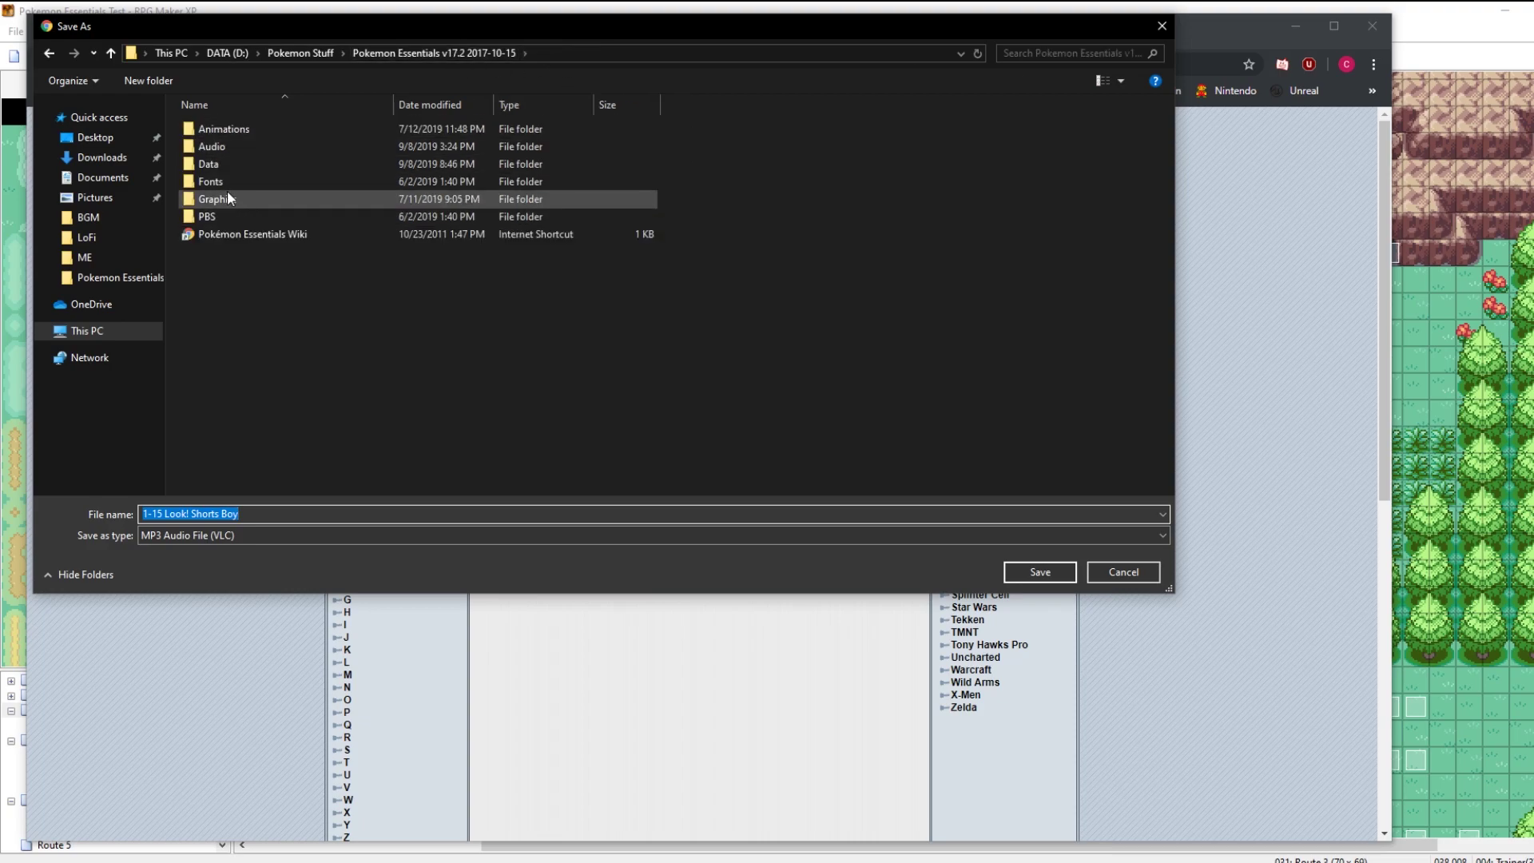
pyautogui.doubleClick(230, 148)
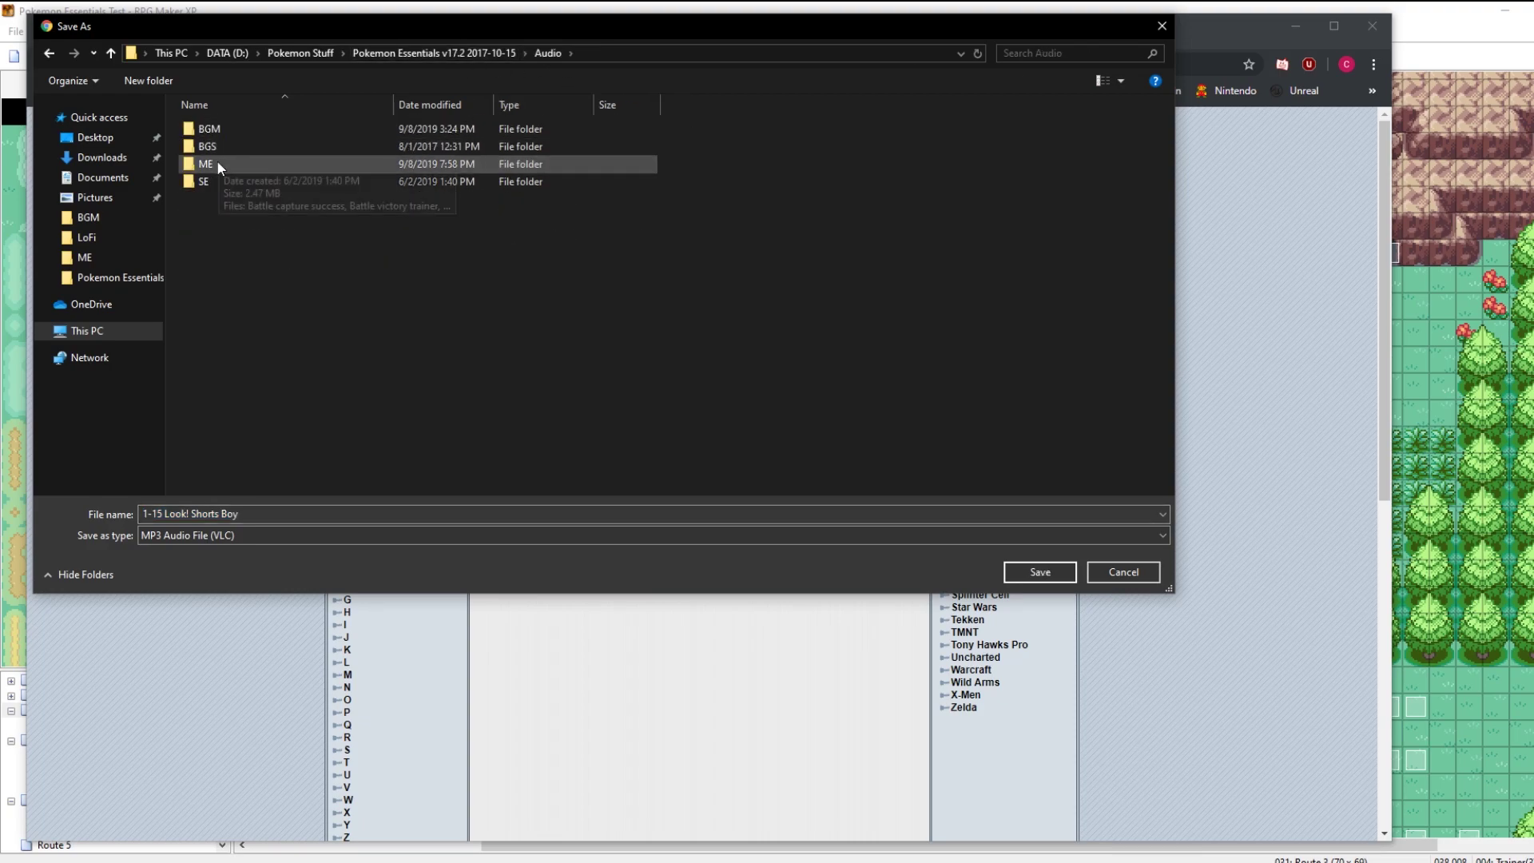
pyautogui.doubleClick(209, 163)
pyautogui.click(288, 512)
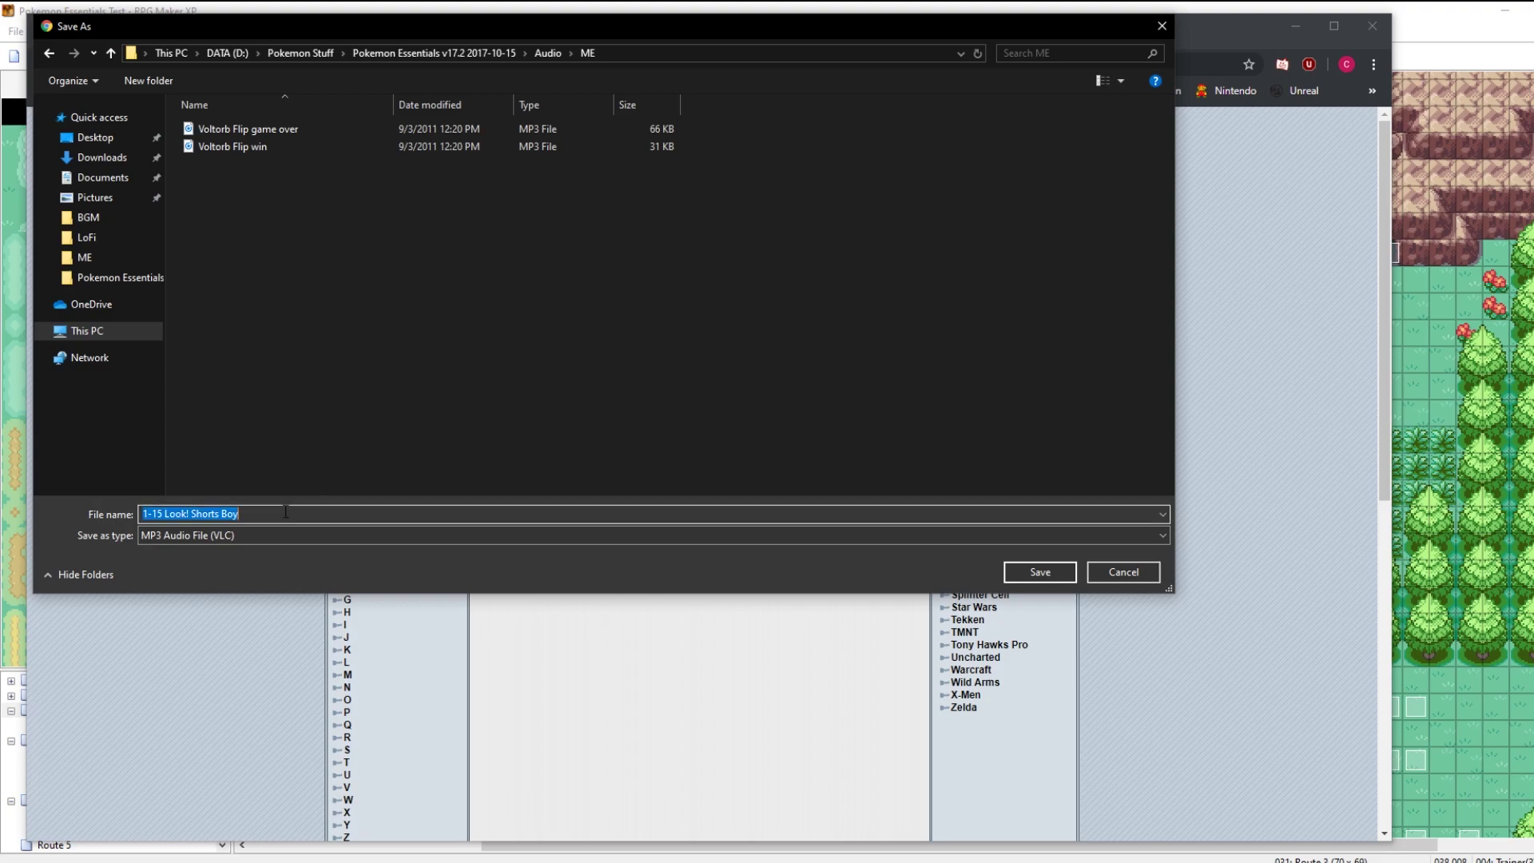
pyautogui.write('Youngster')
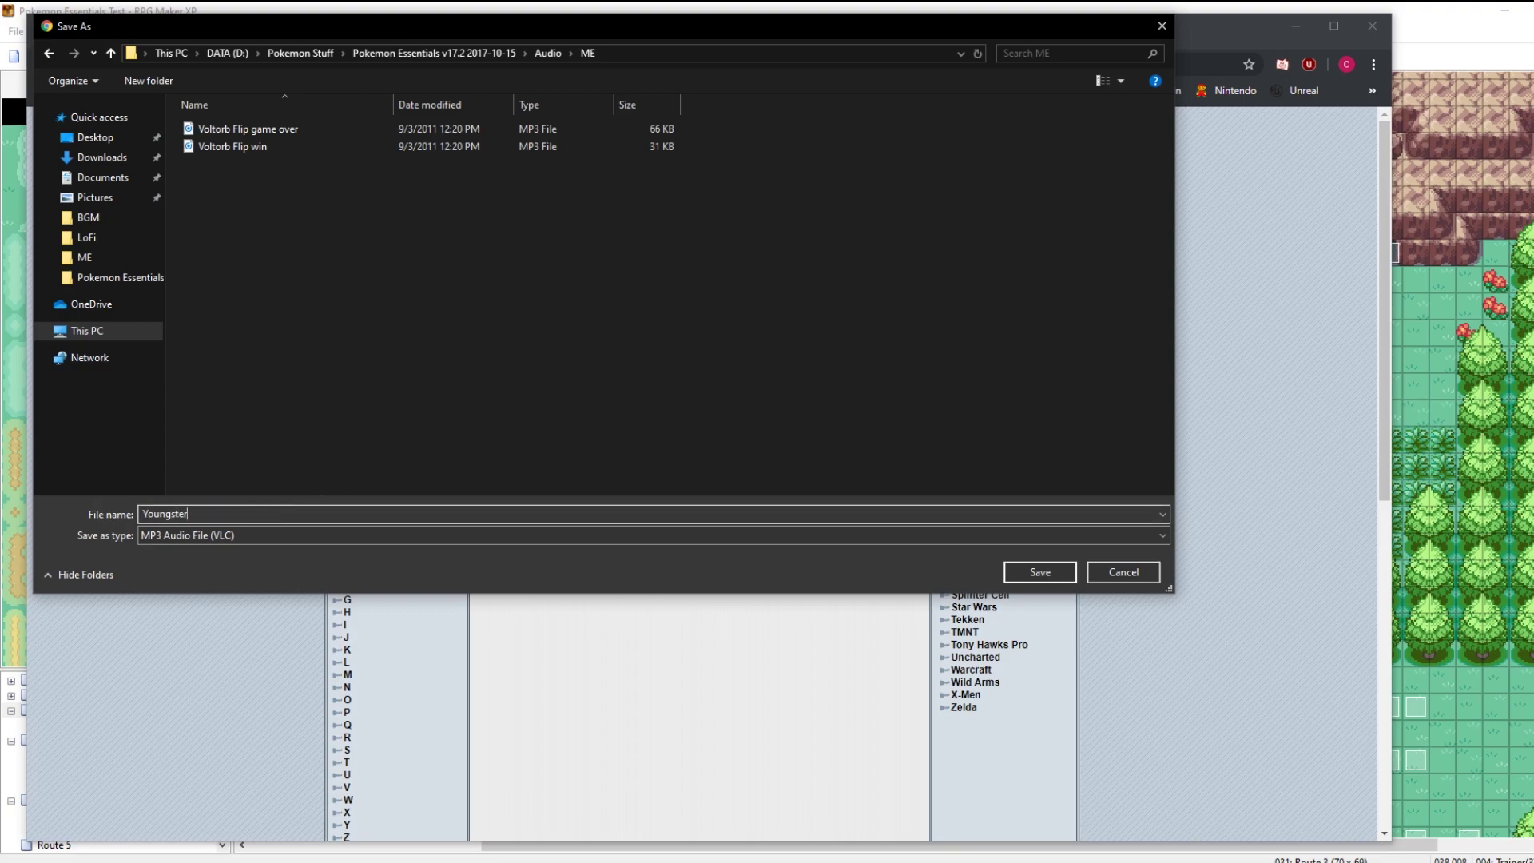
pyautogui.press('Return')
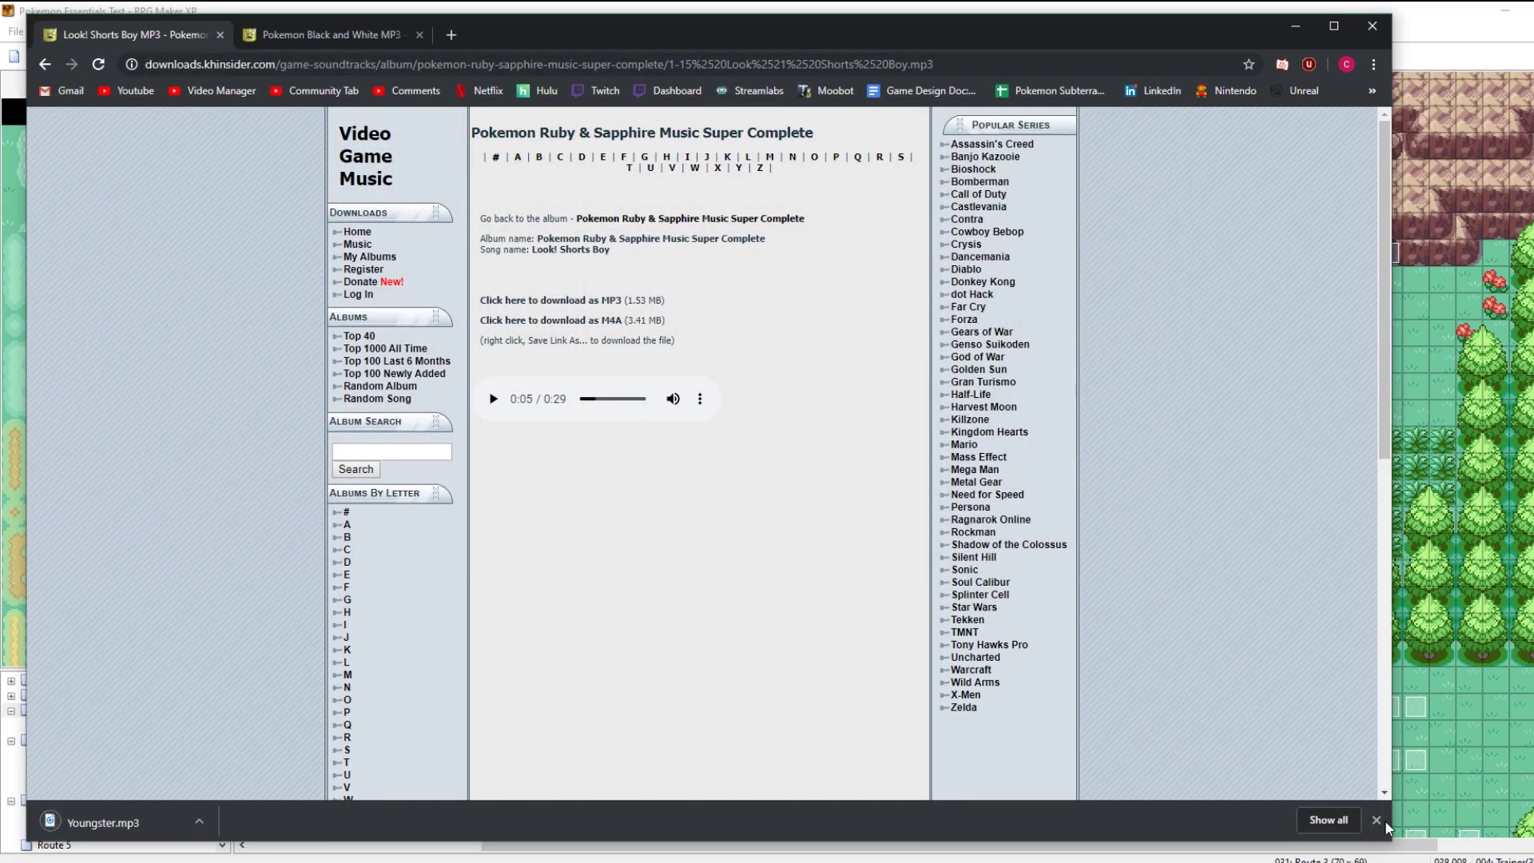
pyautogui.click(1375, 819)
# Step: Go to the Pokemon Black and White album and open the Spotted! Lass page
pyautogui.hotkey('alt', 'Left')
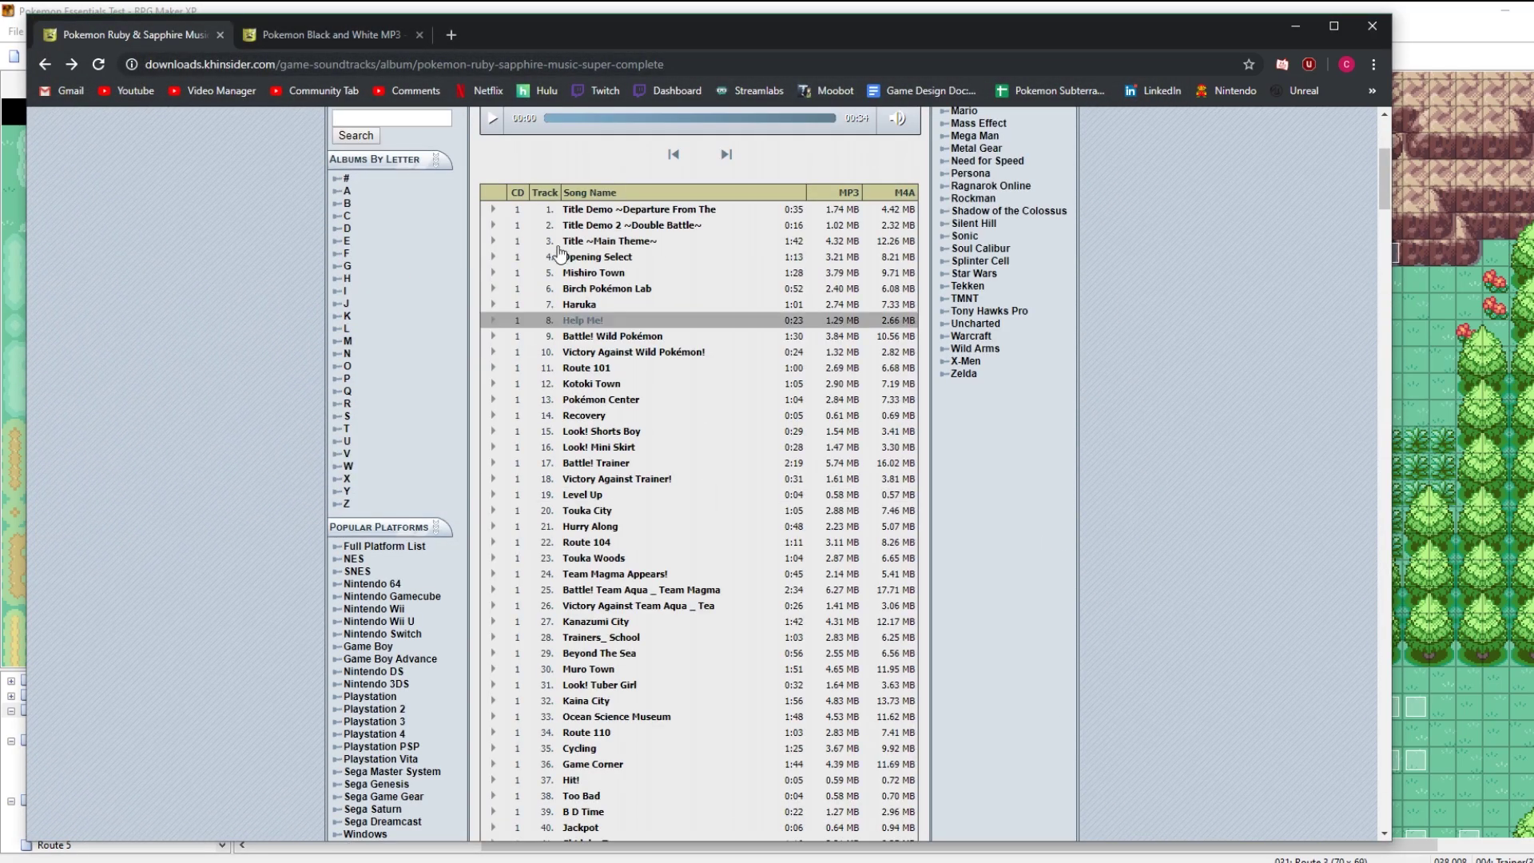
pyautogui.click(336, 36)
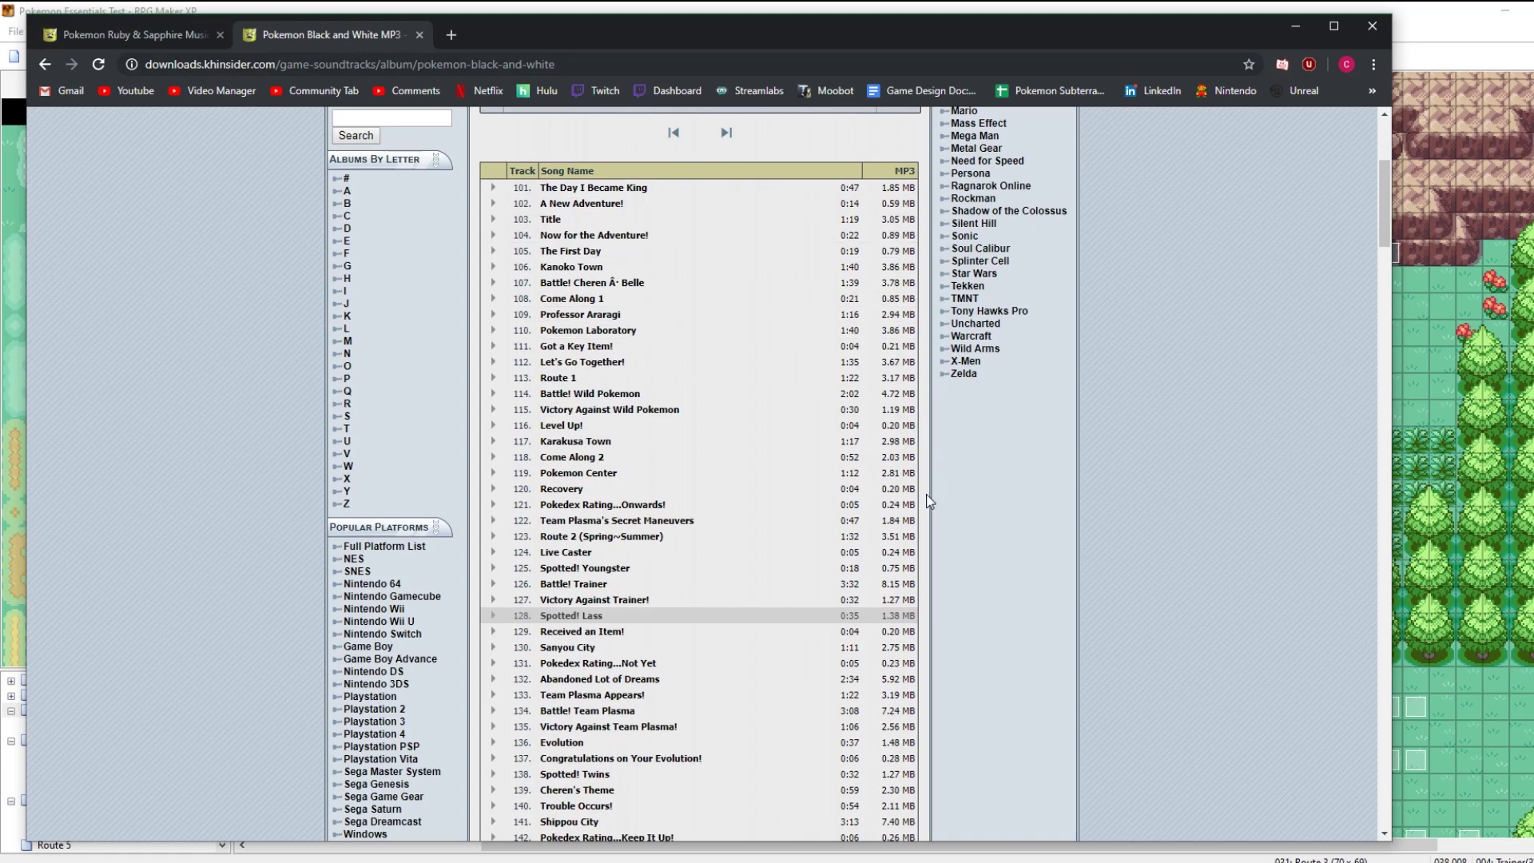
pyautogui.scroll(-2, 560, 591)
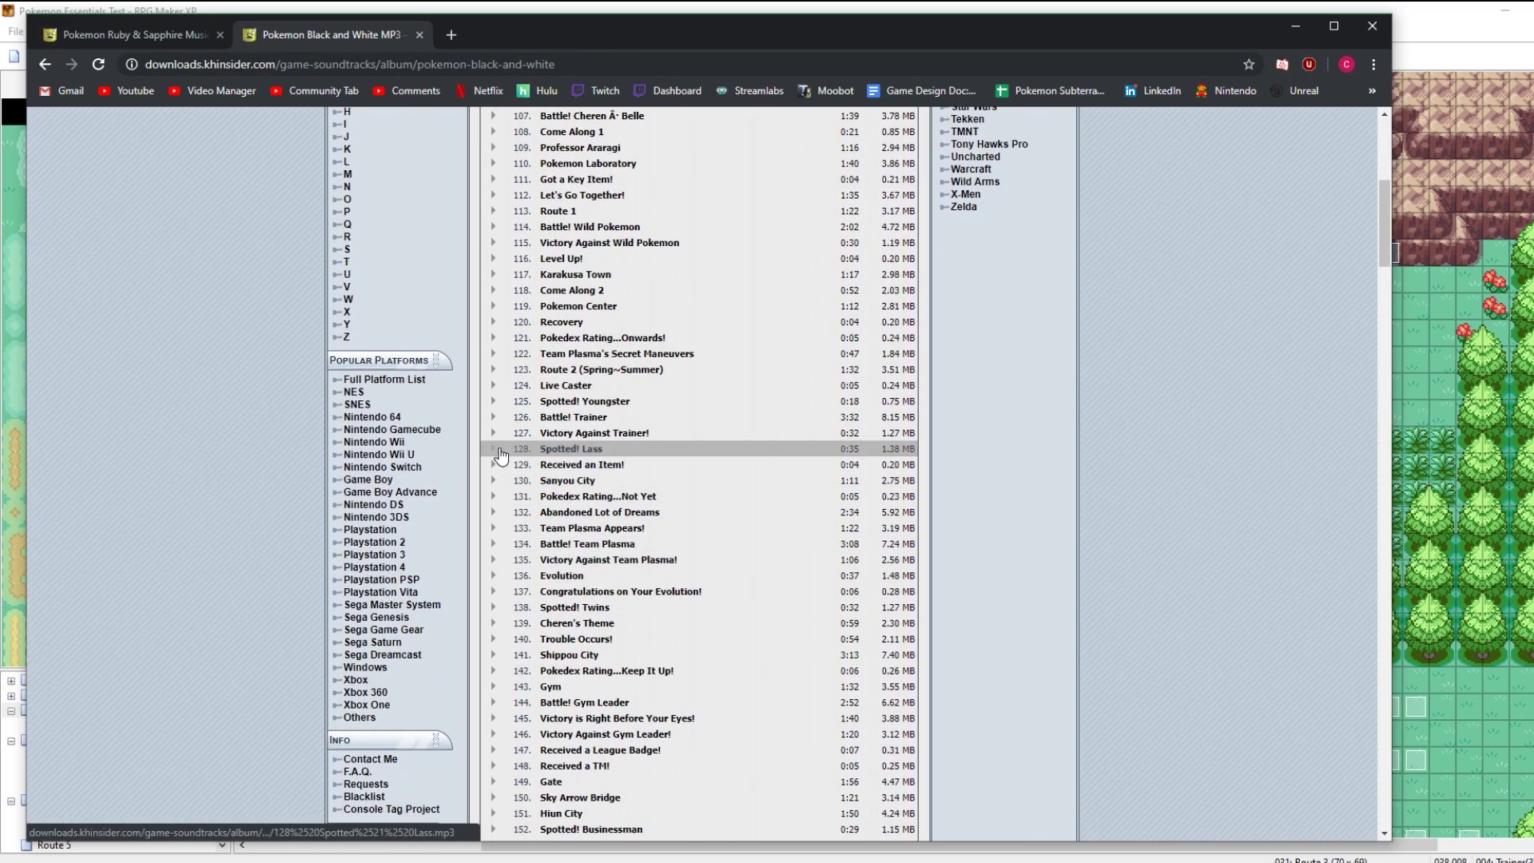
pyautogui.scroll(1, 499, 456)
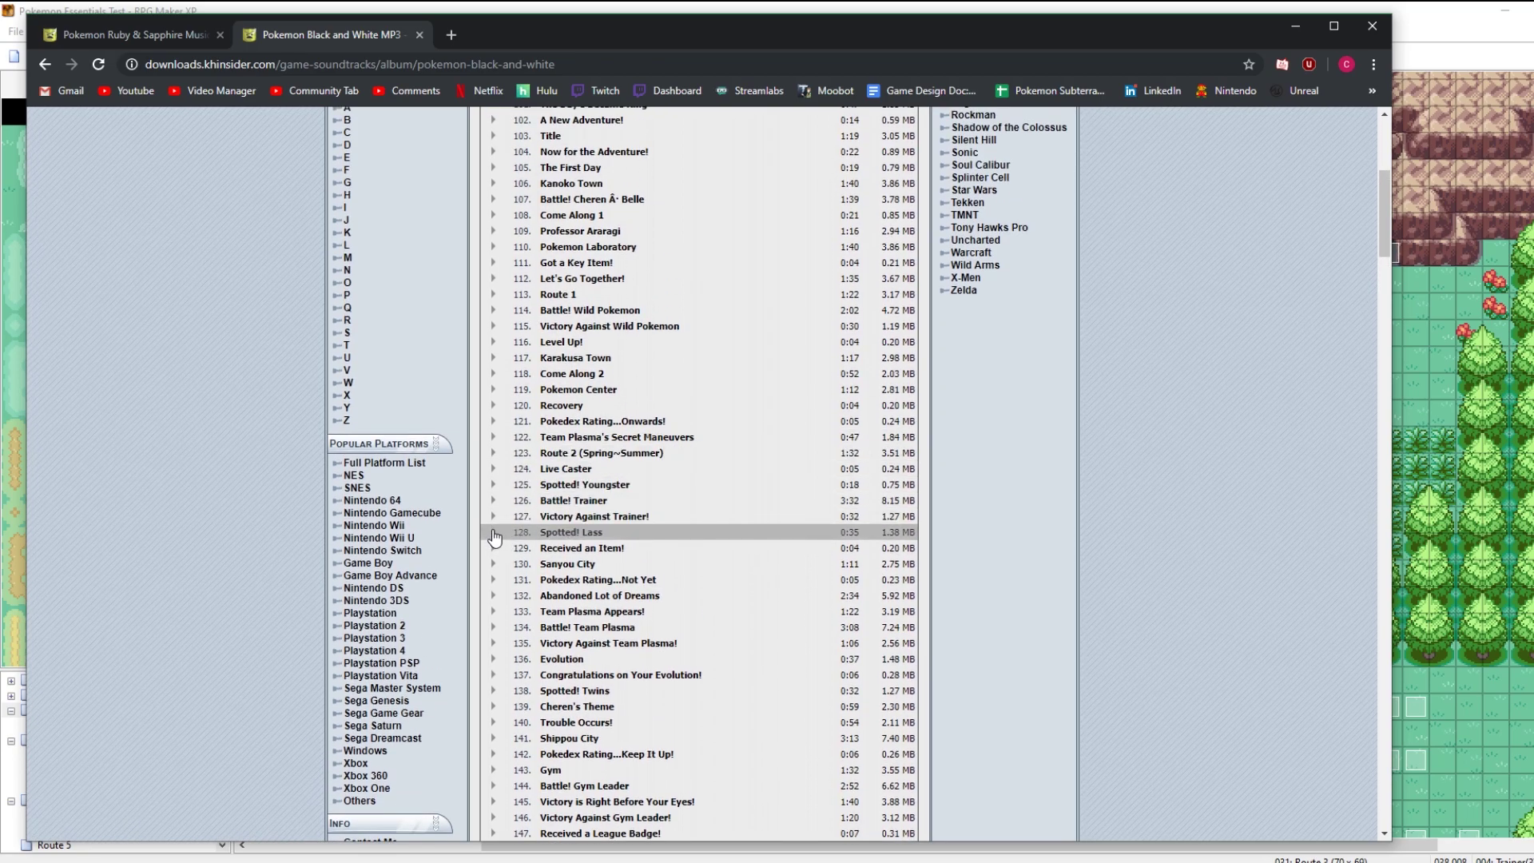
pyautogui.click(495, 533)
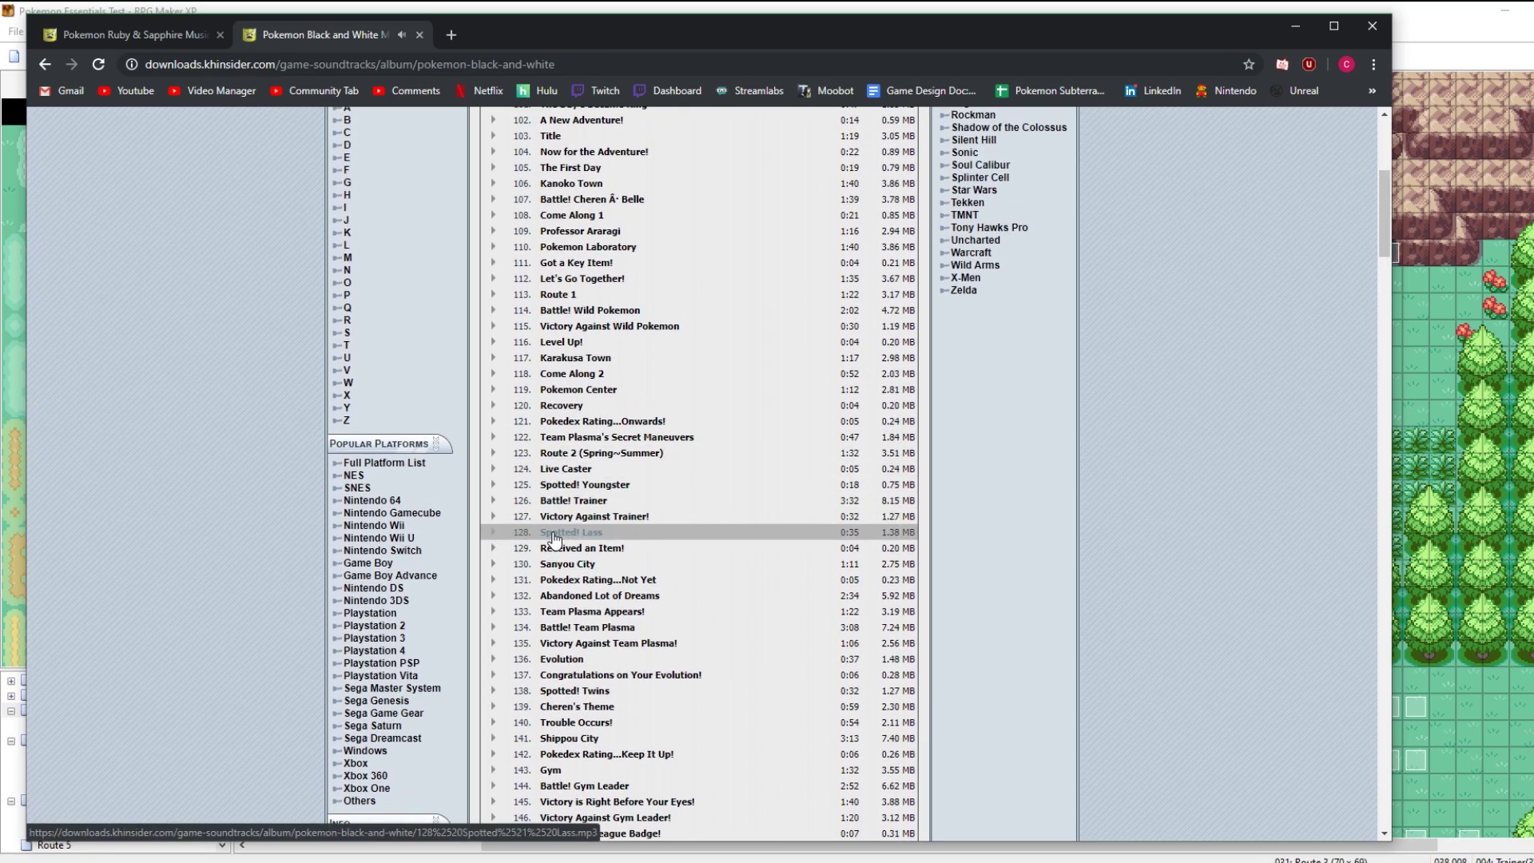
pyautogui.click(555, 535)
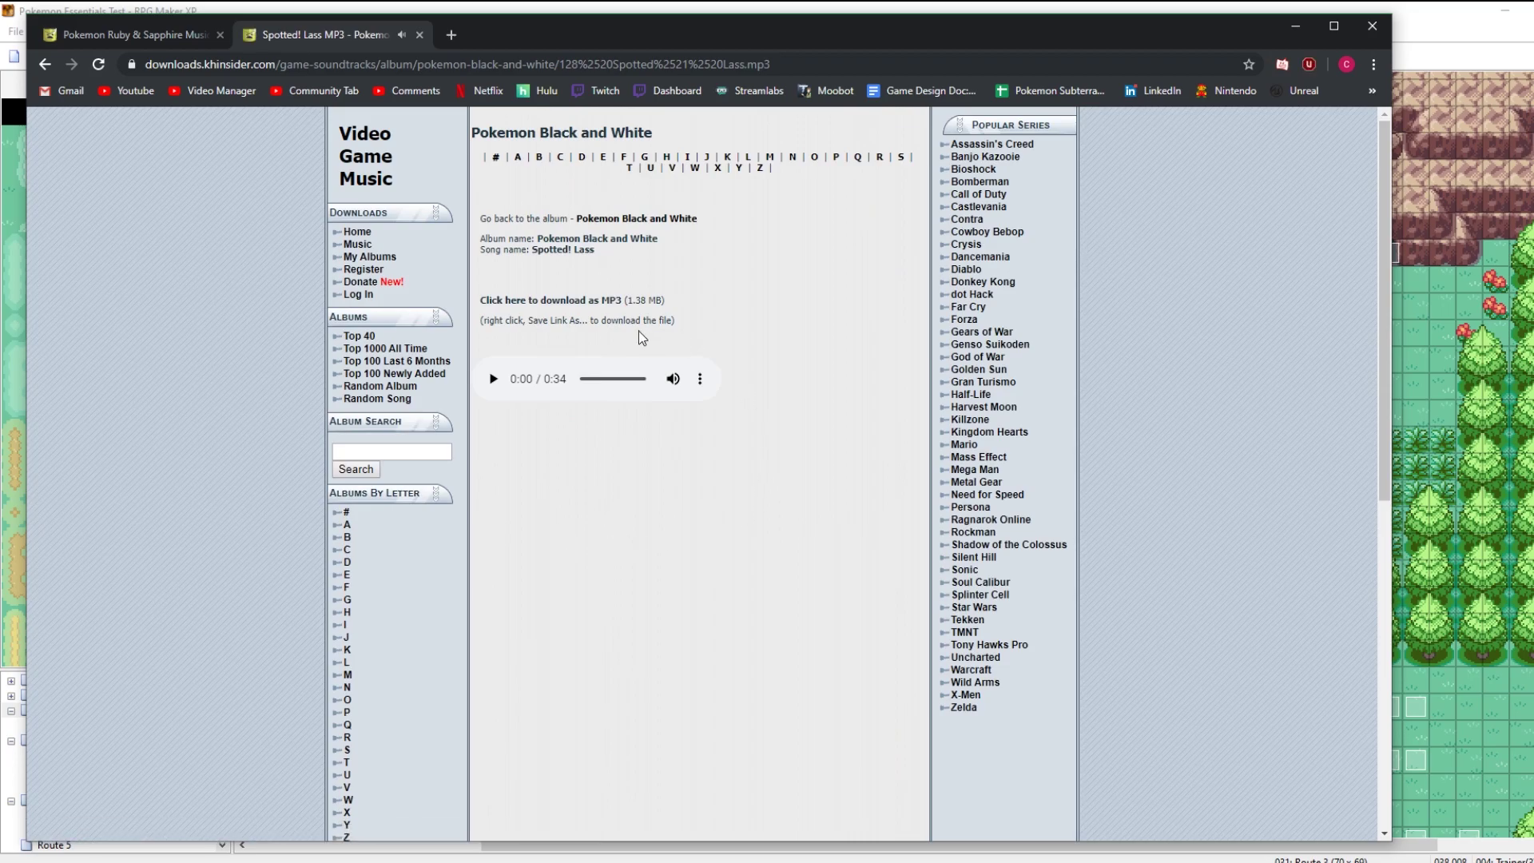
# Step: Save the Spotted! Lass MP3 as Lass.mp3 in the same Audio\ME folder
pyautogui.rightClick(549, 302)
pyautogui.click(593, 380)
pyautogui.write('Lass')
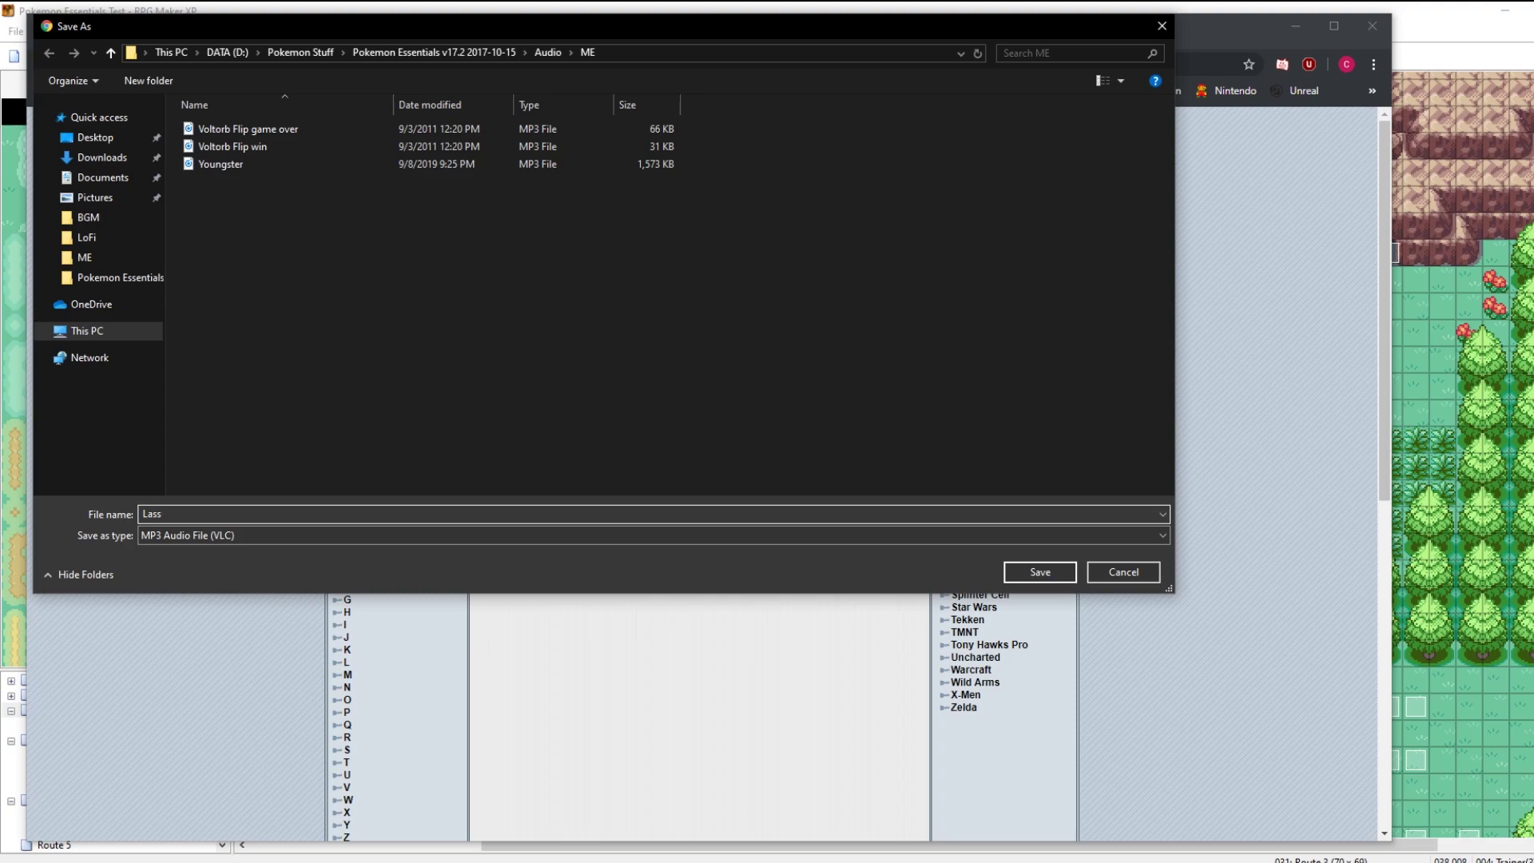
pyautogui.press('Return')
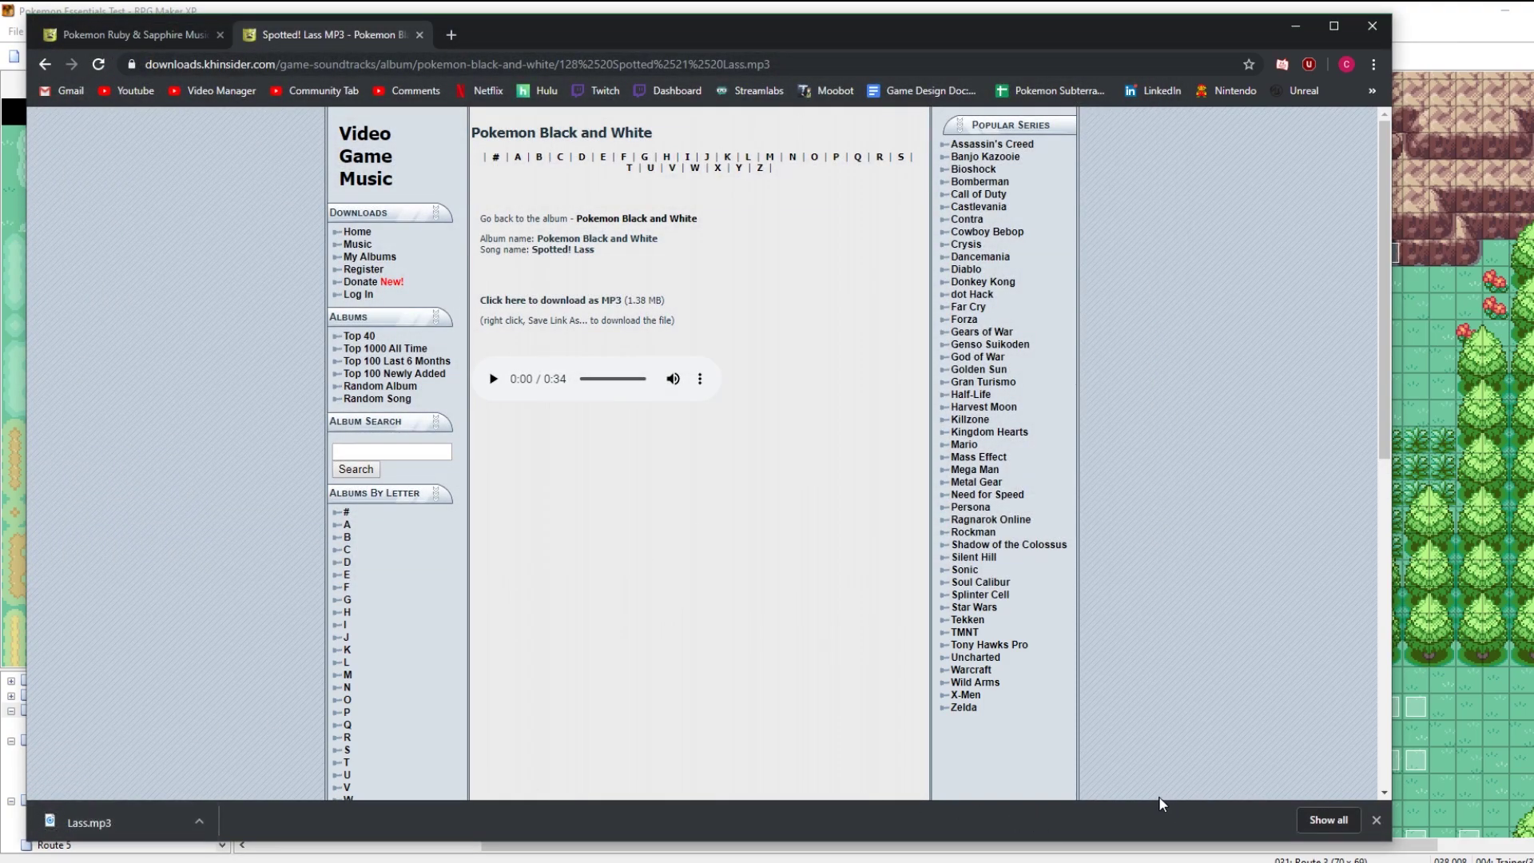
pyautogui.click(1376, 819)
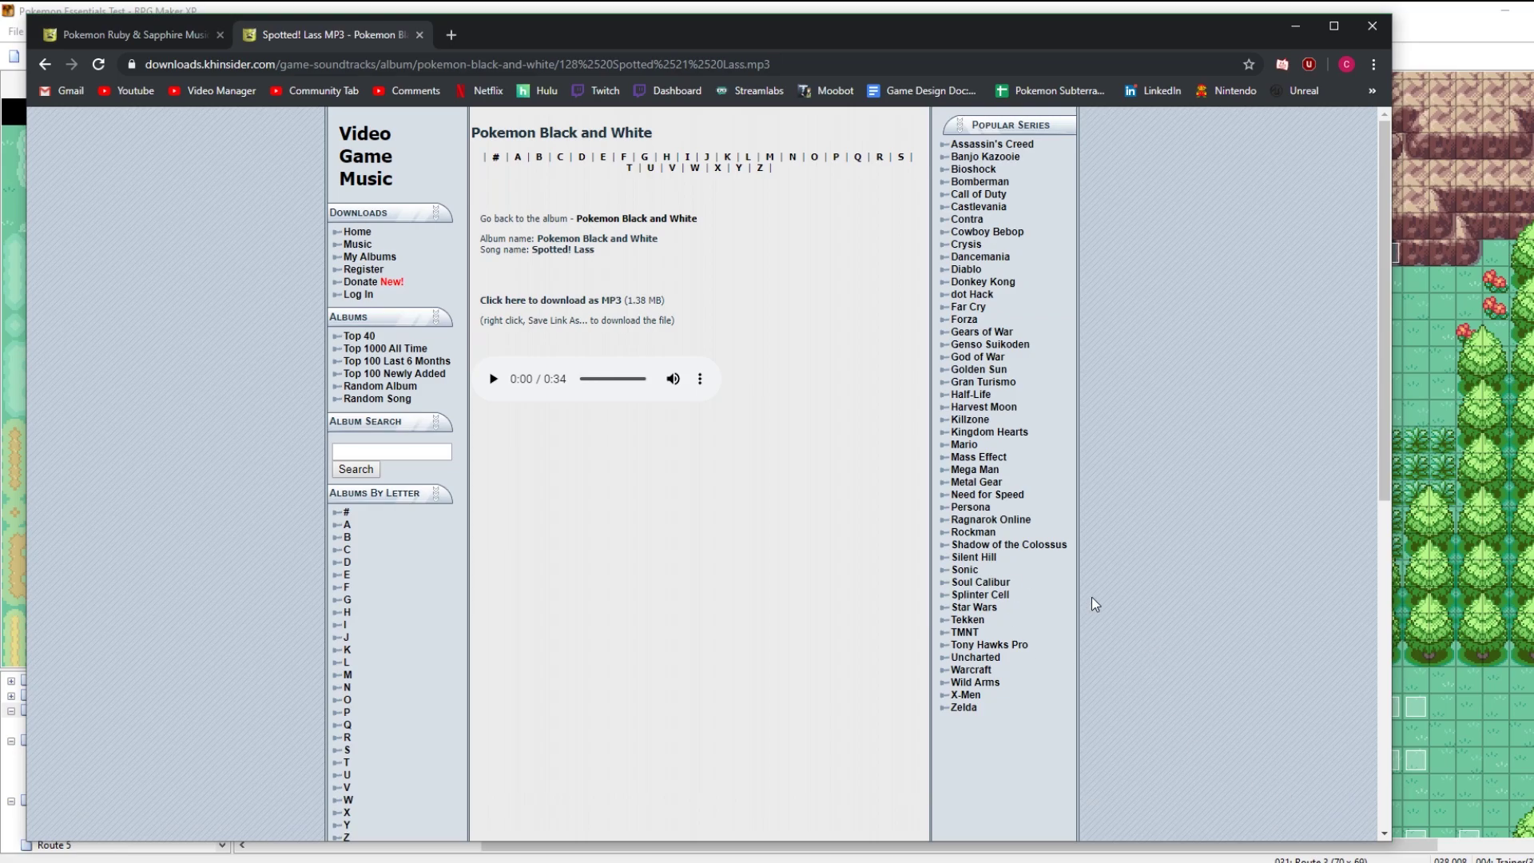
# Step: Bring up the Route 3 map in RPG Maker XP, deselect the trainer event, then switch to Audacity
pyautogui.click(1076, 9)
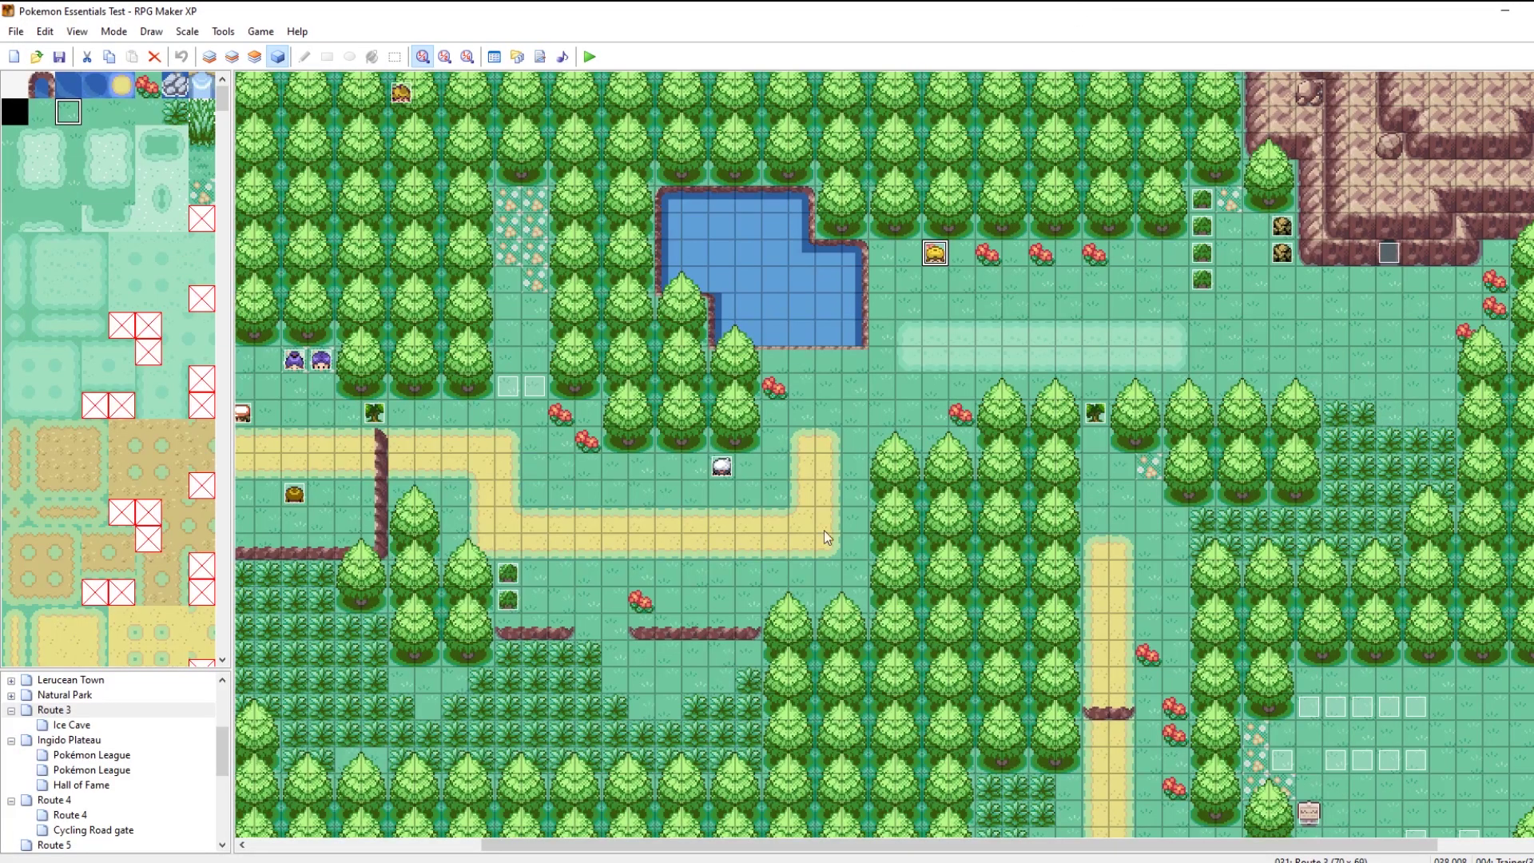
pyautogui.click(925, 313)
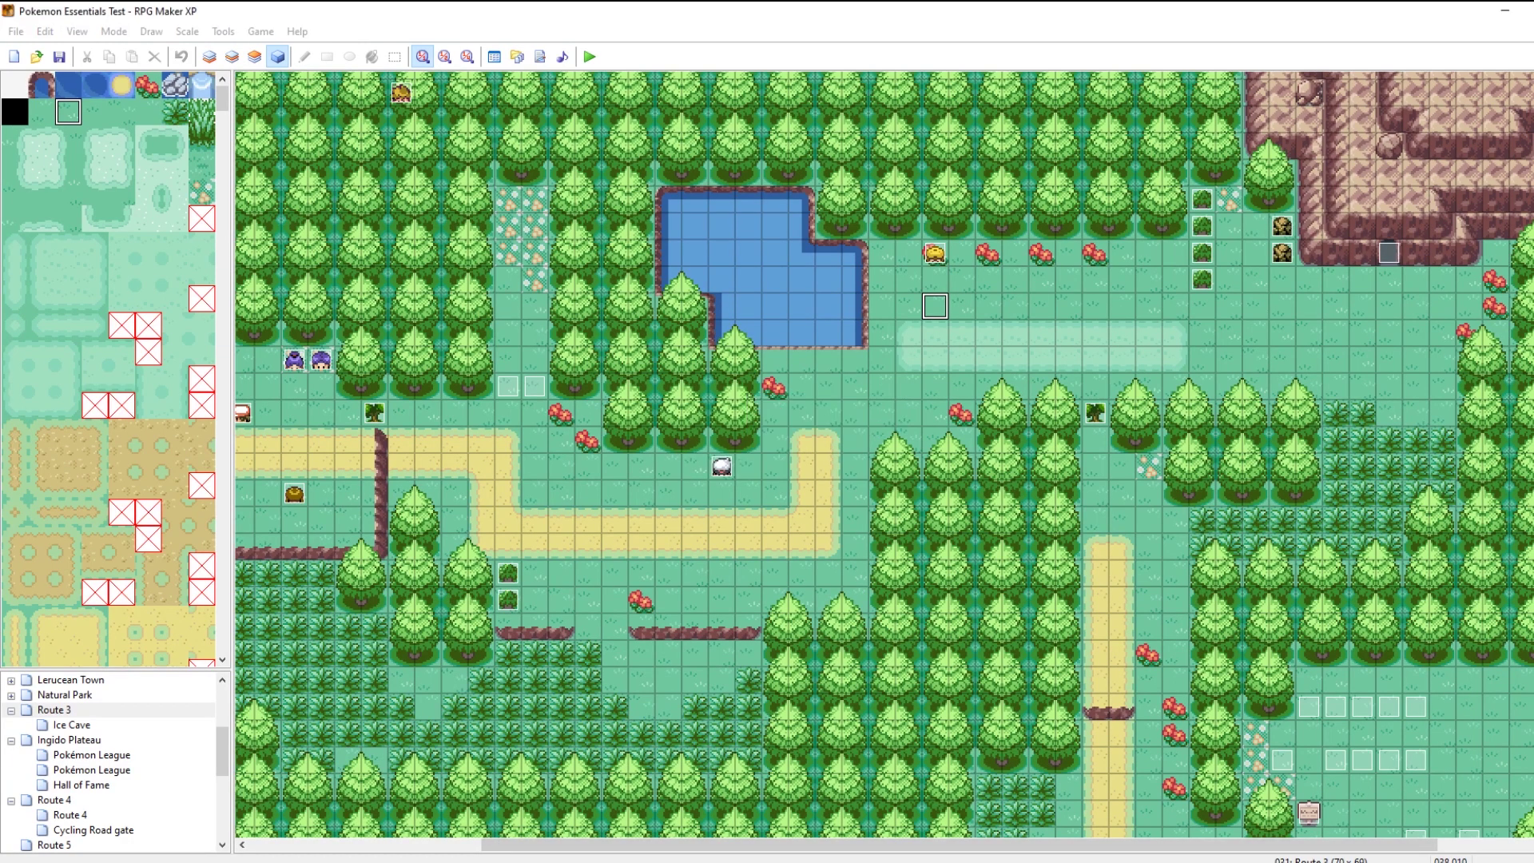
pyautogui.click(478, 856)
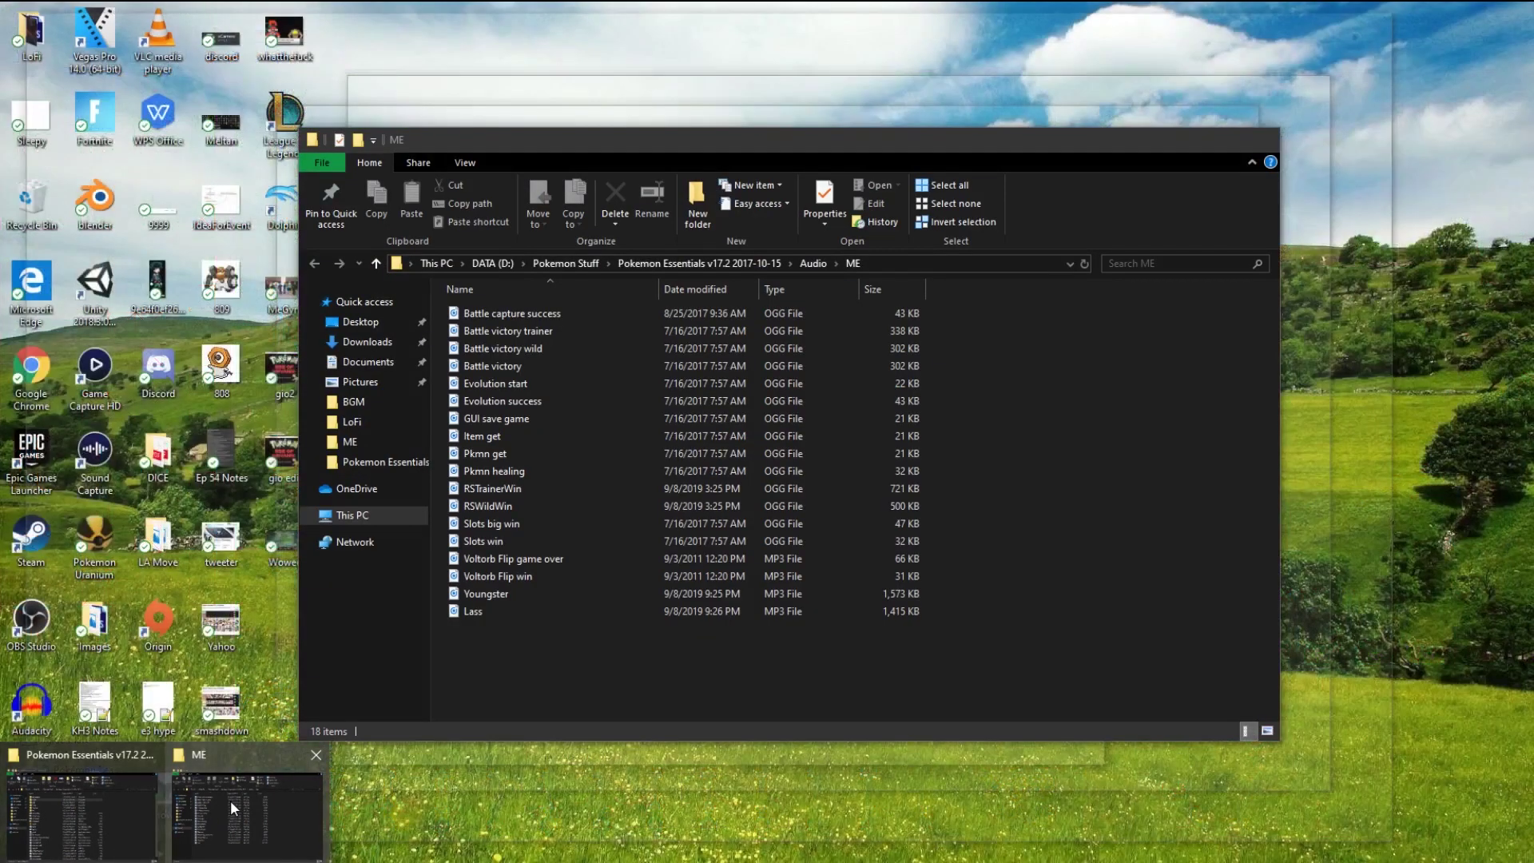
# Step: Drag Youngster.mp3 from the ME folder window into Audacity to import it as a stereo track
pyautogui.click(230, 799)
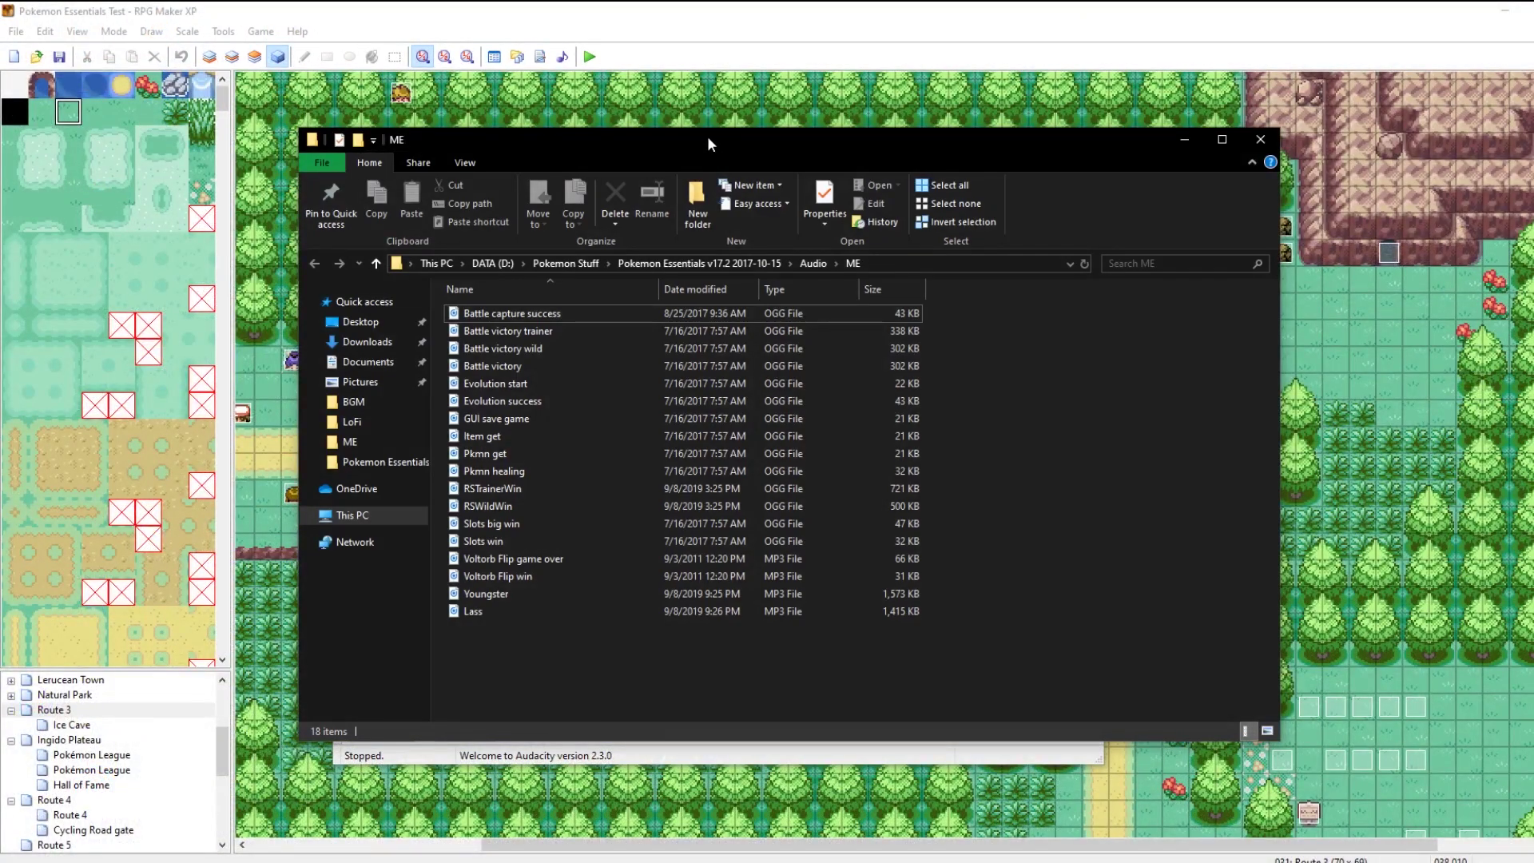
pyautogui.moveTo(293, 125); pyautogui.dragTo(570, 122)
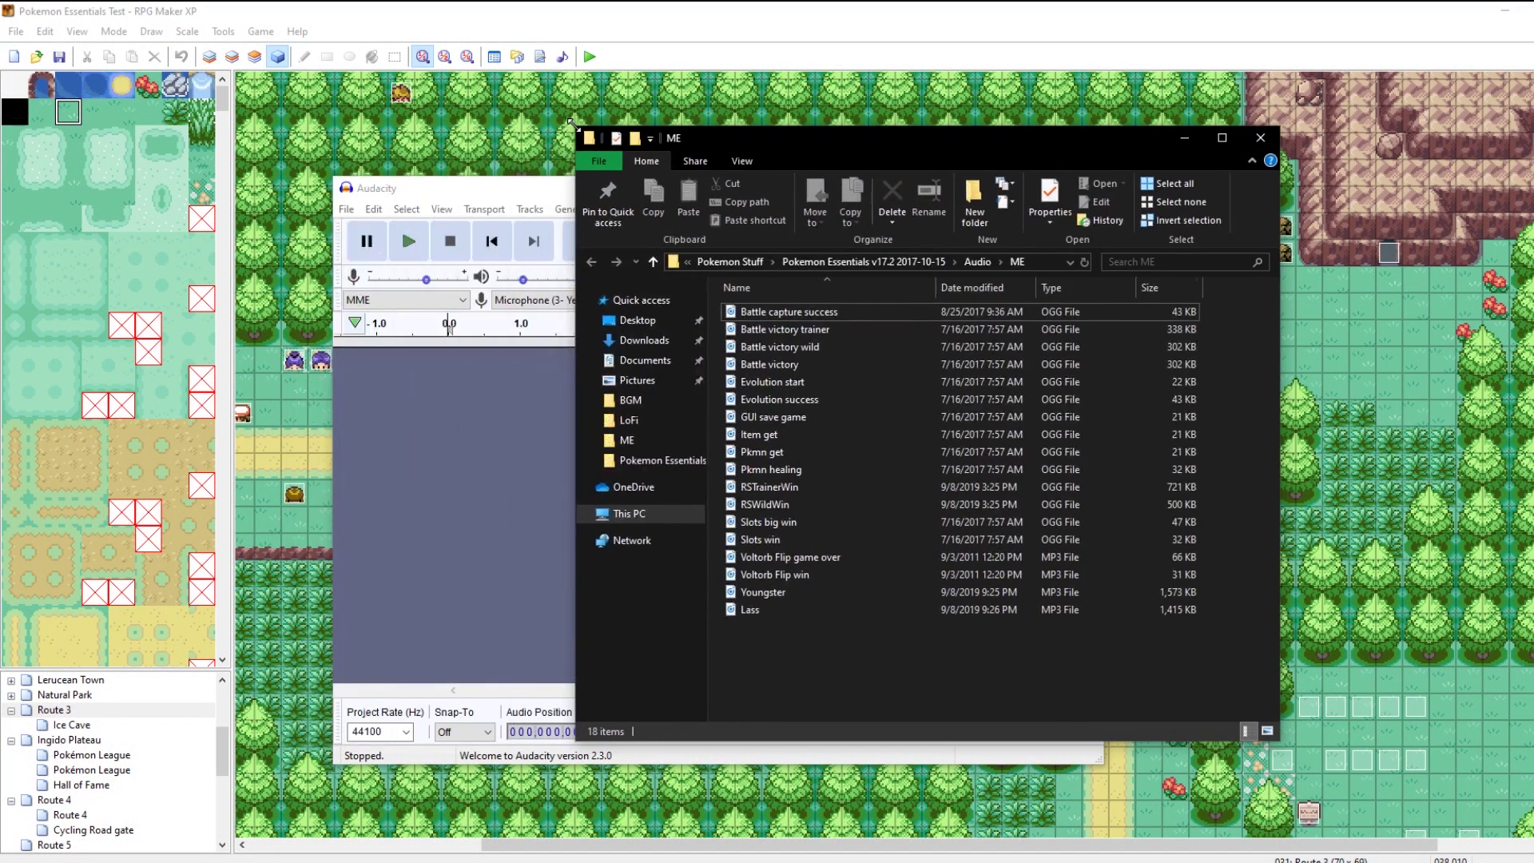
pyautogui.moveTo(783, 141); pyautogui.dragTo(1038, 84)
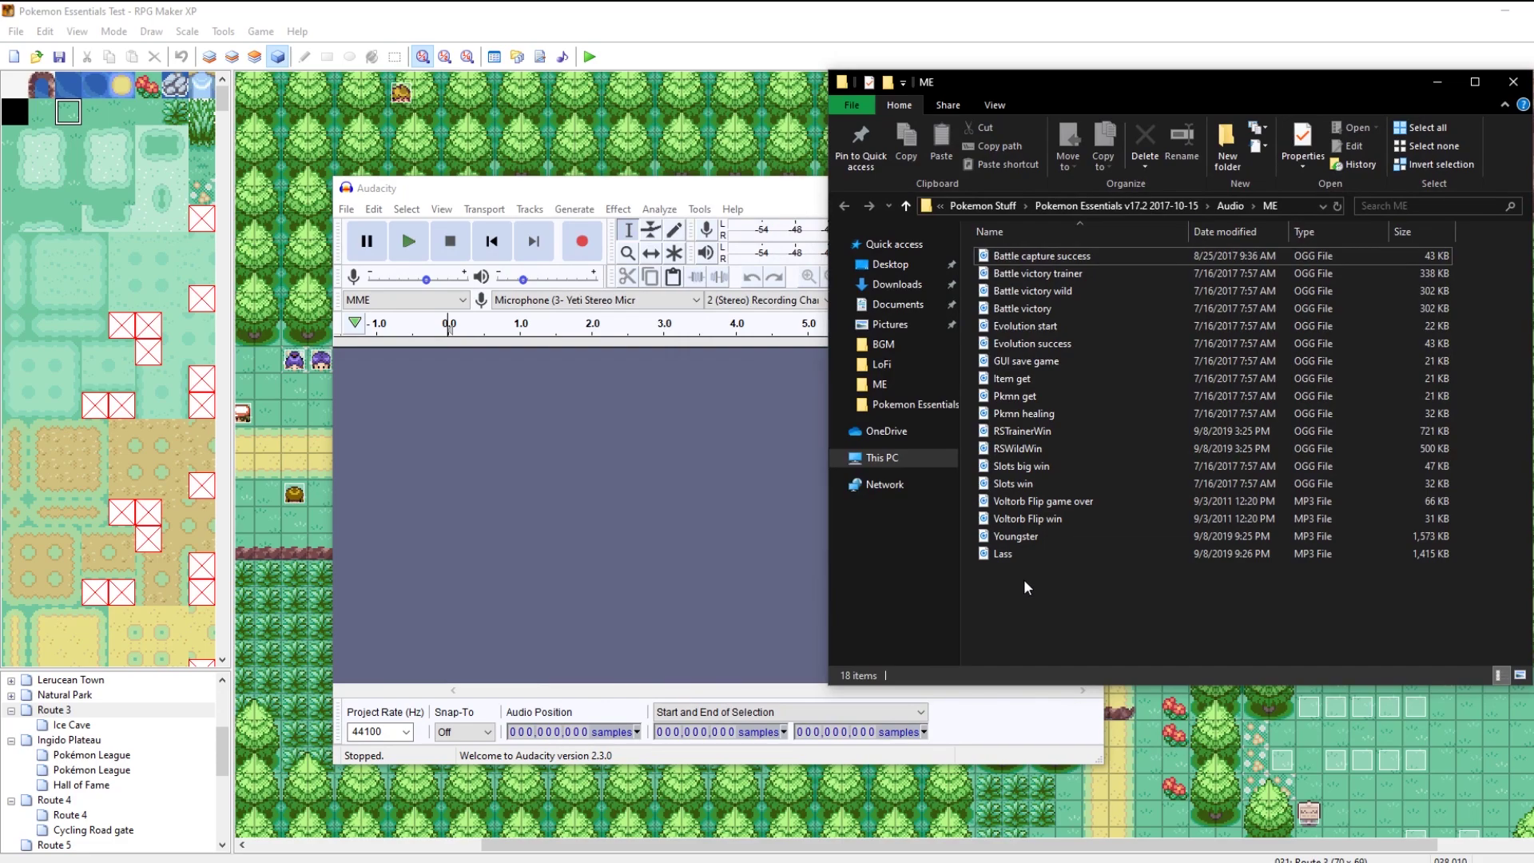
pyautogui.moveTo(1024, 579)
pyautogui.mouseDown()
pyautogui.moveTo(1009, 540)
pyautogui.moveTo(1024, 577)
pyautogui.mouseUp()
pyautogui.click(1031, 536)
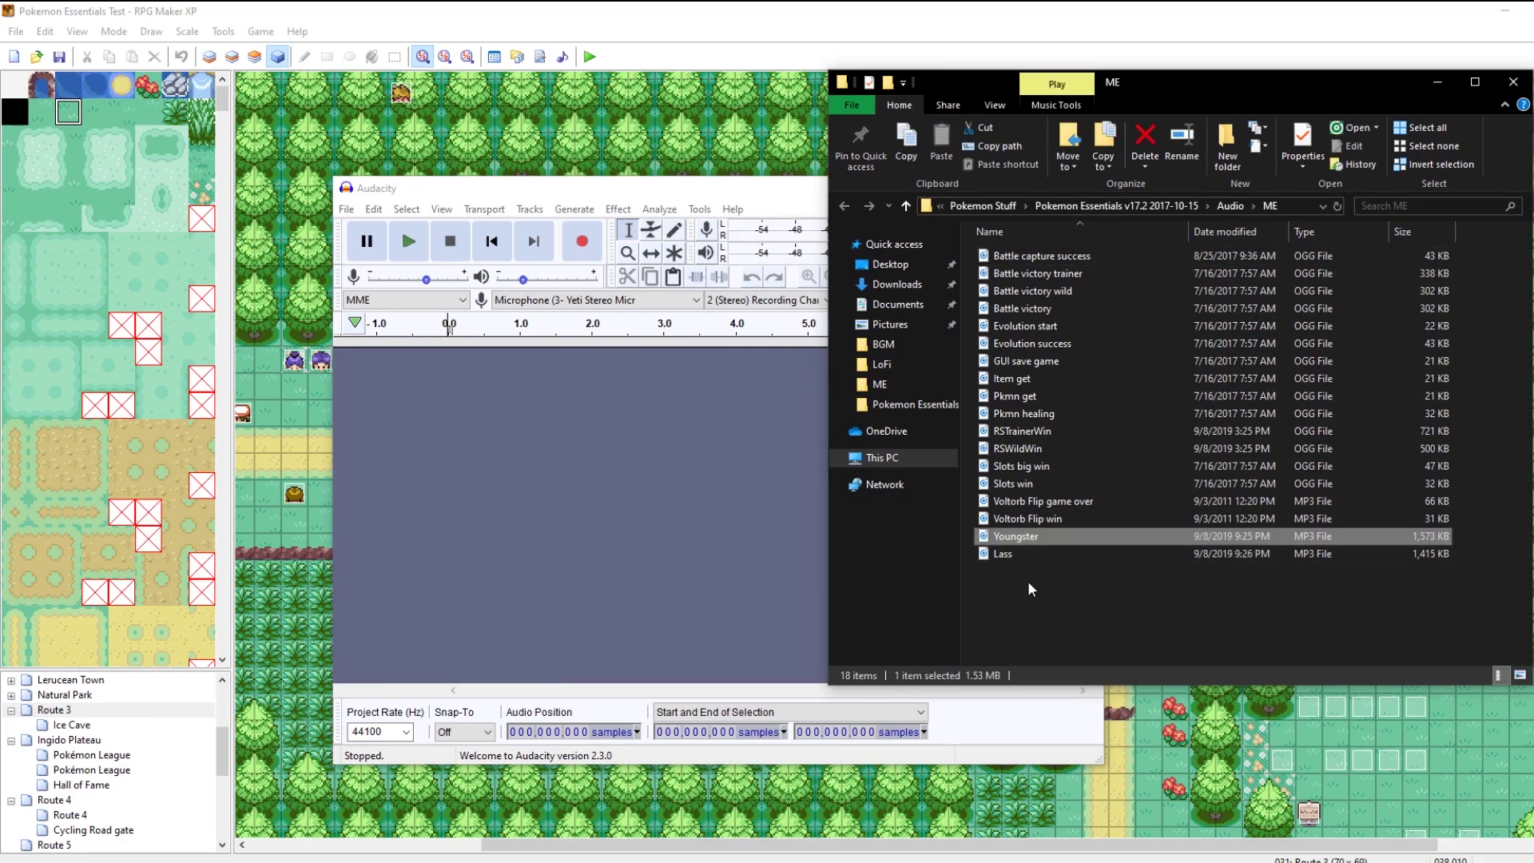
pyautogui.click(1027, 582)
pyautogui.click(1043, 537)
pyautogui.moveTo(1042, 536); pyautogui.dragTo(672, 515)
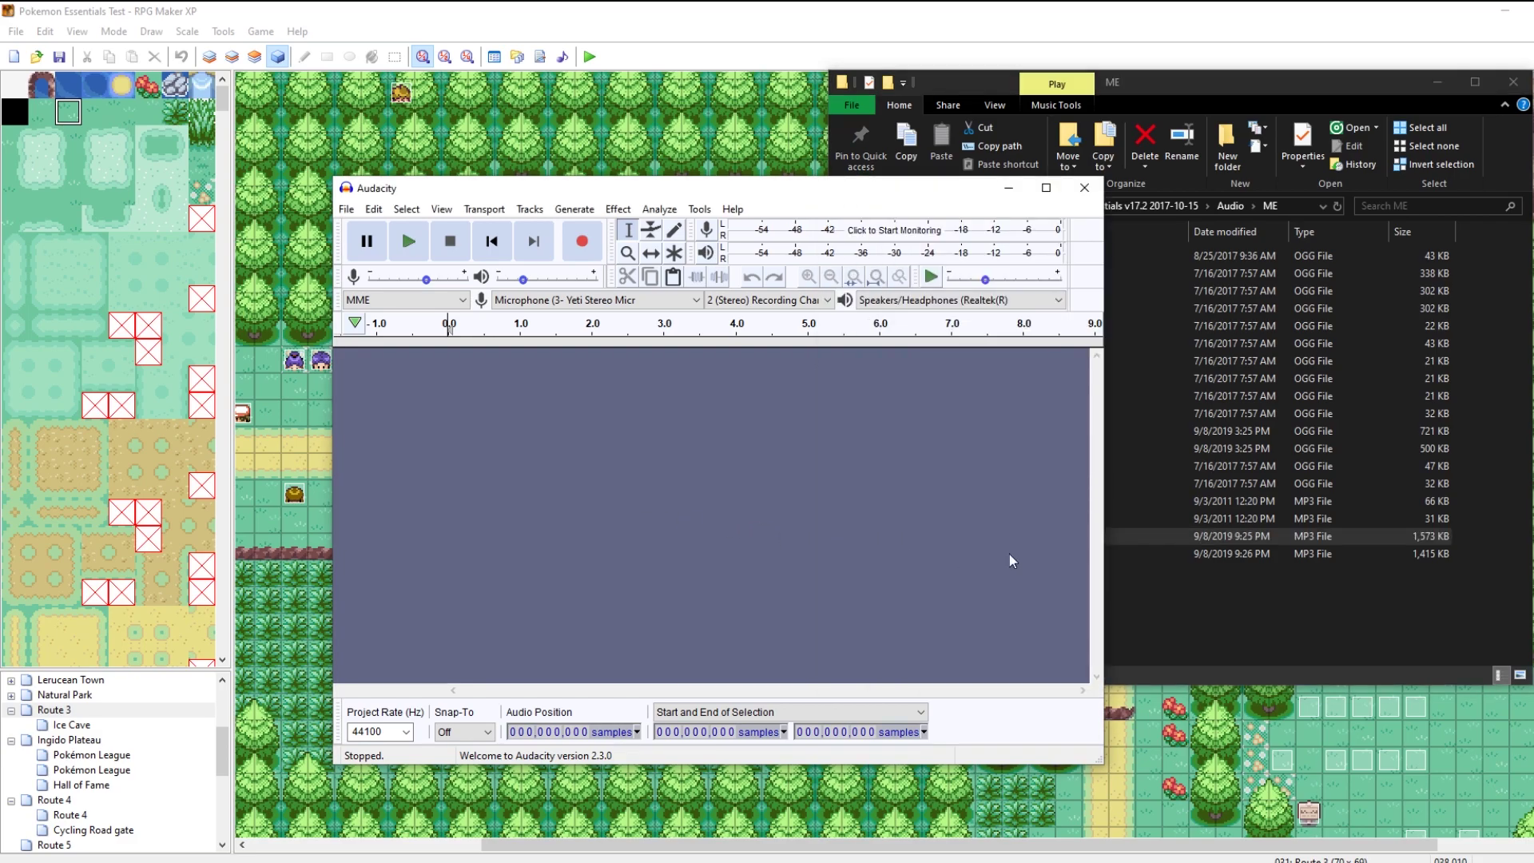
pyautogui.click(1124, 534)
pyautogui.moveTo(1124, 533); pyautogui.dragTo(635, 511)
pyautogui.click(677, 186)
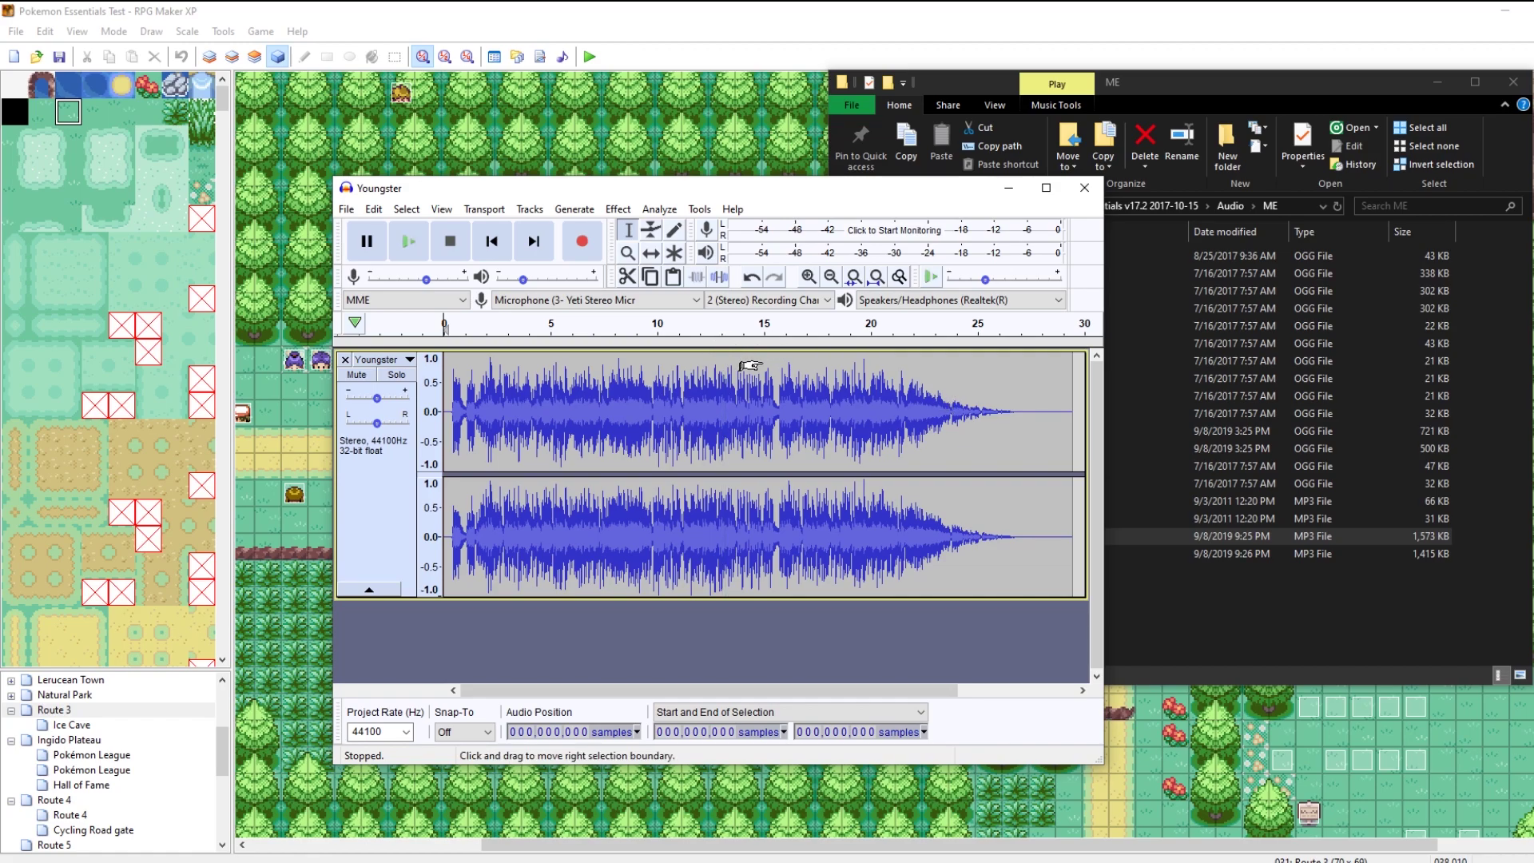
# Step: Amplify the whole Youngster track by about -3.1 dB
pyautogui.hotkey('ctrl', 'a')
pyautogui.click(618, 208)
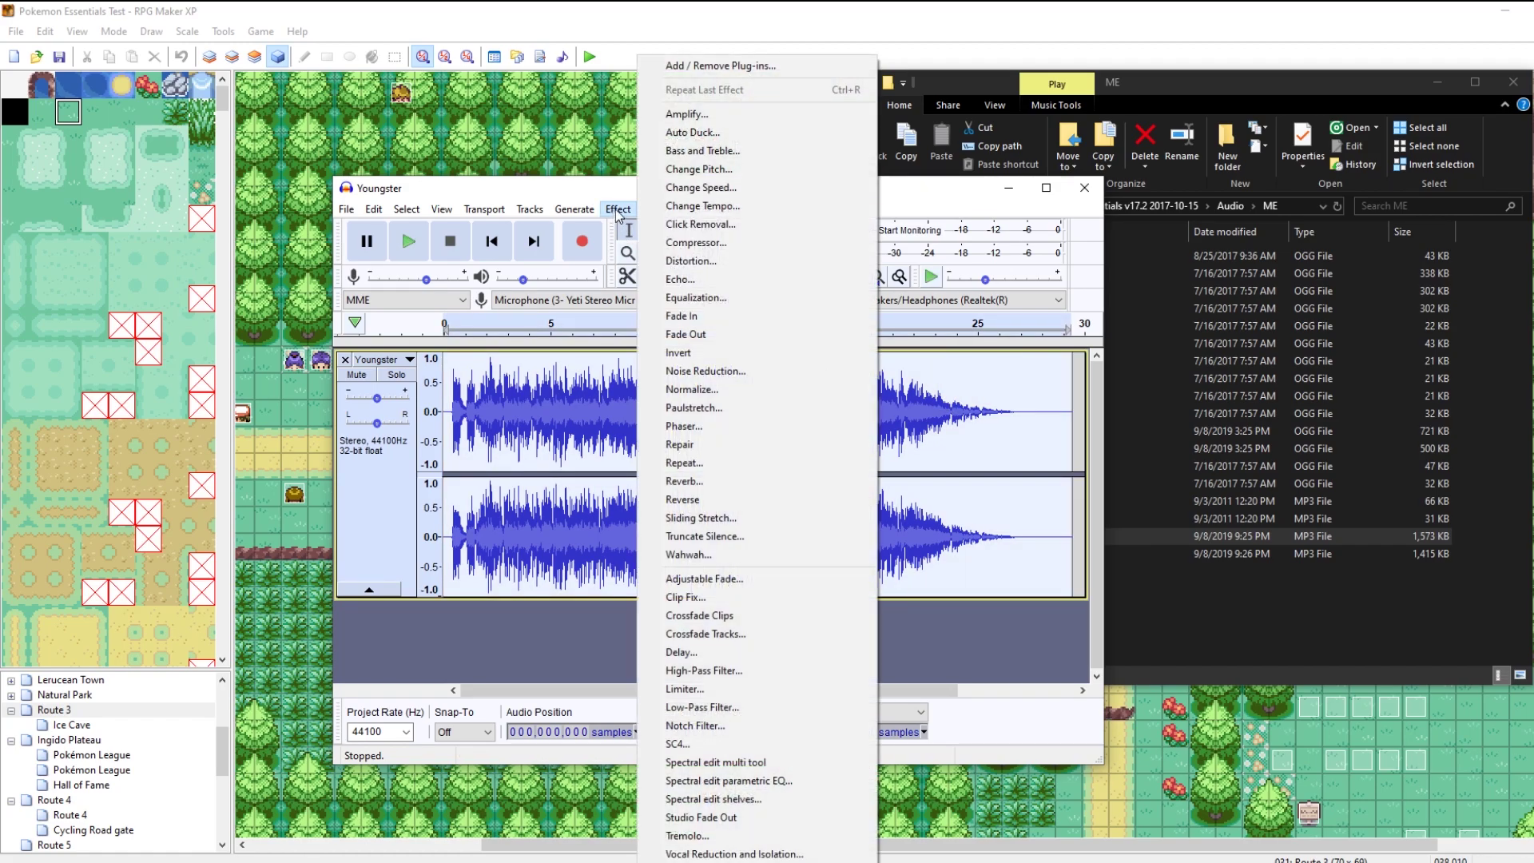
pyautogui.click(687, 115)
pyautogui.moveTo(718, 451); pyautogui.dragTo(707, 449)
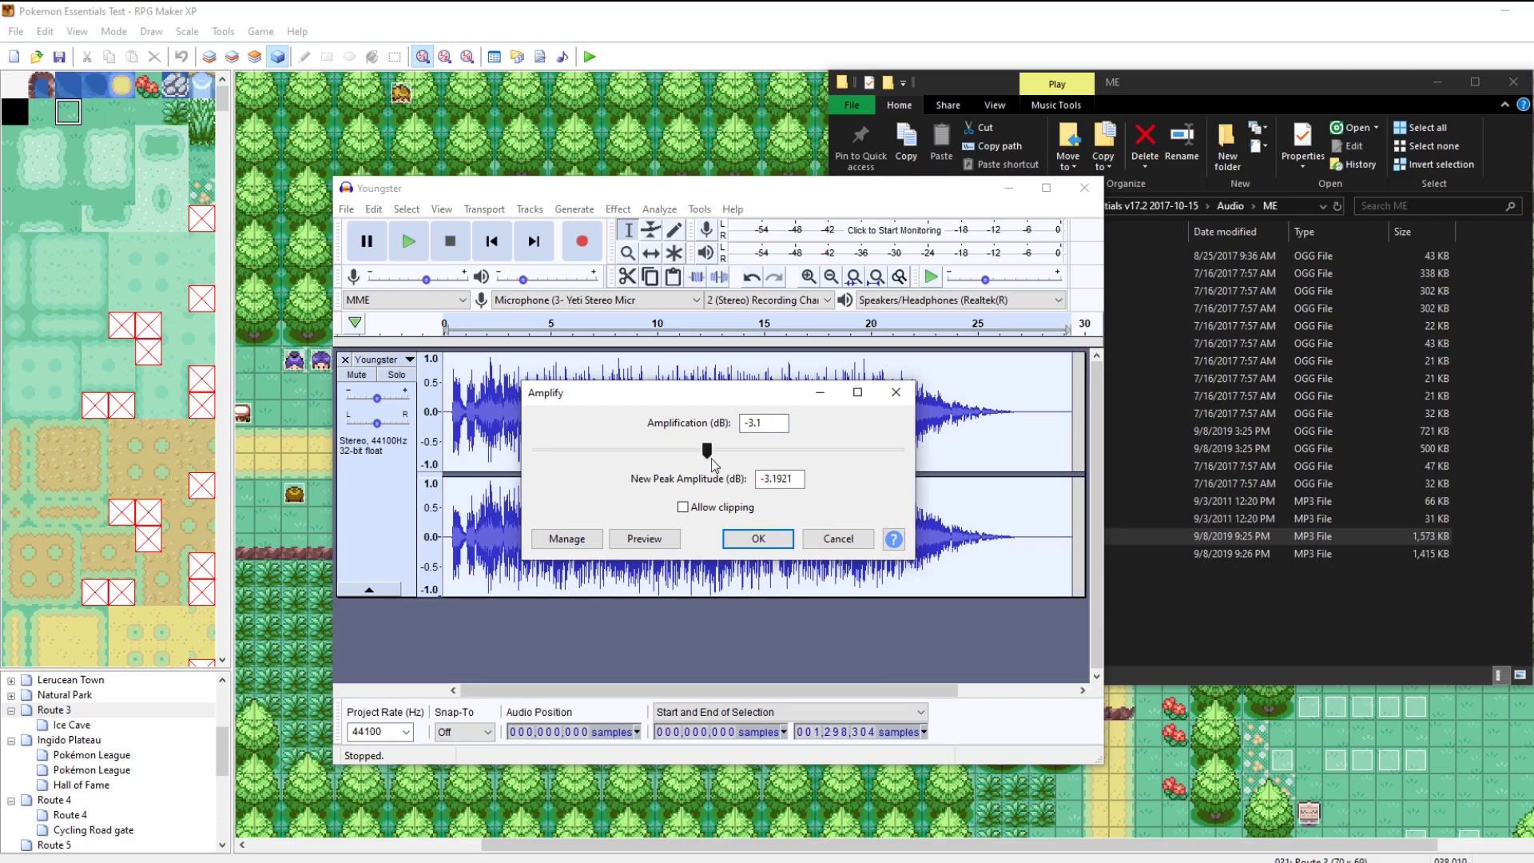
pyautogui.click(758, 541)
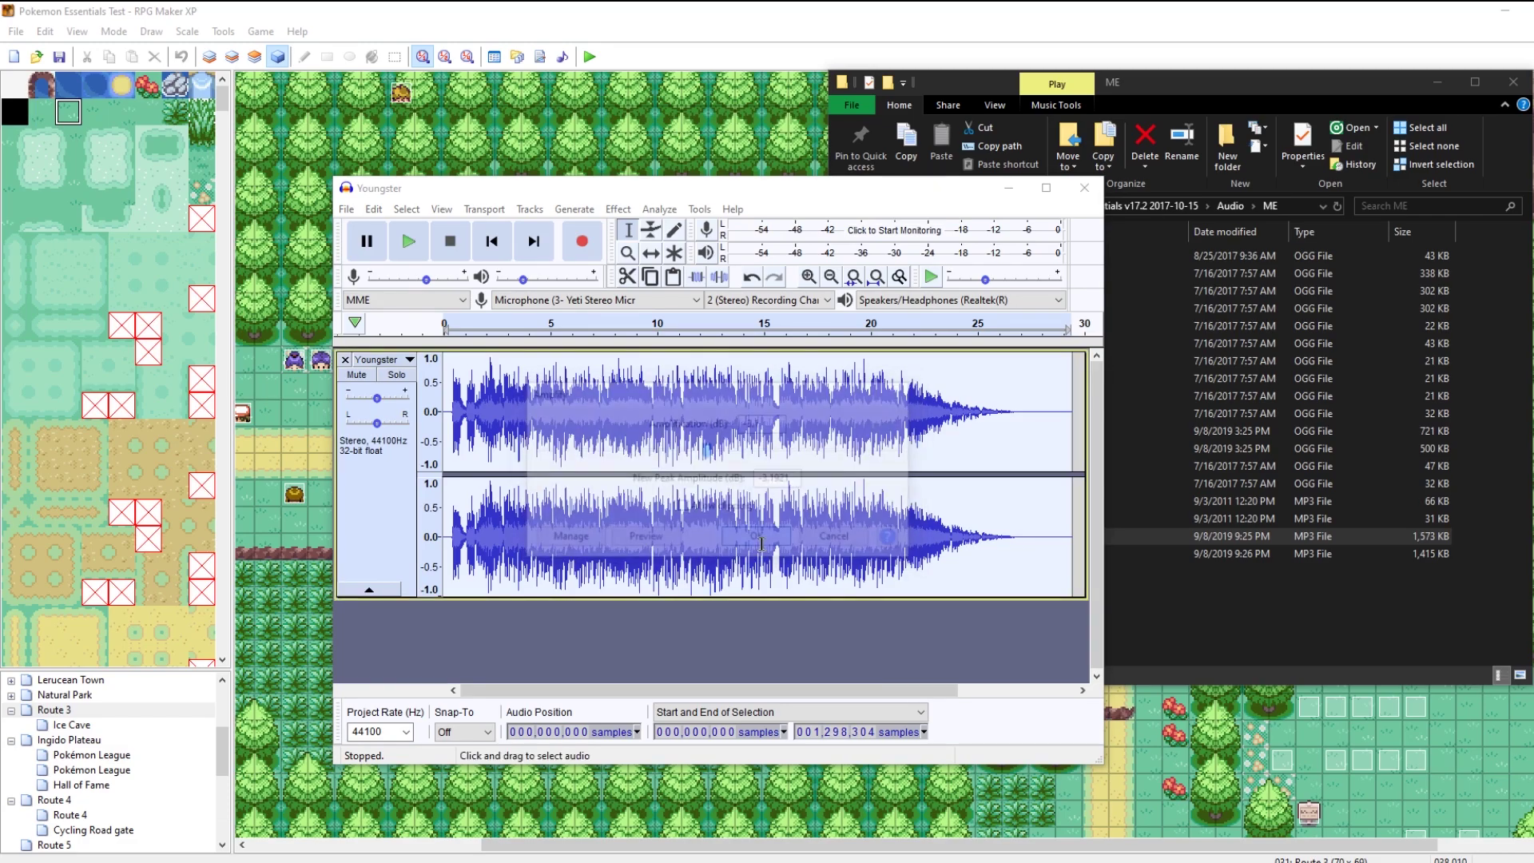
pyautogui.click(450, 402)
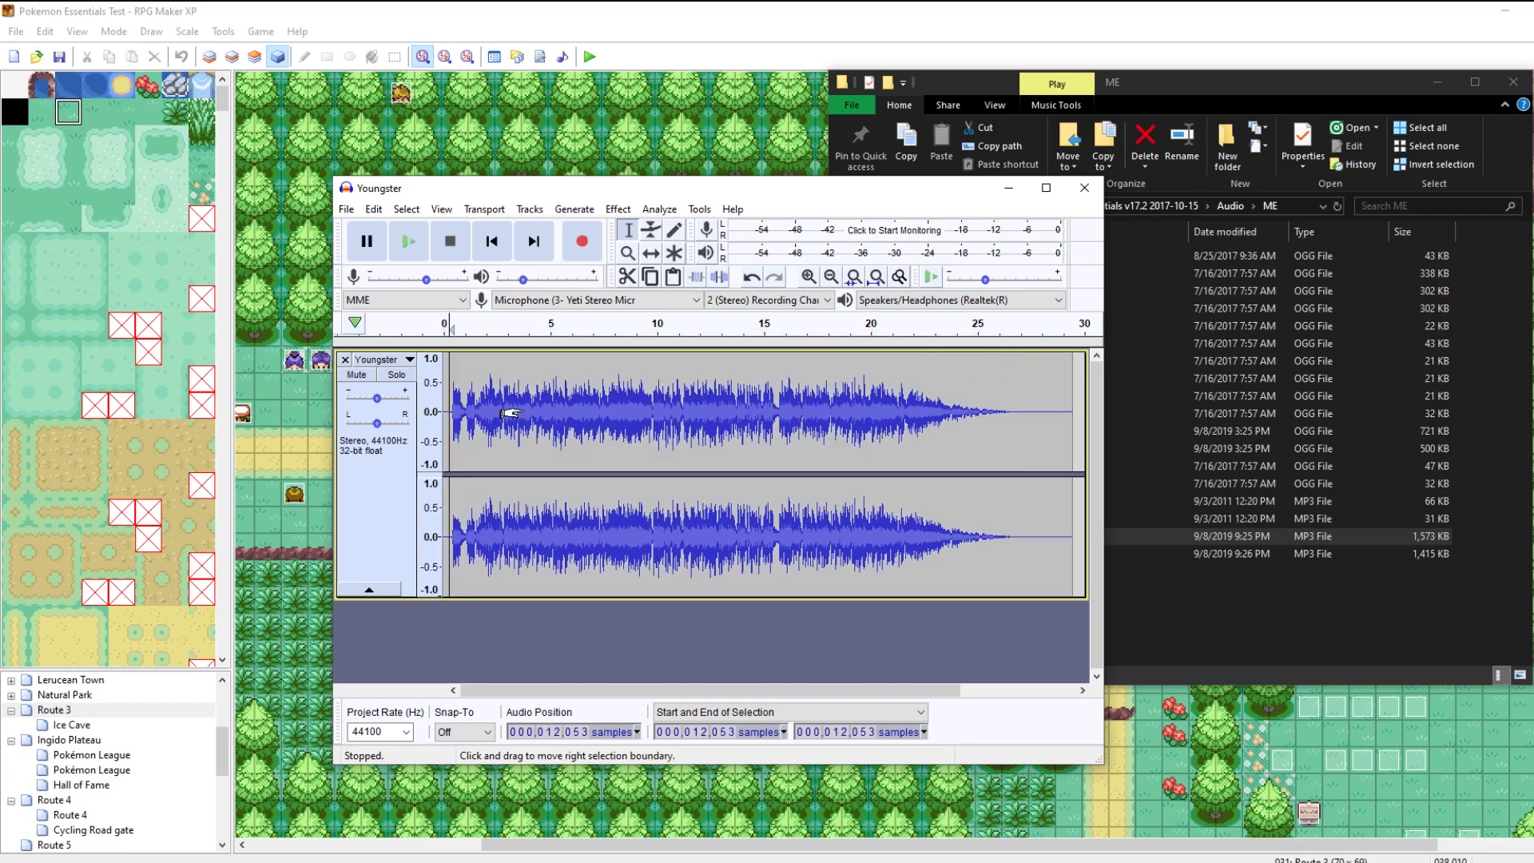
# Step: Export the track as a Youngster OGG in the ME folder with all metadata tags cleared
pyautogui.click(346, 209)
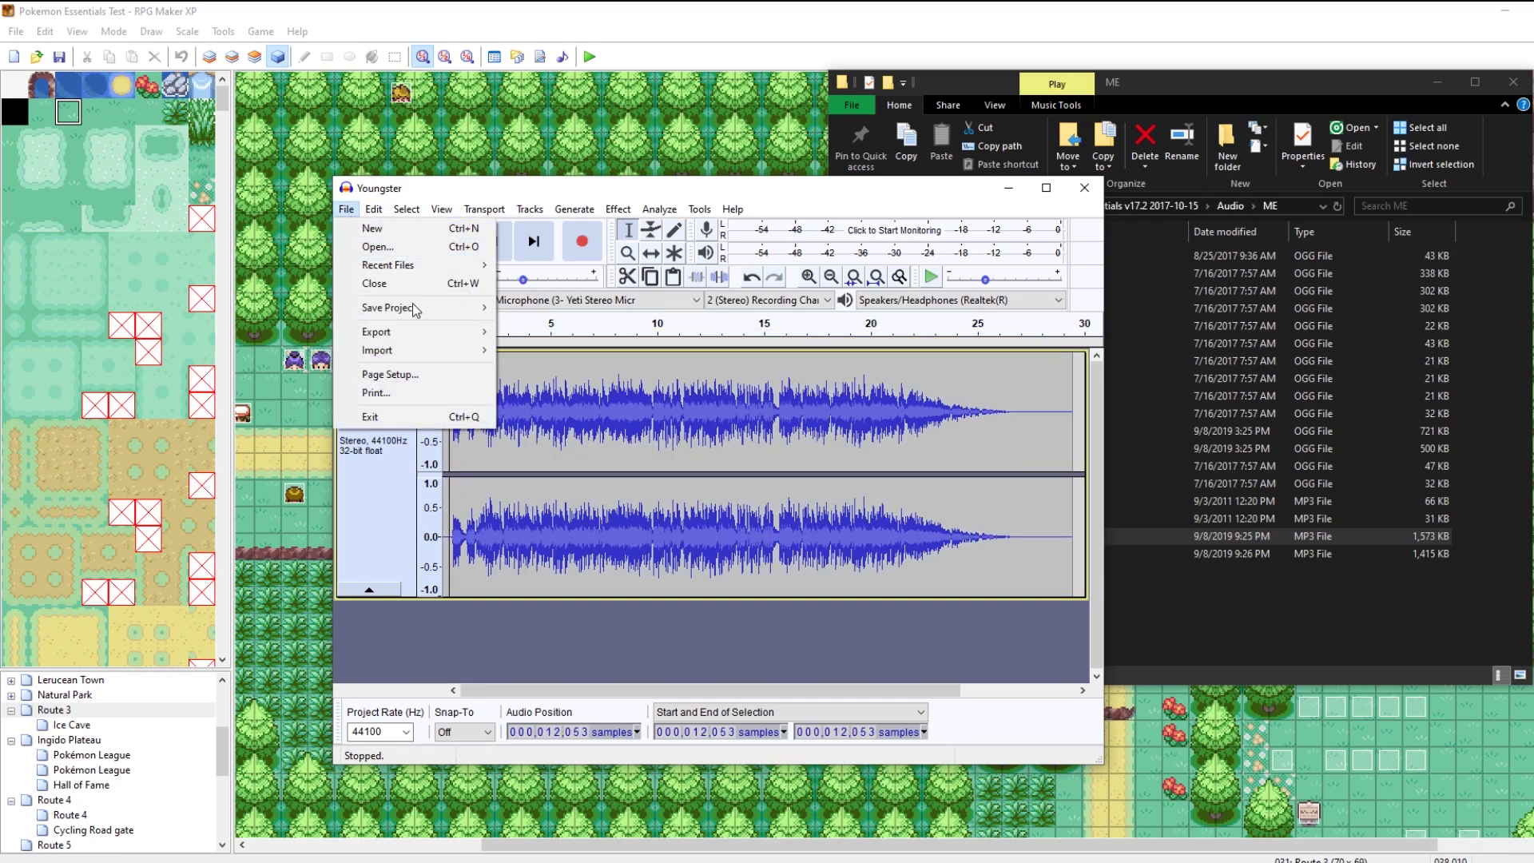
pyautogui.moveTo(420, 331)
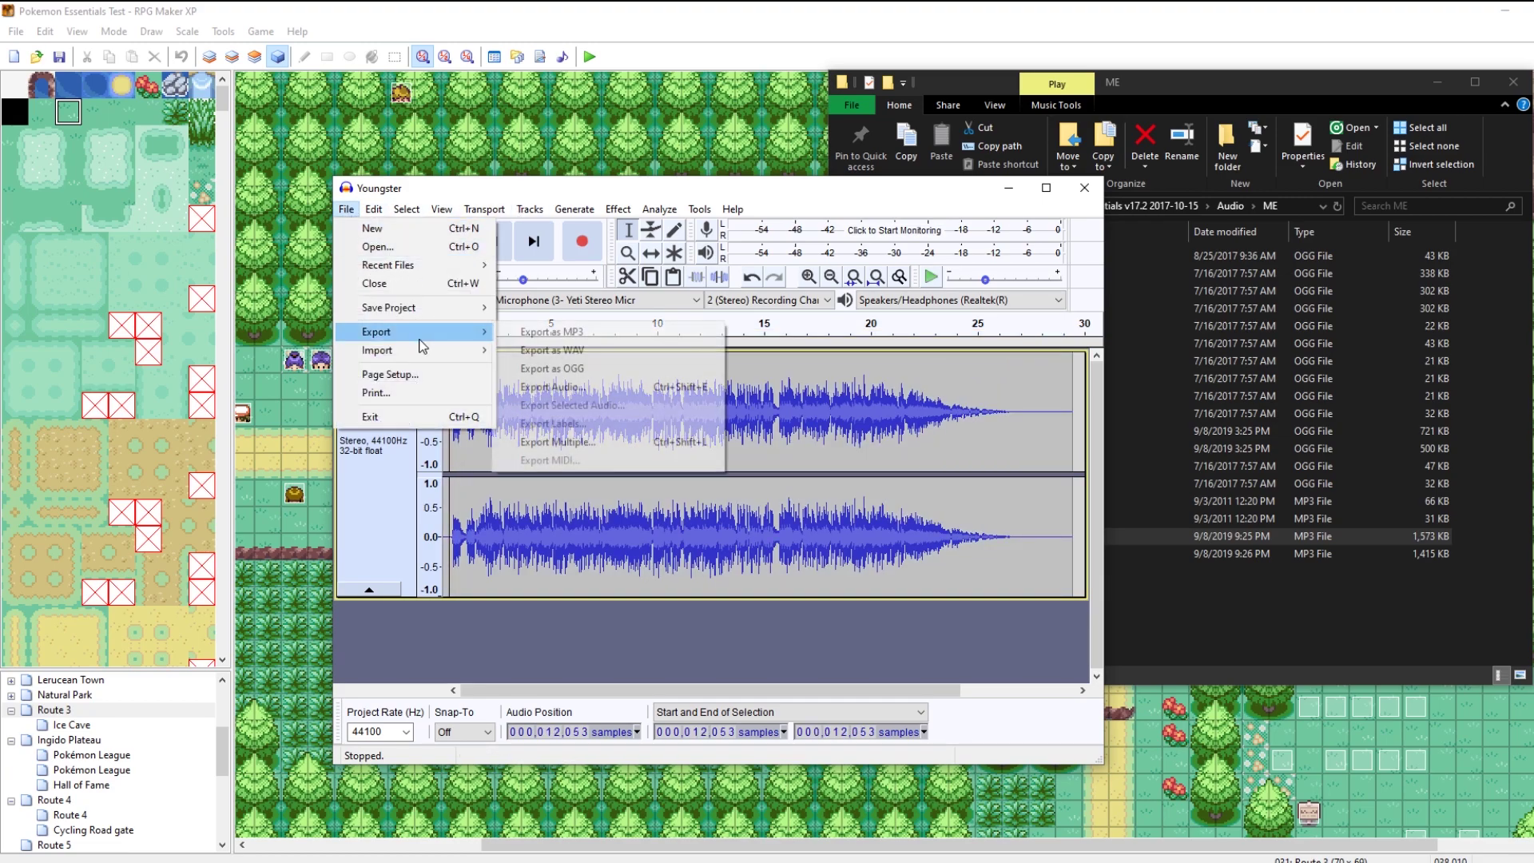
pyautogui.click(583, 369)
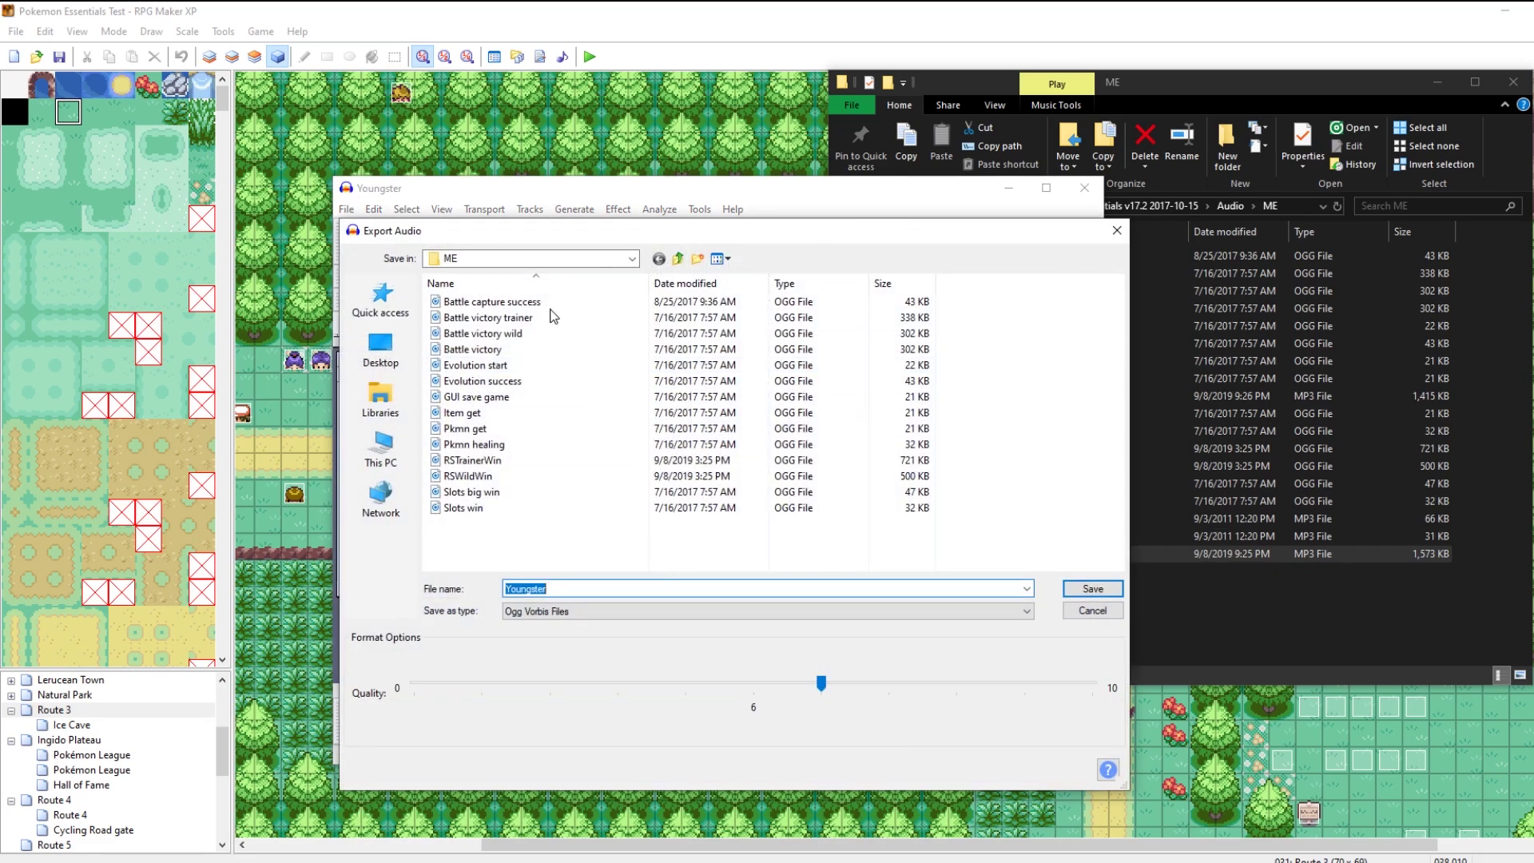
pyautogui.click(1093, 589)
pyautogui.click(882, 675)
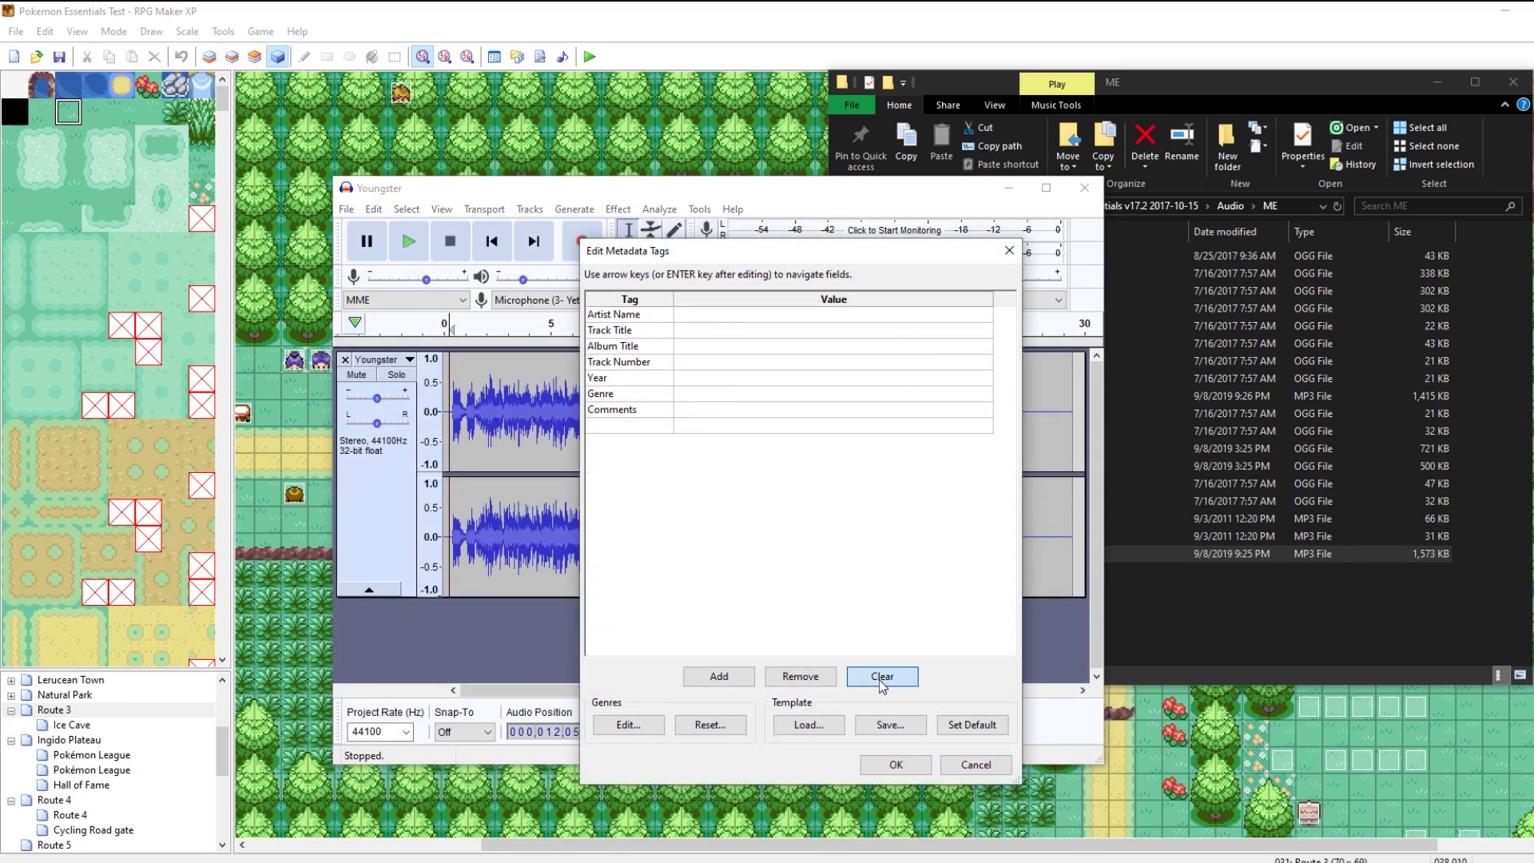
pyautogui.click(895, 765)
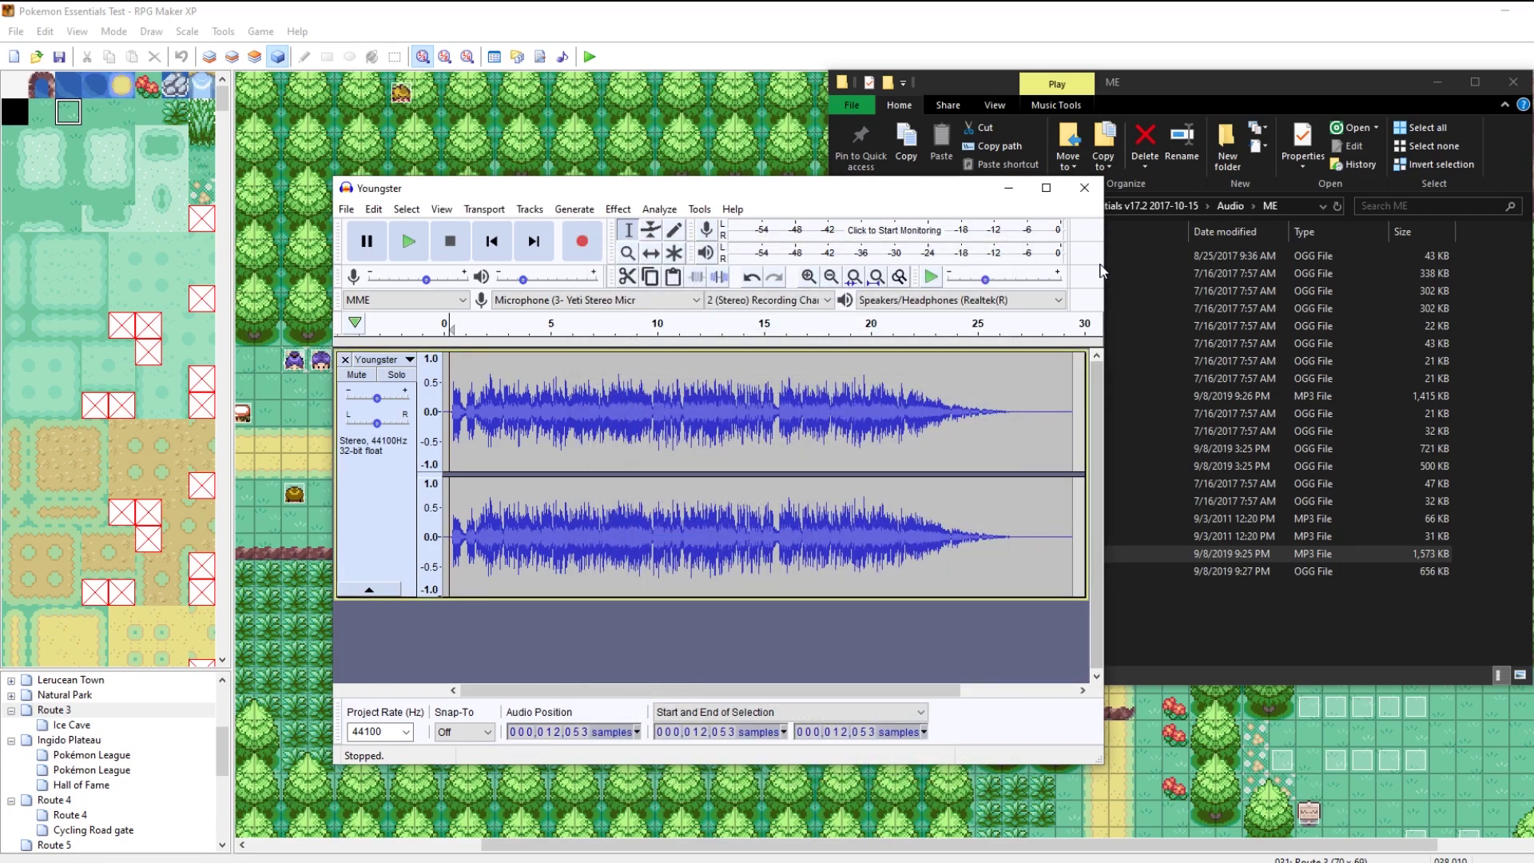
# Step: Close the Youngster track and import Lass.mp3 from the ME folder into Audacity
pyautogui.moveTo(883, 198); pyautogui.dragTo(808, 159)
pyautogui.click(270, 316)
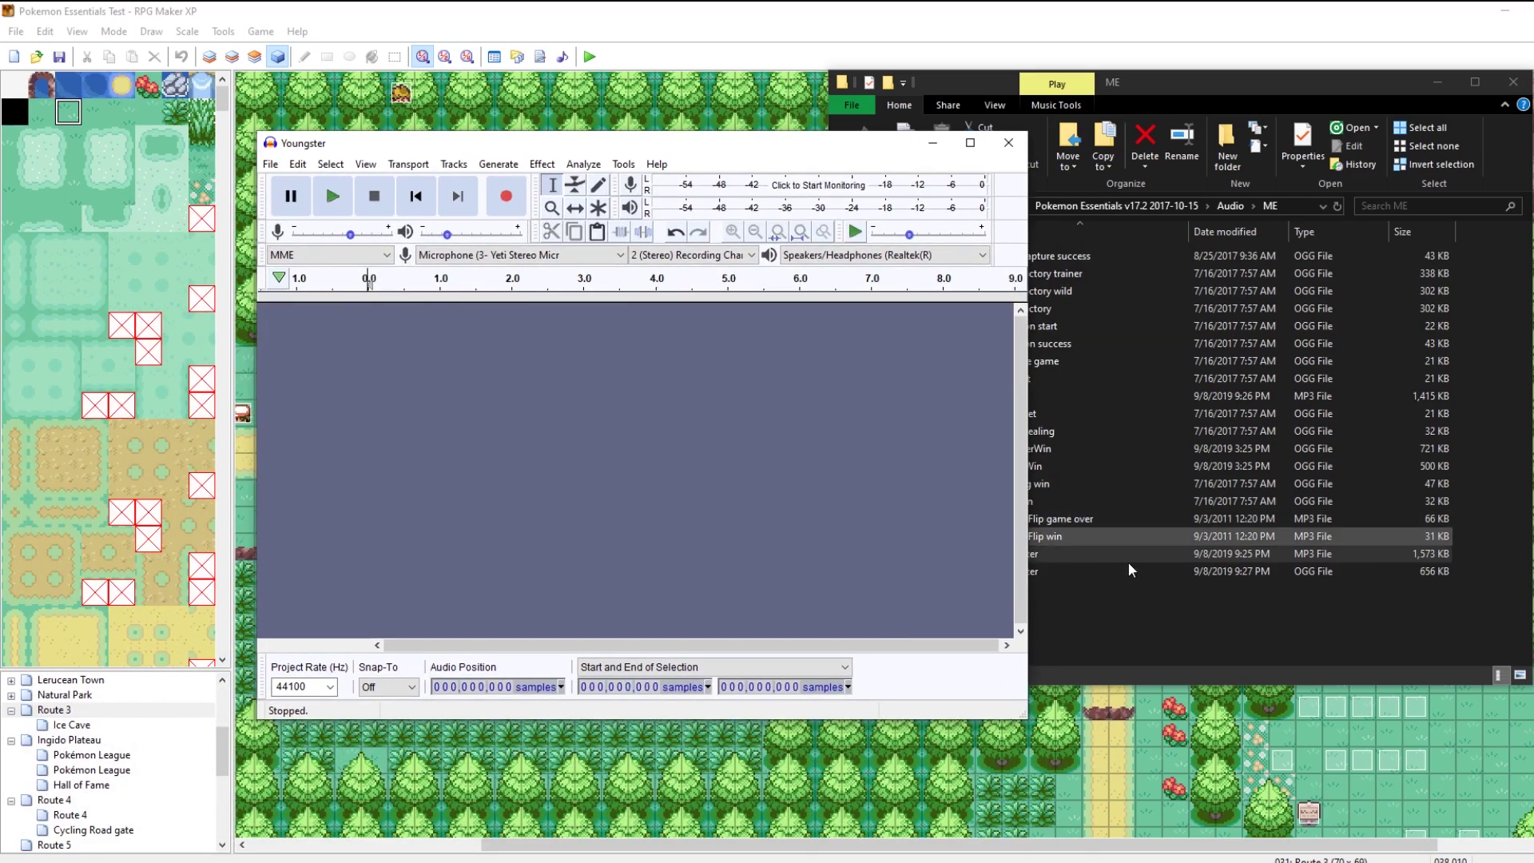
pyautogui.click(1142, 621)
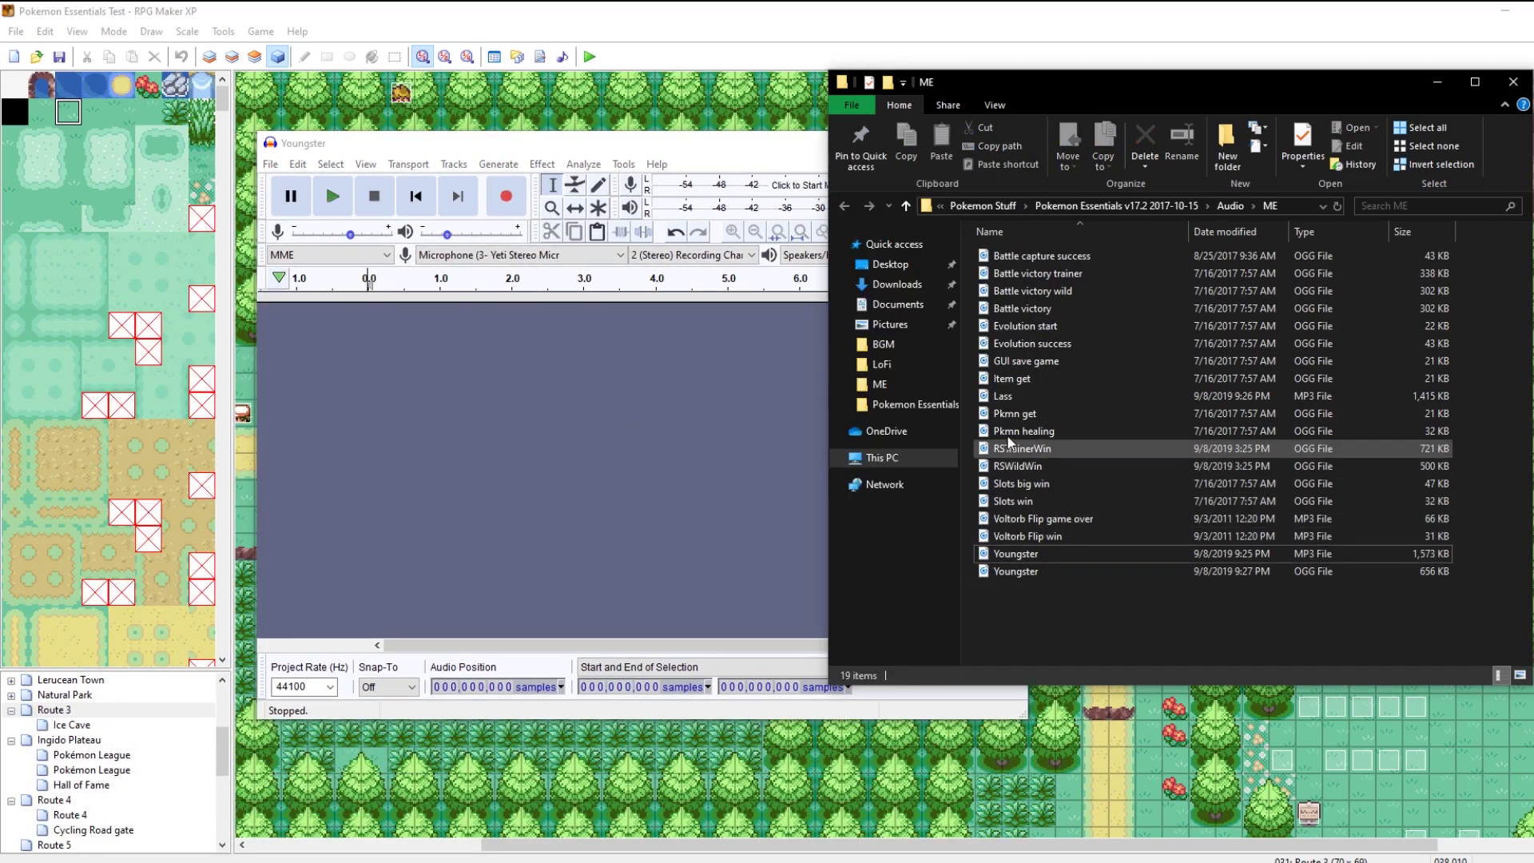
pyautogui.click(1027, 399)
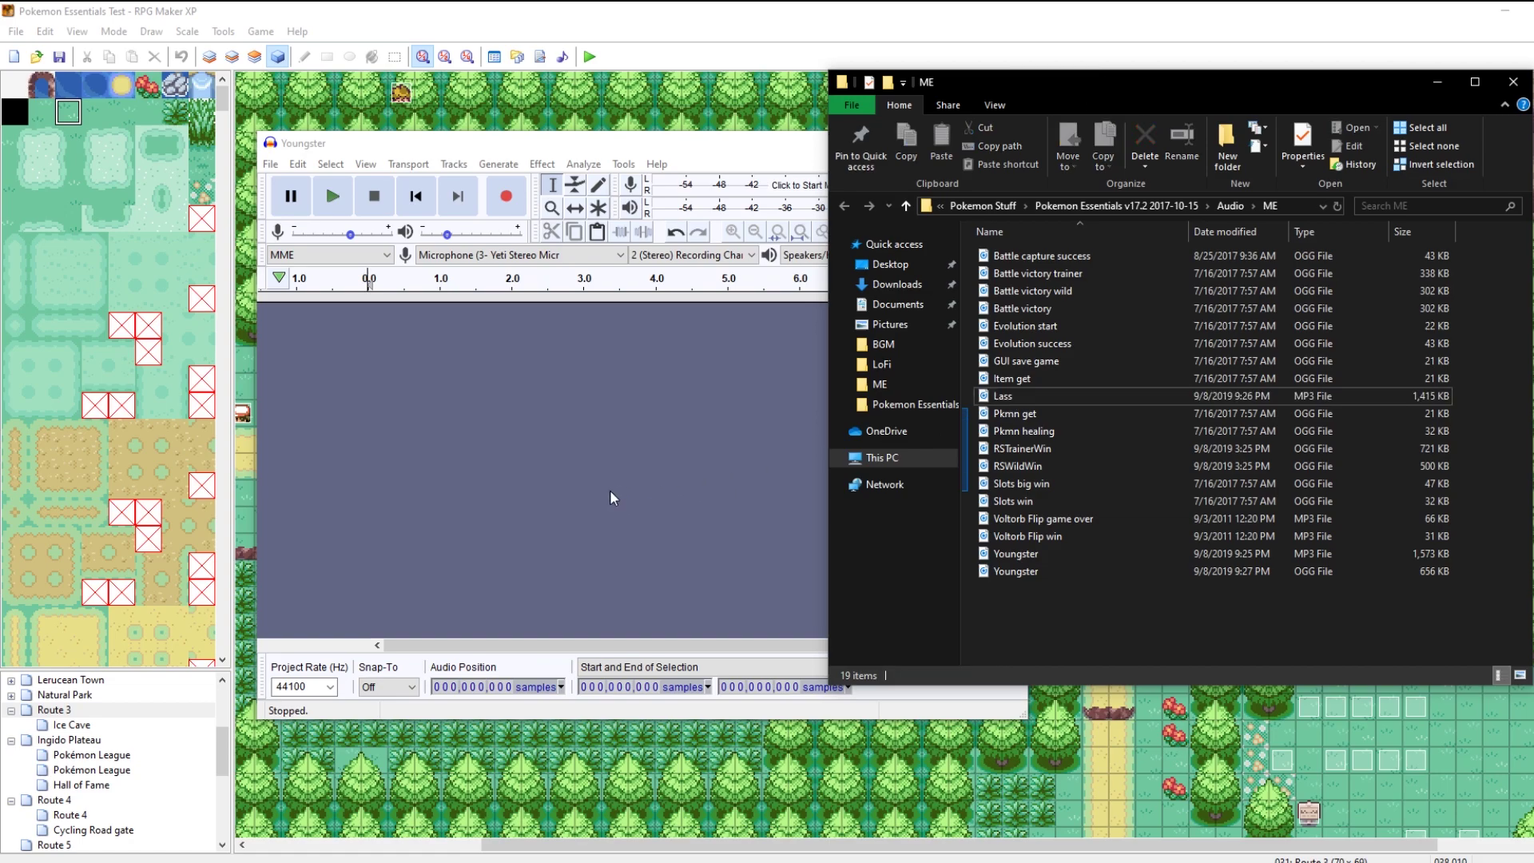
pyautogui.moveTo(998, 396); pyautogui.dragTo(607, 458)
pyautogui.click(658, 492)
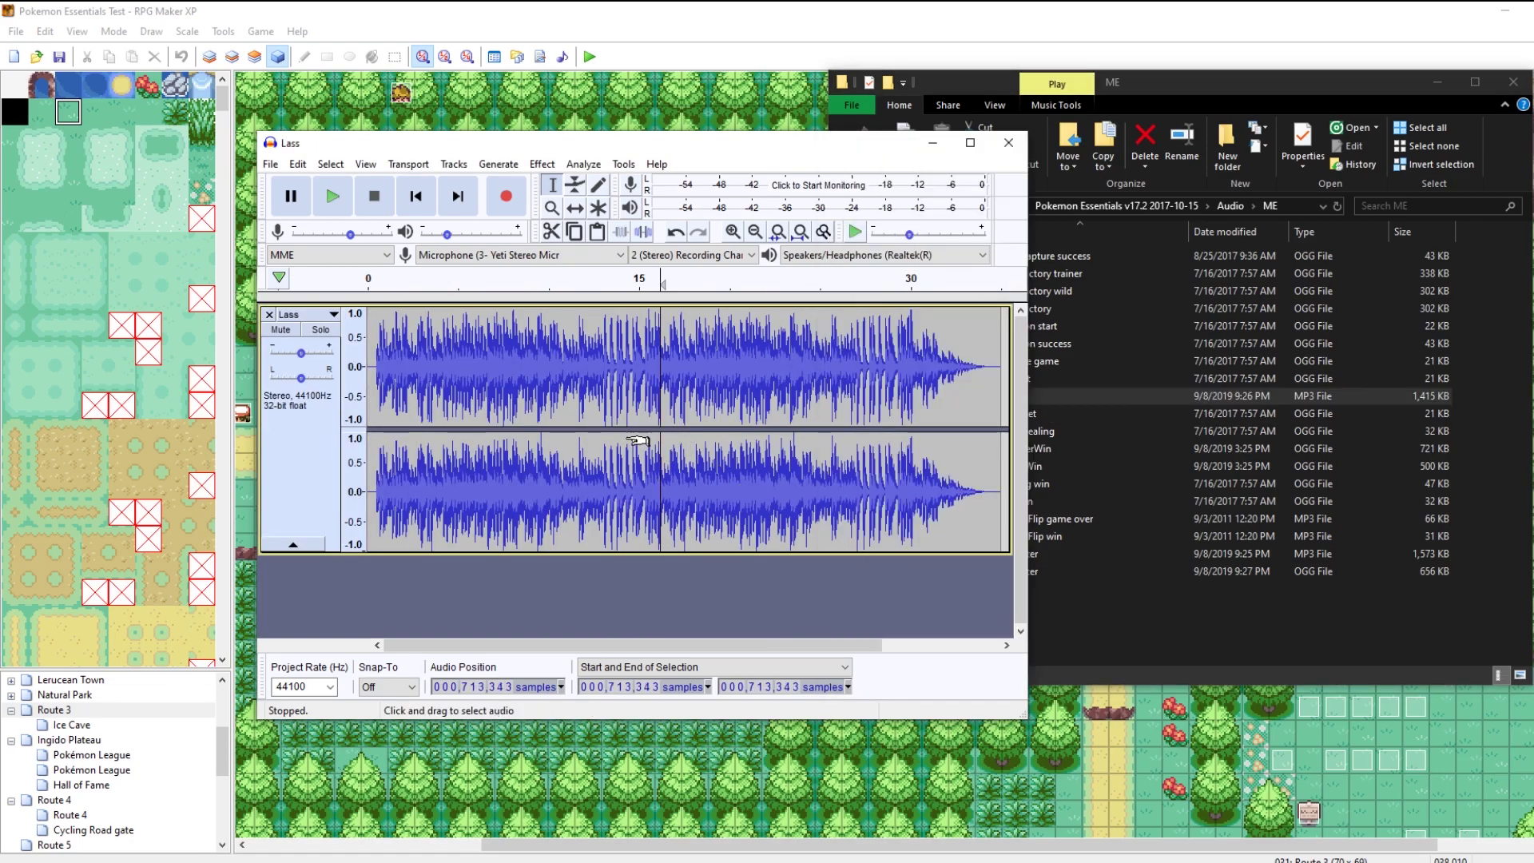
# Step: Lower the whole Lass track with Amplify set to about -5 dB
pyautogui.hotkey('ctrl', 'a')
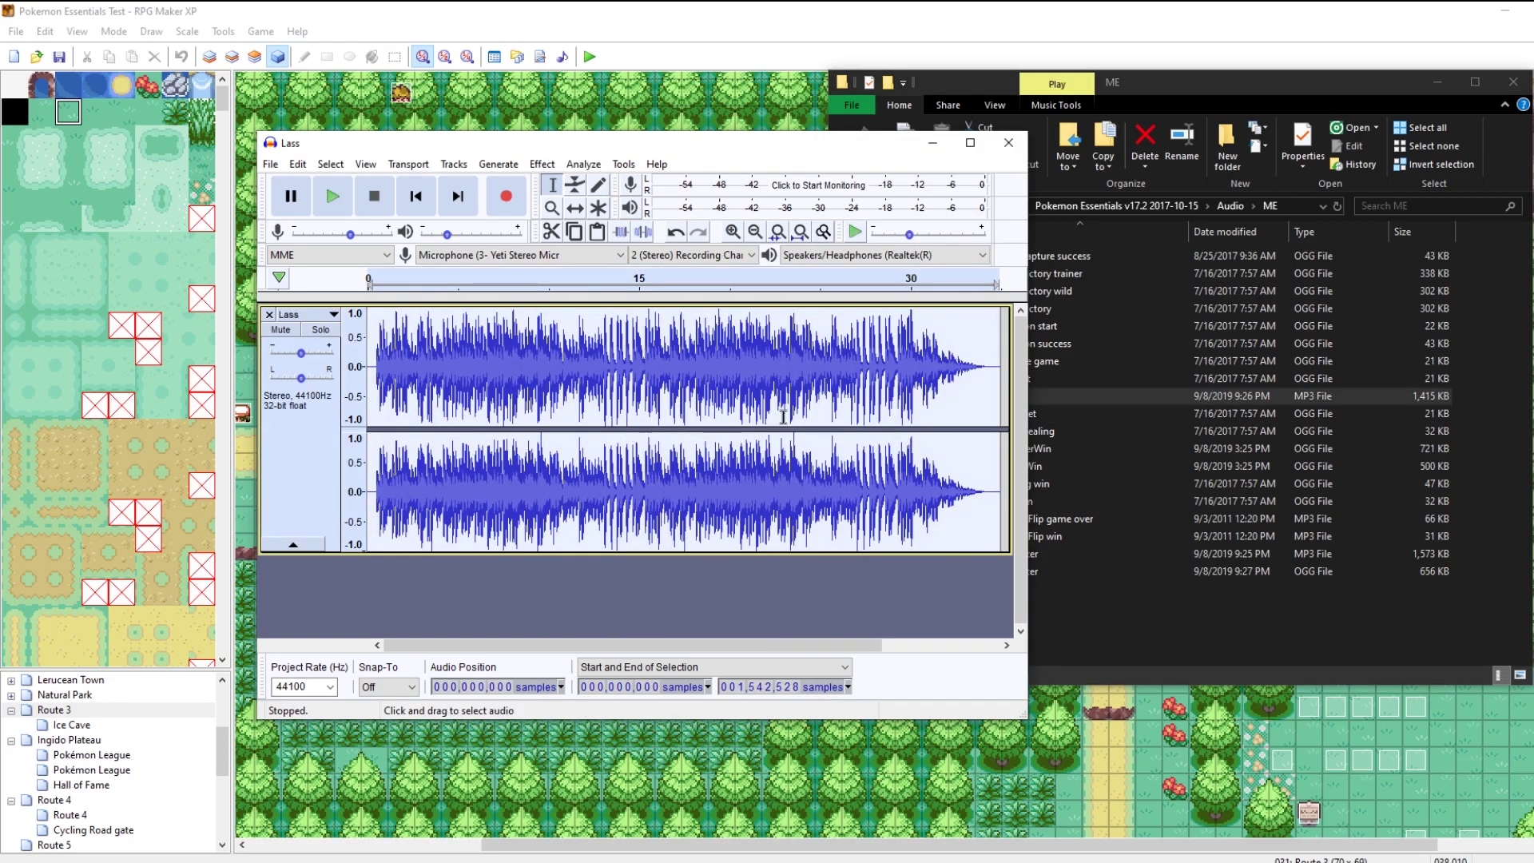
pyautogui.click(542, 163)
pyautogui.click(596, 116)
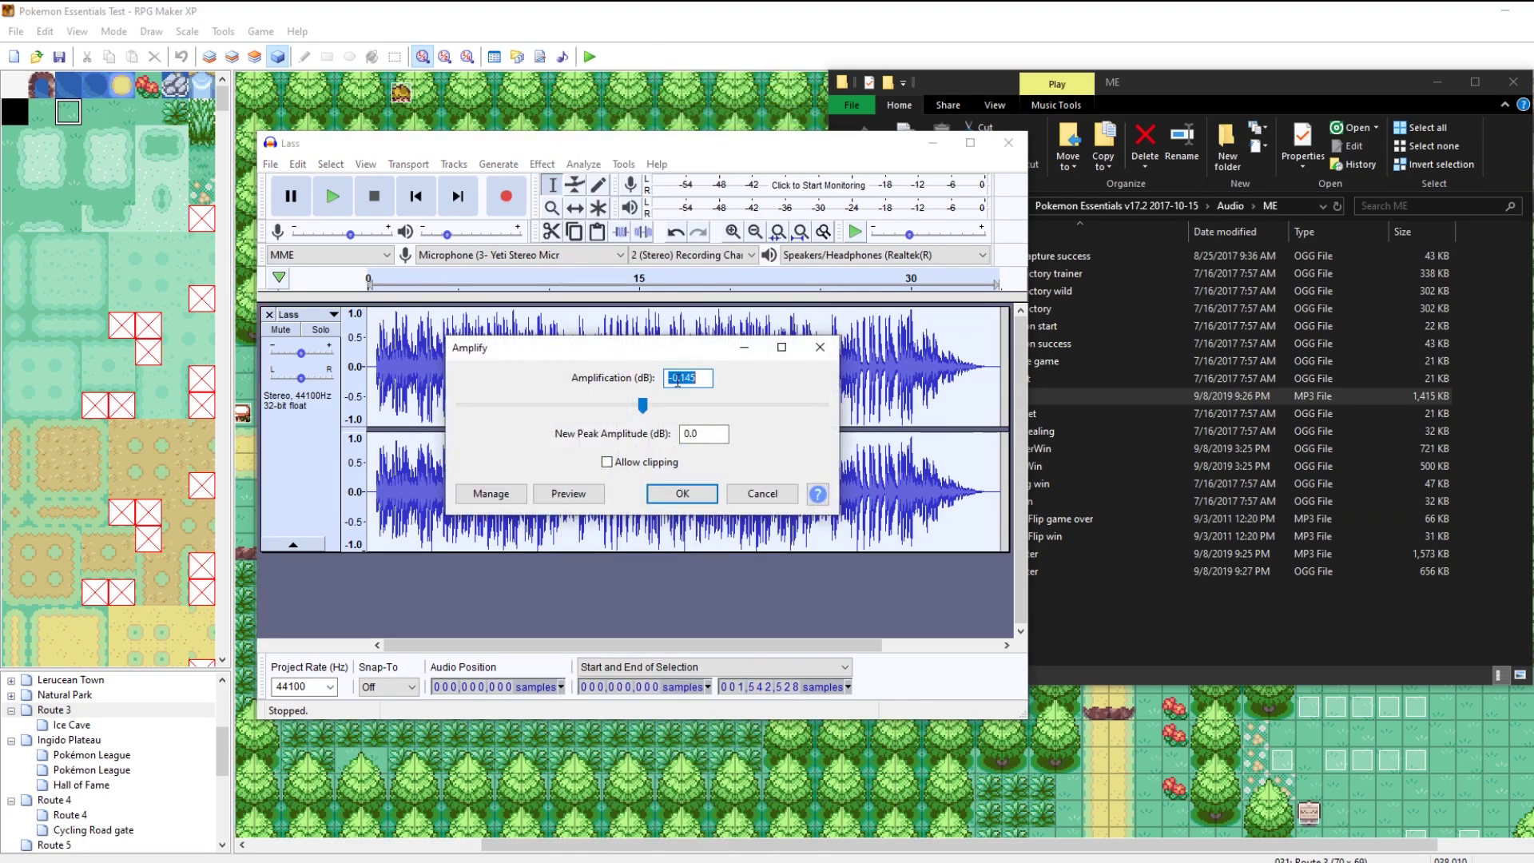
pyautogui.moveTo(697, 379); pyautogui.dragTo(675, 381)
pyautogui.write('5')
pyautogui.press('Return')
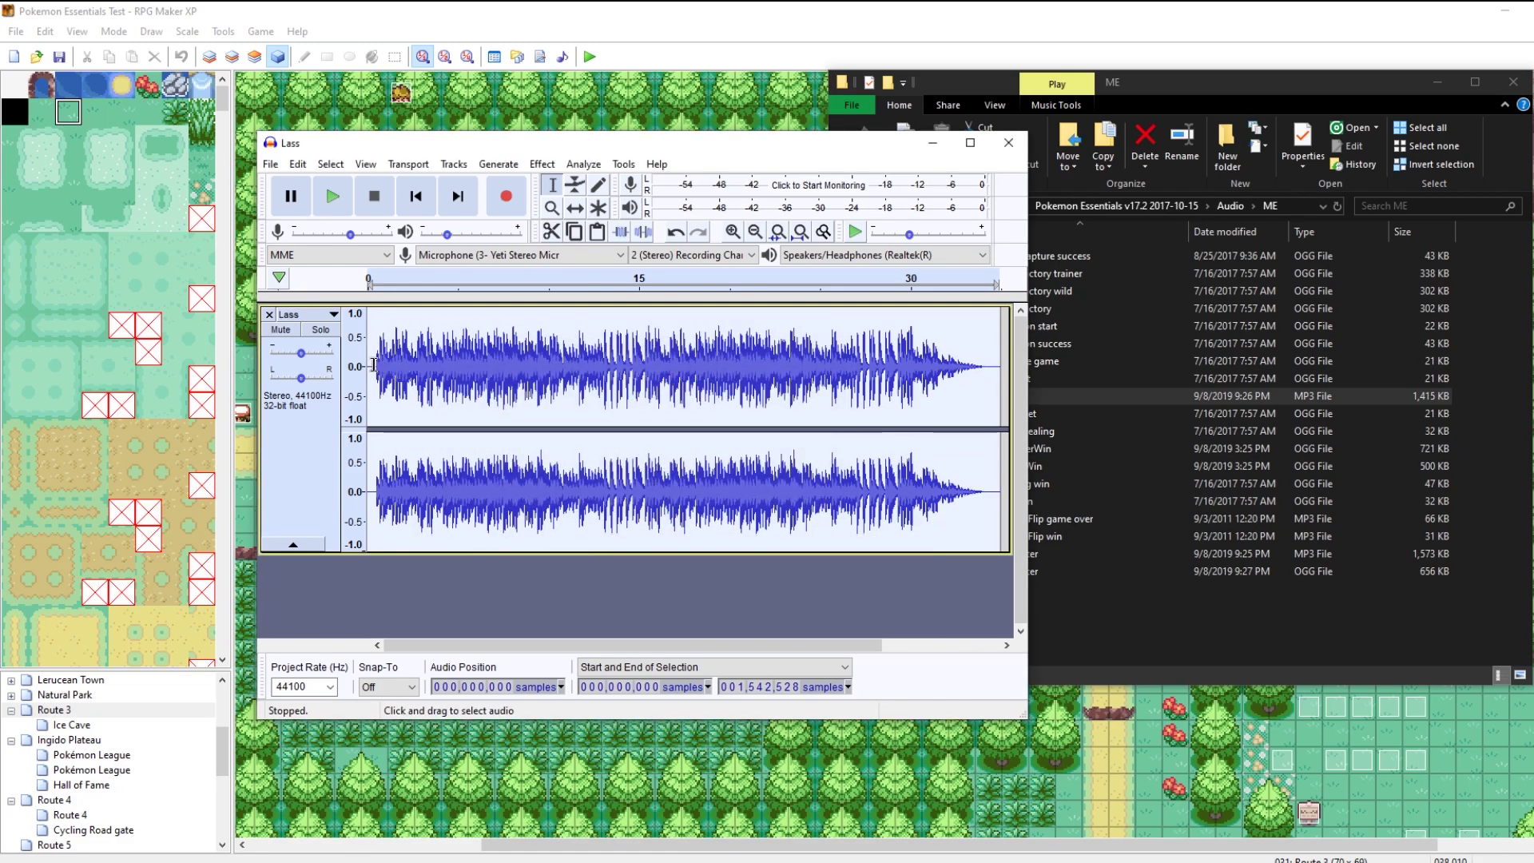
# Step: Export the Lass track as a Lass OGG in the ME folder, clearing all metadata tags
pyautogui.click(270, 164)
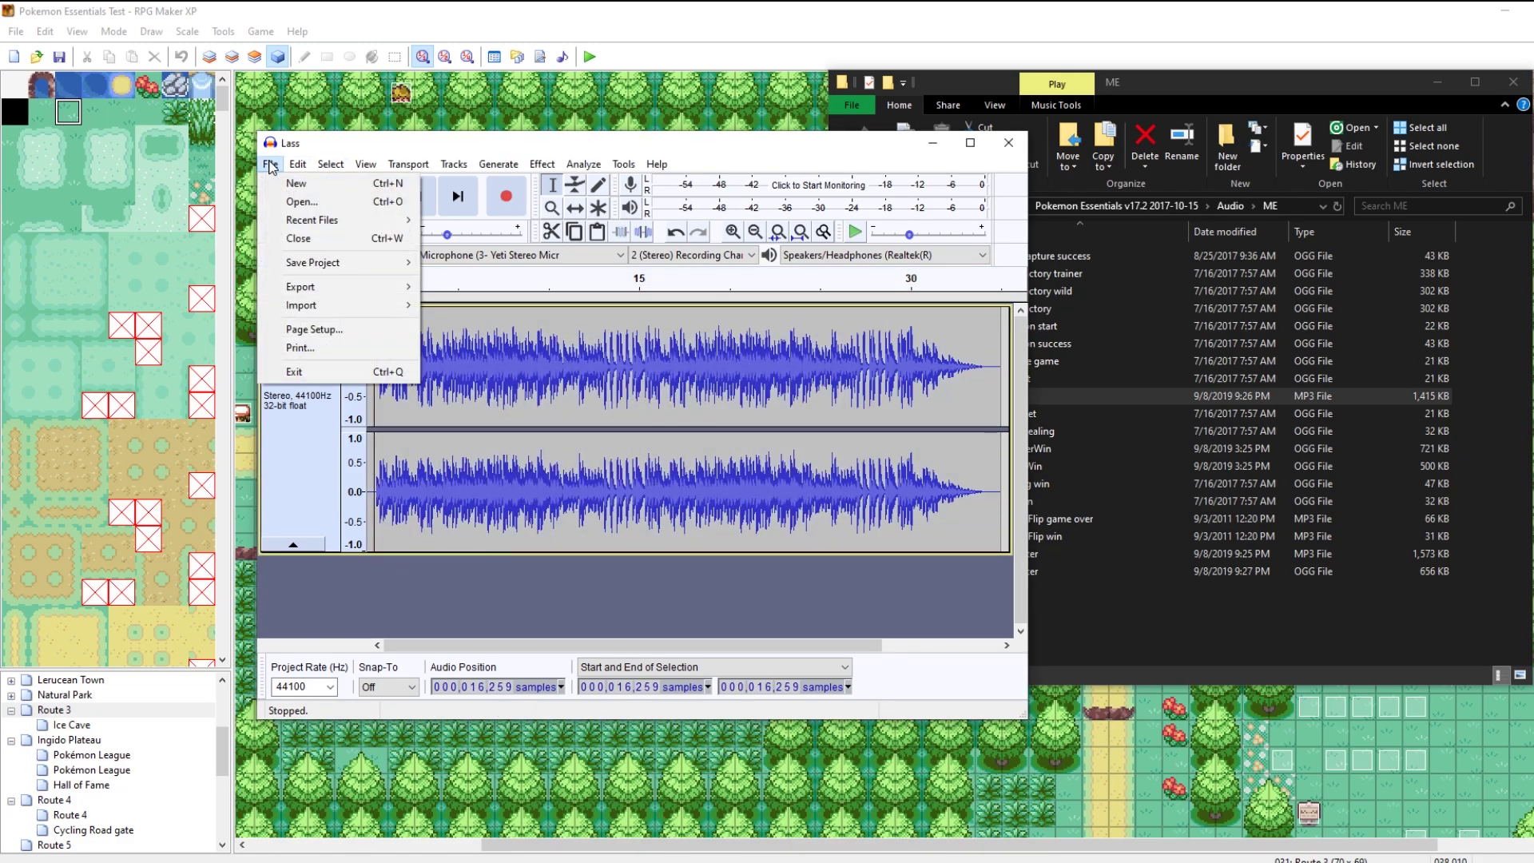
pyautogui.moveTo(300, 286)
pyautogui.click(464, 324)
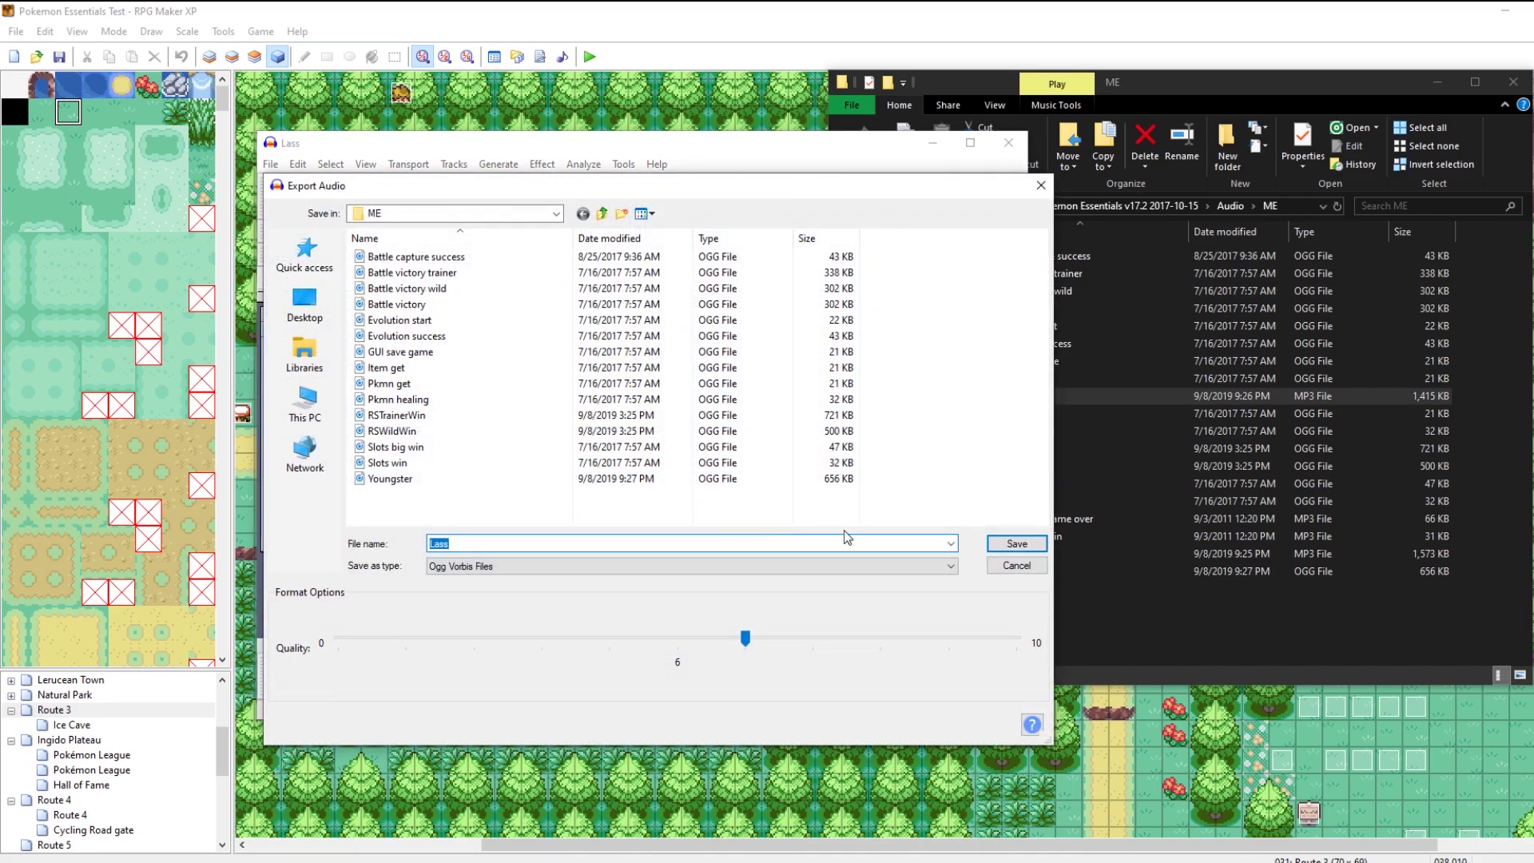
pyautogui.click(1016, 543)
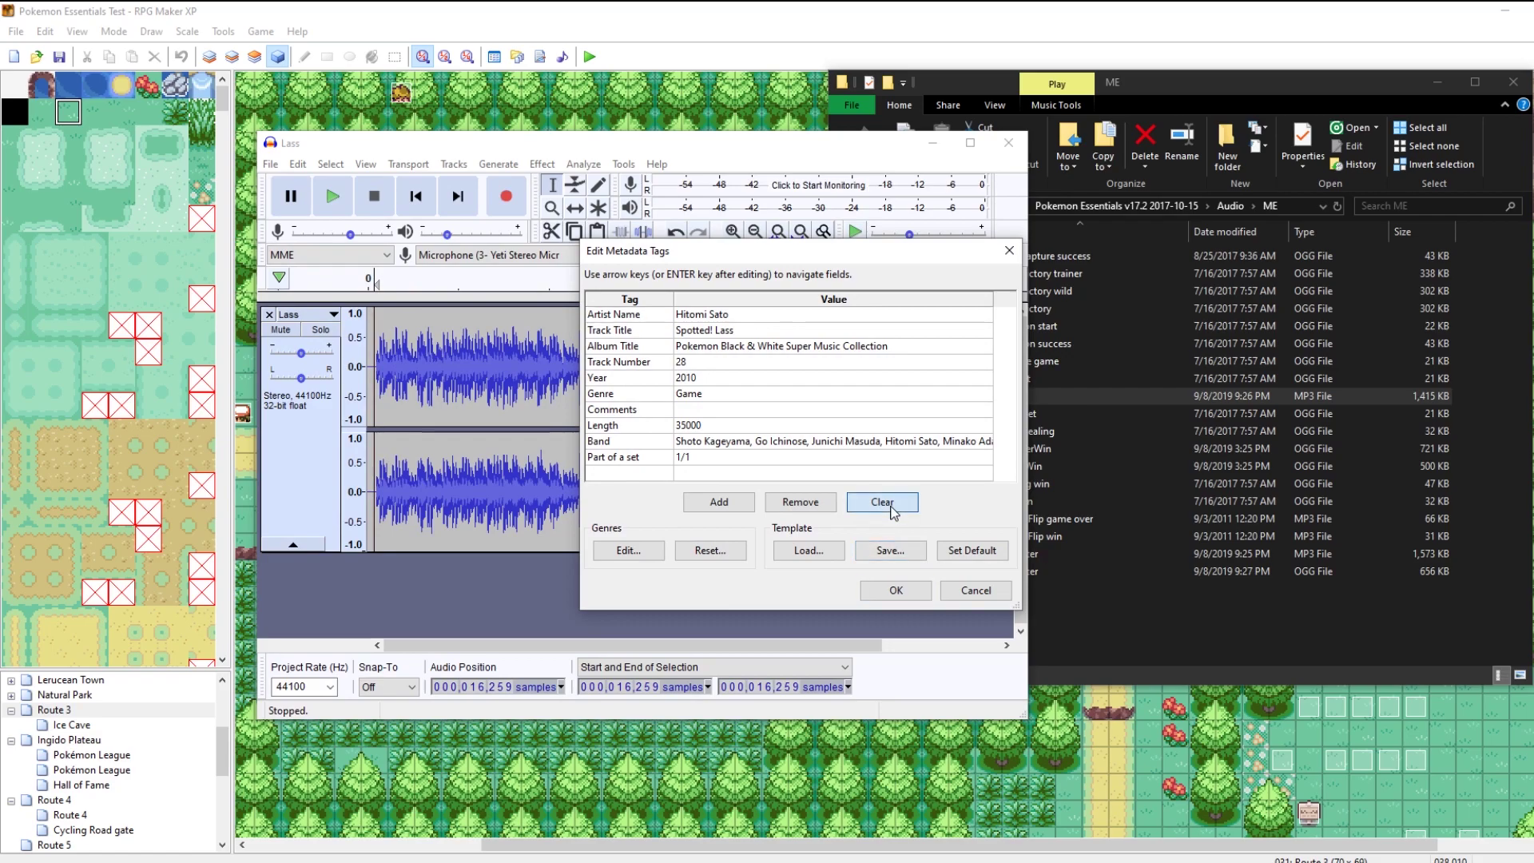
pyautogui.click(882, 502)
pyautogui.click(896, 590)
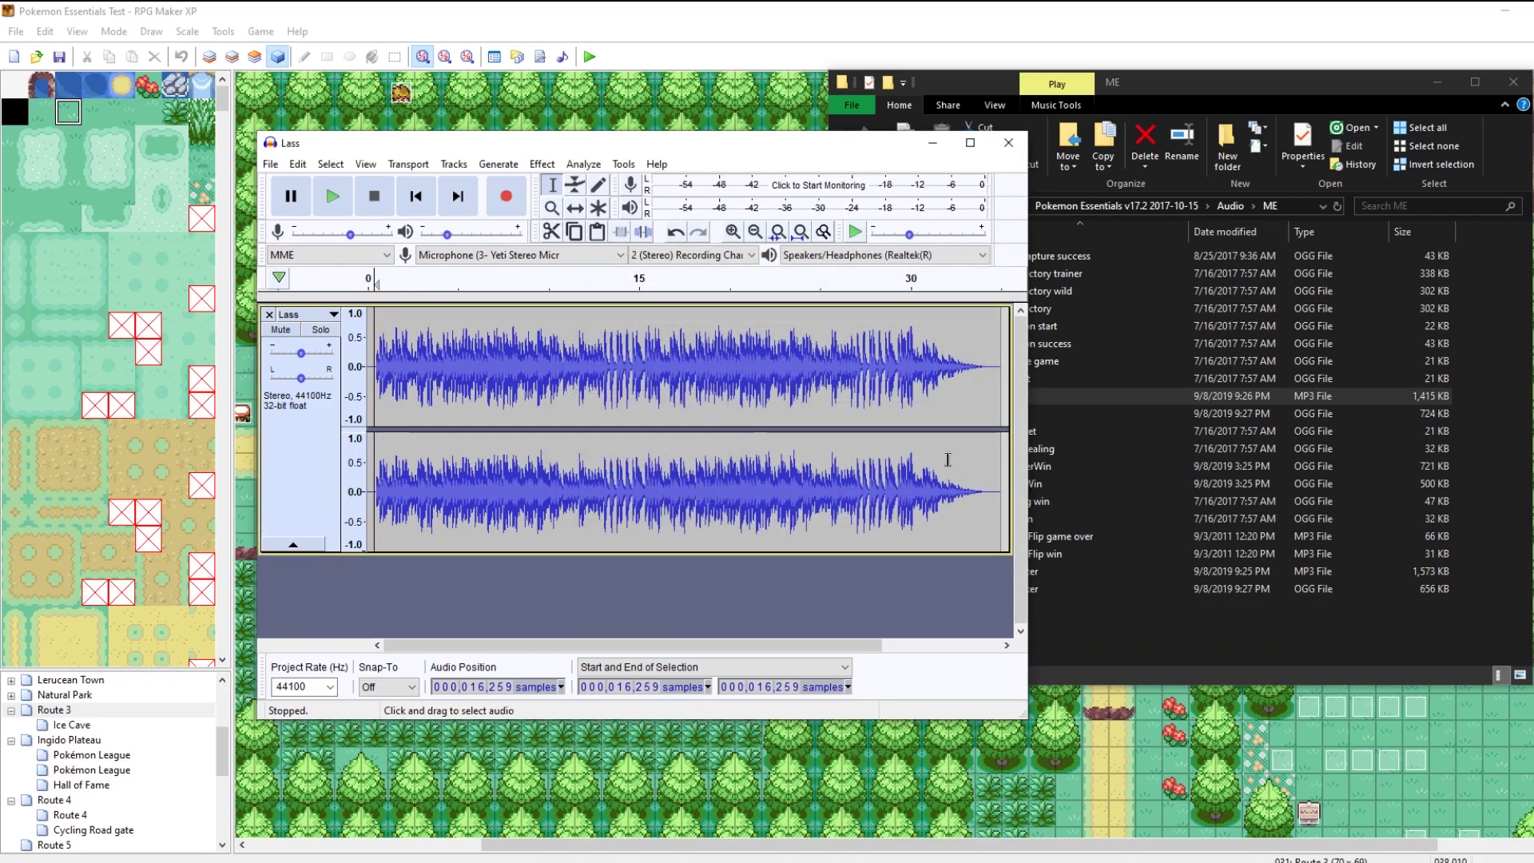
# Step: Delete Youngster.mp3 and Lass.mp3 from the ME folder, then select the Lass and Youngster OGGs
pyautogui.click(1118, 435)
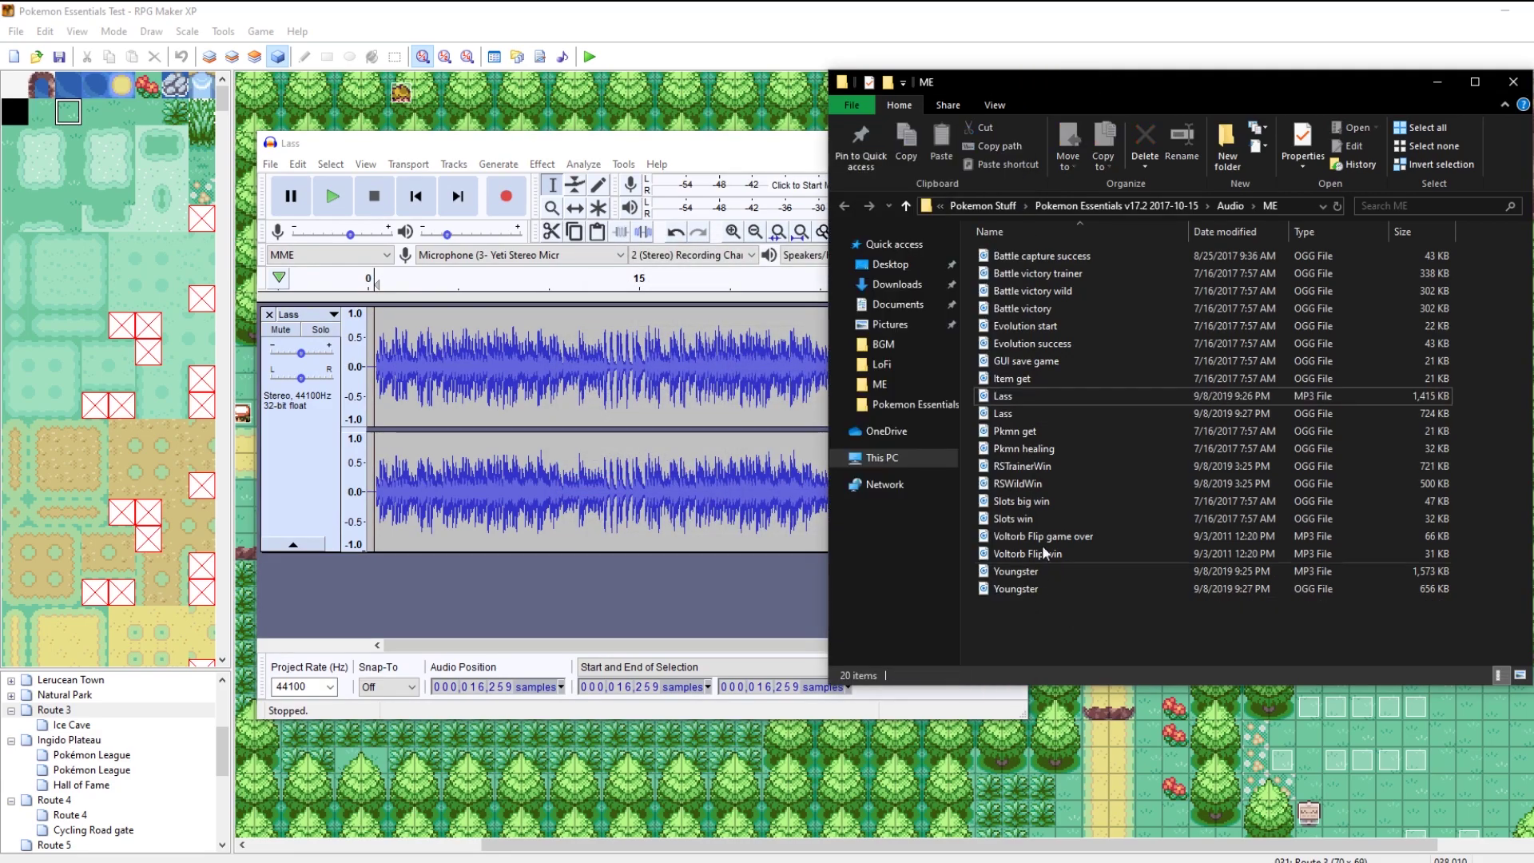
pyautogui.click(1255, 412)
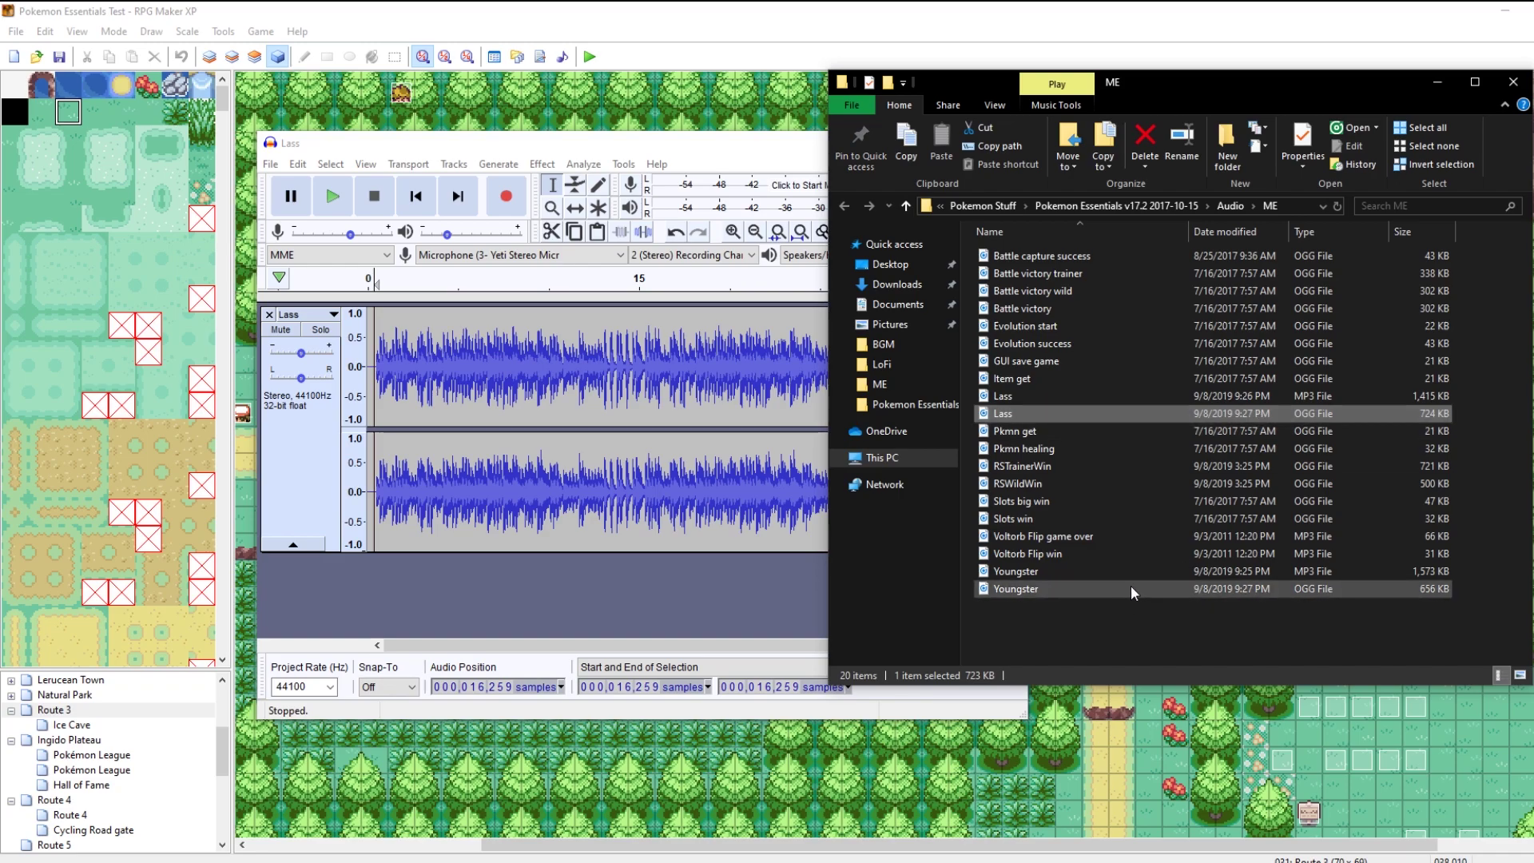
pyautogui.click(1034, 572)
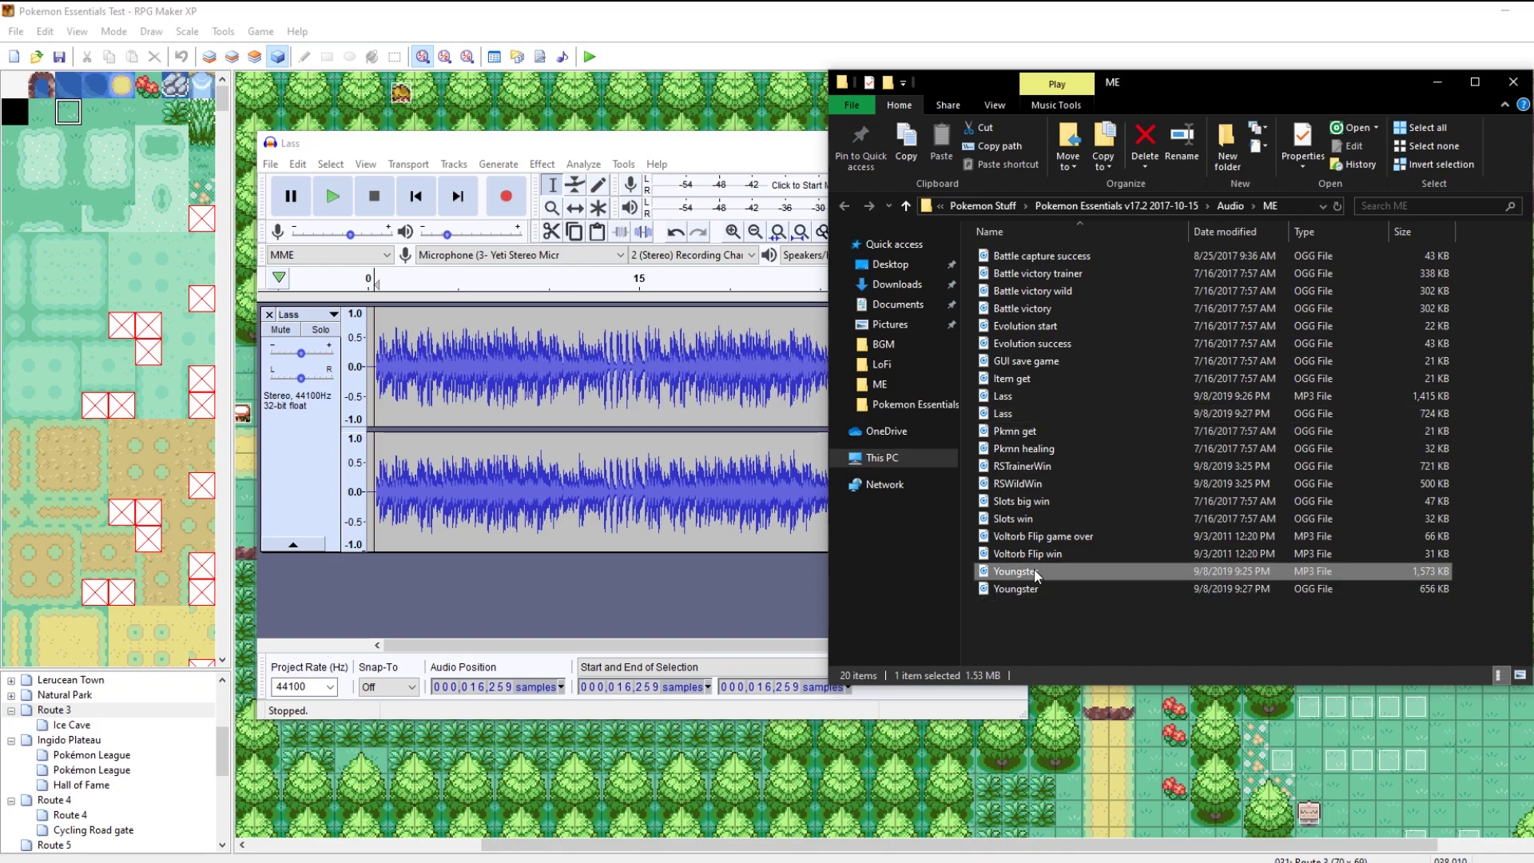
pyautogui.keyDown('ctrl'); pyautogui.click(1033, 397); pyautogui.keyUp('ctrl')
pyautogui.press('Delete')
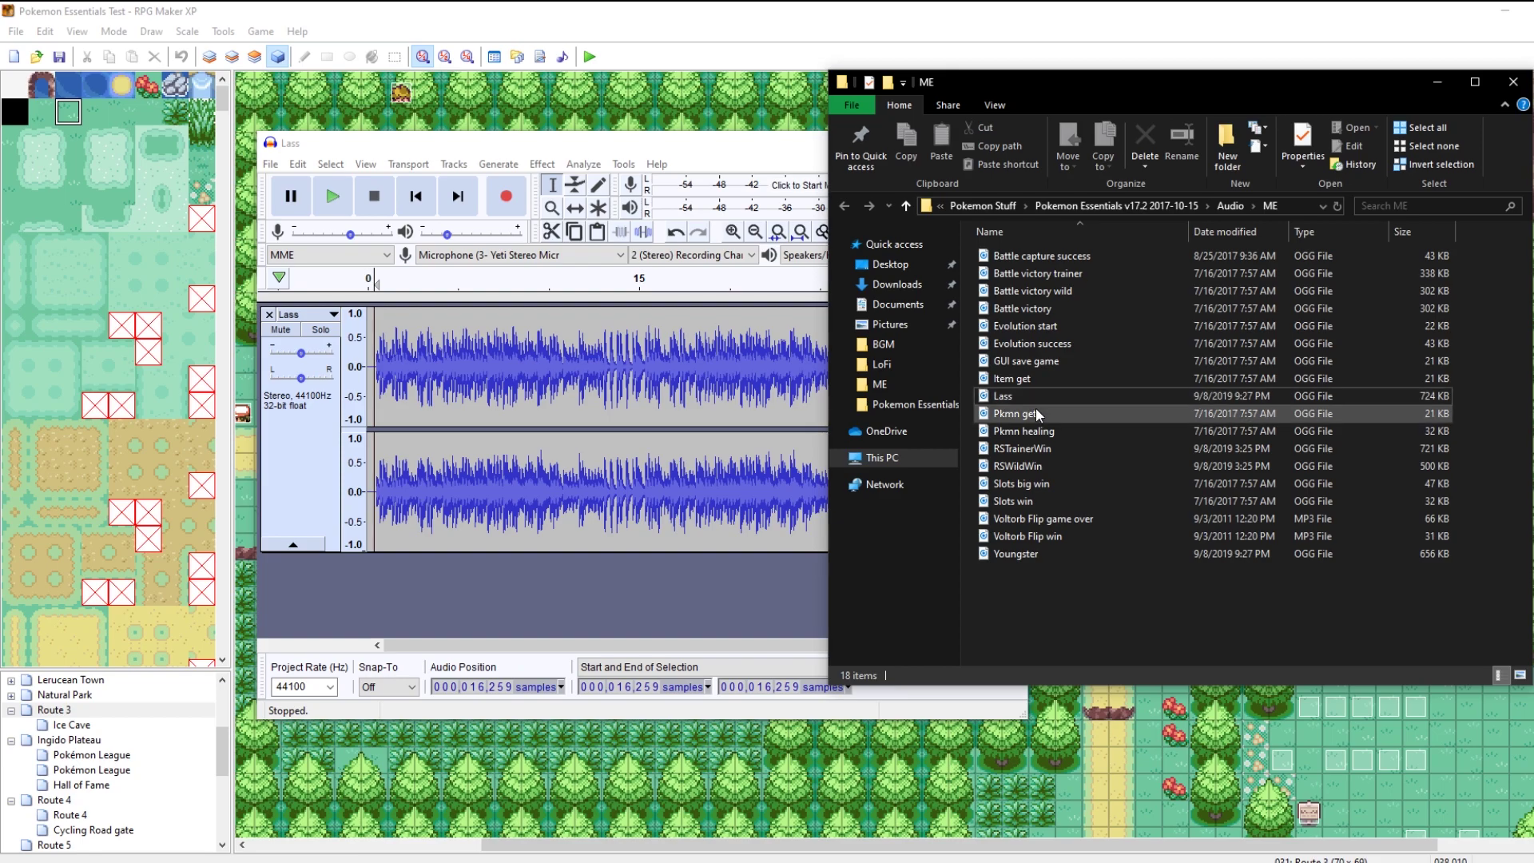
pyautogui.click(1091, 397)
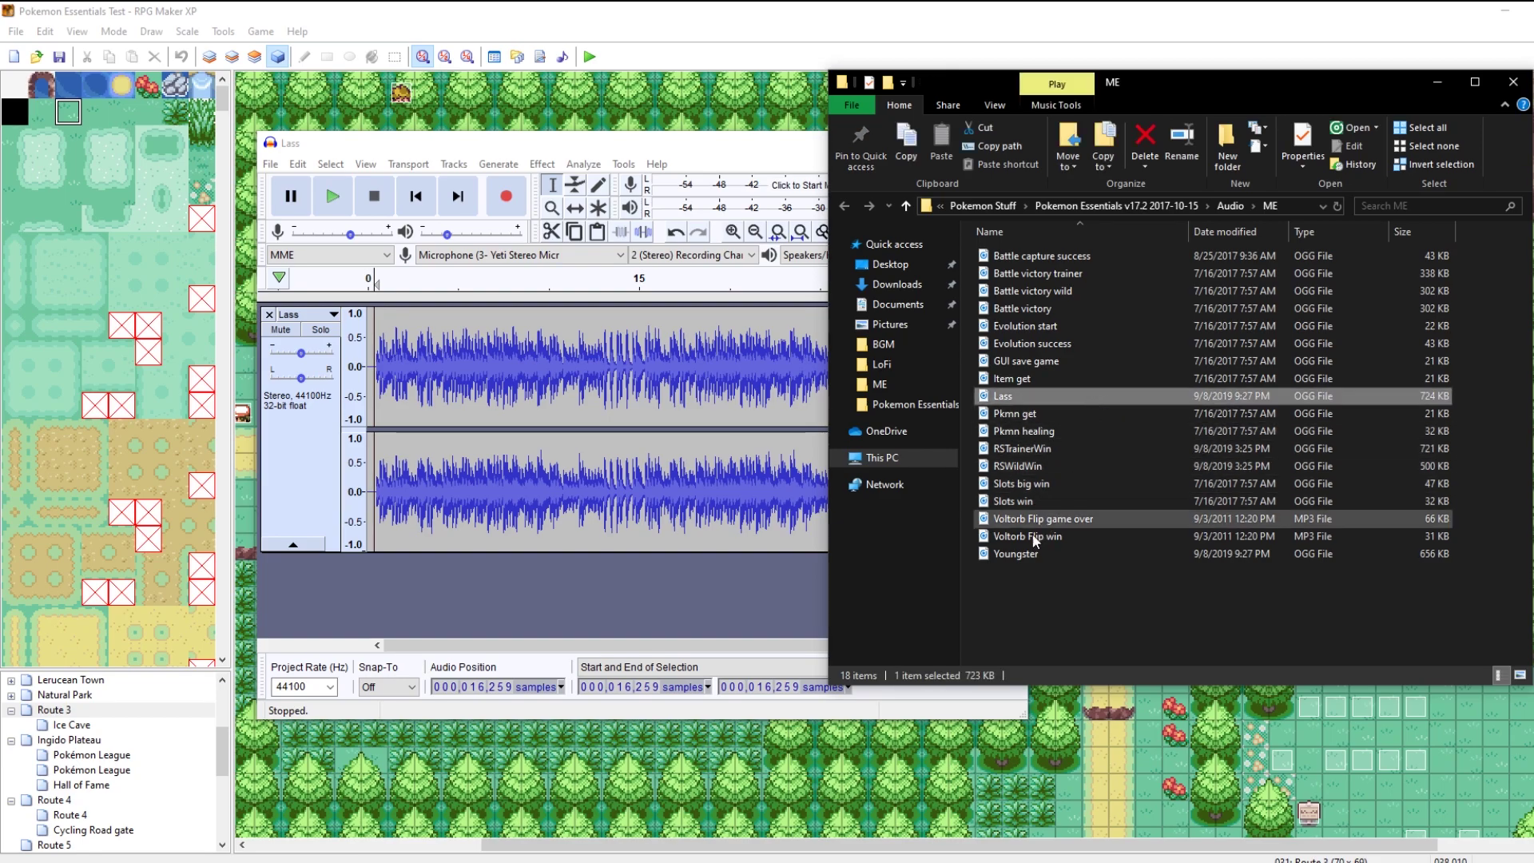
pyautogui.keyDown('ctrl'); pyautogui.click(1148, 553); pyautogui.keyUp('ctrl')
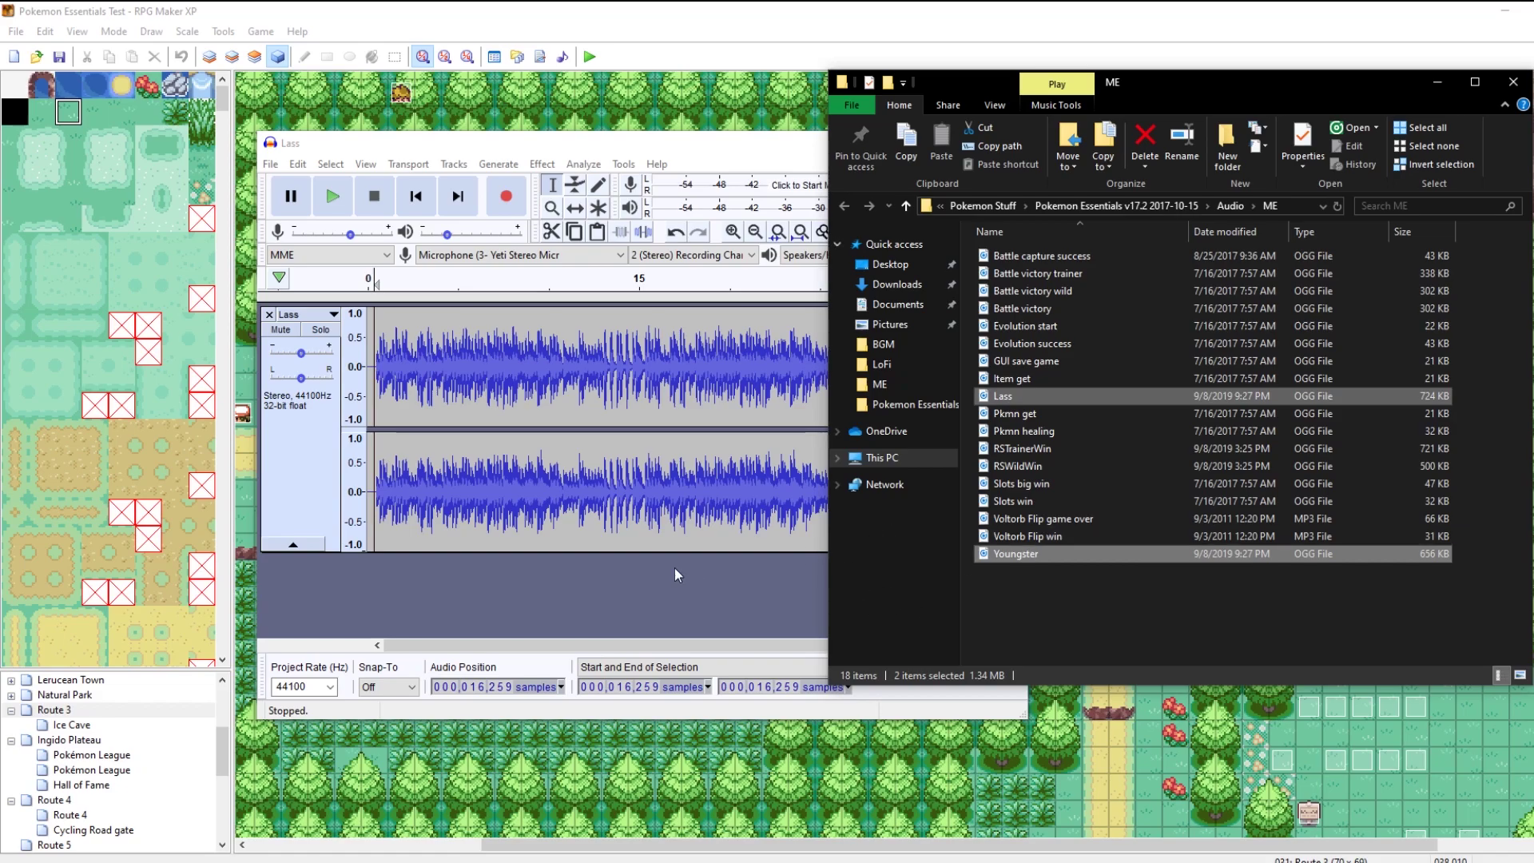
# Step: From the Pokemon Essentials project folder, open PBS\trainertypes.txt in Notepad++
pyautogui.click(707, 29)
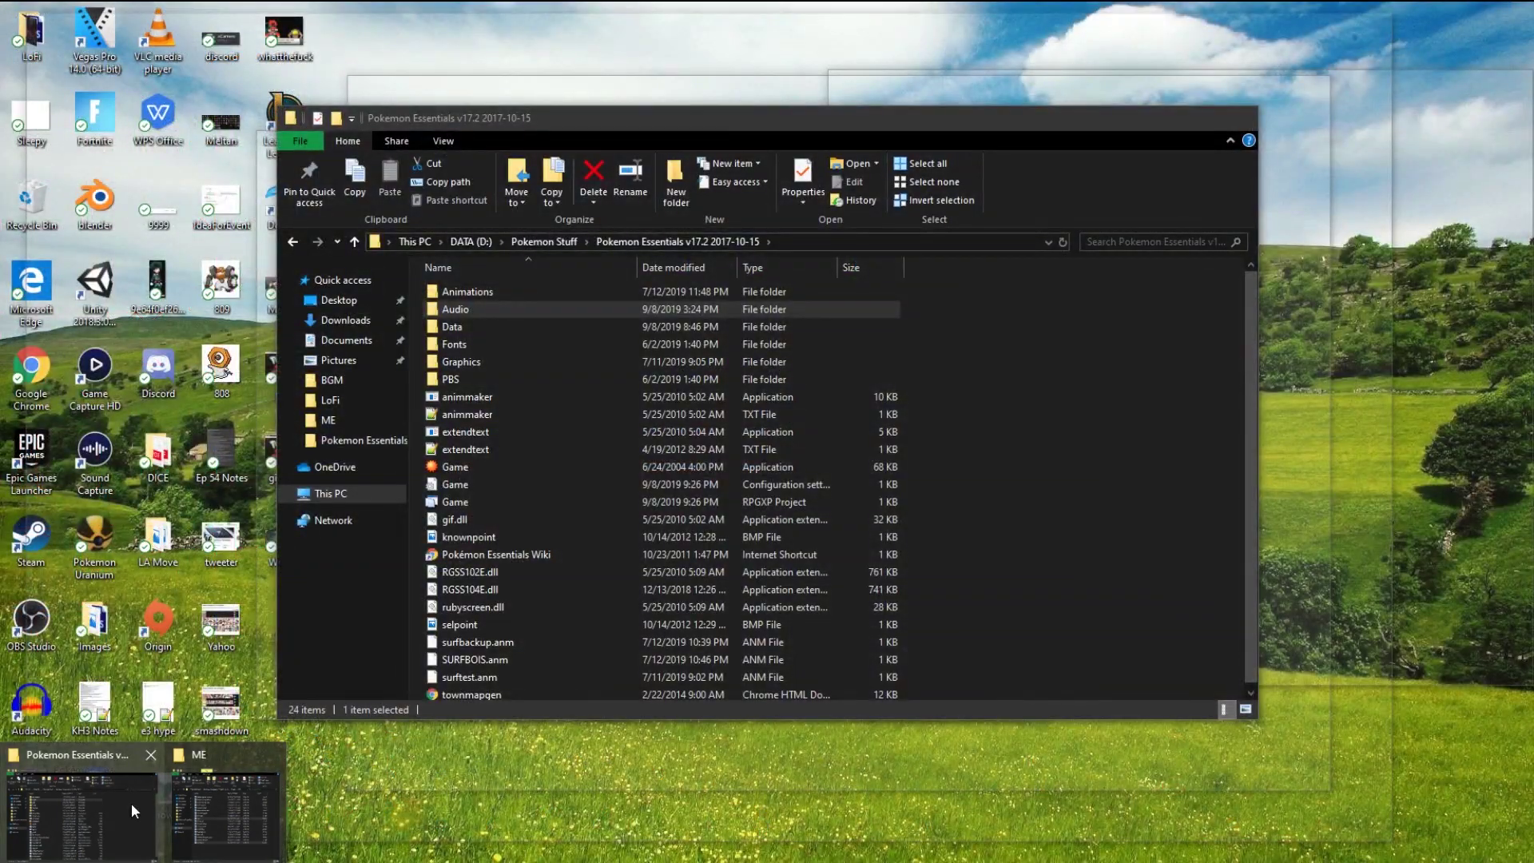
pyautogui.click(131, 803)
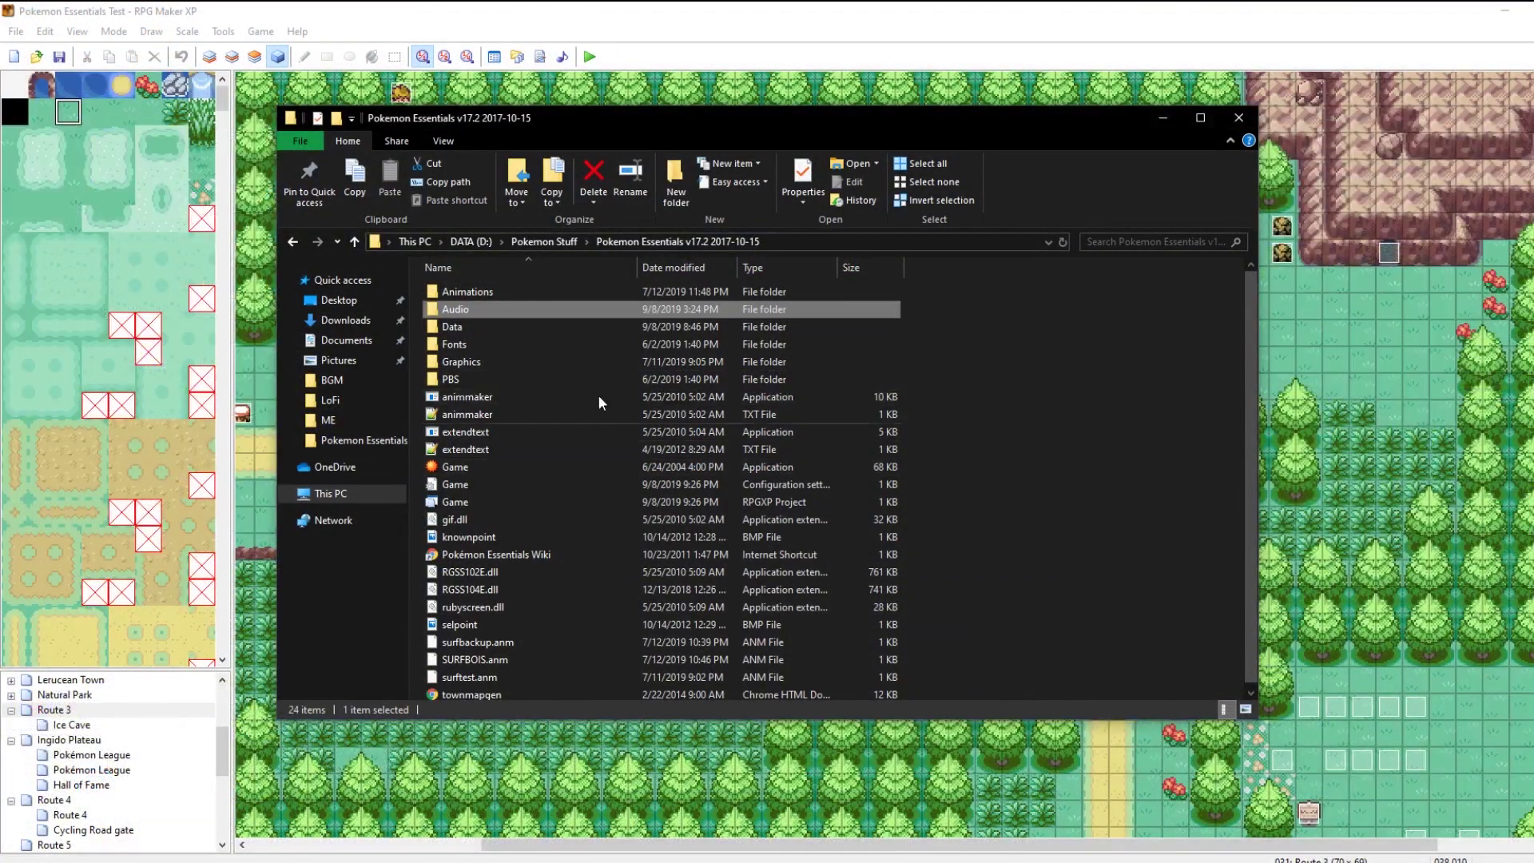
pyautogui.doubleClick(472, 376)
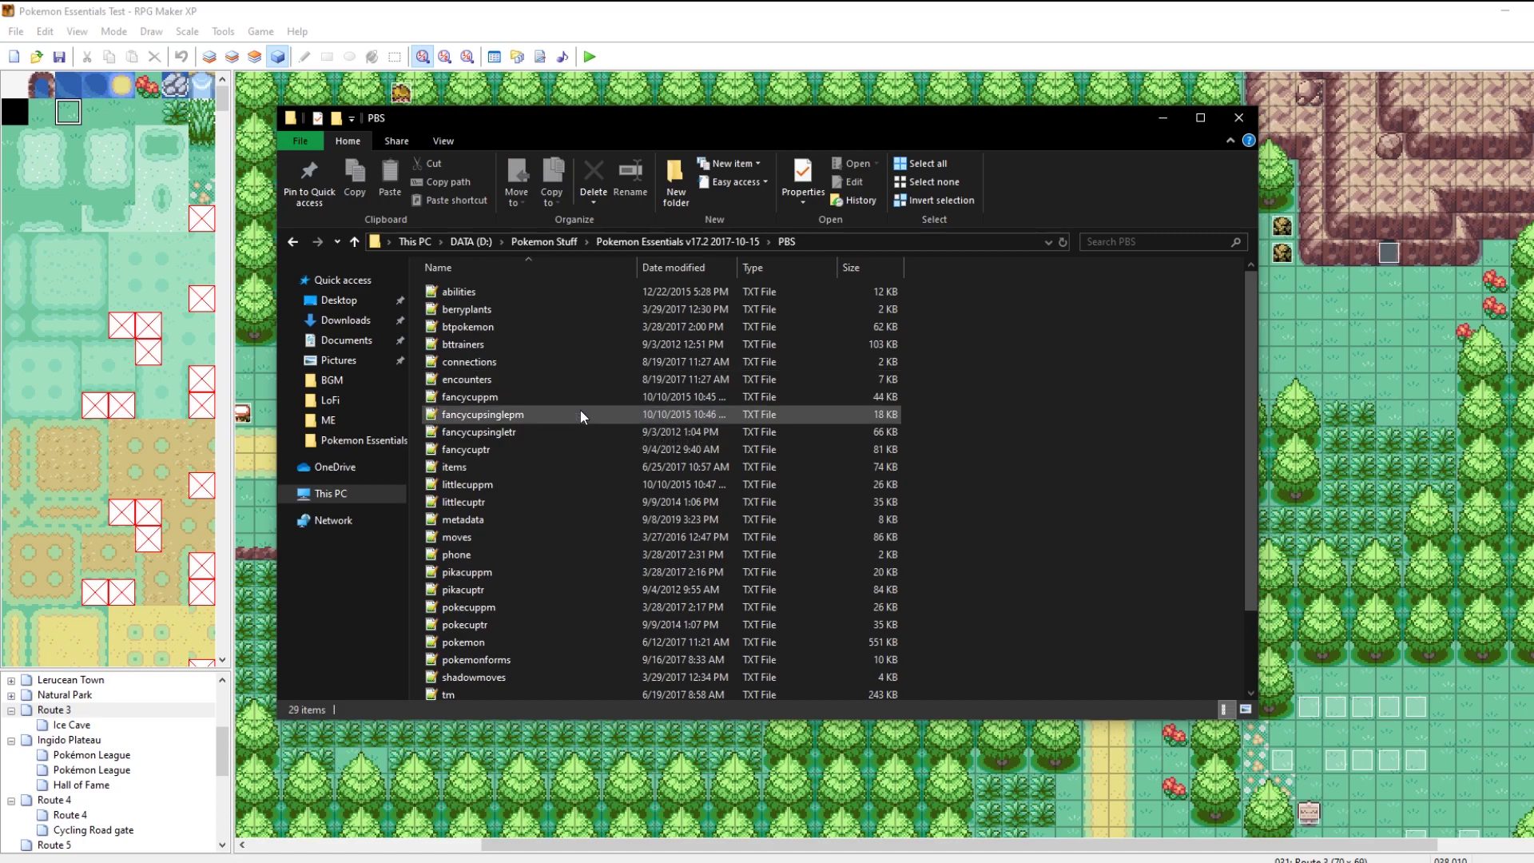
pyautogui.scroll(-2, 579, 416)
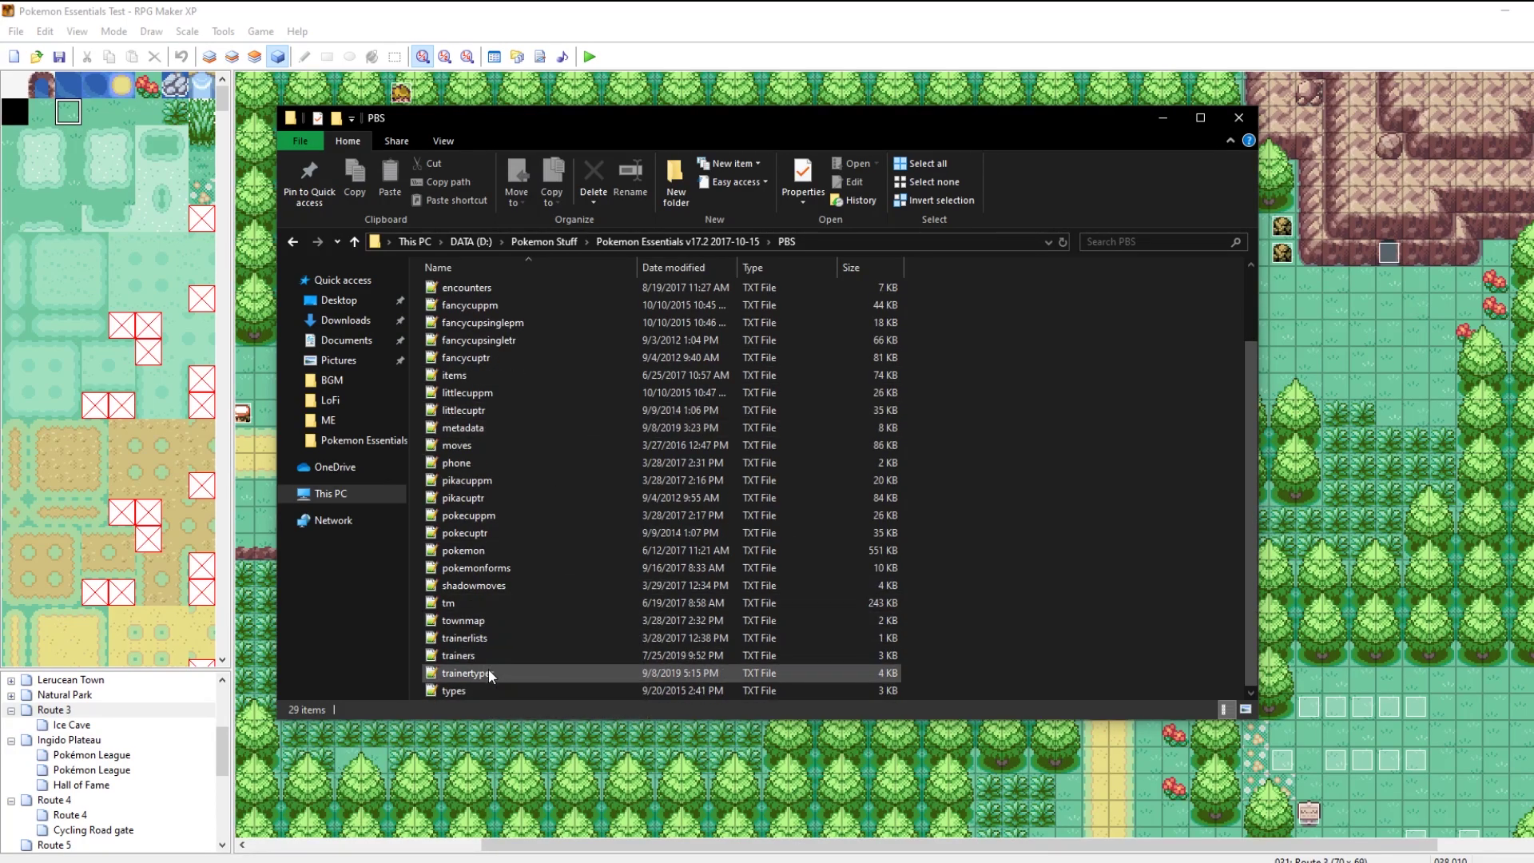
pyautogui.doubleClick(519, 673)
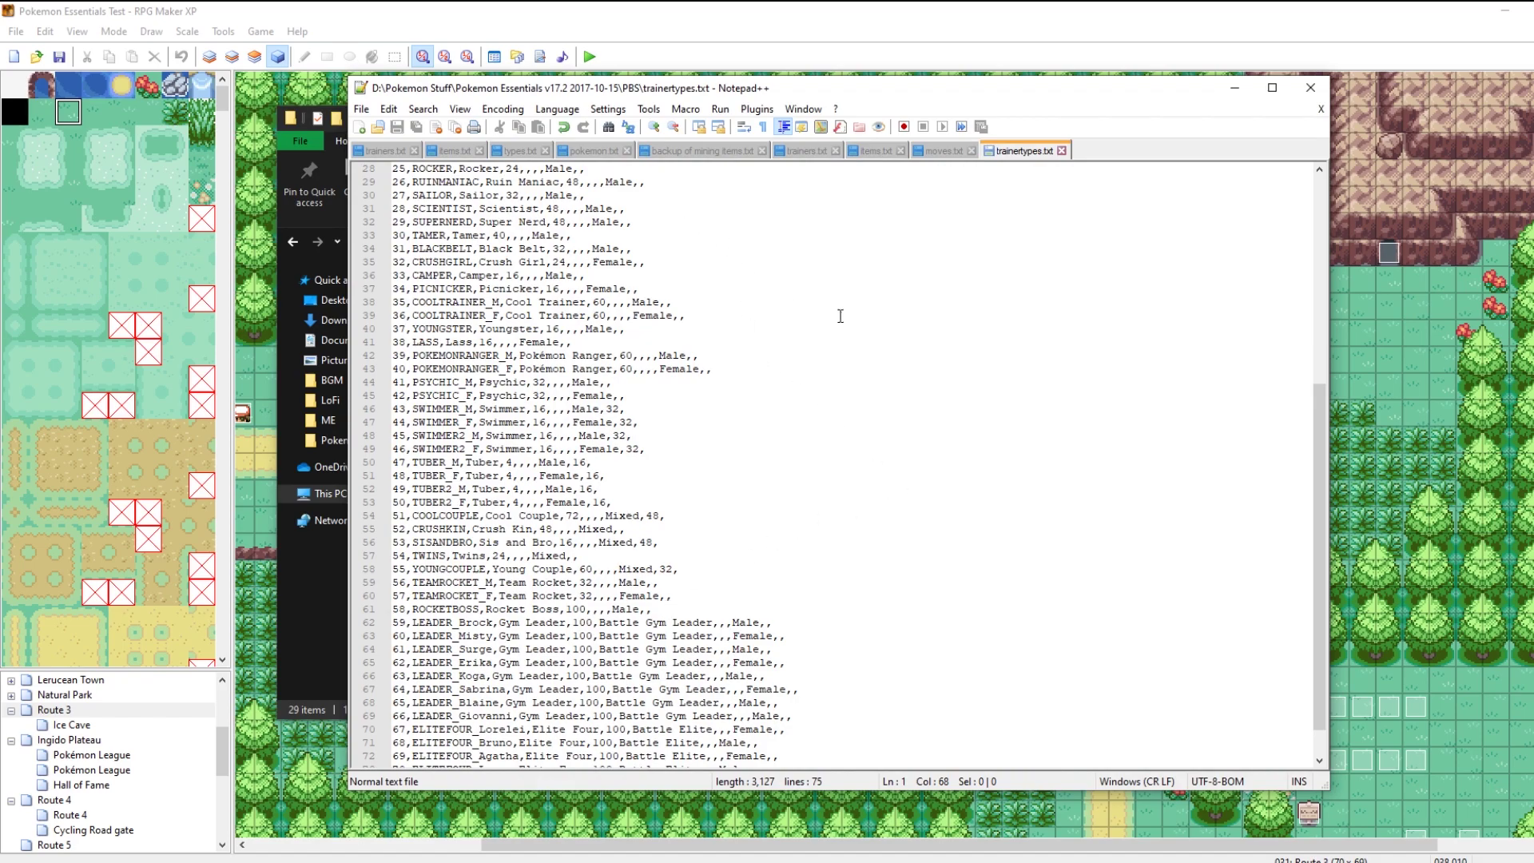
# Step: Enter Youngster in the YOUNGSTER row's empty intro ME field
pyautogui.scroll(5, 867, 327)
pyautogui.moveTo(1313, 303)
pyautogui.mouseDown()
pyautogui.moveTo(1317, 198)
pyautogui.moveTo(1325, 432)
pyautogui.moveTo(1330, 322)
pyautogui.mouseUp()
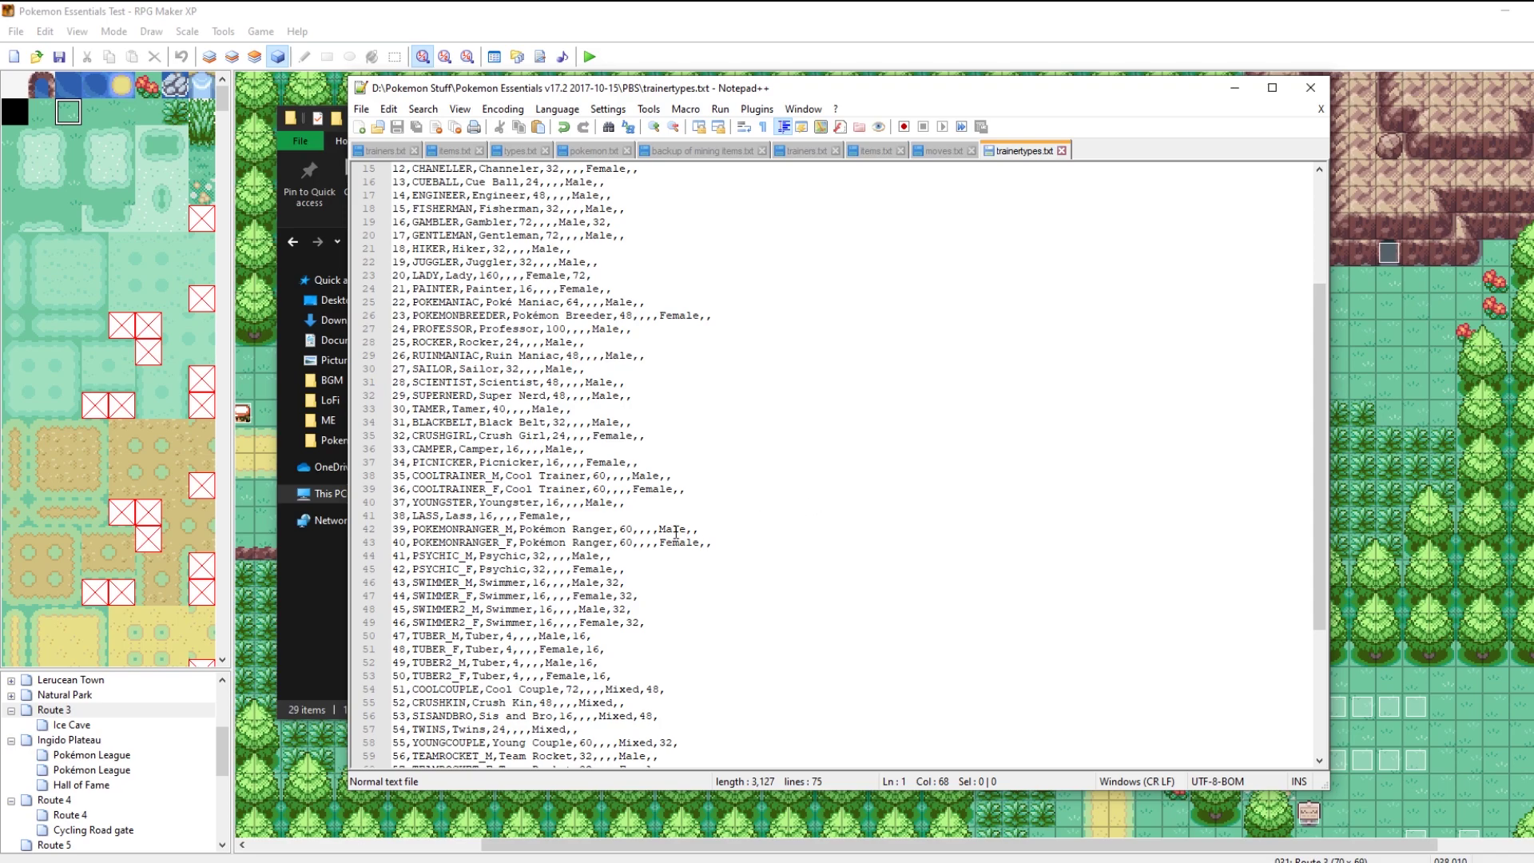
pyautogui.click(433, 501)
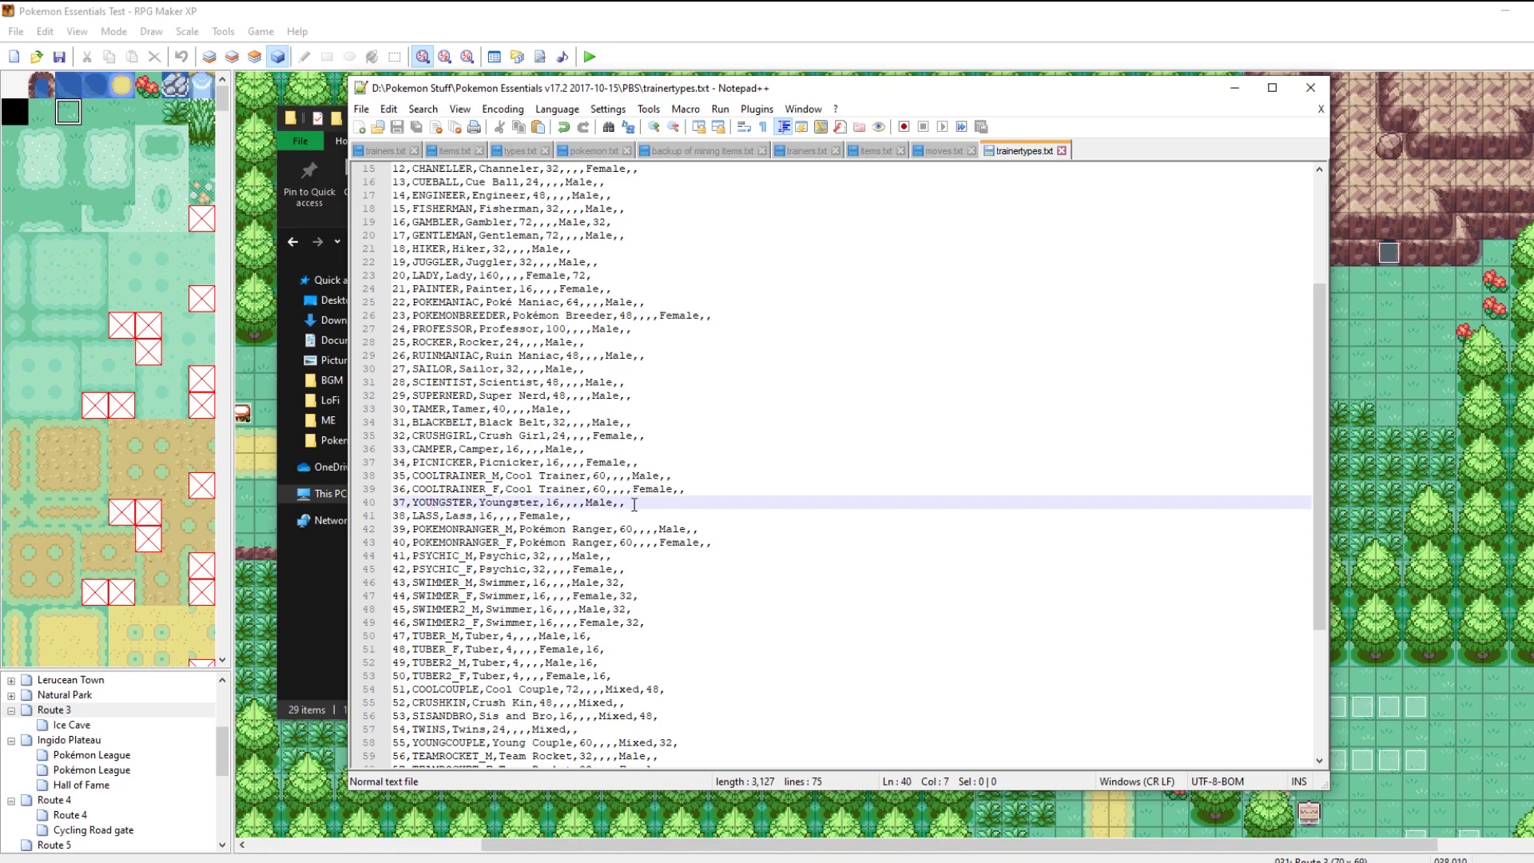
pyautogui.moveTo(634, 504); pyautogui.dragTo(393, 503)
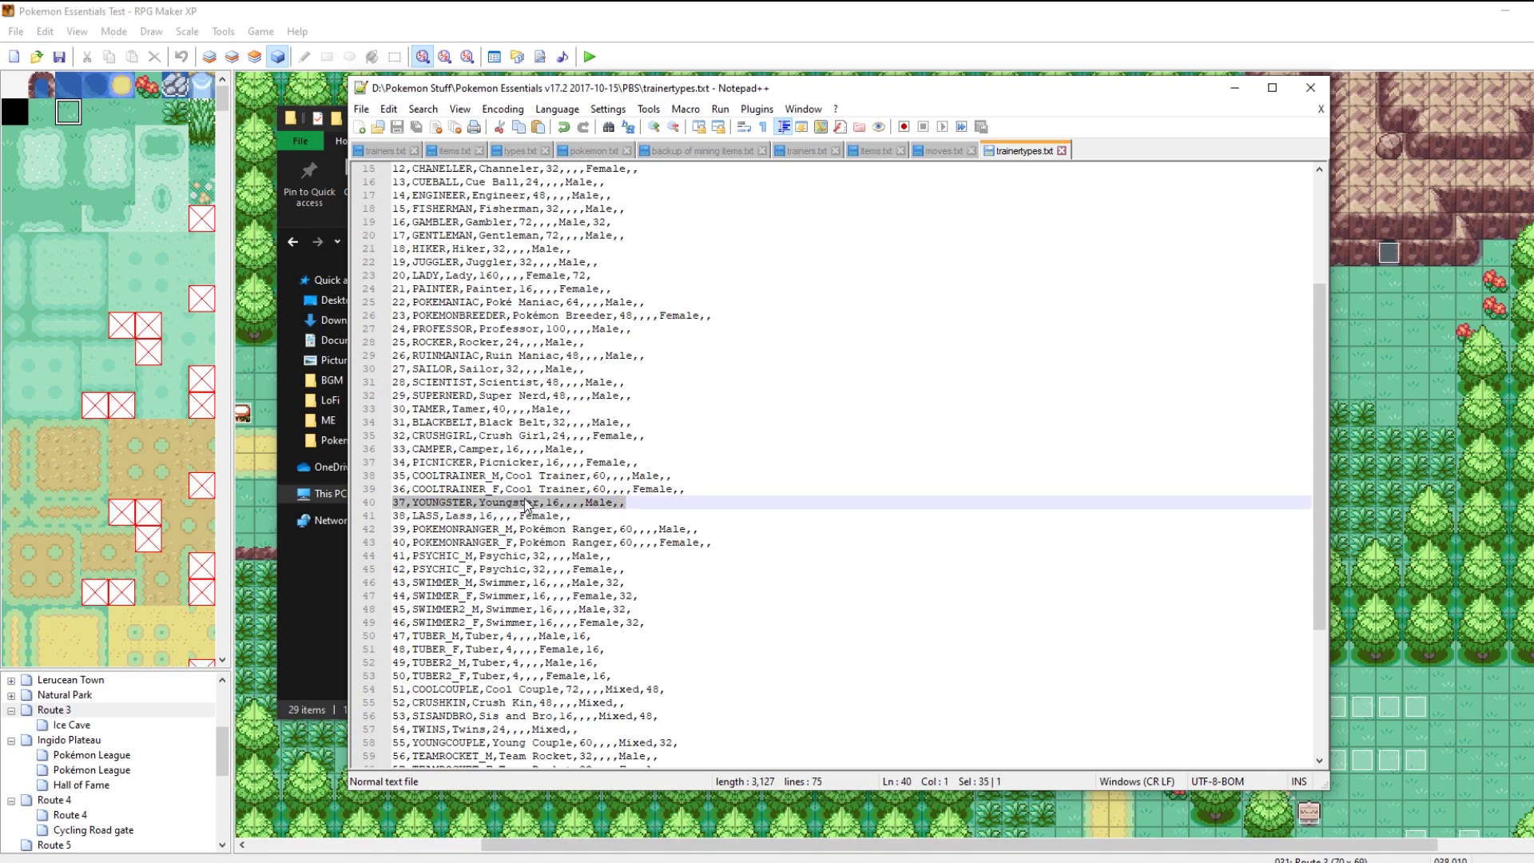
pyautogui.doubleClick(593, 504)
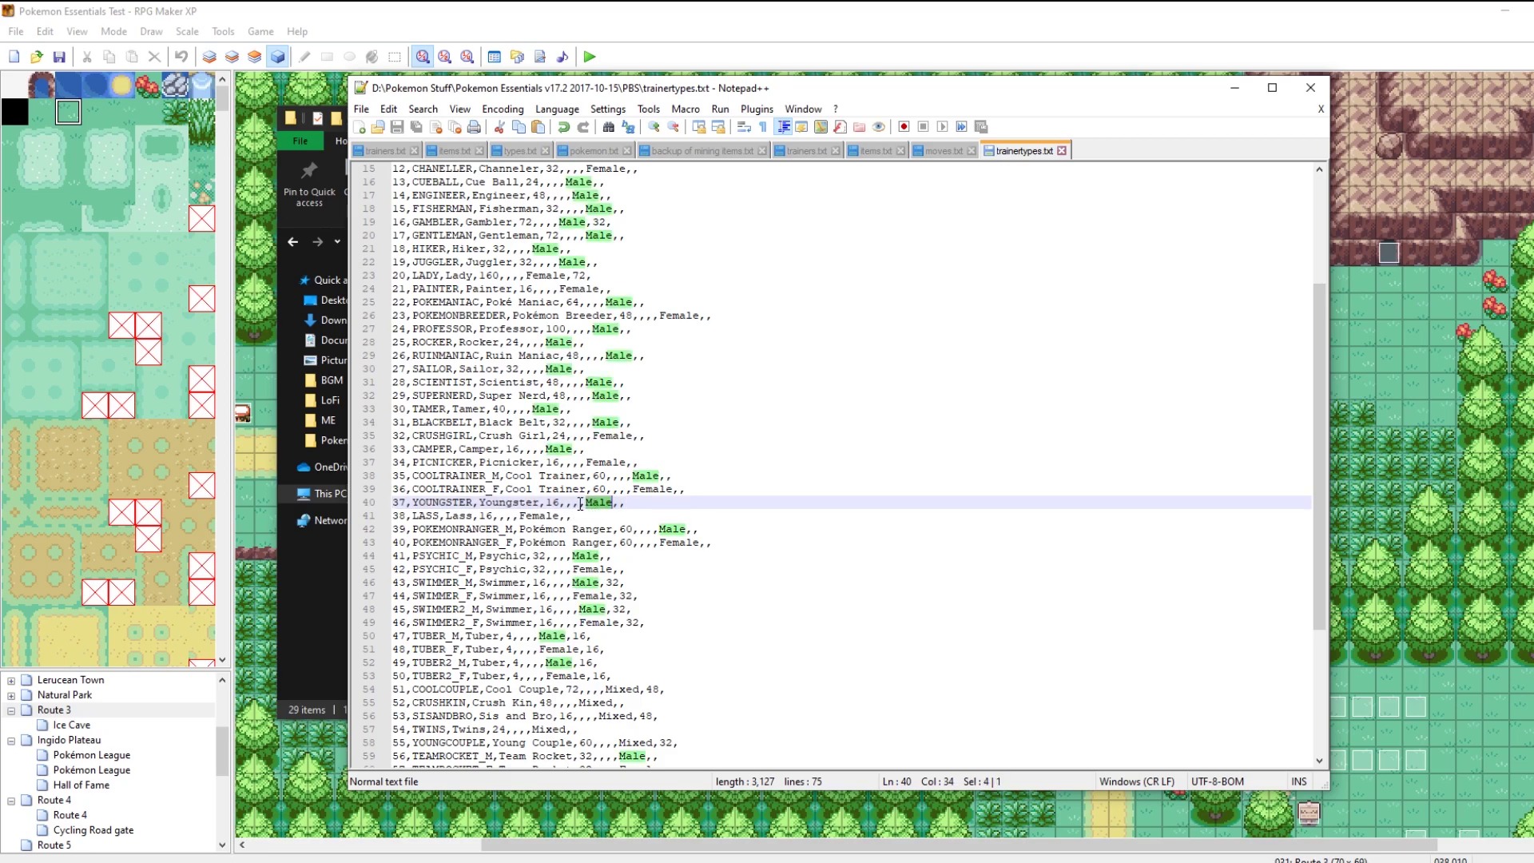
pyautogui.click(580, 504)
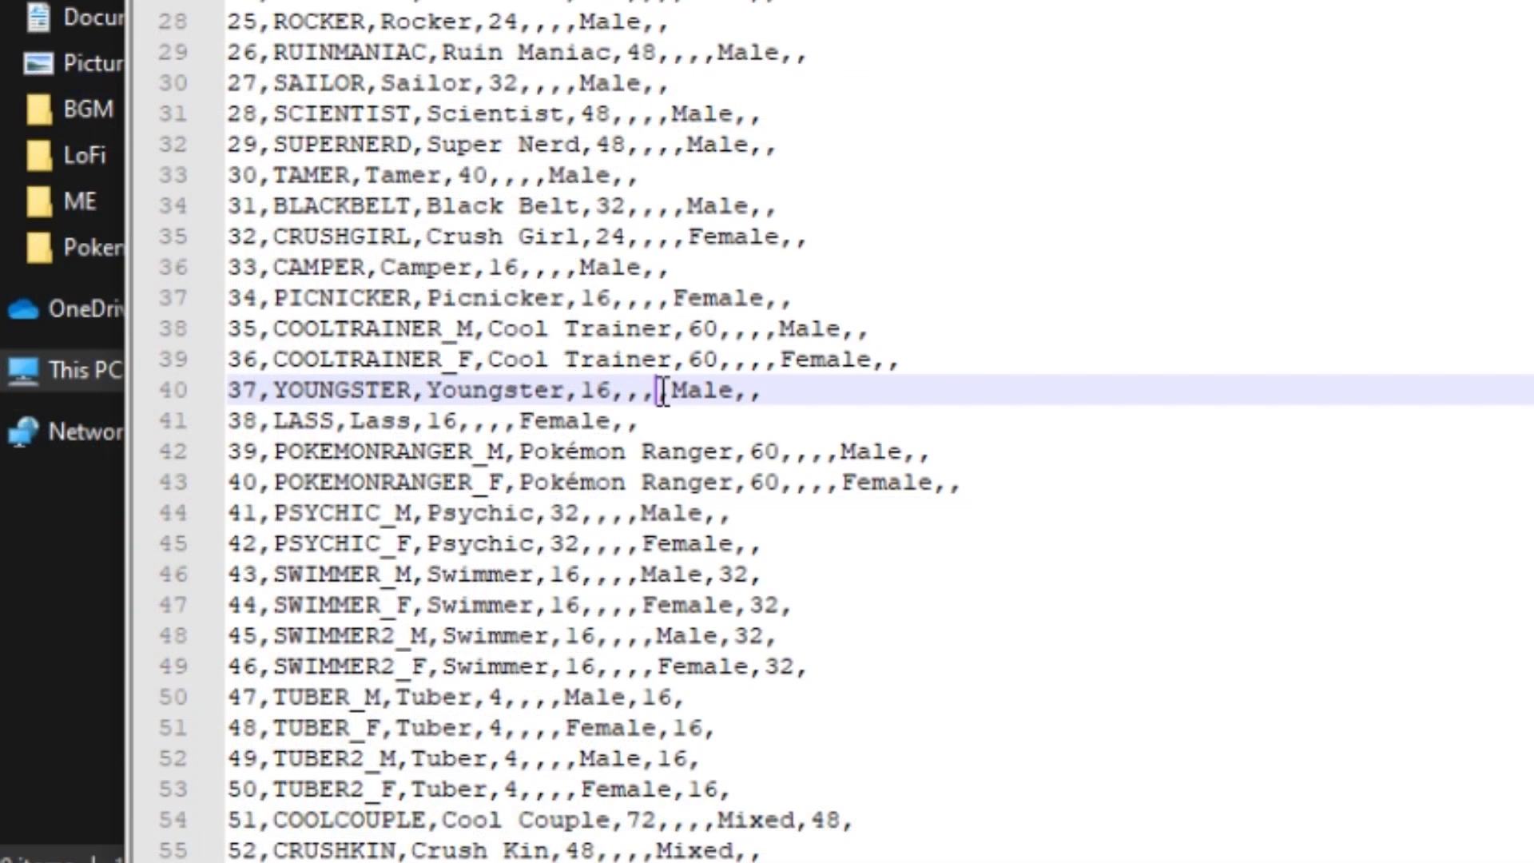
pyautogui.write('Youngster')
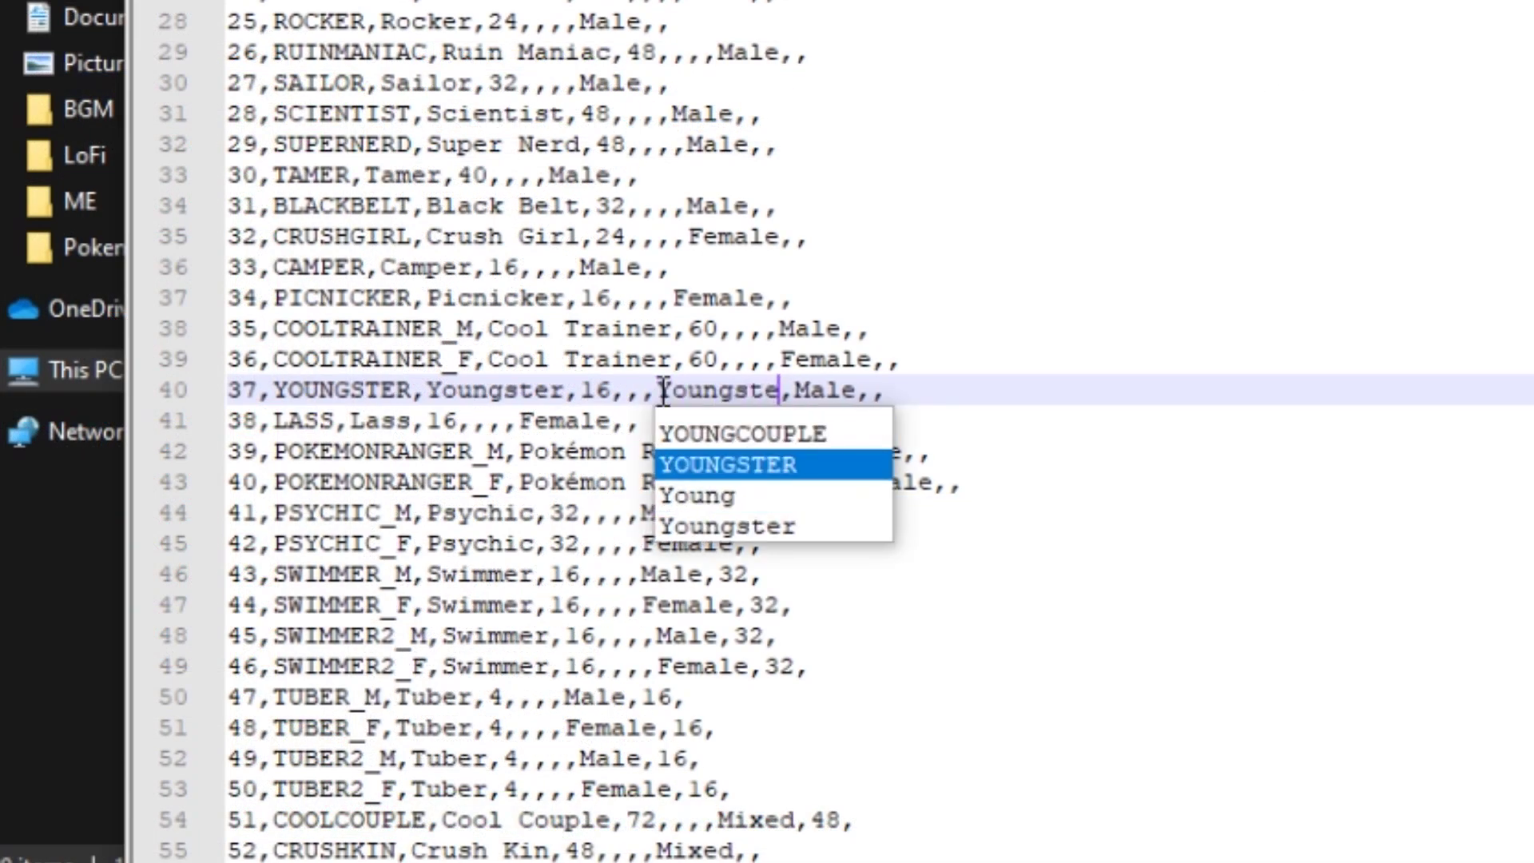
pyautogui.click(816, 361)
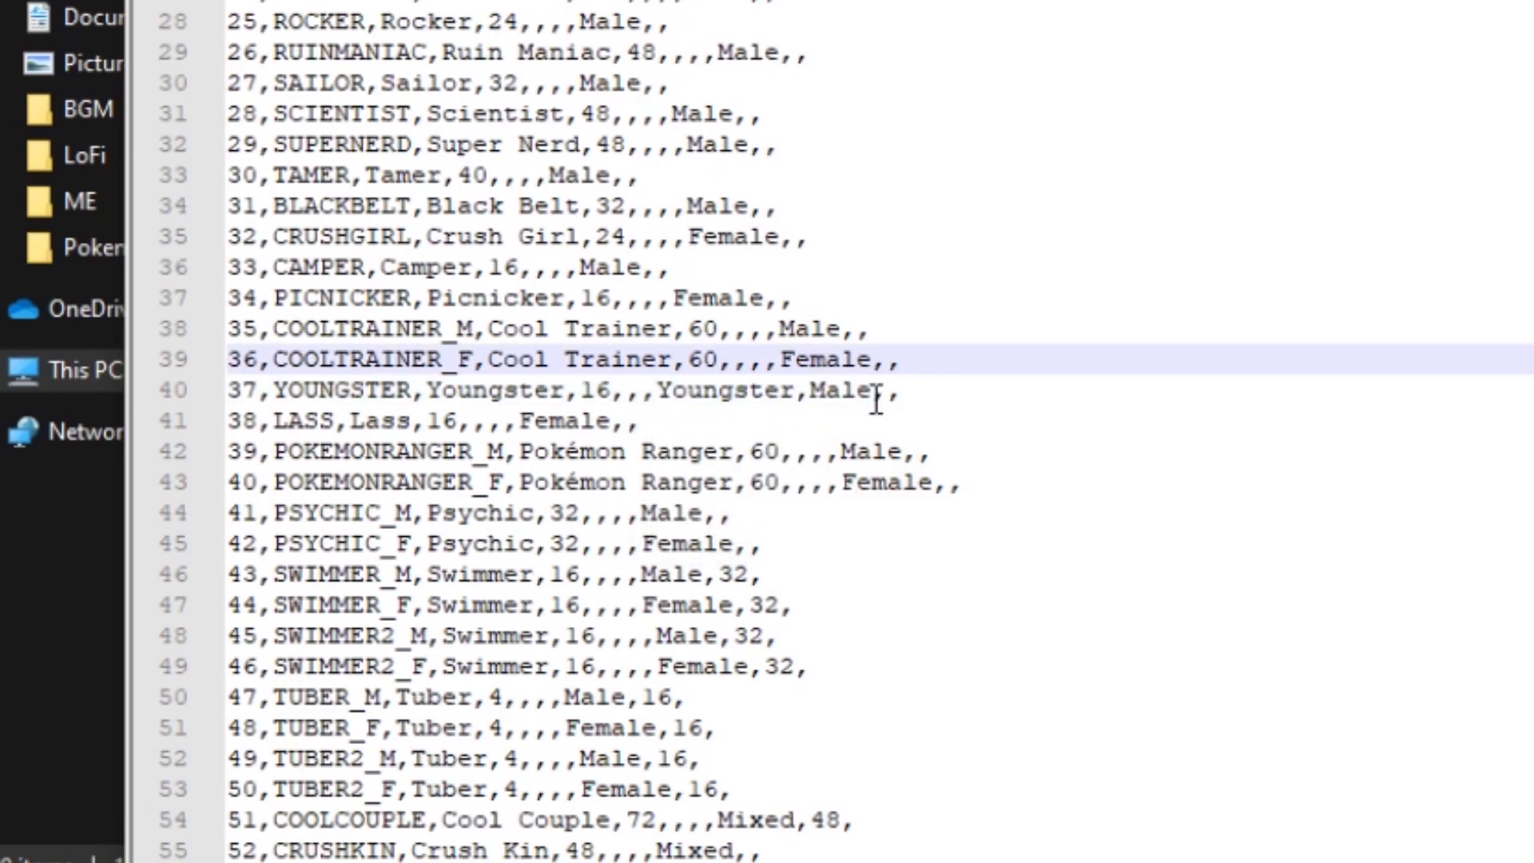
# Step: Enter Lass in the LASS row's intro ME field, undoing test edits after Youngster
pyautogui.click(501, 421)
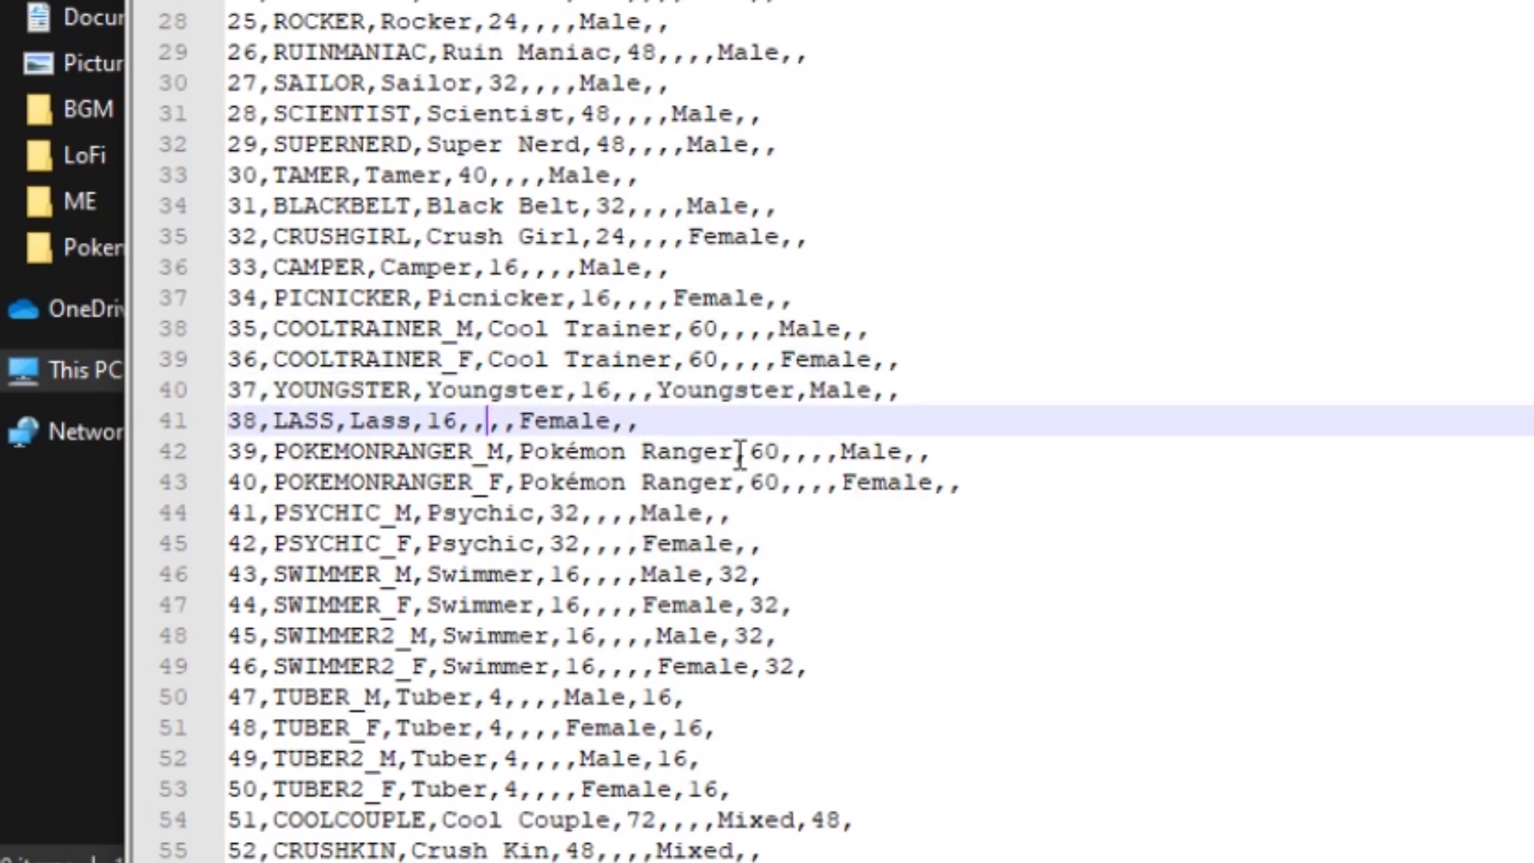
pyautogui.write('Lass,')
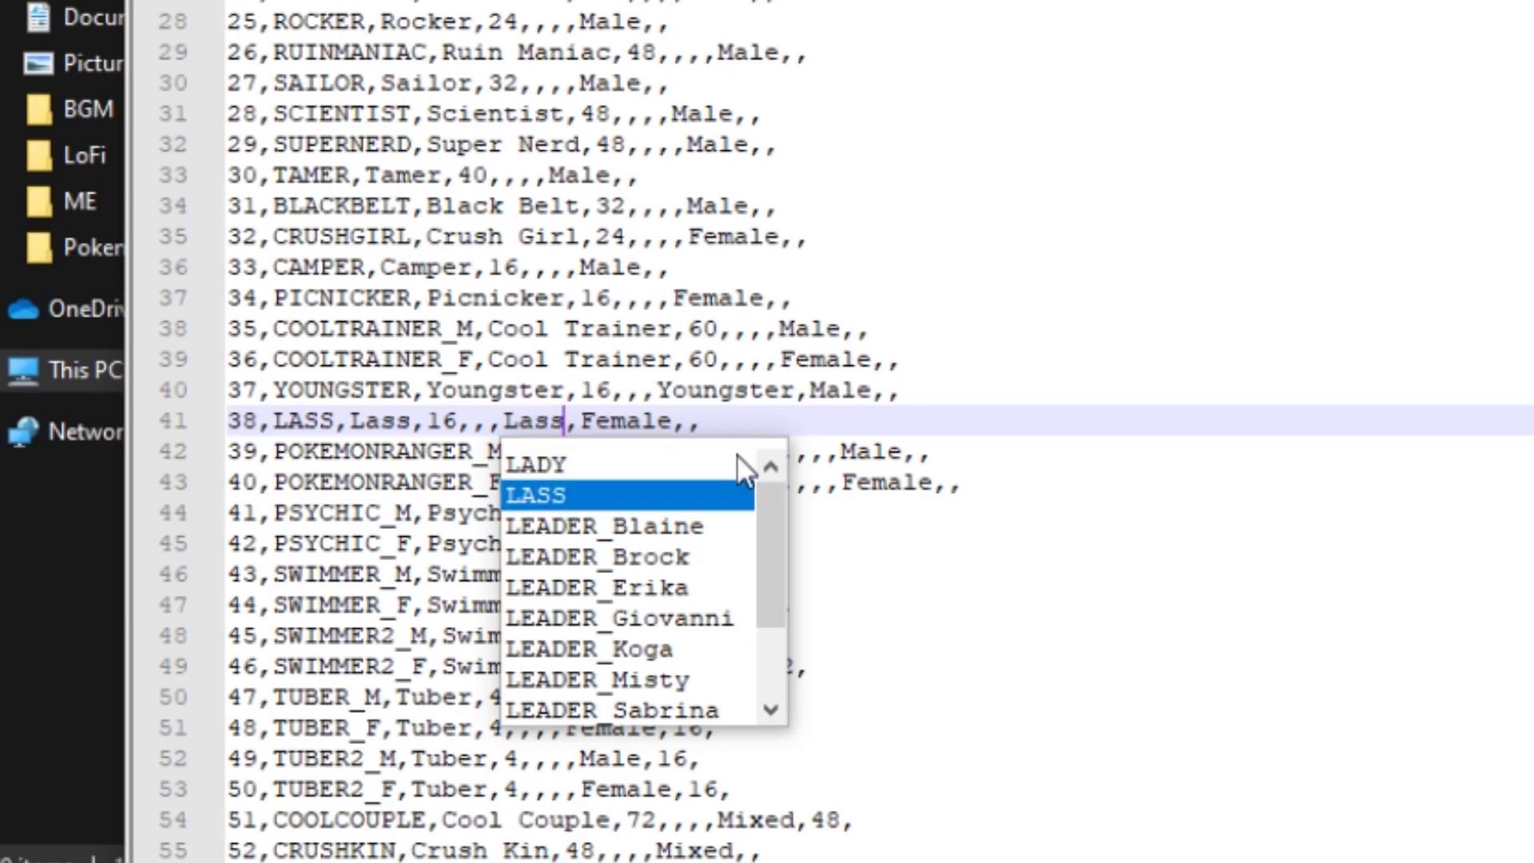
pyautogui.click(772, 419)
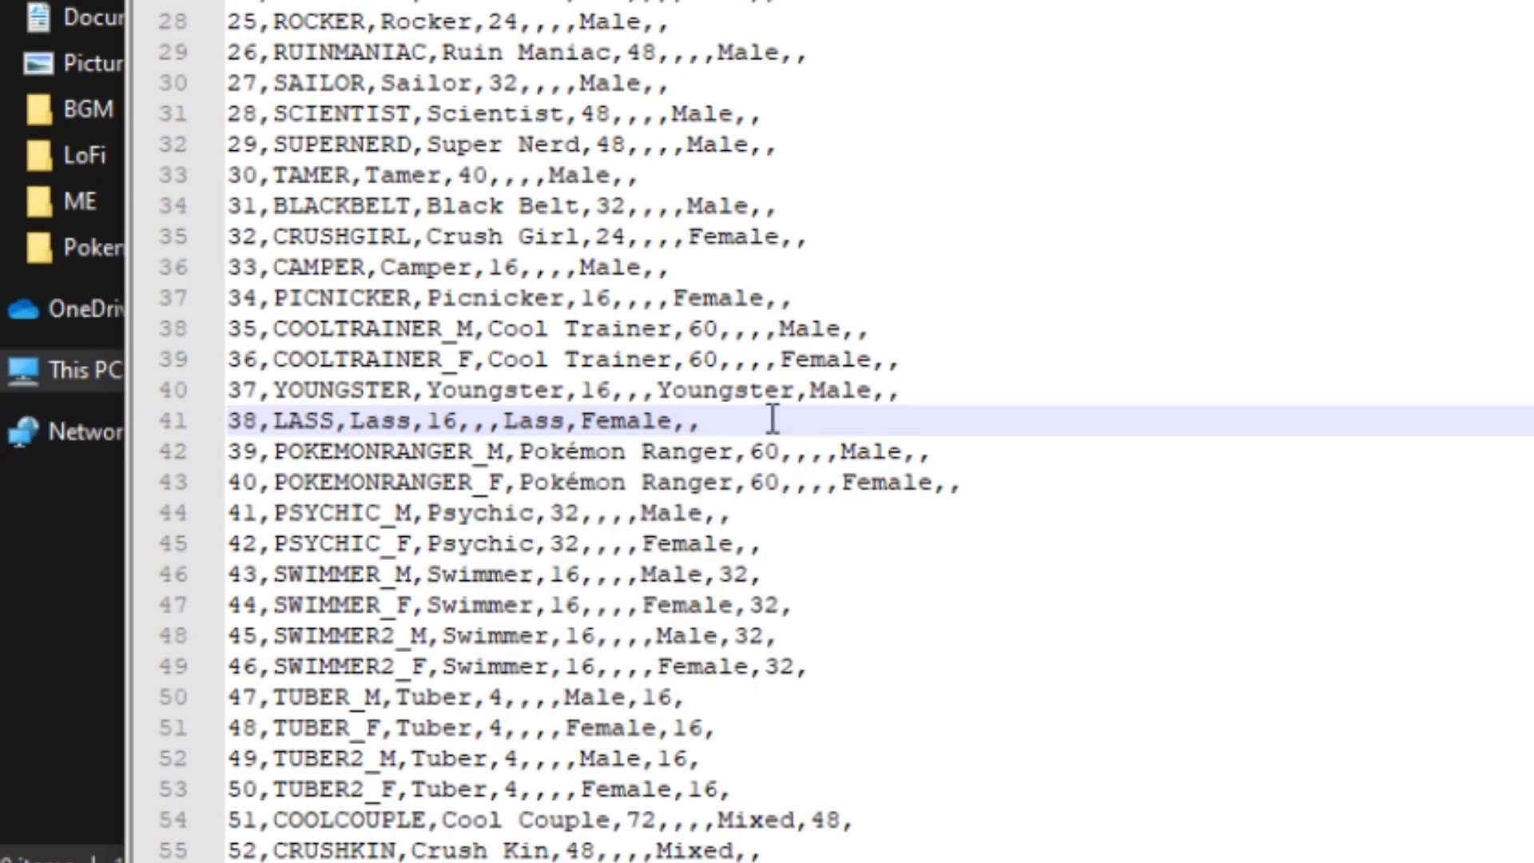
pyautogui.click(794, 391)
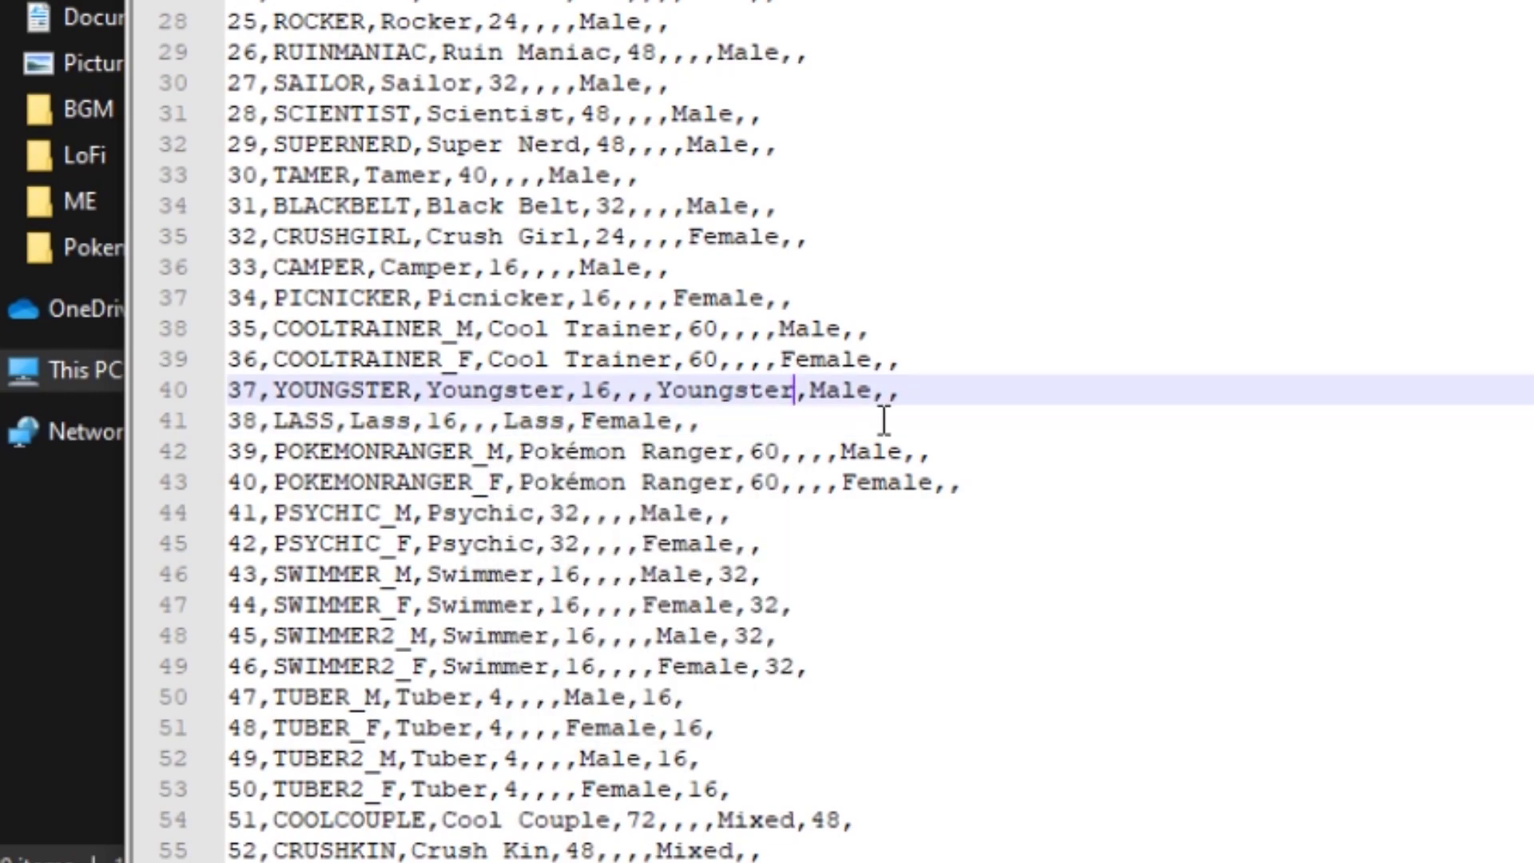
pyautogui.write('INTRO')
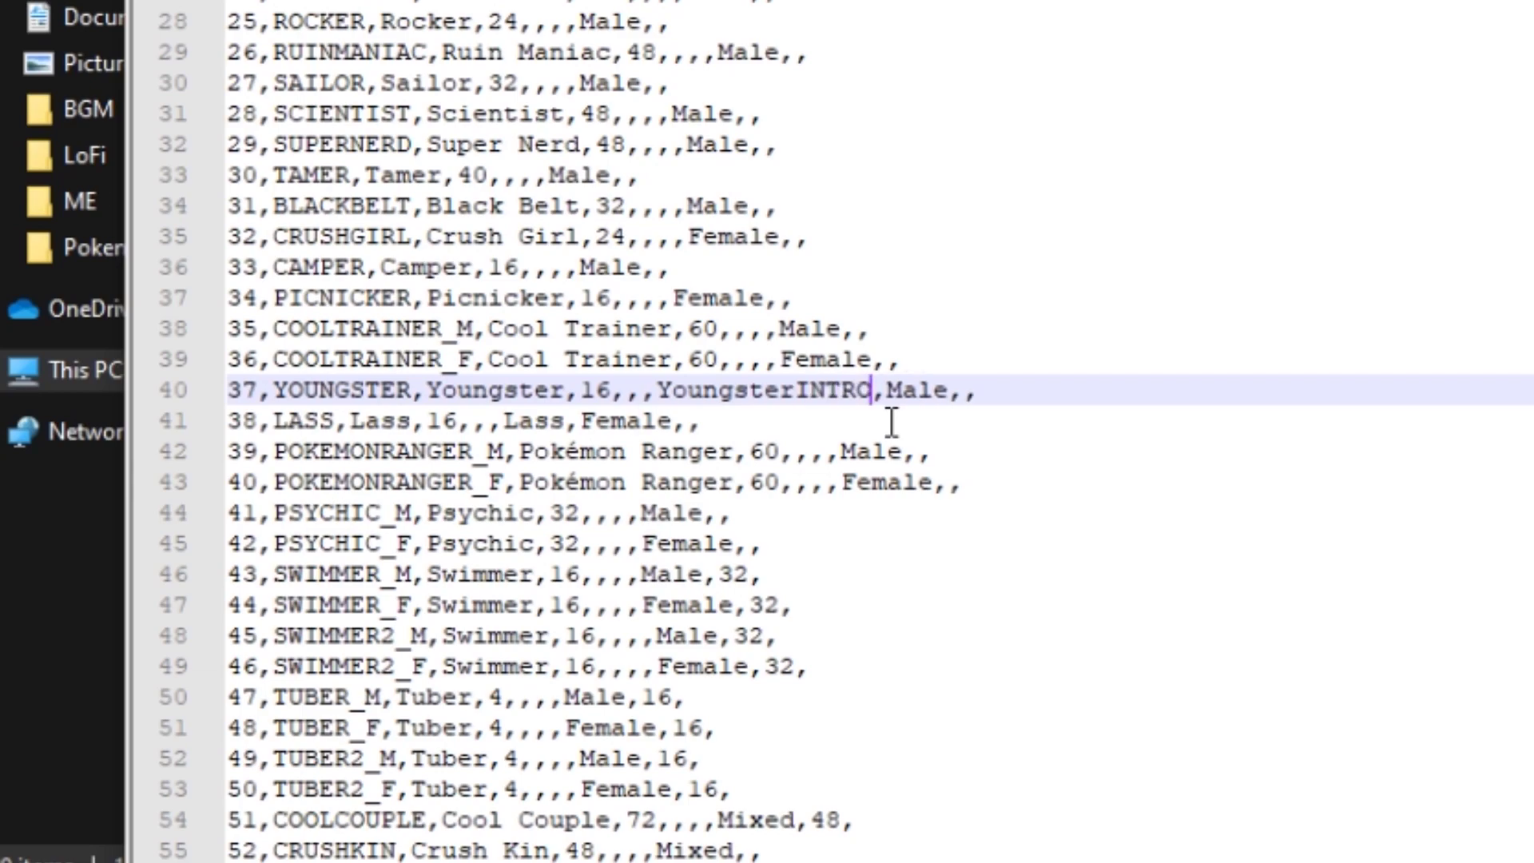
pyautogui.hotkey('ctrl', 'z')
pyautogui.write('MUSIC')
pyautogui.hotkey('ctrl', 'z')
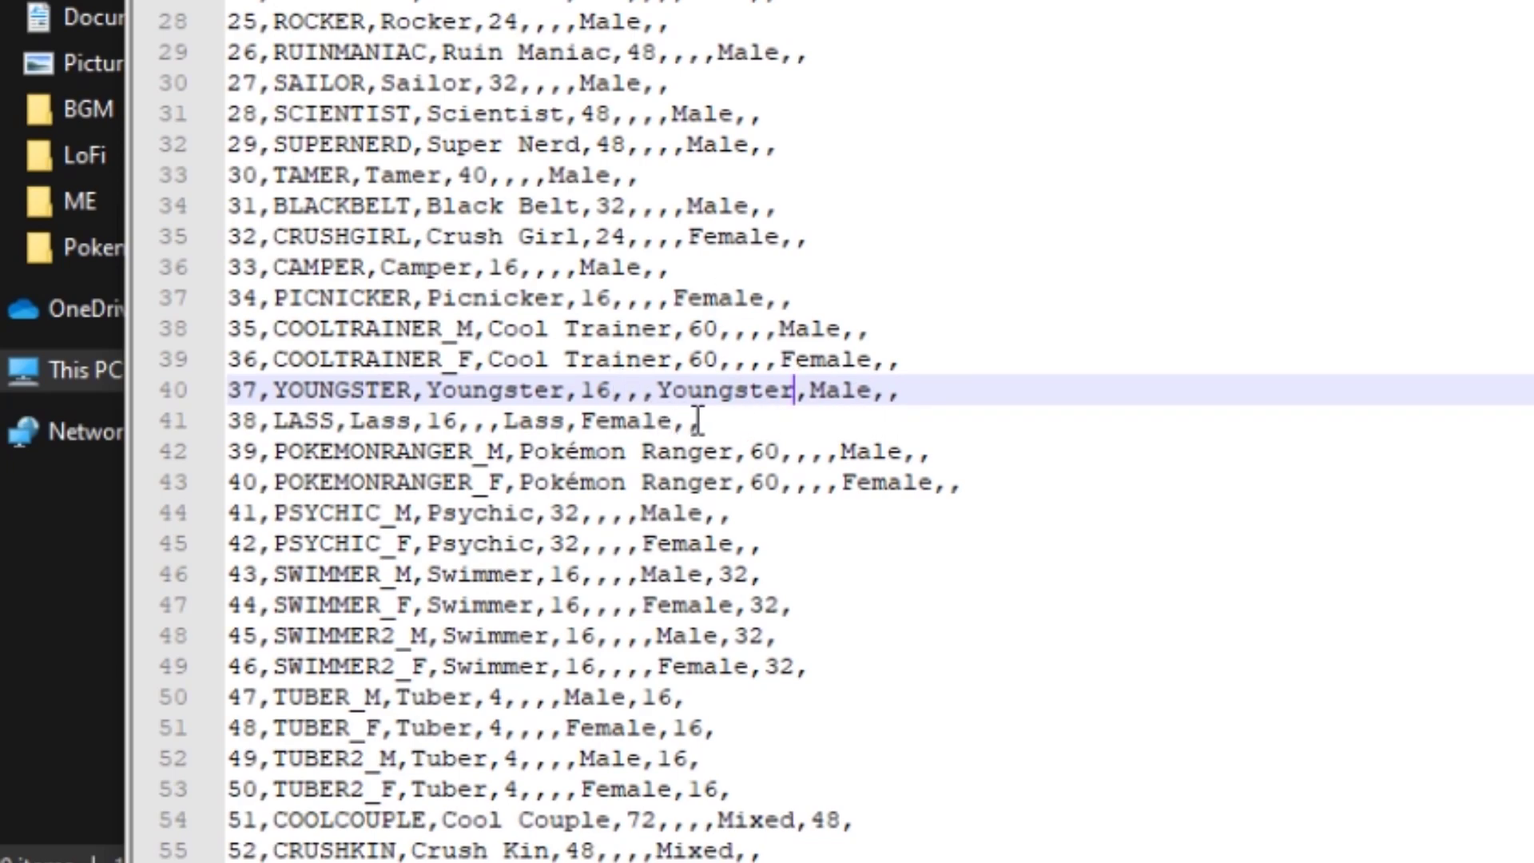
pyautogui.click(729, 420)
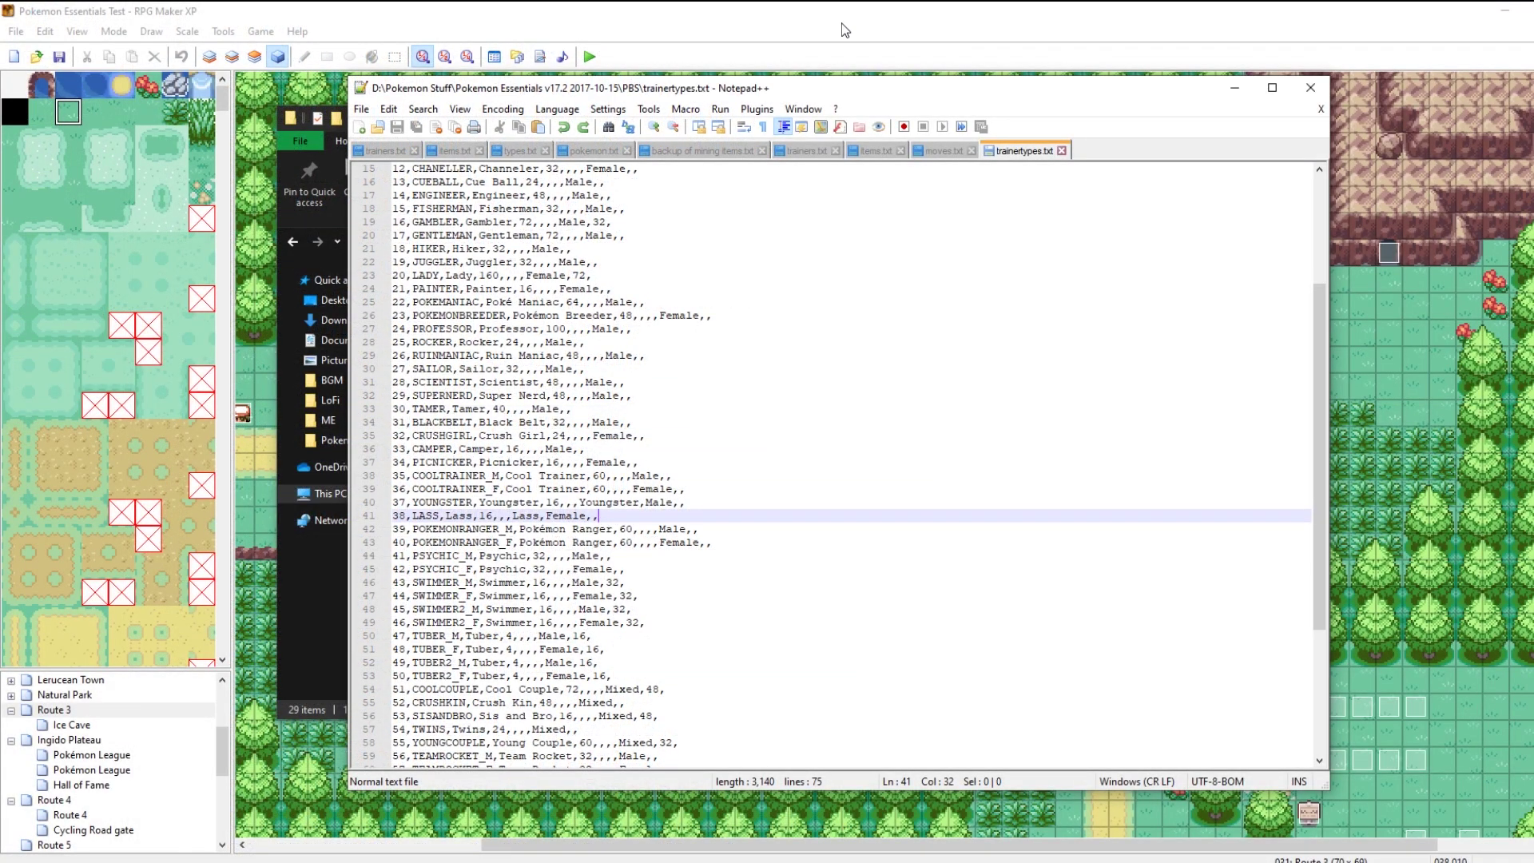
# Step: Paste a copy of the Route 3 trainer event onto the flower tile and give it the brown-haired sprite
pyautogui.click(841, 22)
pyautogui.click(941, 252)
pyautogui.click(988, 253)
pyautogui.hotkey('ctrl', 'v')
pyautogui.doubleClick(988, 254)
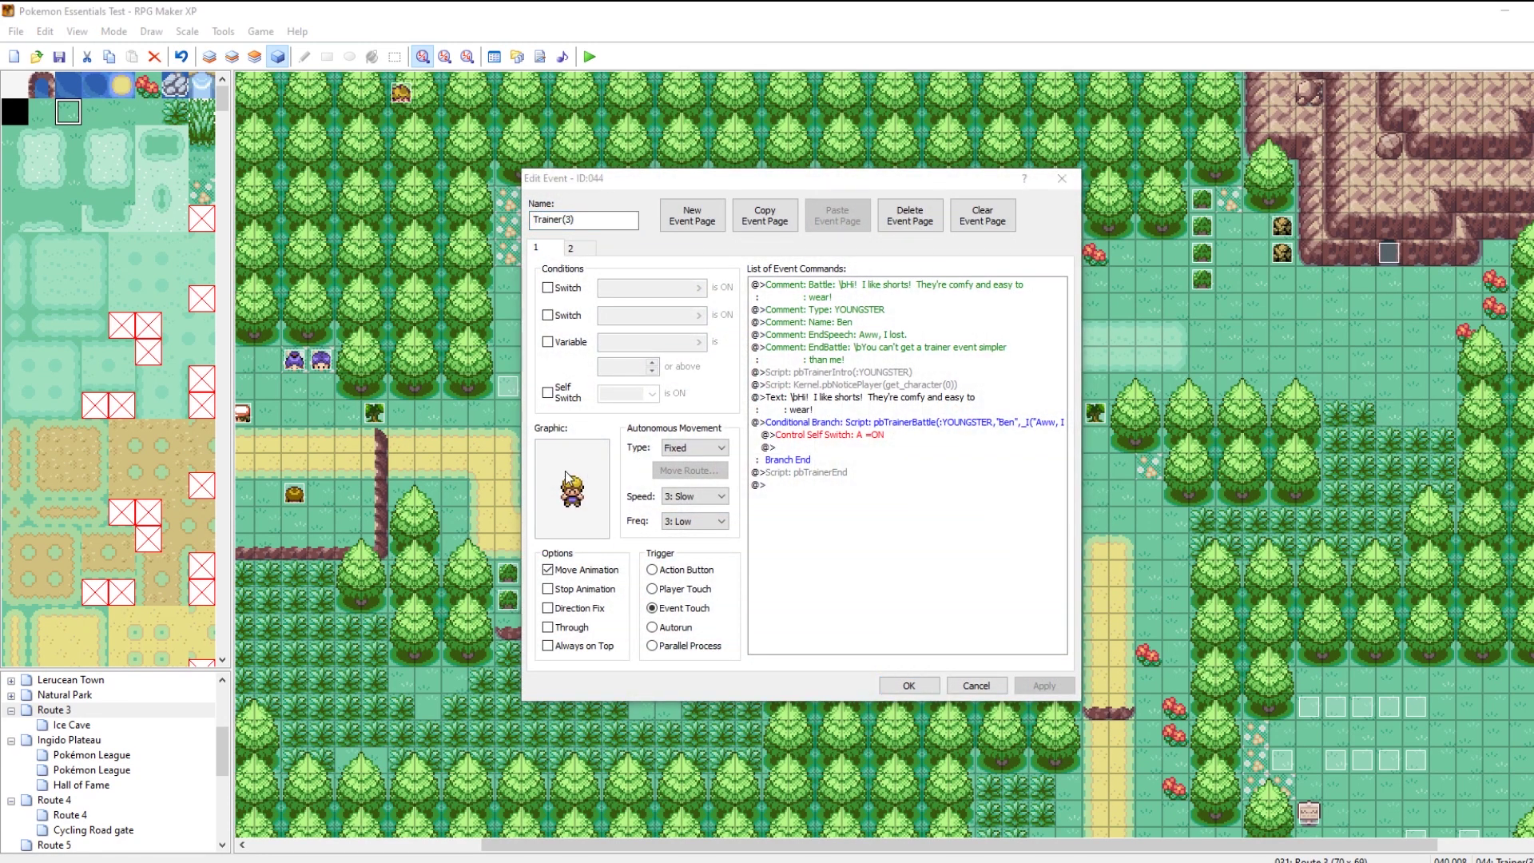
pyautogui.doubleClick(569, 478)
pyautogui.press('Down')
pyautogui.press('Down')
pyautogui.press('Return')
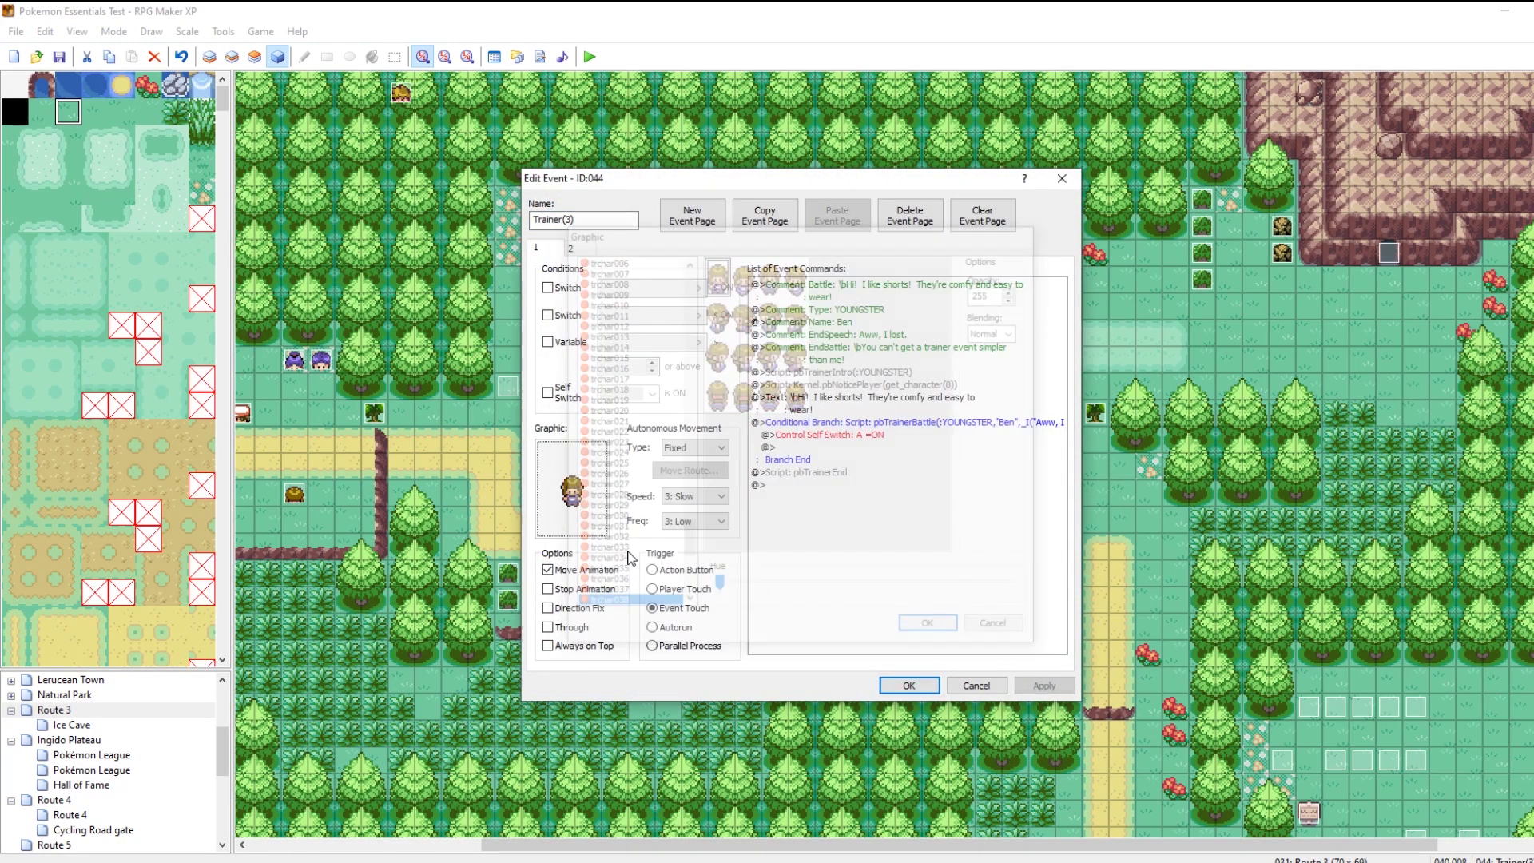
# Step: Change the copied event's comments to Type: LASS and Name: Girl, then save the event
pyautogui.rightClick(863, 309)
pyautogui.click(908, 334)
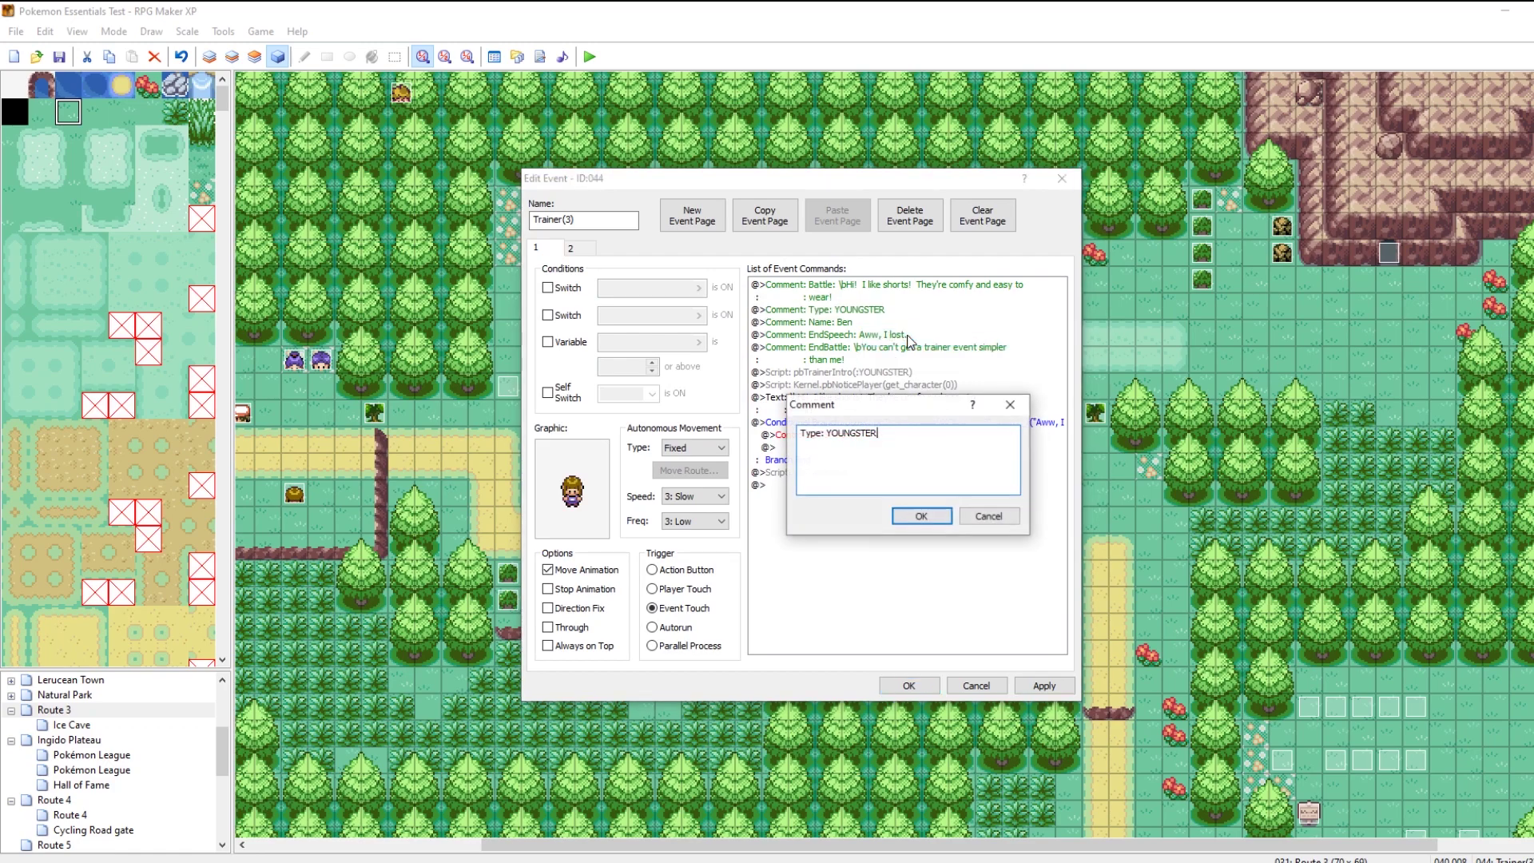
pyautogui.press('BackSpace')
pyautogui.press('BackSpace')
pyautogui.press('BackSpace')
pyautogui.press('BackSpace')
pyautogui.press('BackSpace')
pyautogui.press('BackSpace')
pyautogui.press('BackSpace')
pyautogui.press('BackSpace')
pyautogui.write('LASS')
pyautogui.click(922, 513)
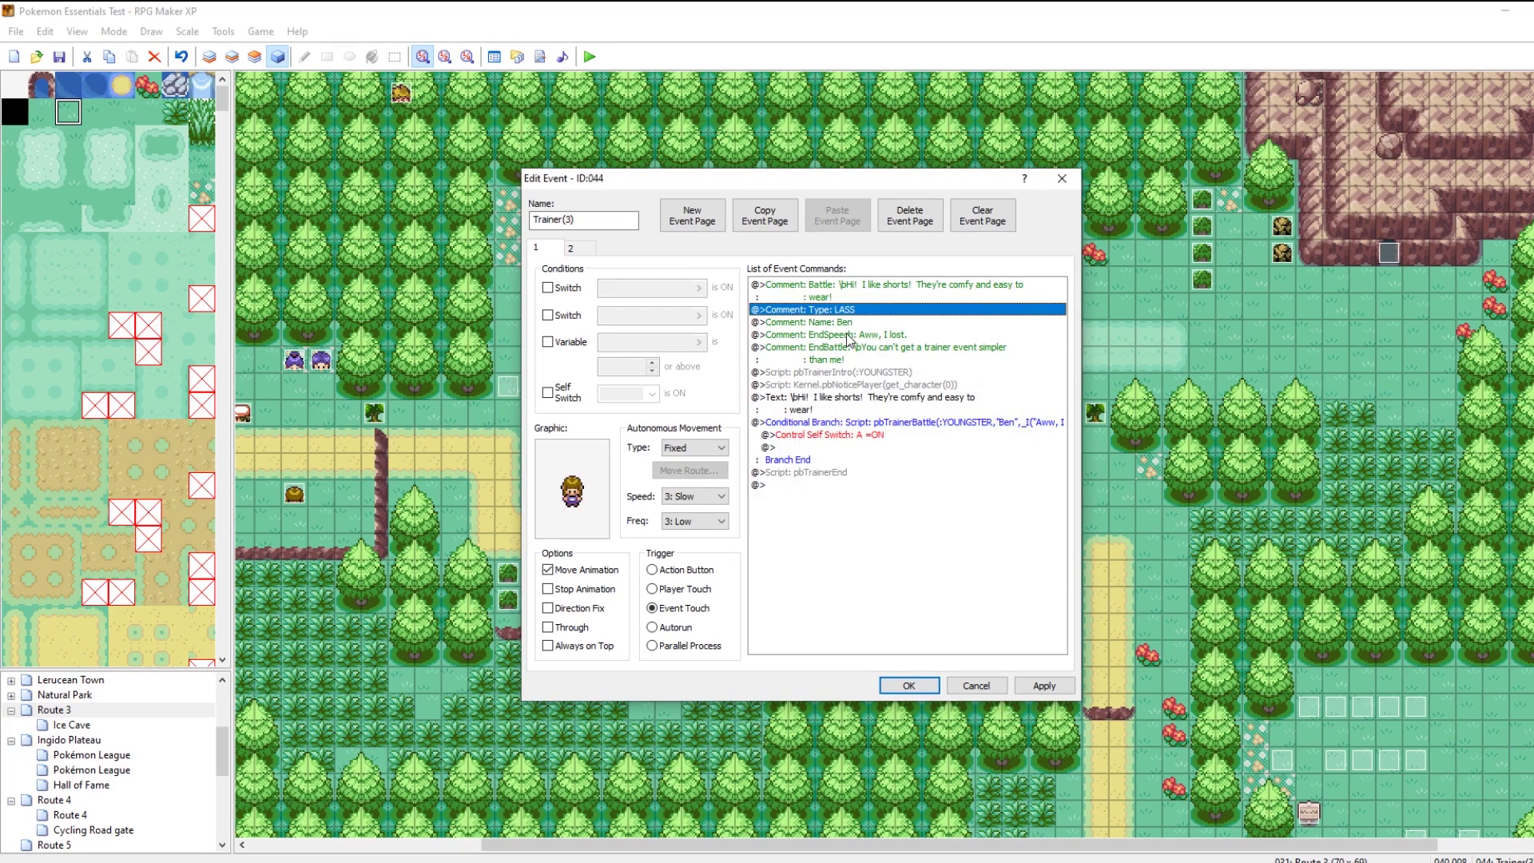
pyautogui.click(849, 322)
pyautogui.rightClick(849, 322)
pyautogui.click(889, 357)
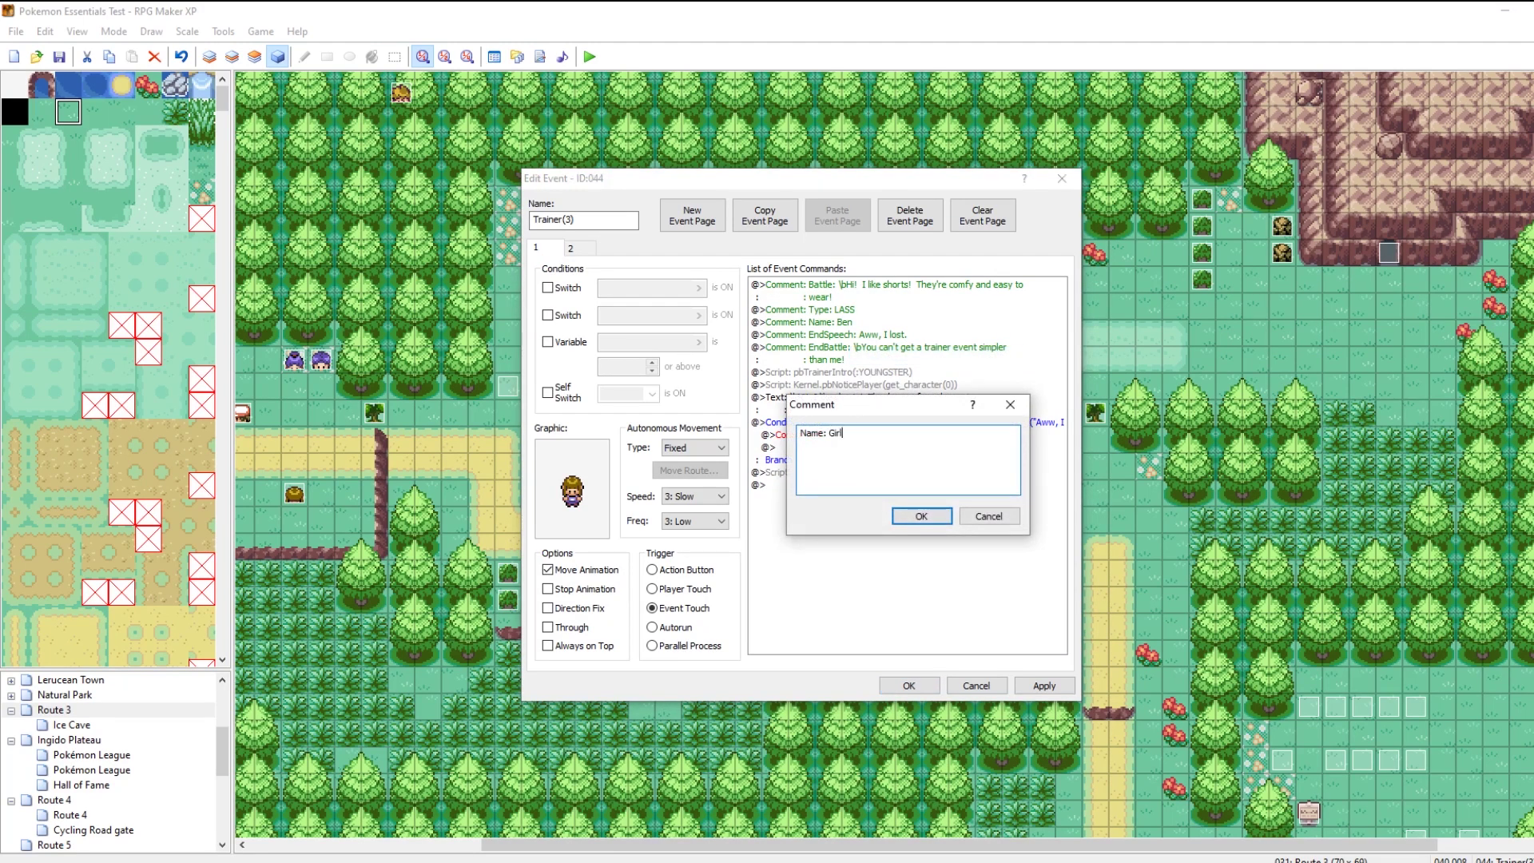
pyautogui.write('Girl')
pyautogui.click(921, 514)
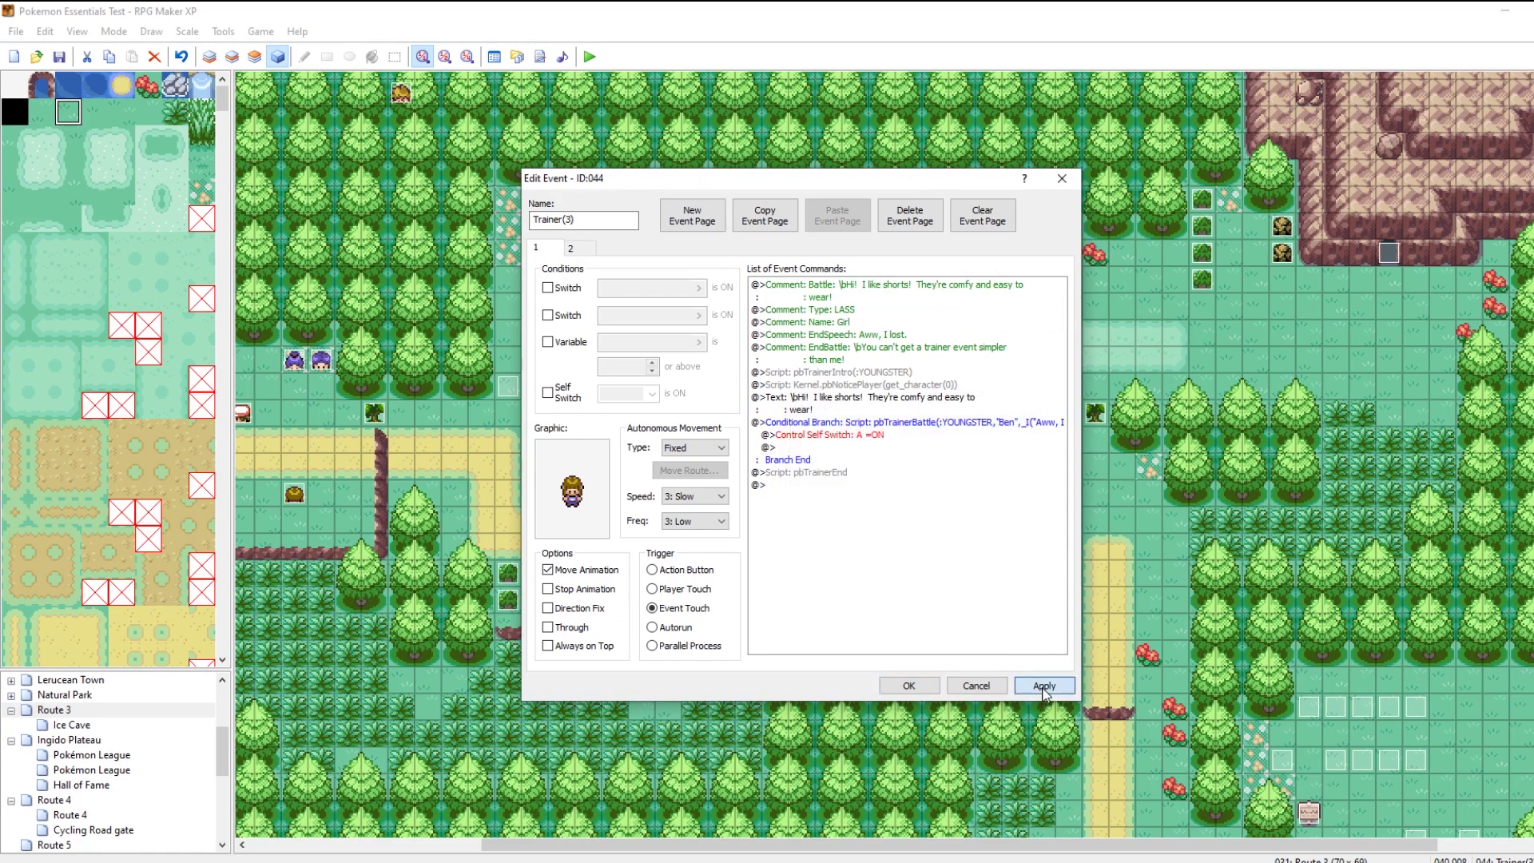
pyautogui.click(909, 684)
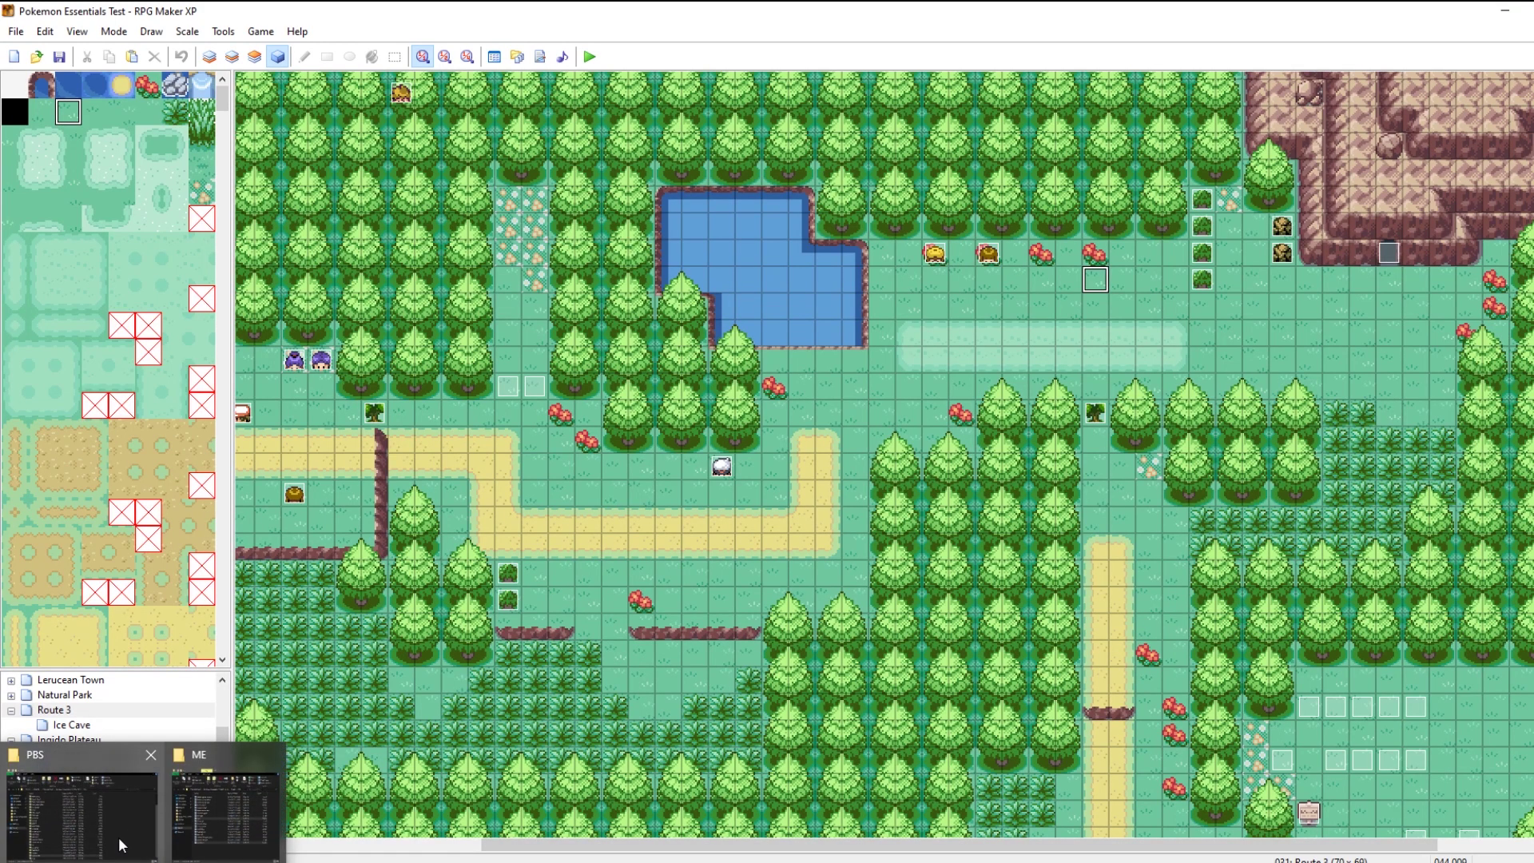
# Step: Open trainers.txt and duplicate the SWIMMER2_F trainer block below the original
pyautogui.click(228, 810)
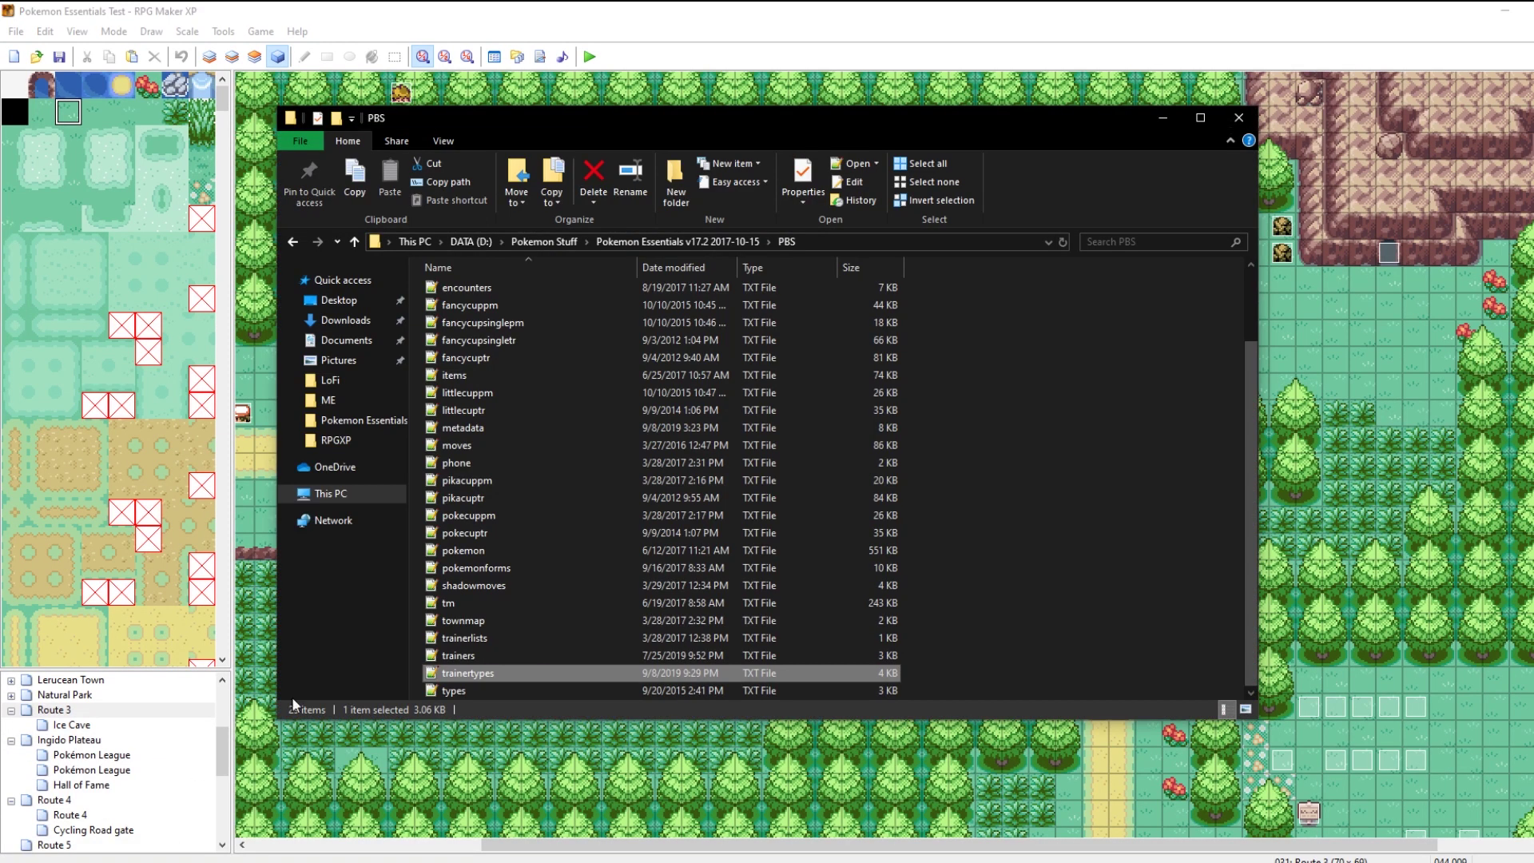
pyautogui.doubleClick(470, 656)
pyautogui.scroll(-20, 819, 532)
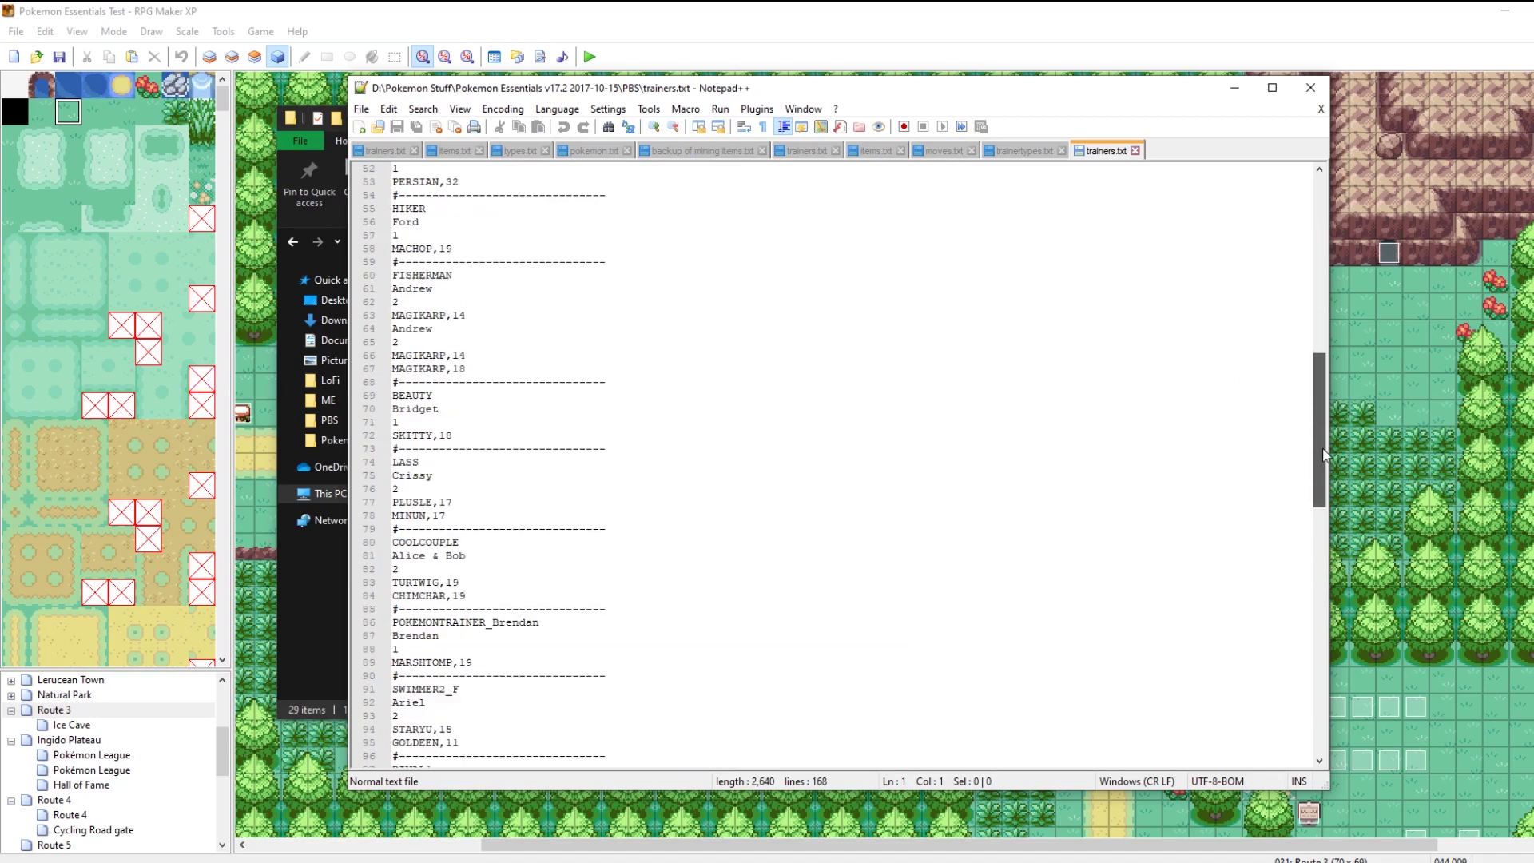
pyautogui.scroll(11, 596, 480)
pyautogui.scroll(5, 469, 439)
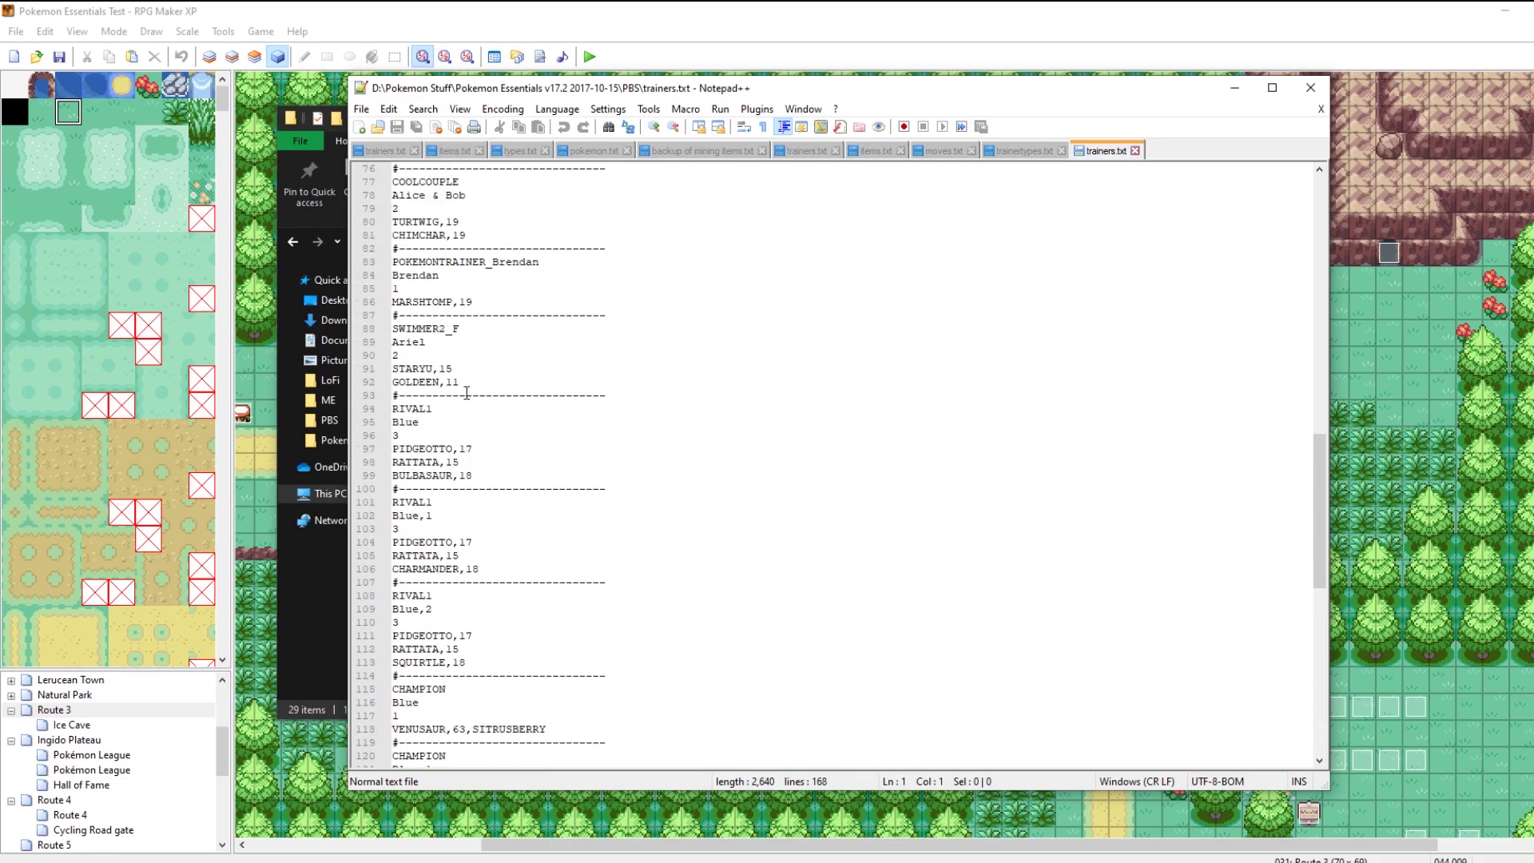
pyautogui.moveTo(470, 380); pyautogui.dragTo(397, 320)
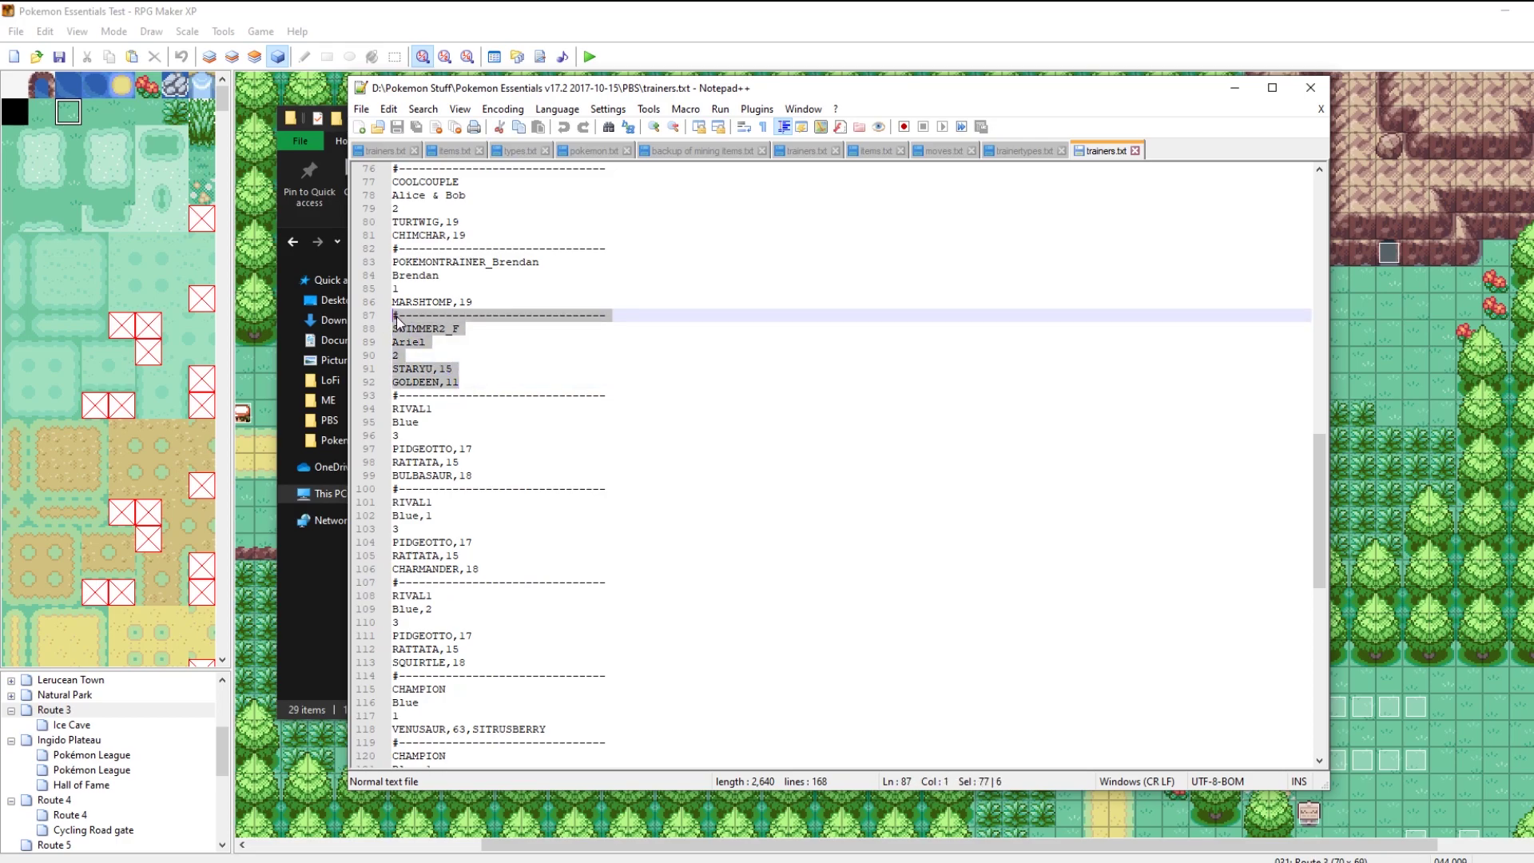
pyautogui.click(477, 381)
pyautogui.press('Return')
pyautogui.write('#-------------------------------- SWIMMER2_F Ariel 2 STARYU,15 GOLDEEN,11')
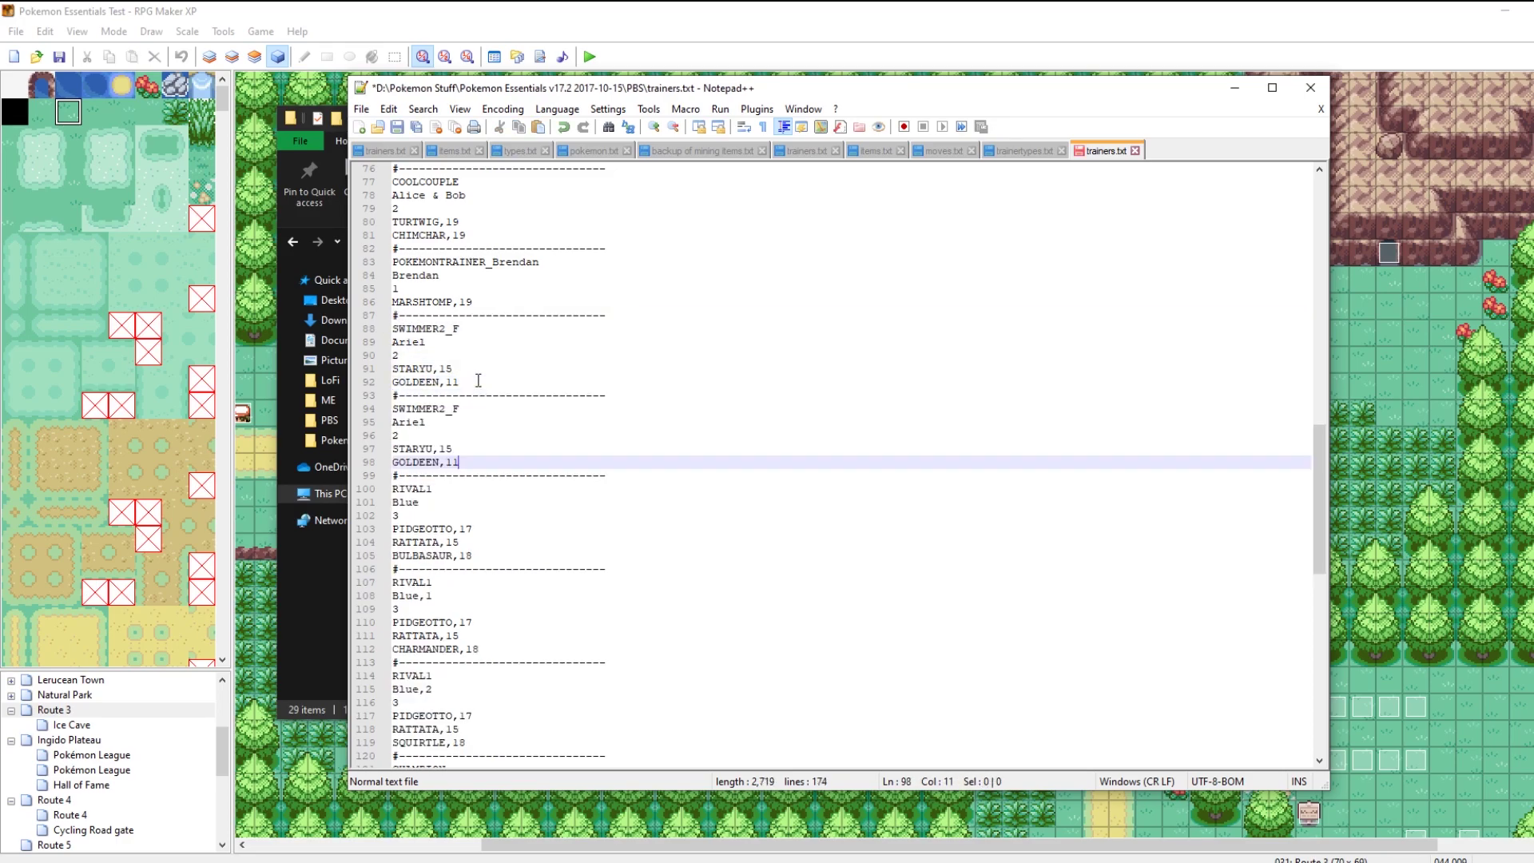
# Step: Rename the copied block's trainer type to LASS and its name to Girl
pyautogui.moveTo(478, 404); pyautogui.dragTo(365, 408)
pyautogui.click(461, 409)
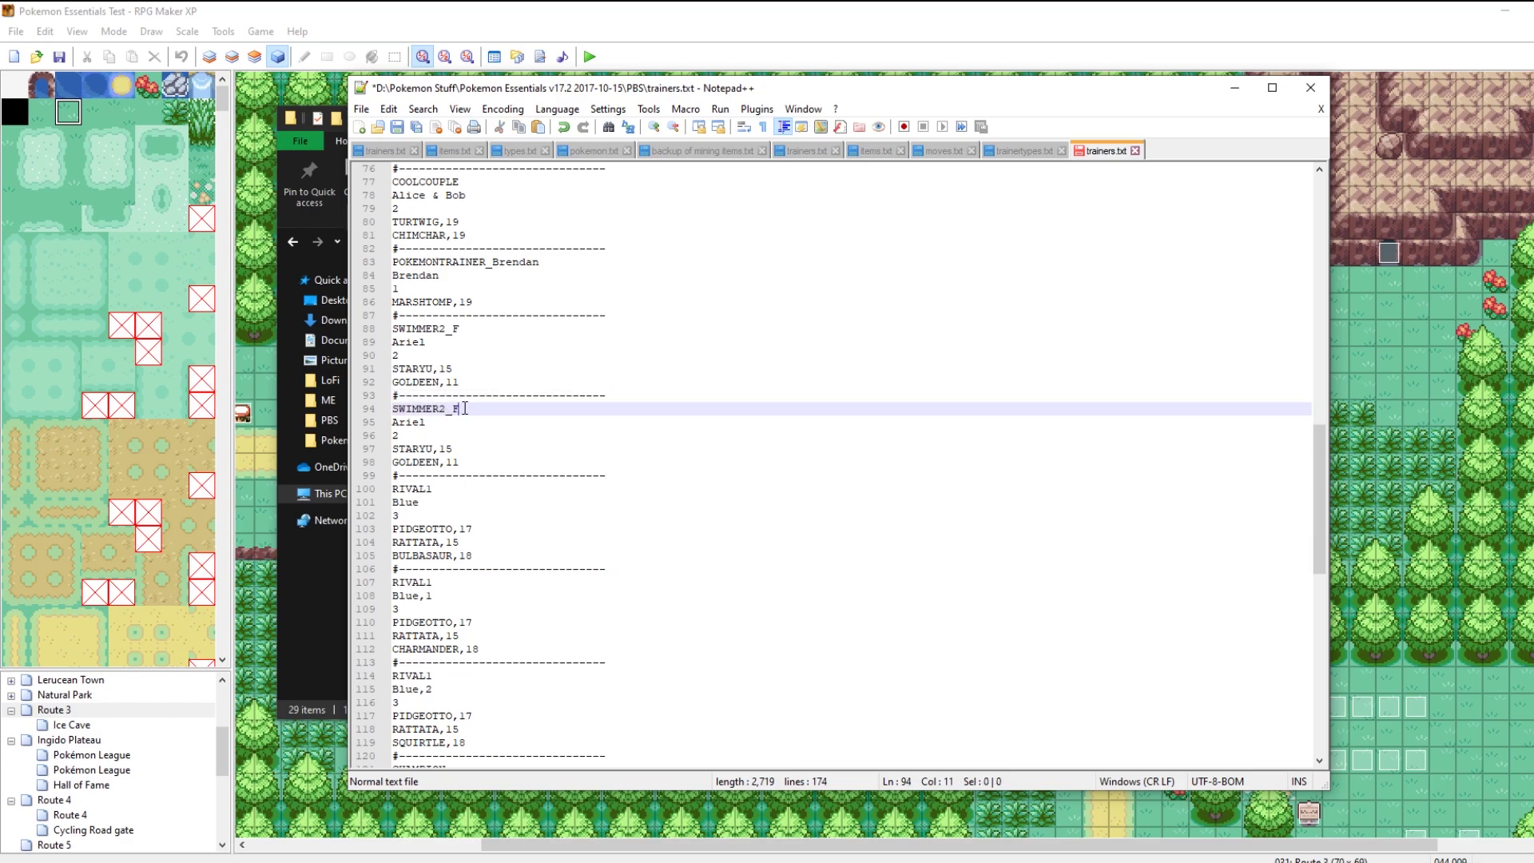
pyautogui.moveTo(461, 409); pyautogui.dragTo(350, 412)
pyautogui.write('LASS')
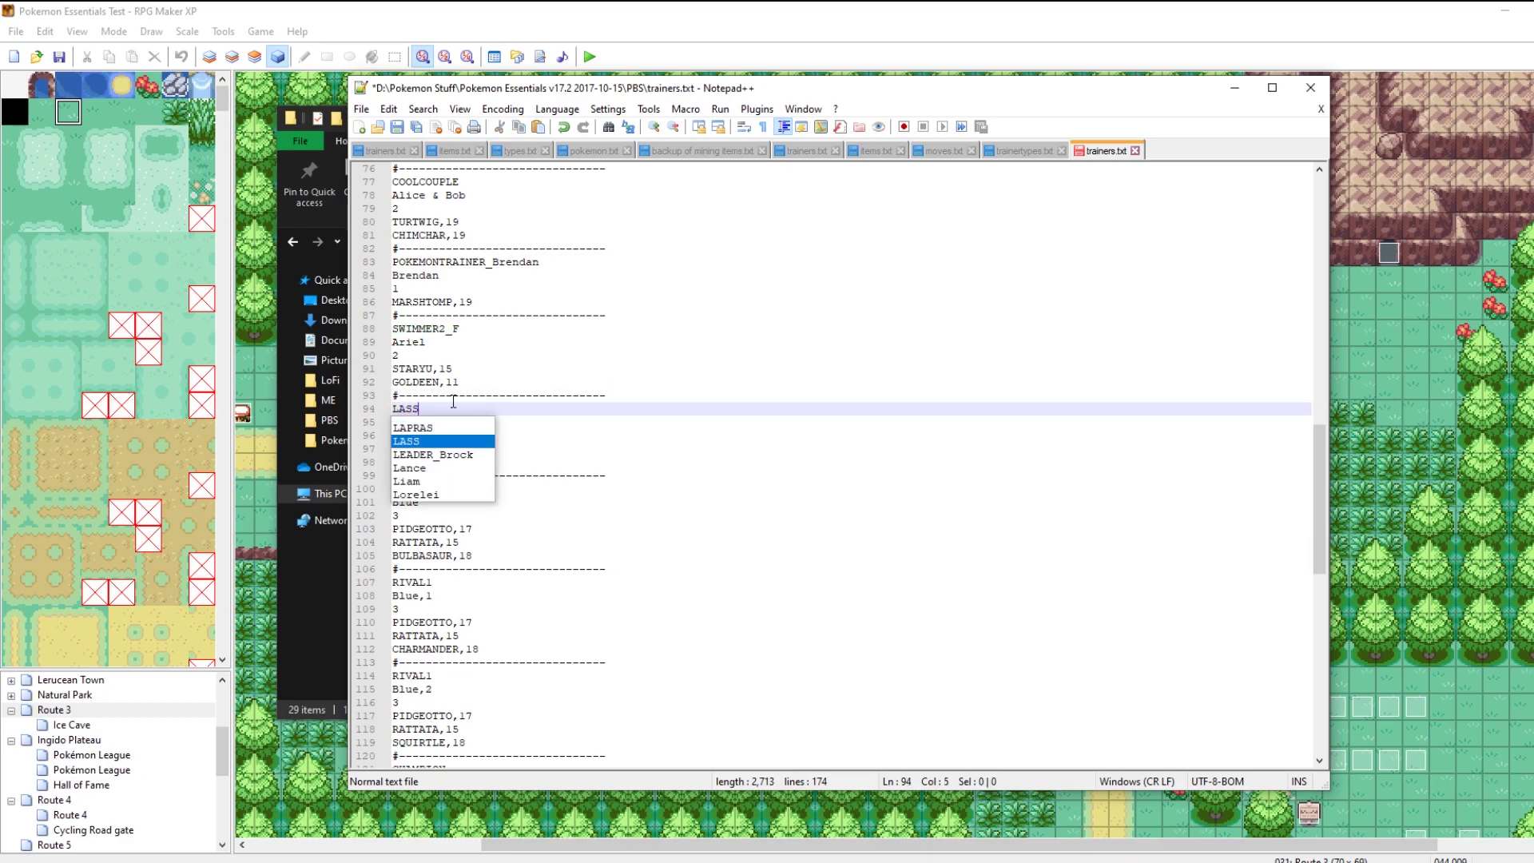
pyautogui.doubleClick(412, 422)
pyautogui.write('Girl')
pyautogui.press('Down')
pyautogui.press('Home')
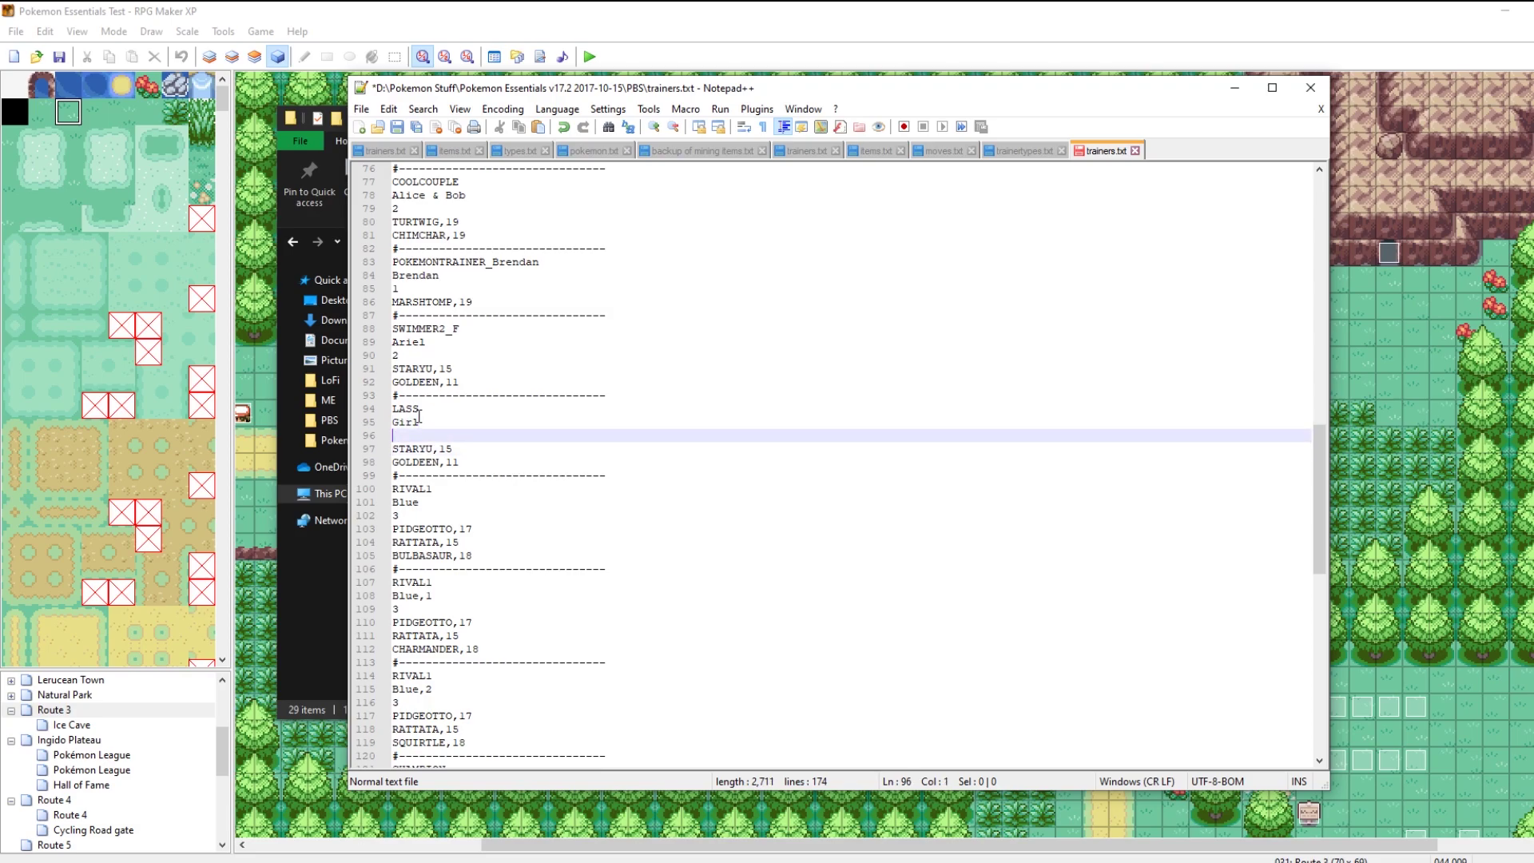
# Step: Delete the GOLDEEN,11 line, change STARYU,15 to STARLY,10, and save trainers.txt
pyautogui.click(488, 454)
pyautogui.hotkey('shift', 'Home')
pyautogui.press('BackSpace')
pyautogui.press('BackSpace')
pyautogui.click(410, 450)
pyautogui.doubleClick(414, 450)
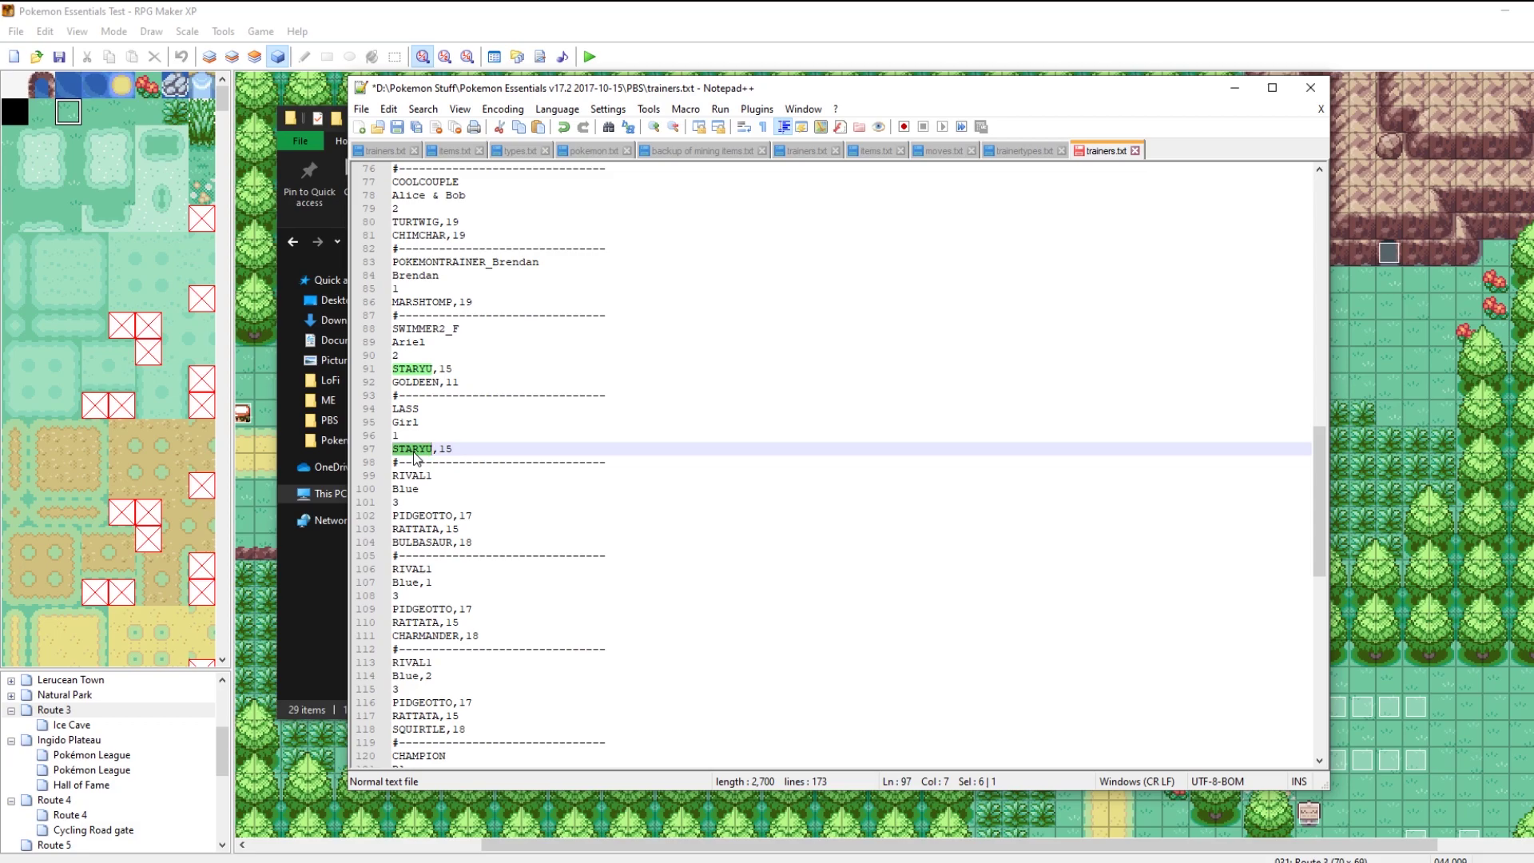
pyautogui.write('STAR')
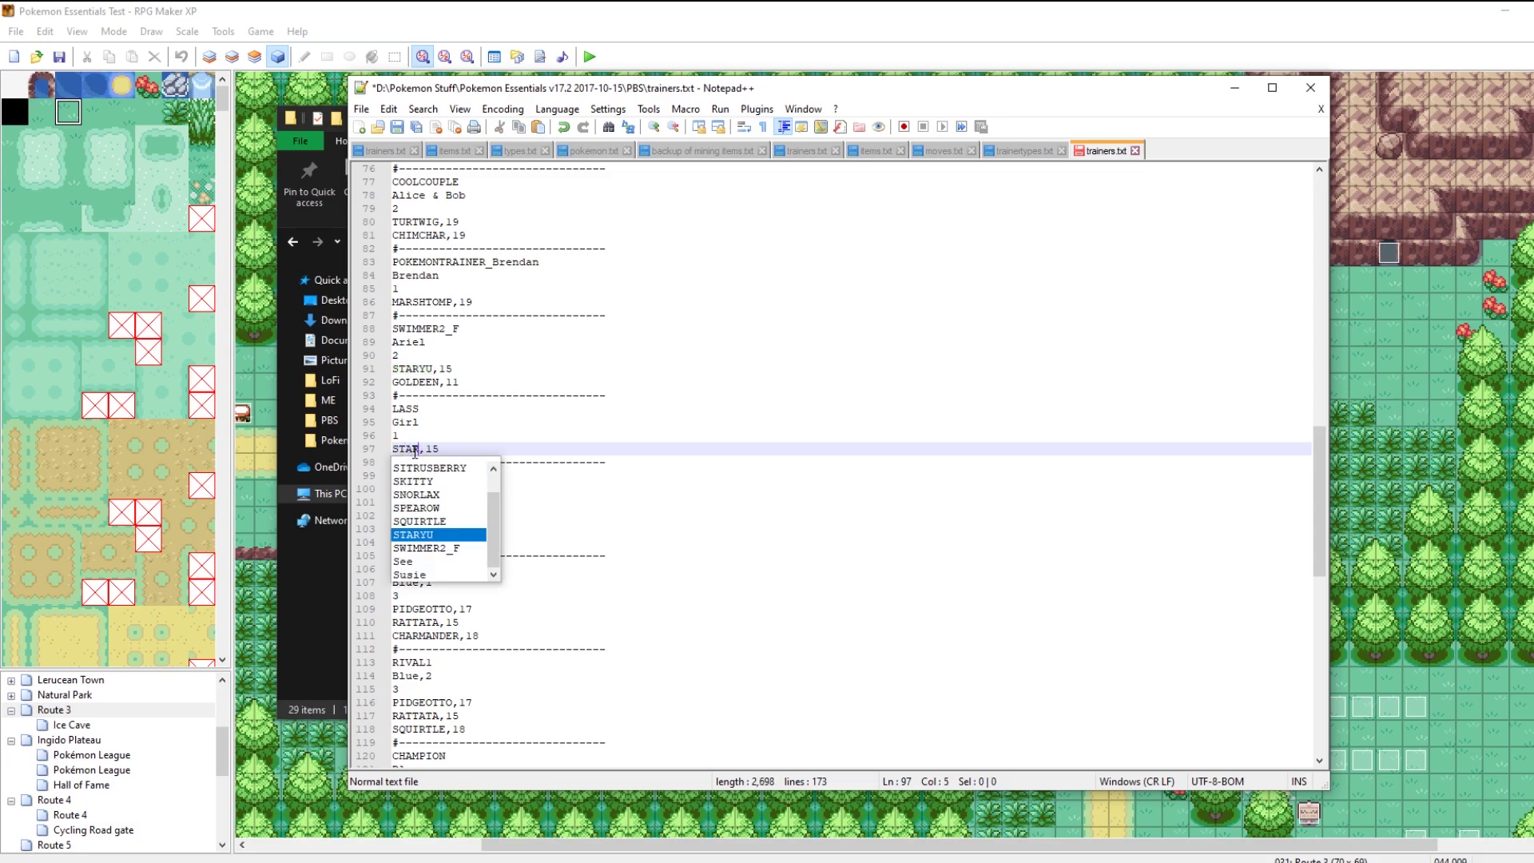
pyautogui.write('LY')
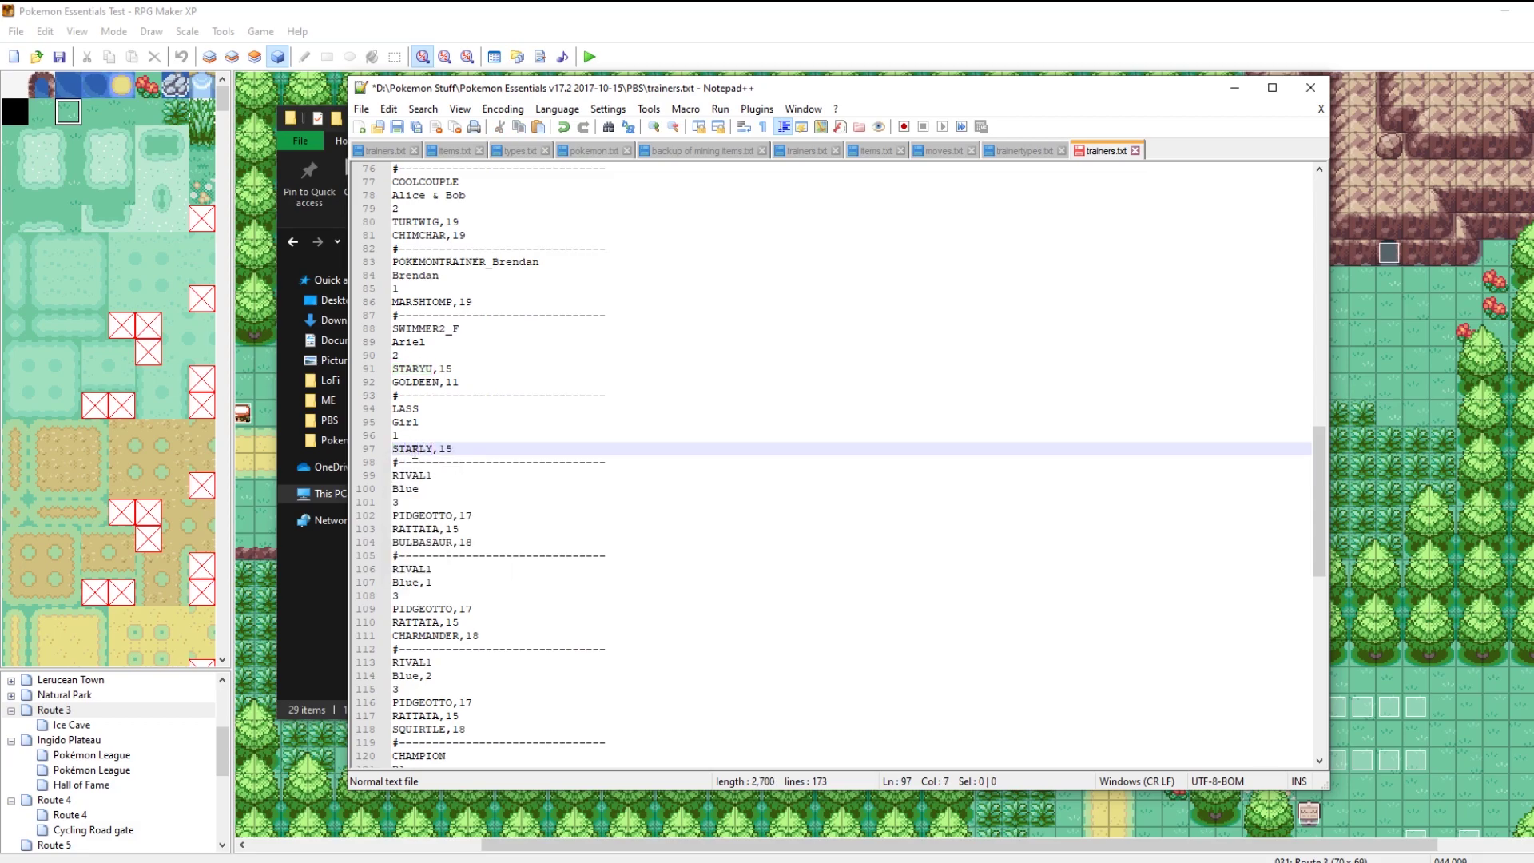
pyautogui.press('Delete')
pyautogui.write('0')
pyautogui.hotkey('ctrl', 's')
# Step: Inspect the first Route 3 trainer event, select the other trainer, and launch a playtest
pyautogui.click(665, 10)
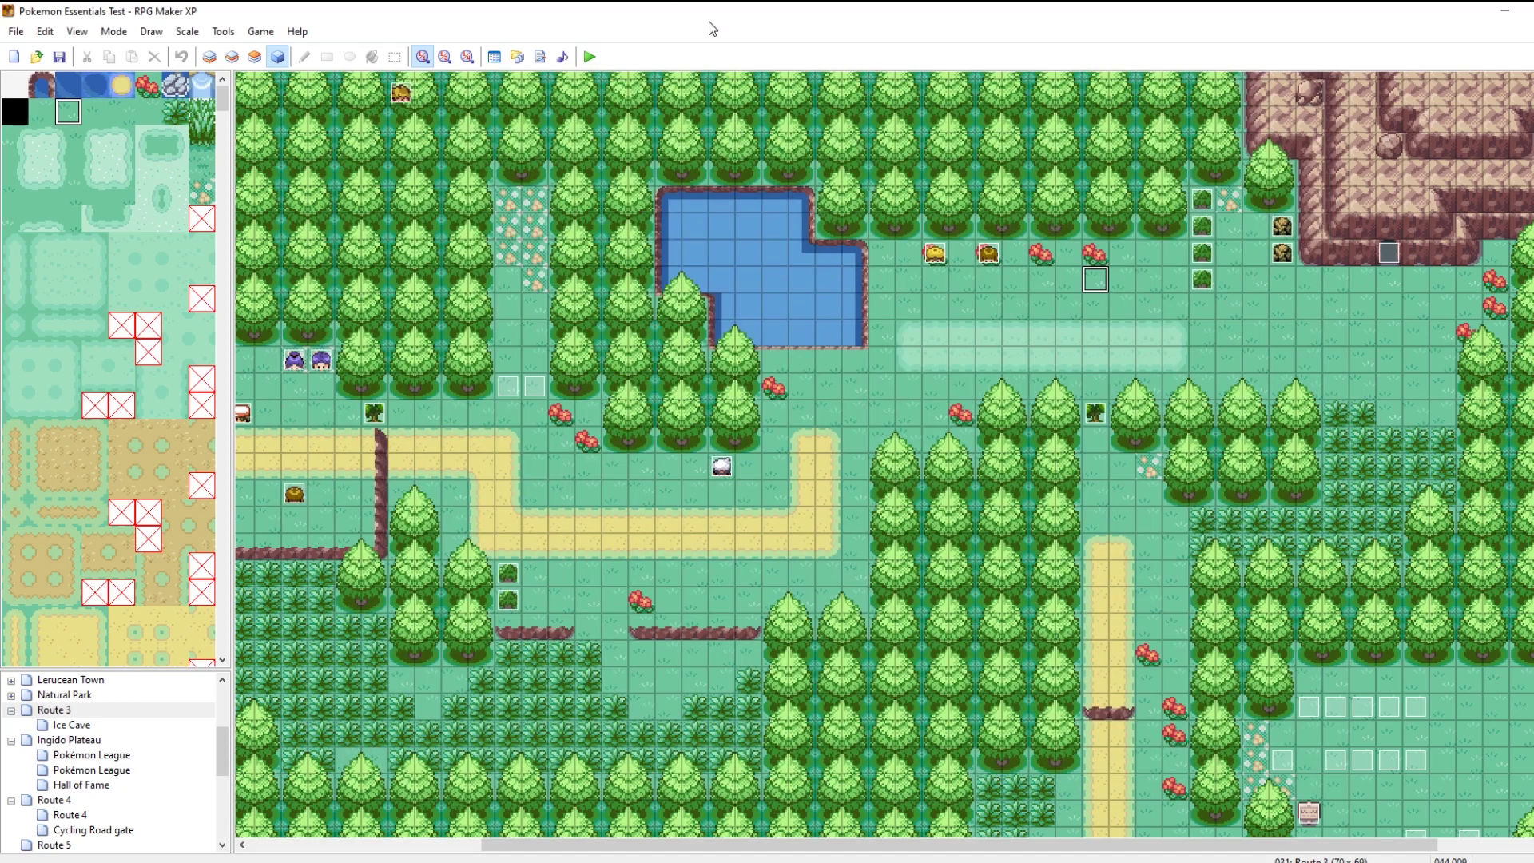
pyautogui.click(935, 254)
pyautogui.doubleClick(935, 254)
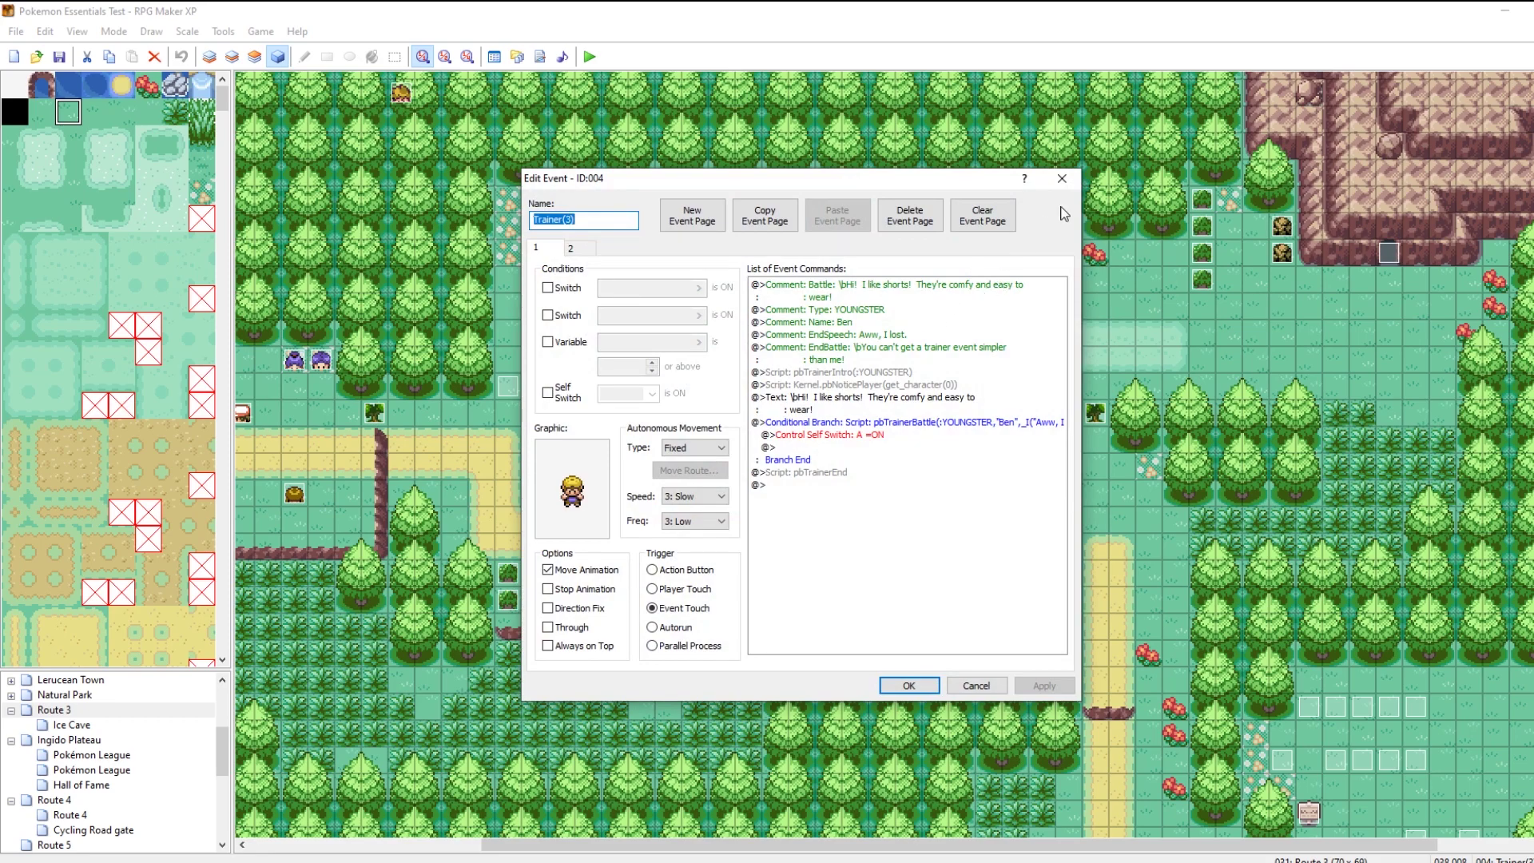
pyautogui.press('Escape')
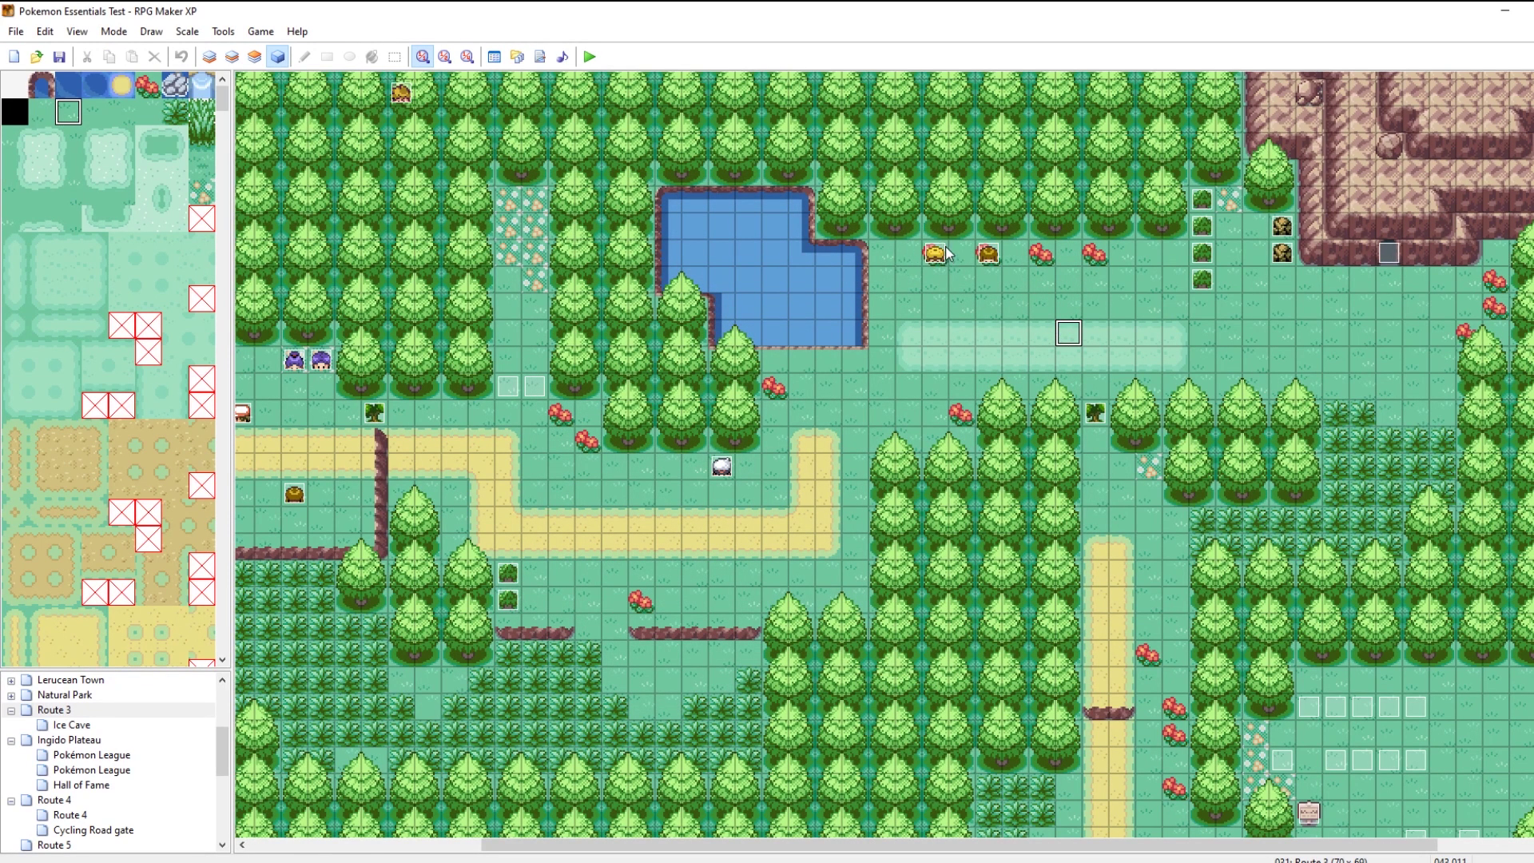
pyautogui.click(989, 254)
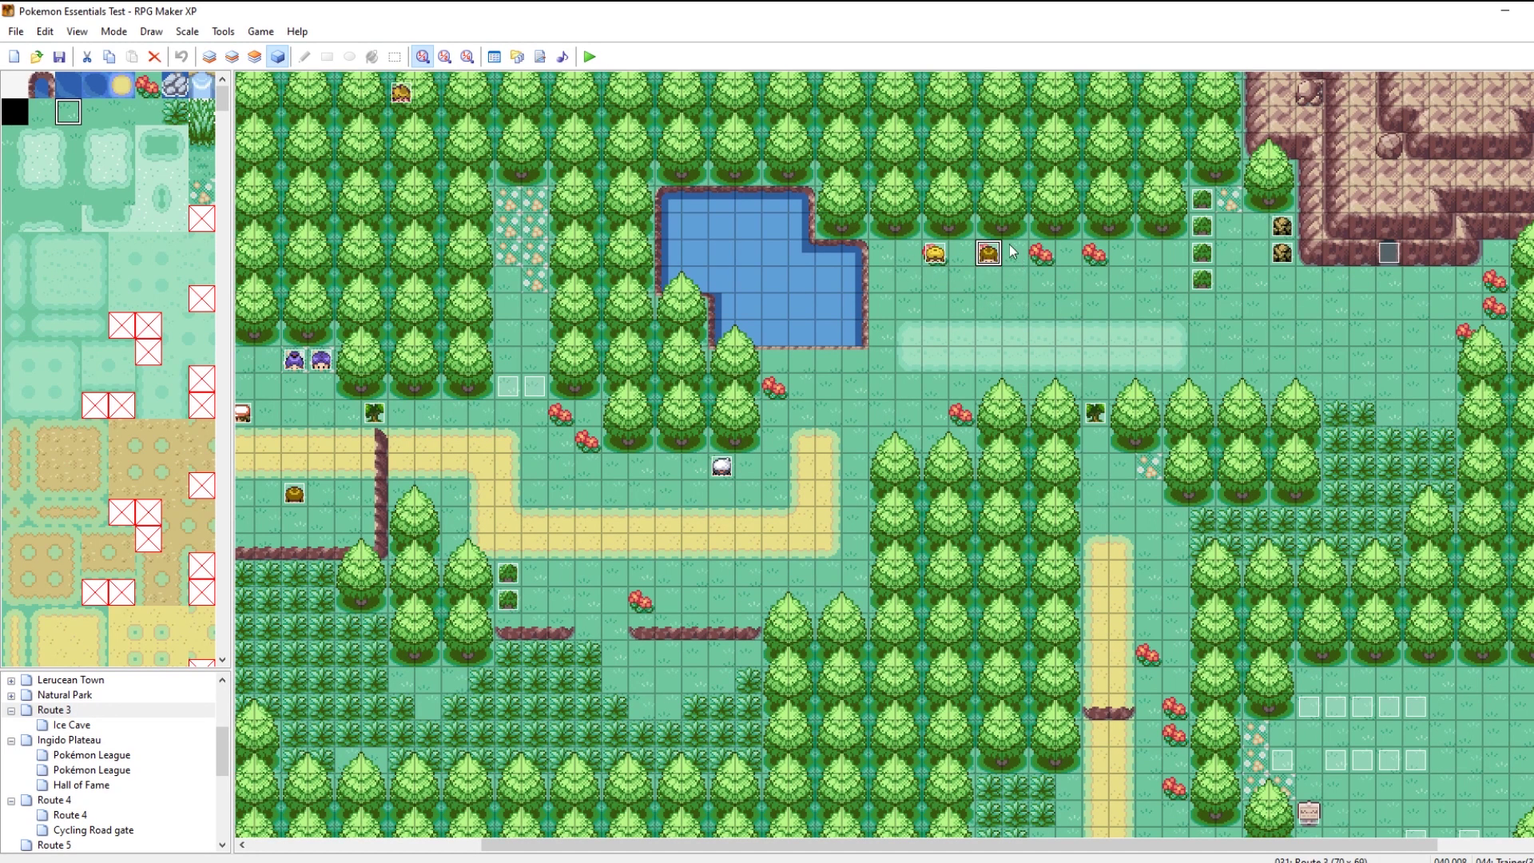
pyautogui.click(591, 58)
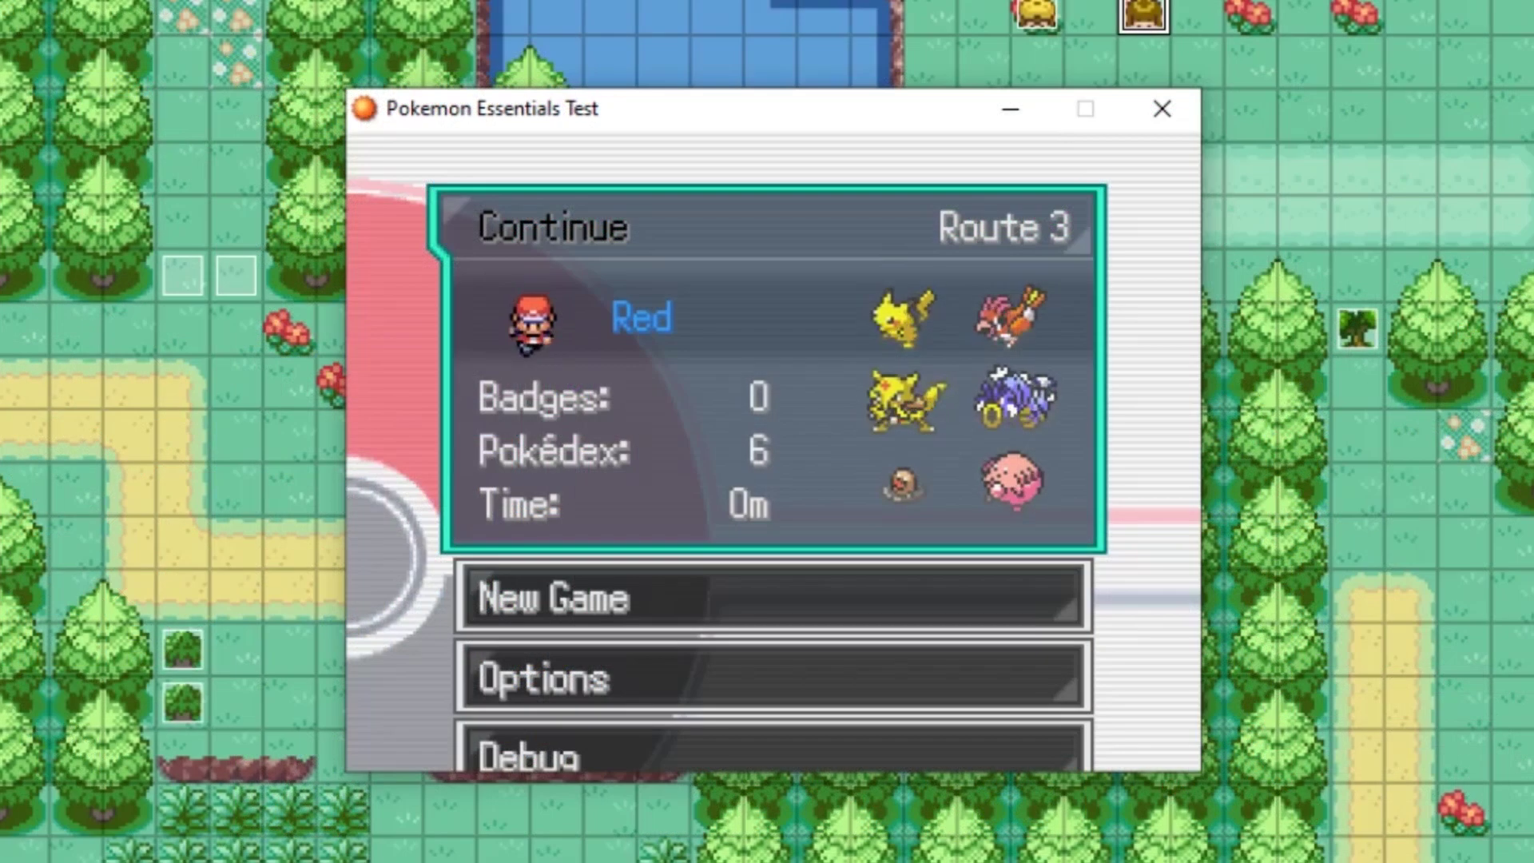
# Step: Continue the saved game and walk into the Youngster's line of sight
pyautogui.press('Return')
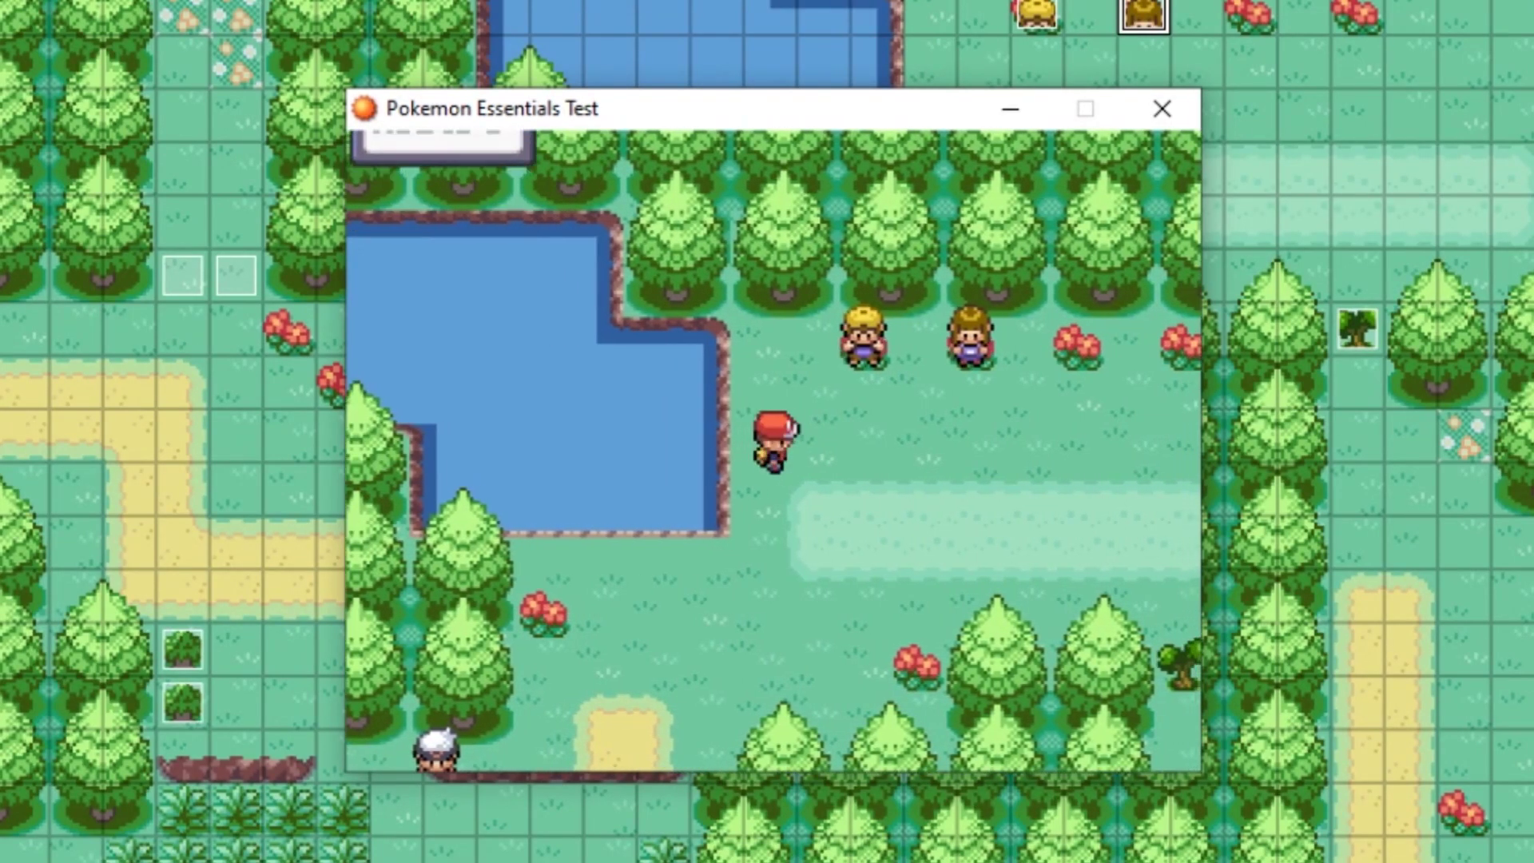
pyautogui.press('Right')
pyautogui.press('Down')
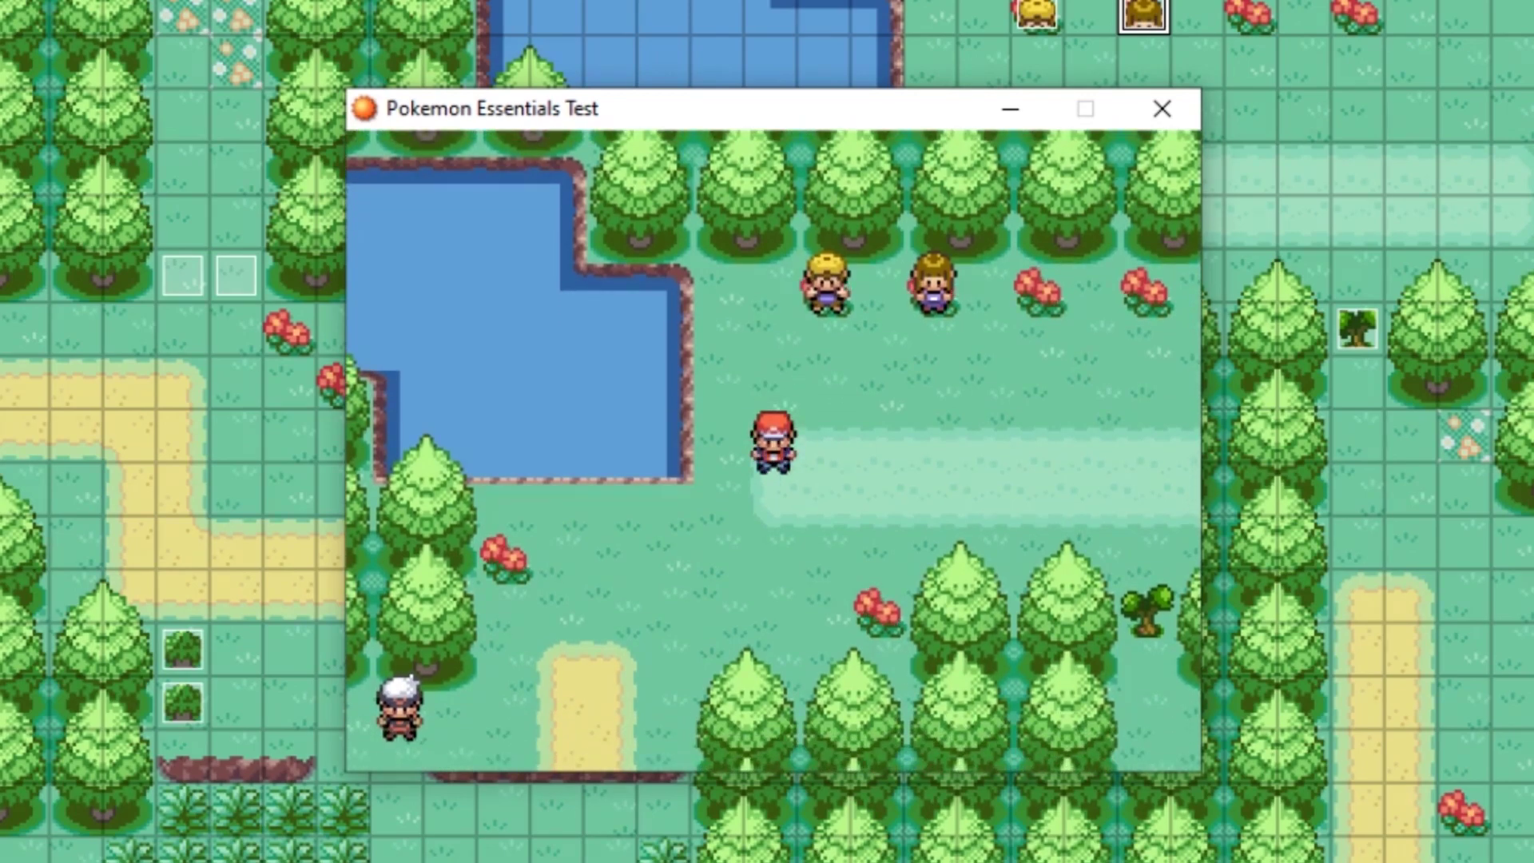
pyautogui.press('Right')
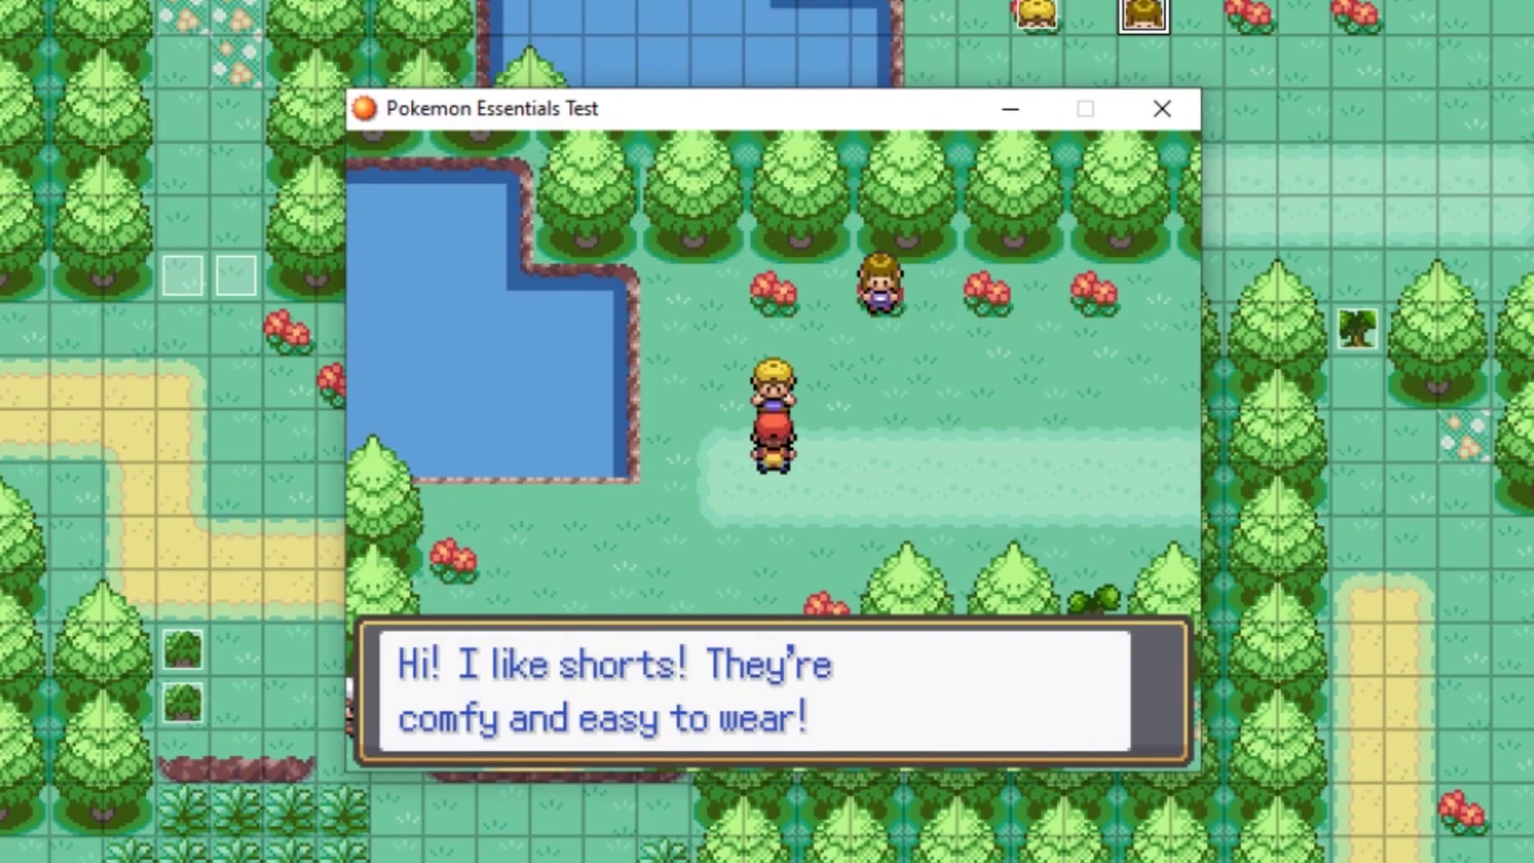
# Step: Start the Youngster battle, then run and accept counting it as a win
pyautogui.press('c')
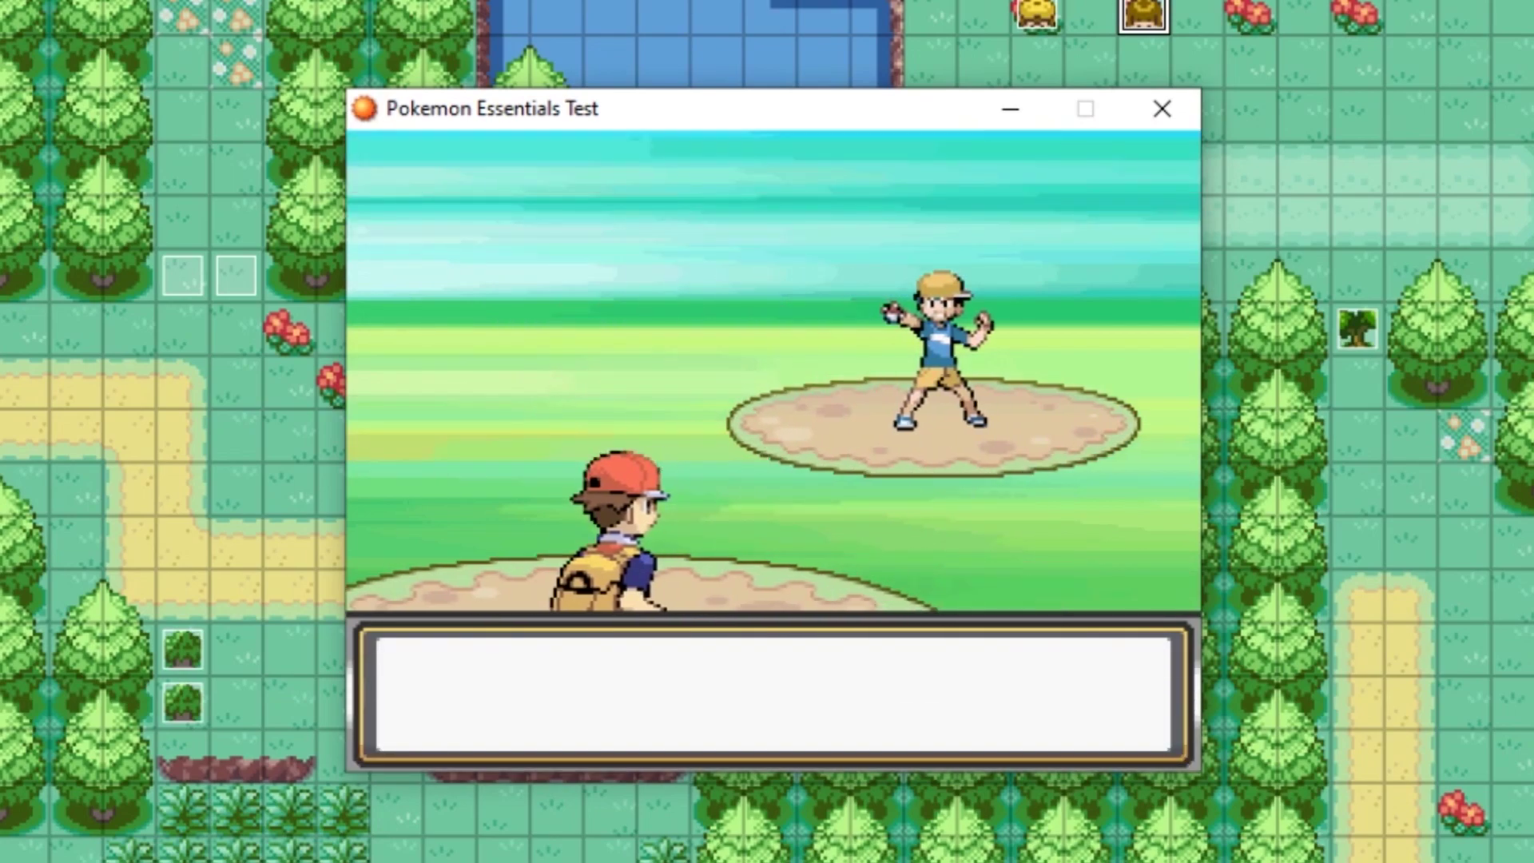
pyautogui.press('c')
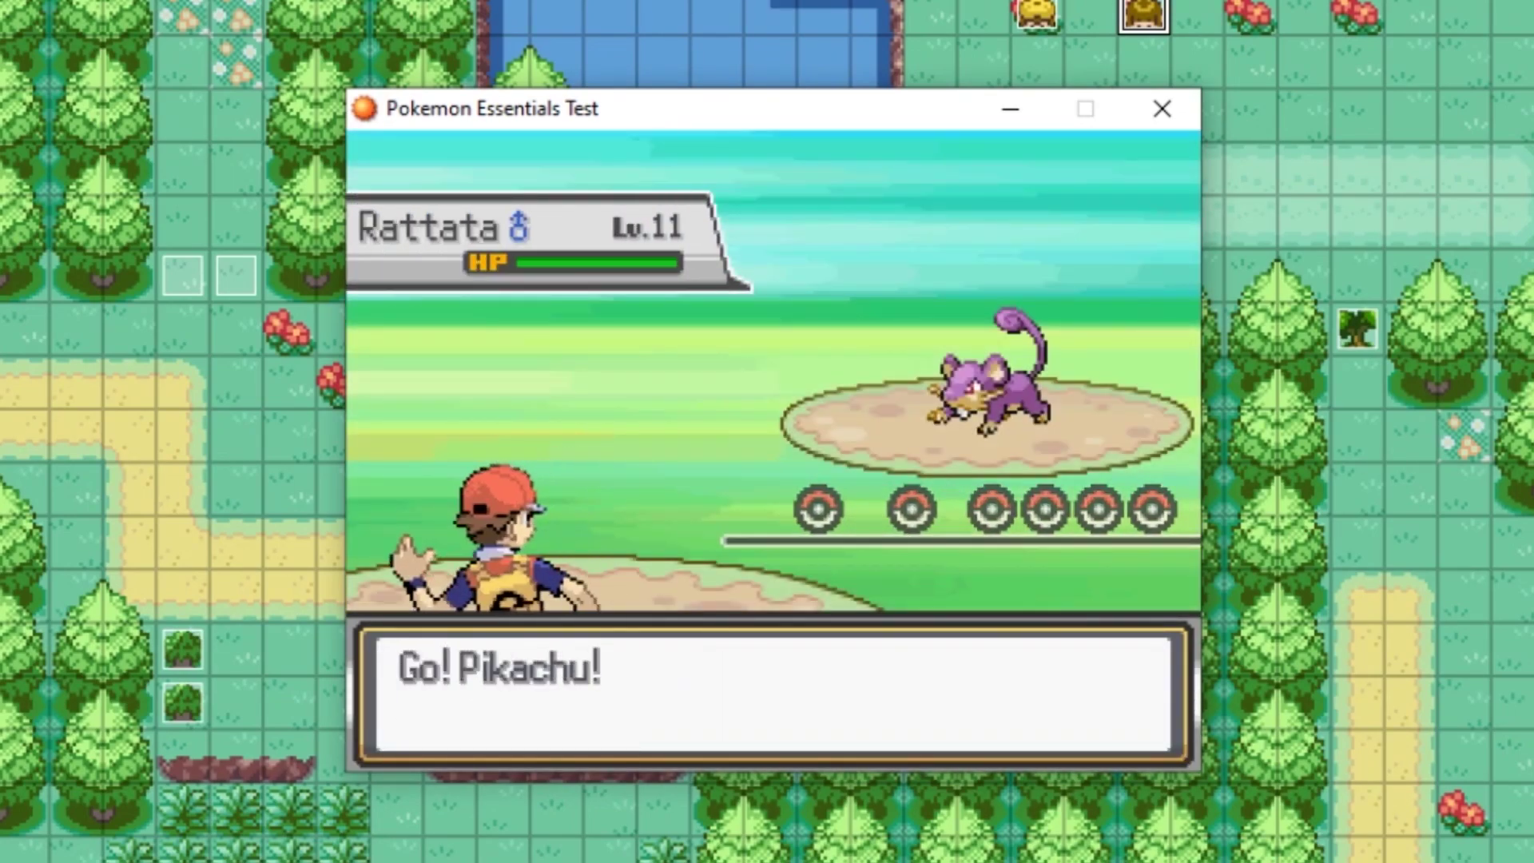
pyautogui.press('Down')
pyautogui.press('Right')
pyautogui.press('c')
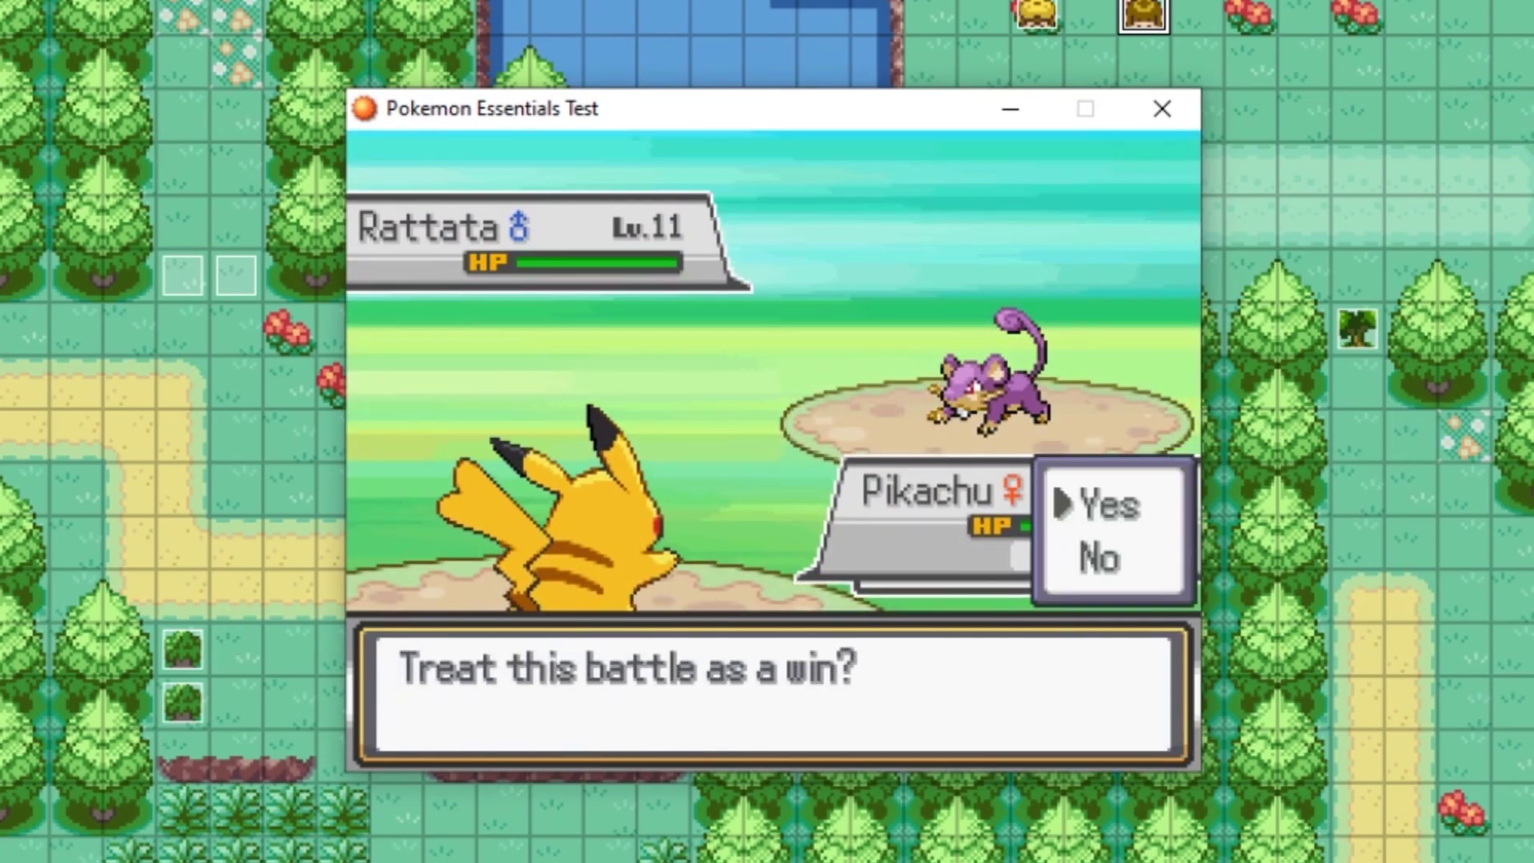
pyautogui.press('c')
pyautogui.press('c')
pyautogui.press('c')
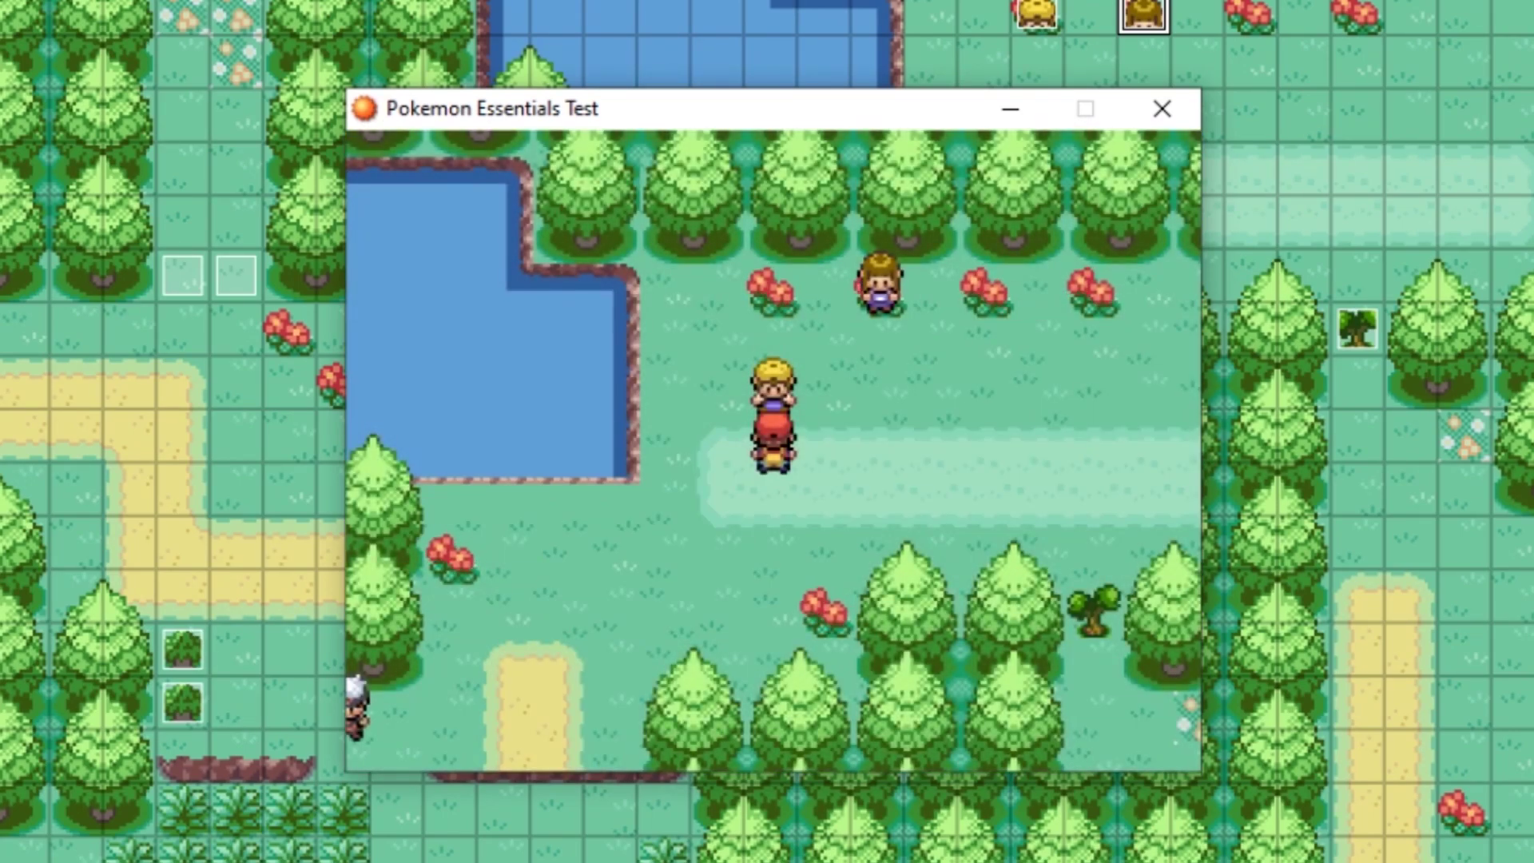
# Step: Walk to the second trainer, go through its dialogue, and close the playtest window
pyautogui.press('Right')
pyautogui.press('Right')
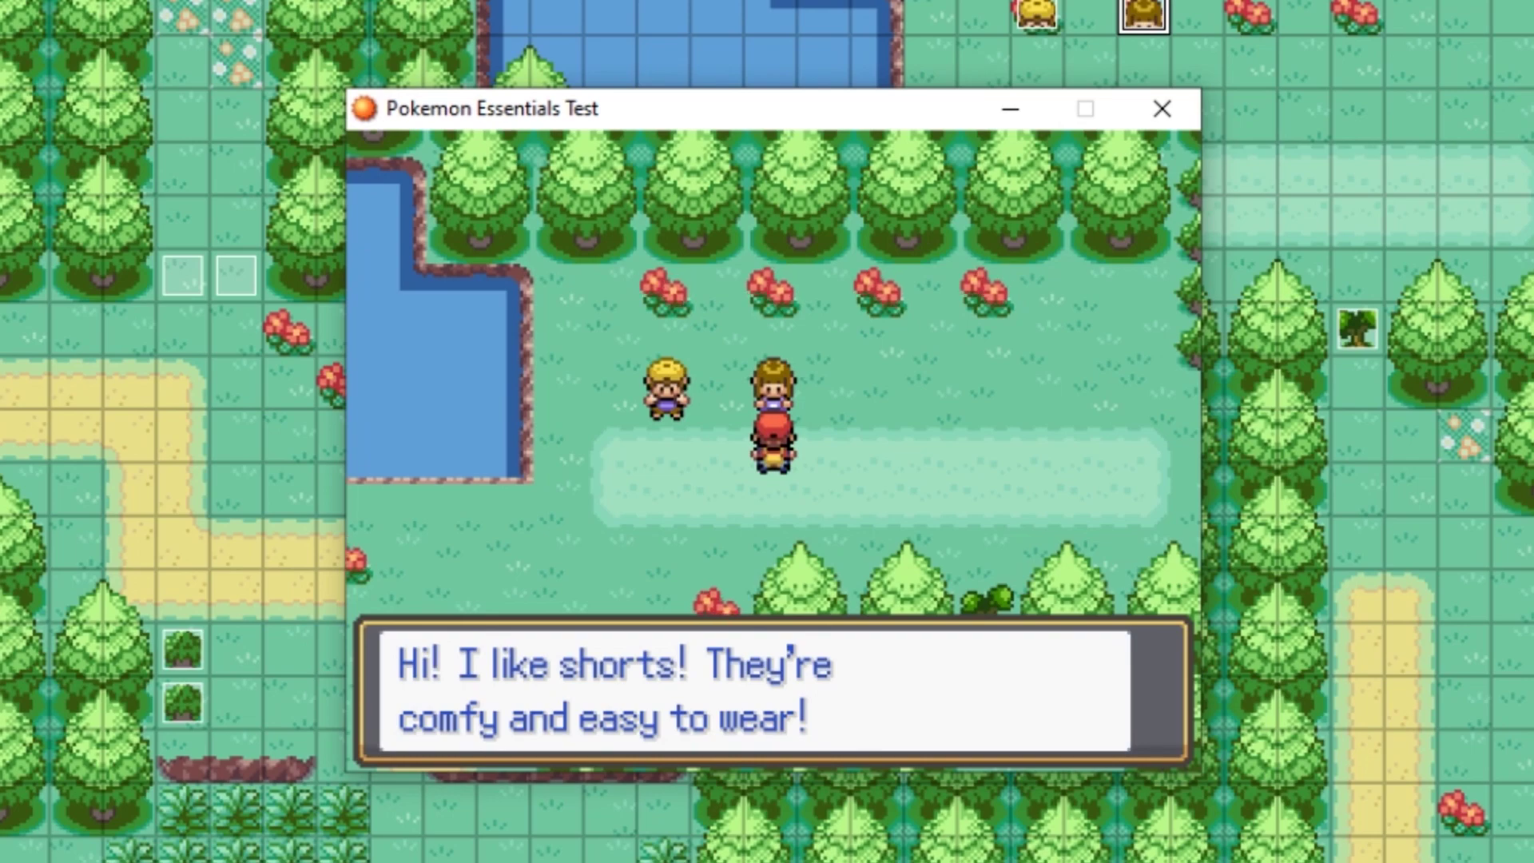
pyautogui.press('Return')
pyautogui.press('Return')
pyautogui.press('Return')
pyautogui.press('Return')
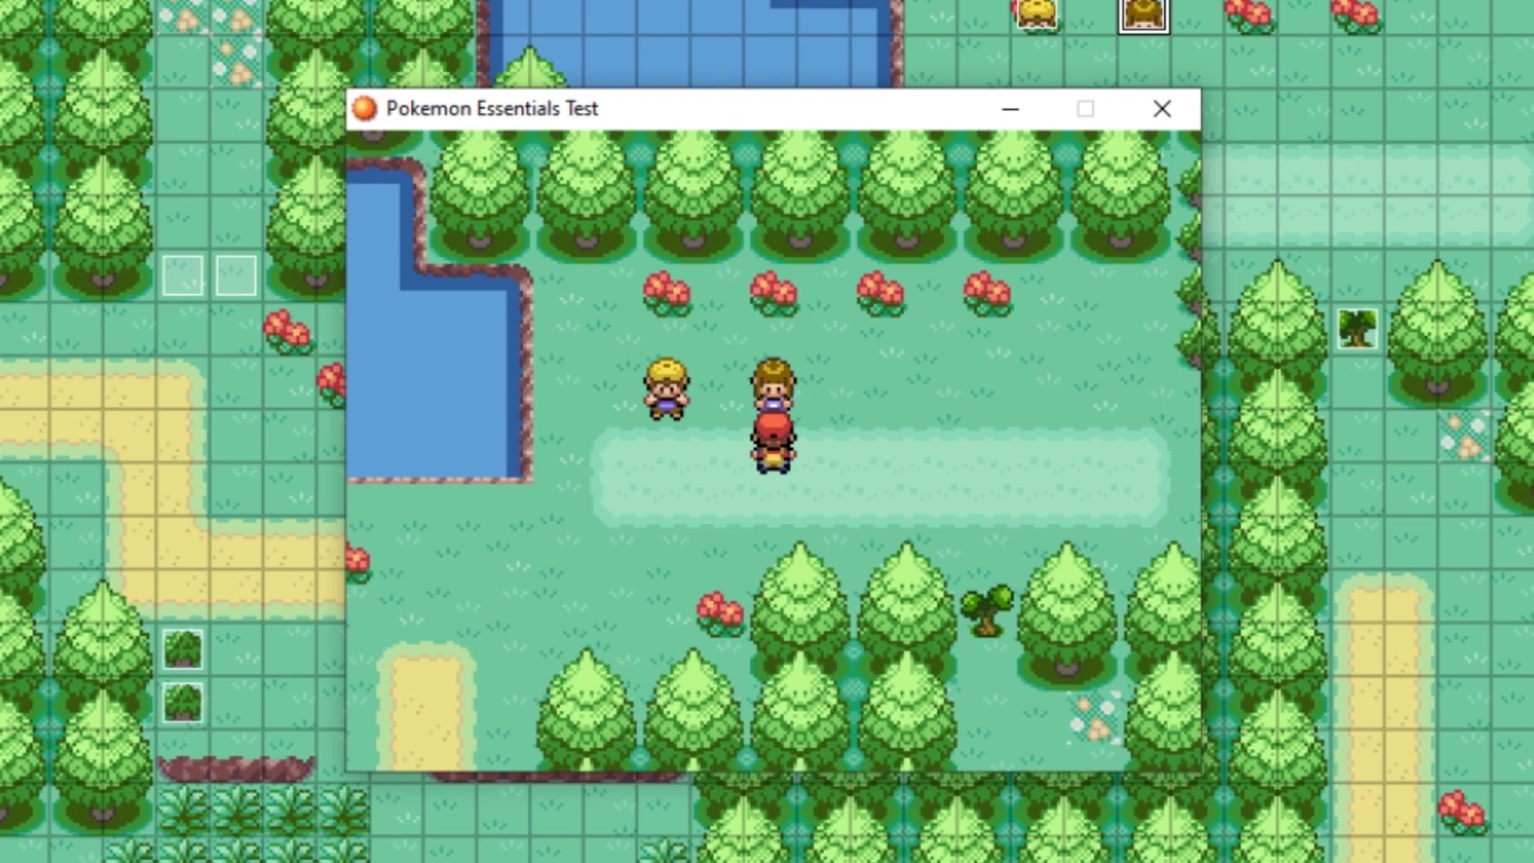
pyautogui.press('Right')
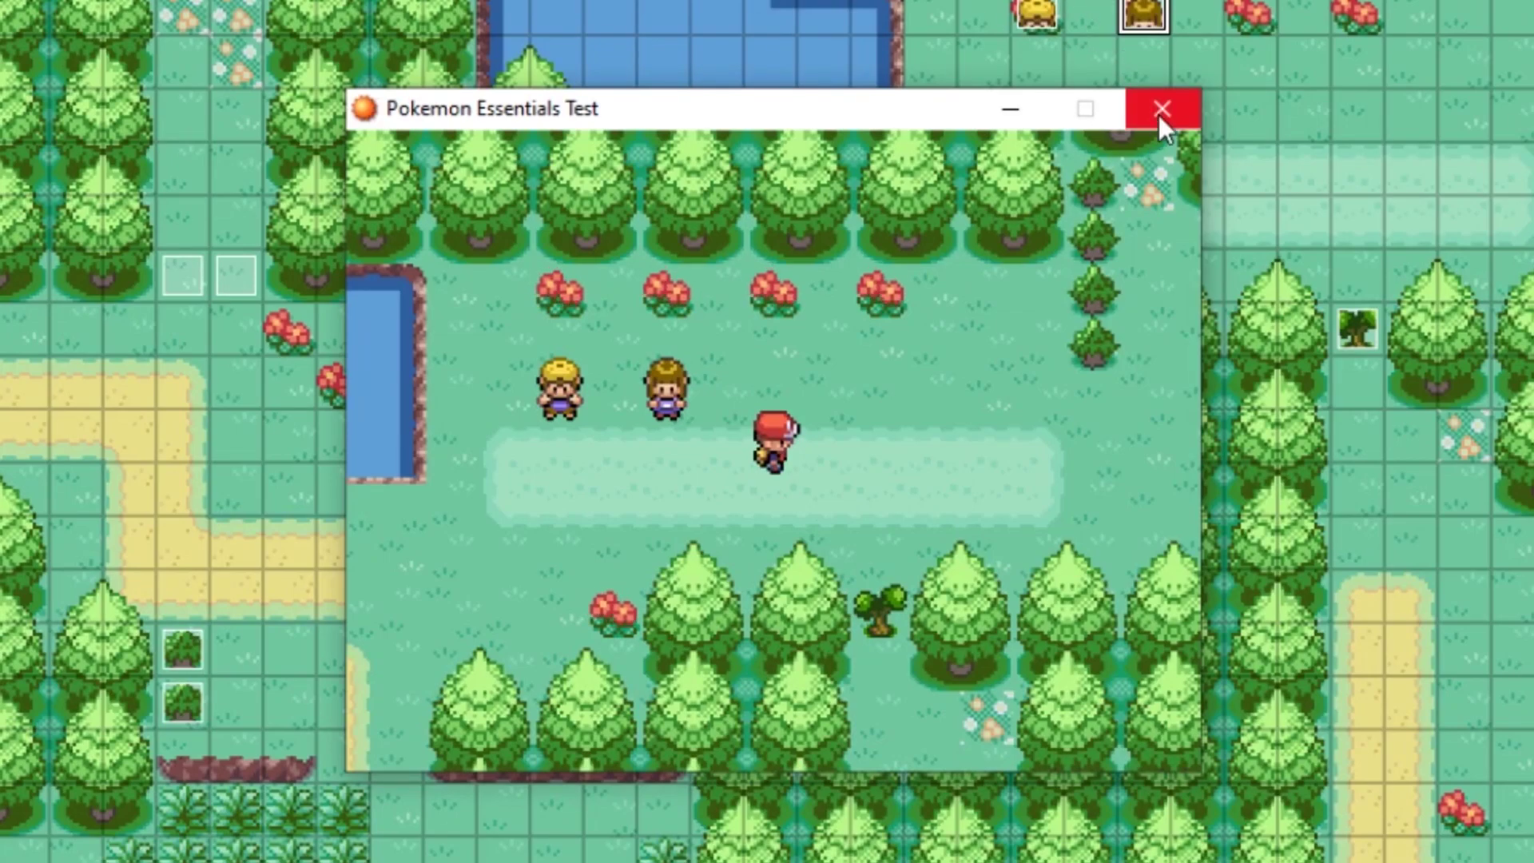
pyautogui.click(1163, 109)
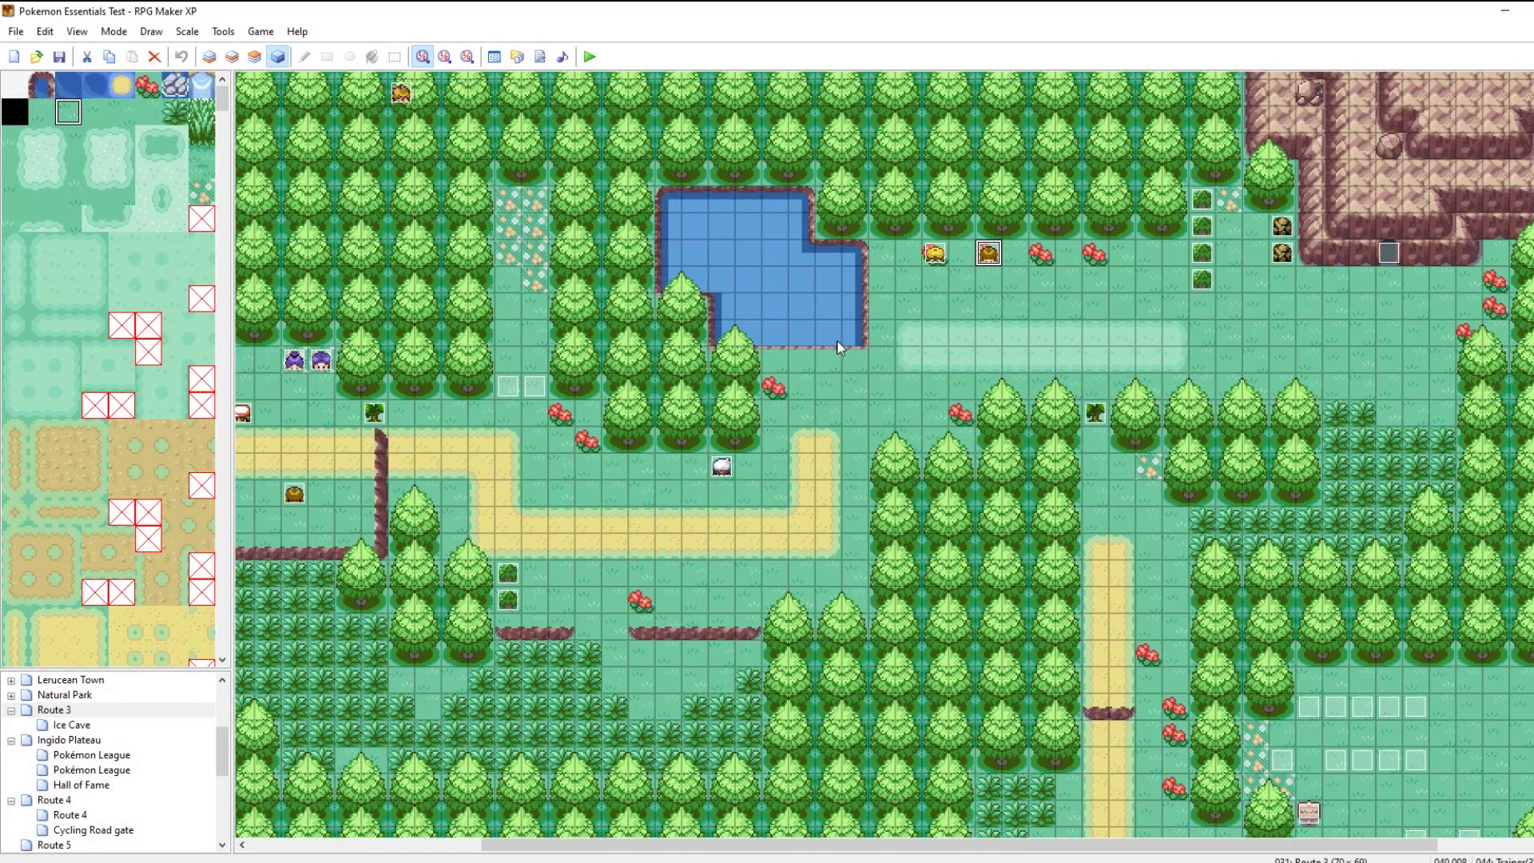
# Step: Return to the Pokemon Black and White album page and search it for 'cool'
pyautogui.click(941, 305)
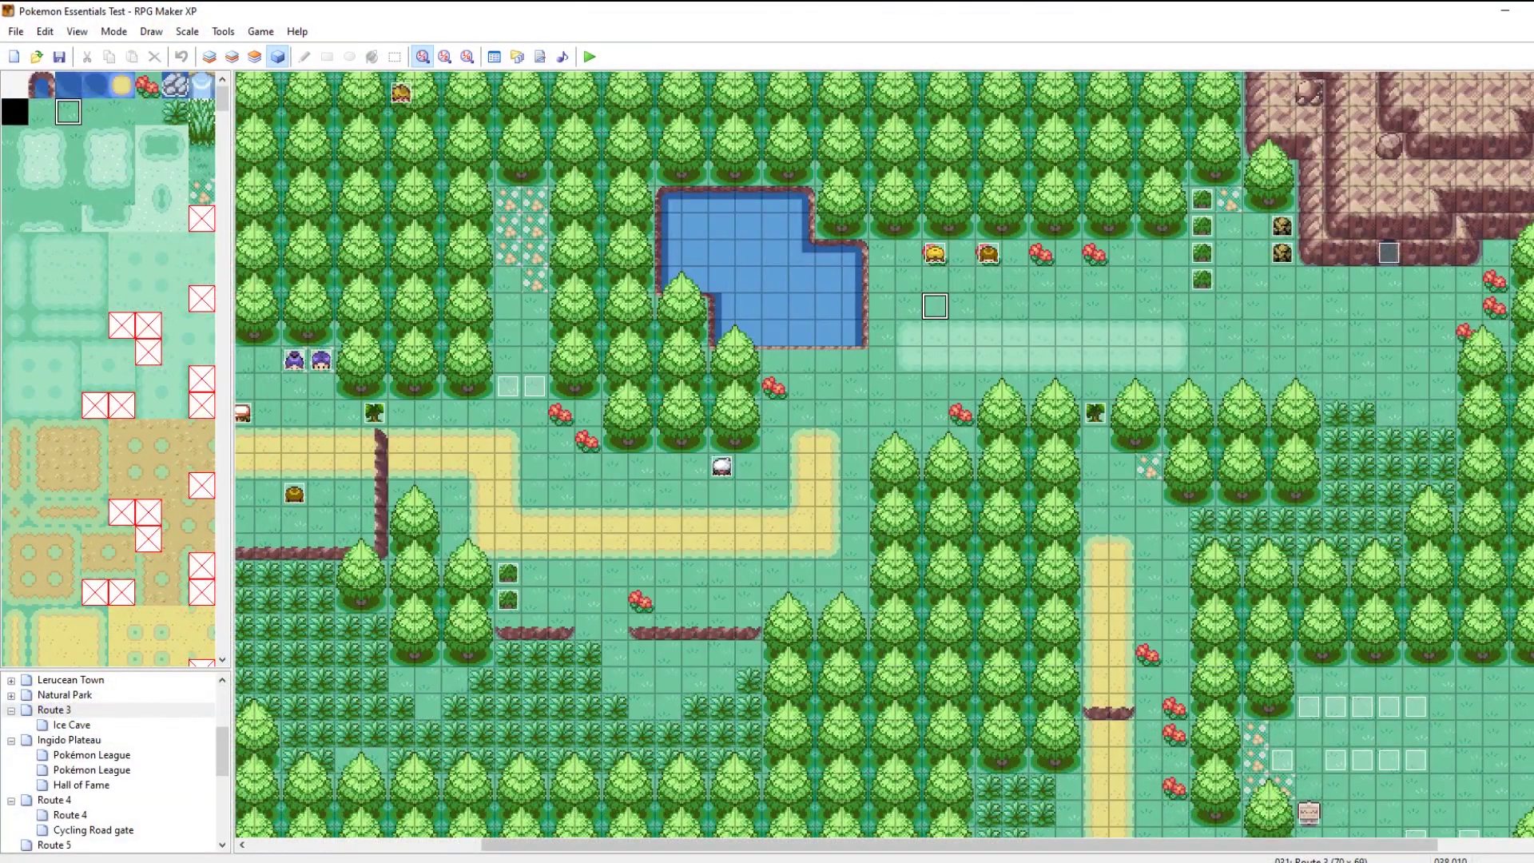
pyautogui.click(85, 815)
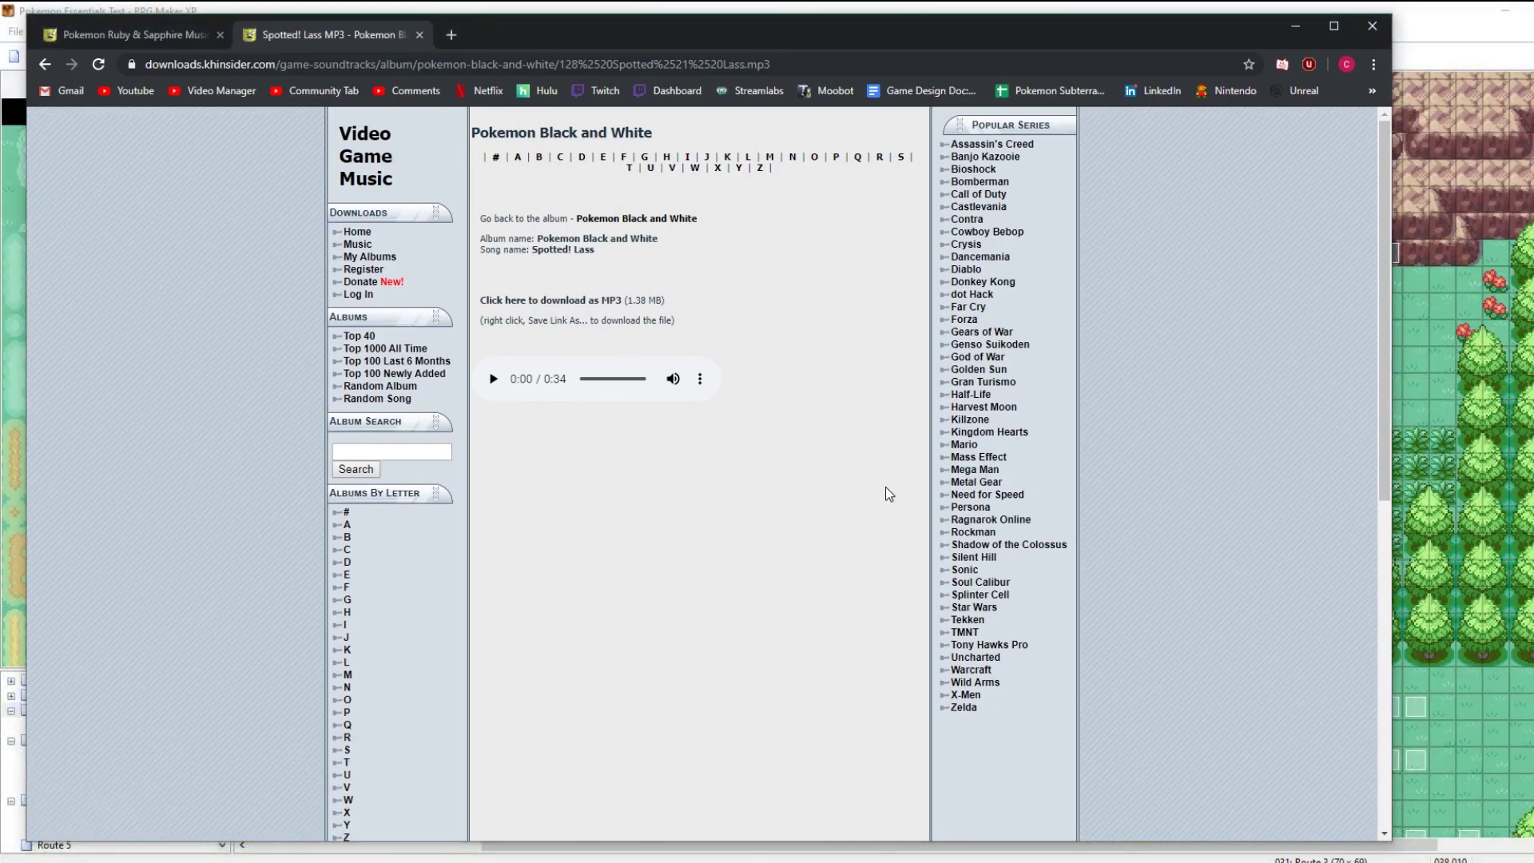
pyautogui.hotkey('alt', 'Left')
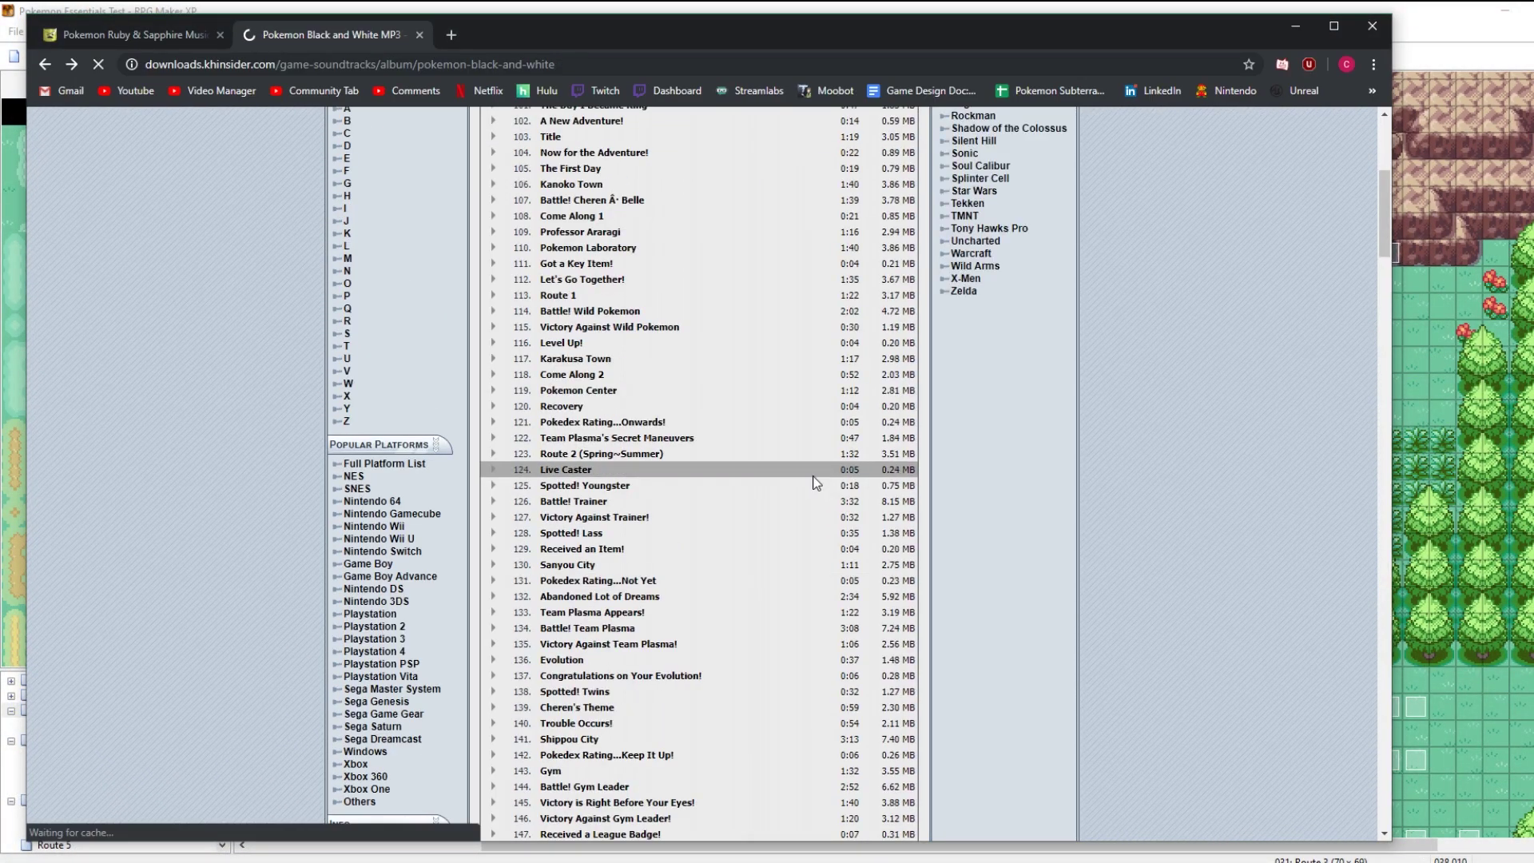
pyautogui.scroll(-15, 812, 483)
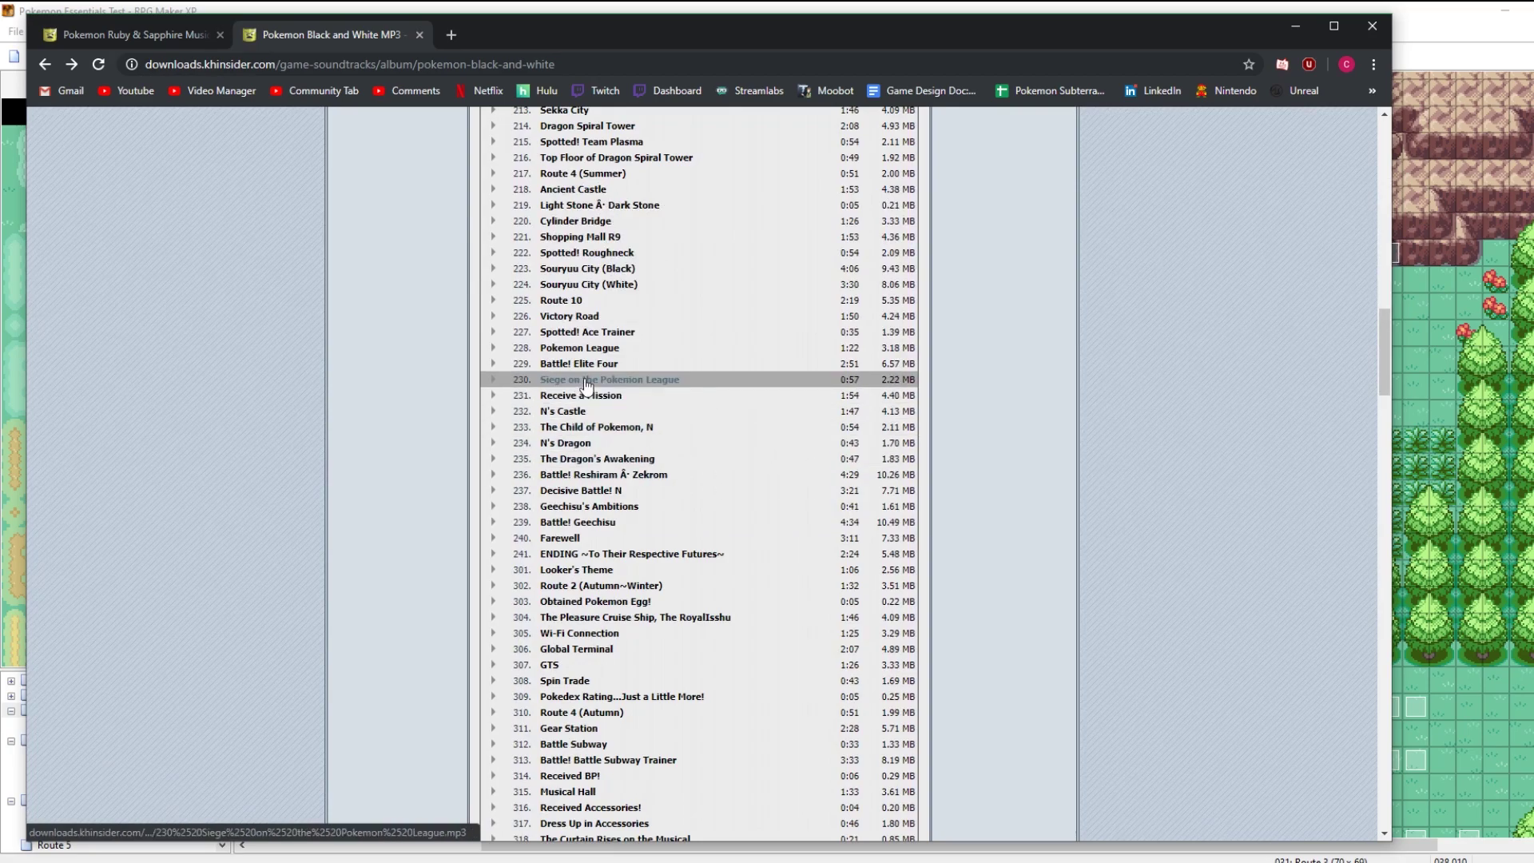
pyautogui.scroll(-6, 714, 560)
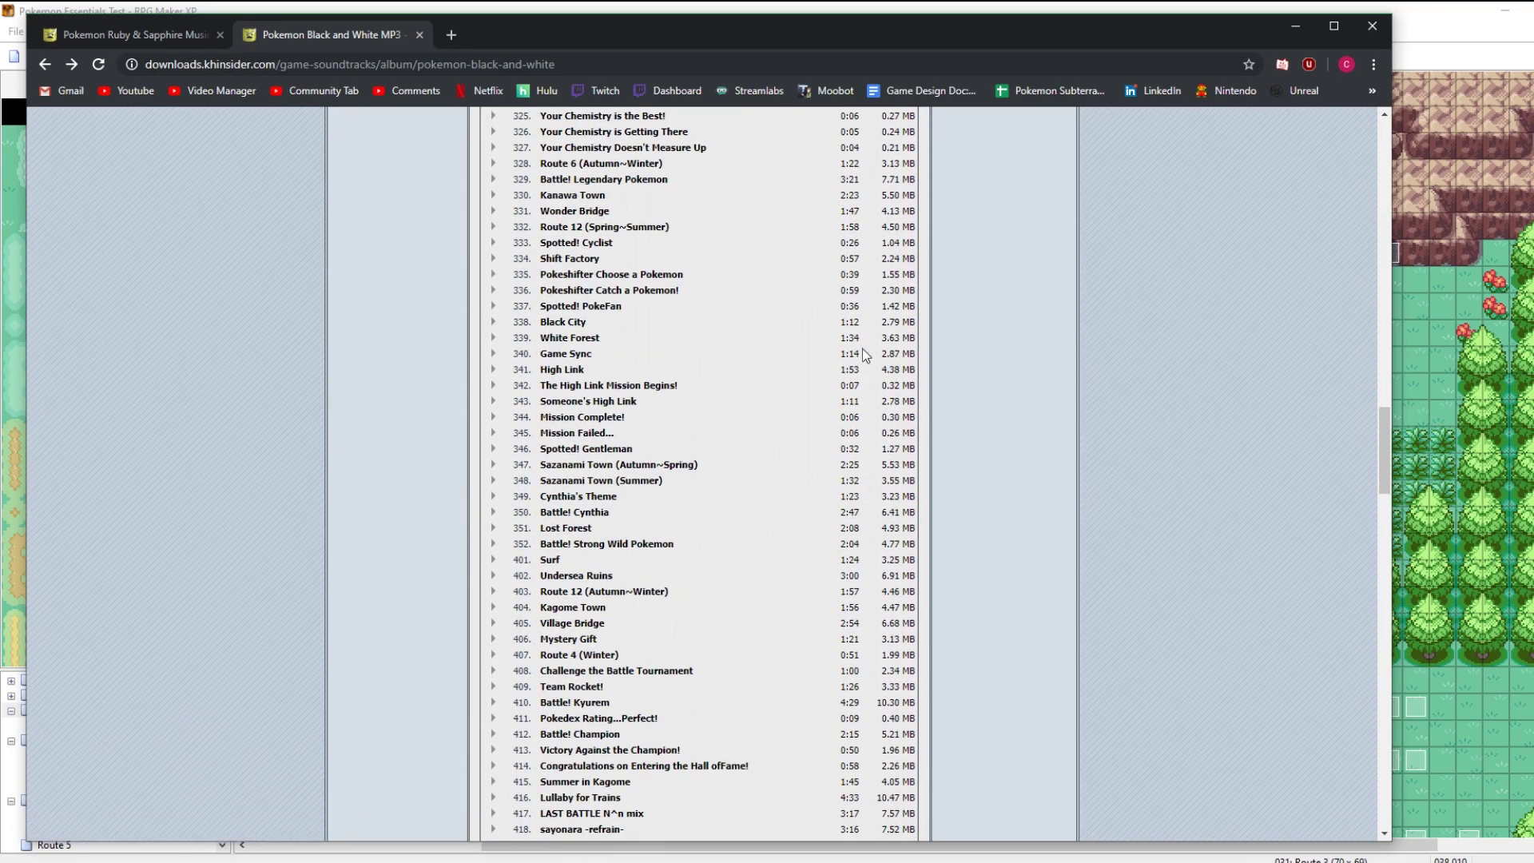
pyautogui.hotkey('ctrl', 'f')
pyautogui.write('cool')
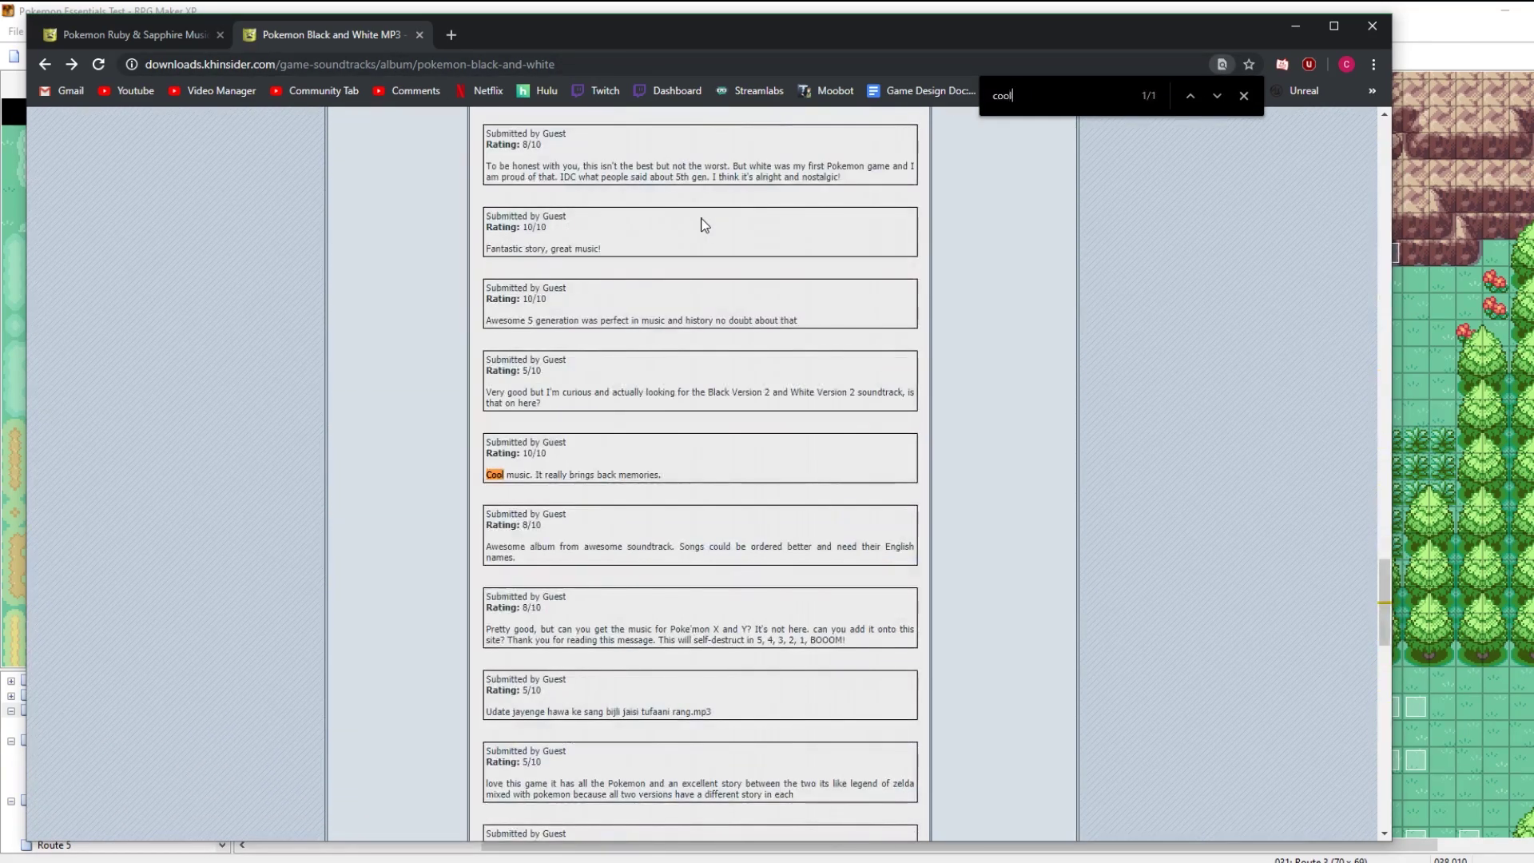
pyautogui.click(1244, 96)
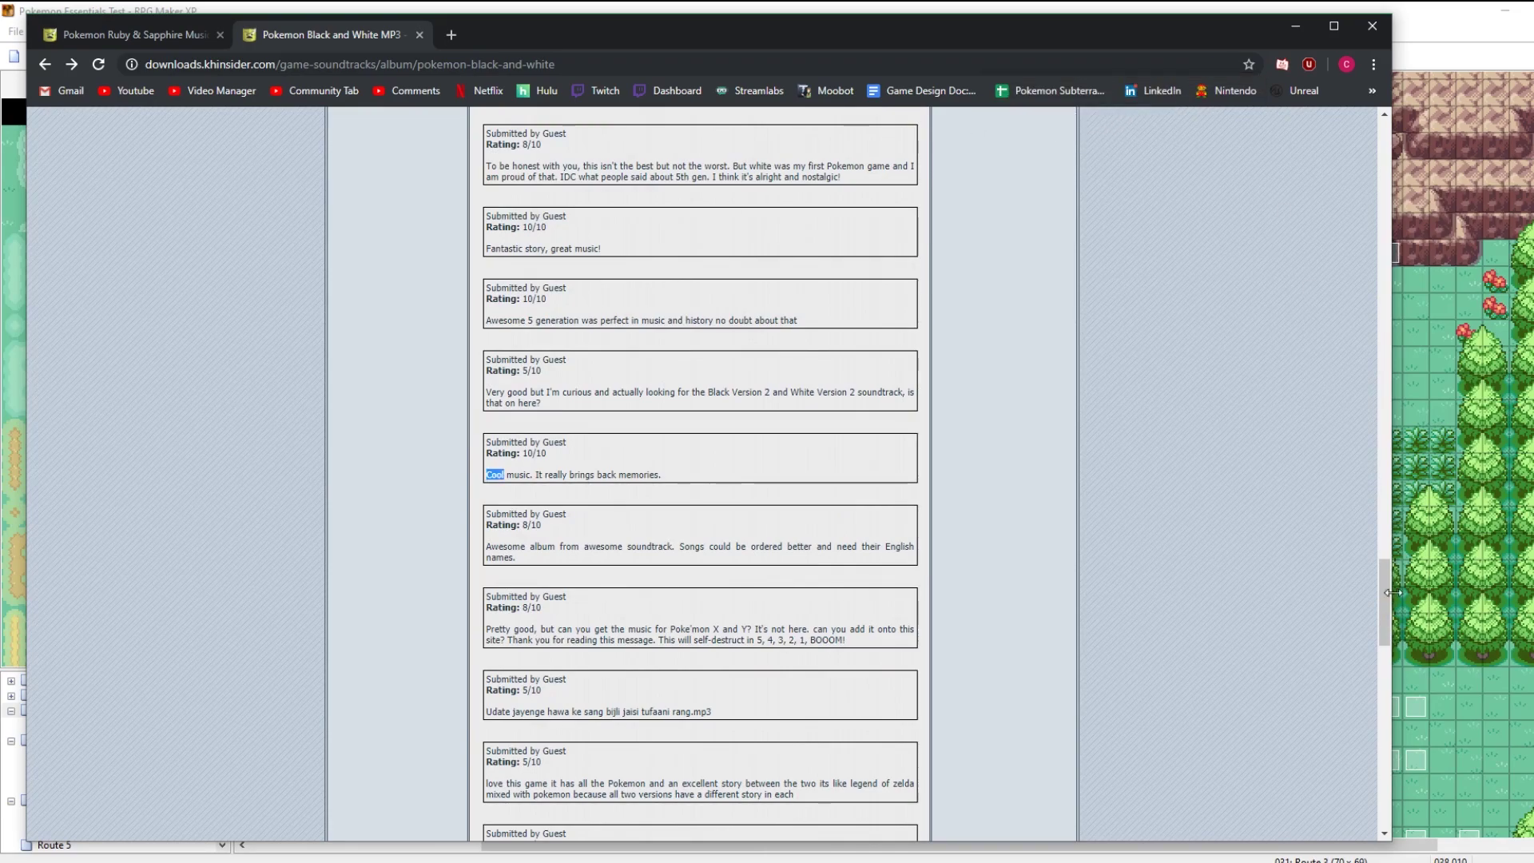
pyautogui.moveTo(1387, 601); pyautogui.dragTo(1383, 434)
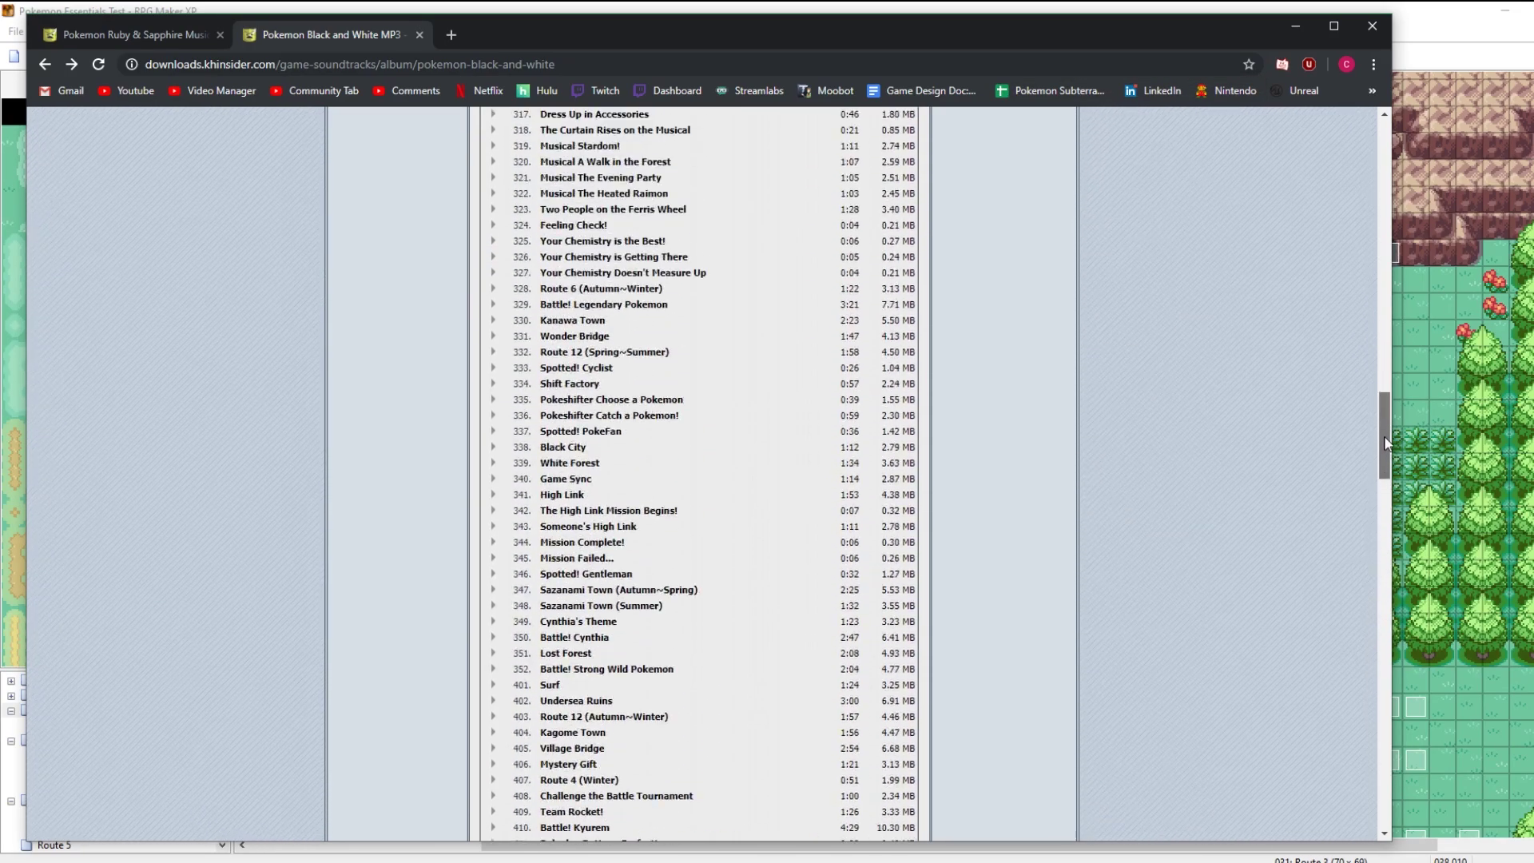
# Step: Switch to the Pokemon Ruby & Sapphire album and play the Look! Cooltrainer track
pyautogui.click(115, 43)
pyautogui.scroll(-15, 903, 545)
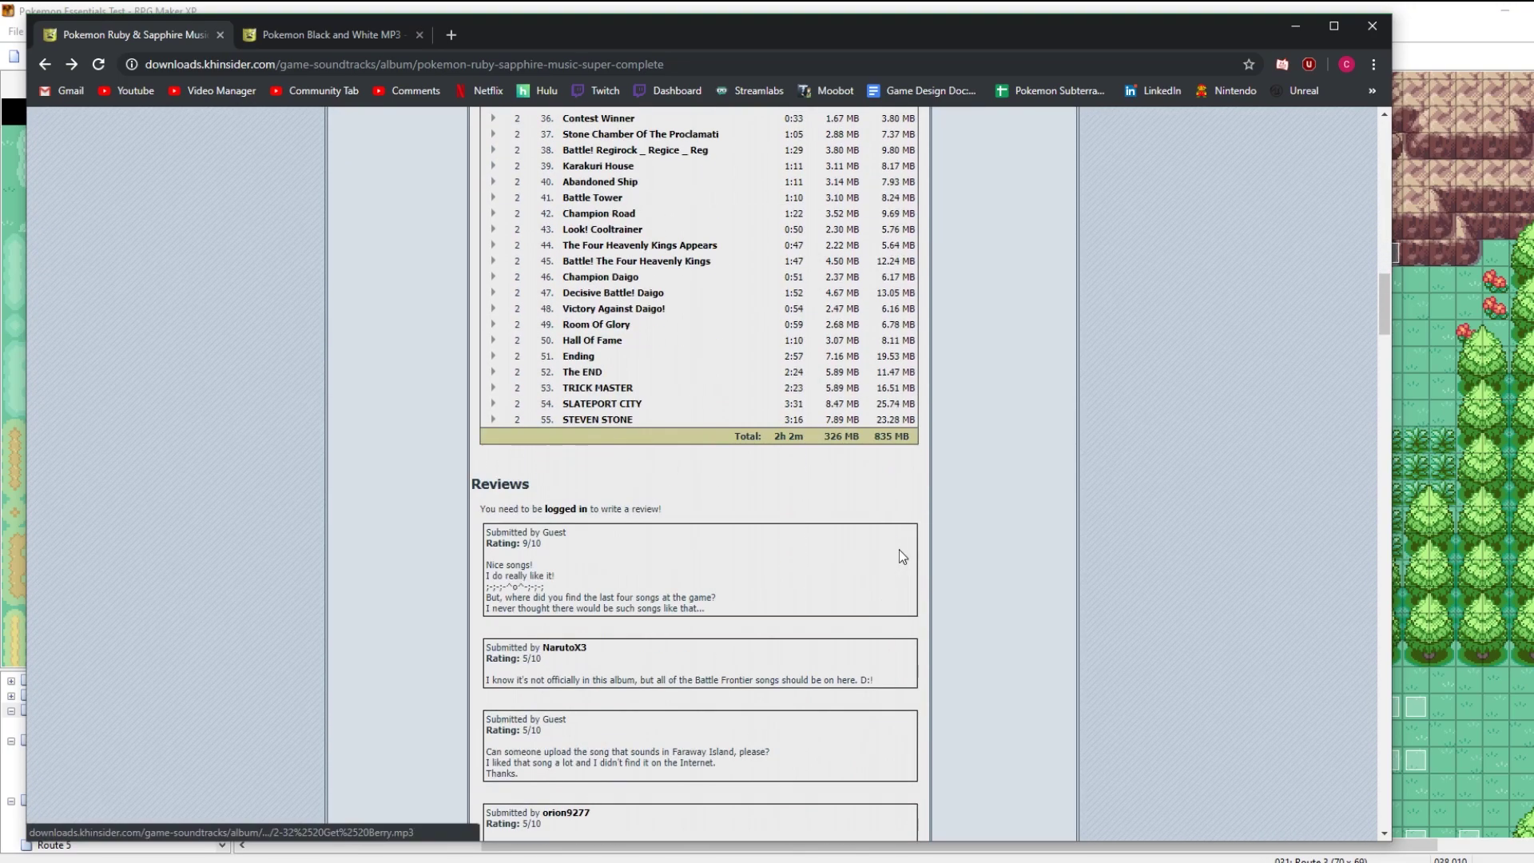
pyautogui.scroll(3, 899, 549)
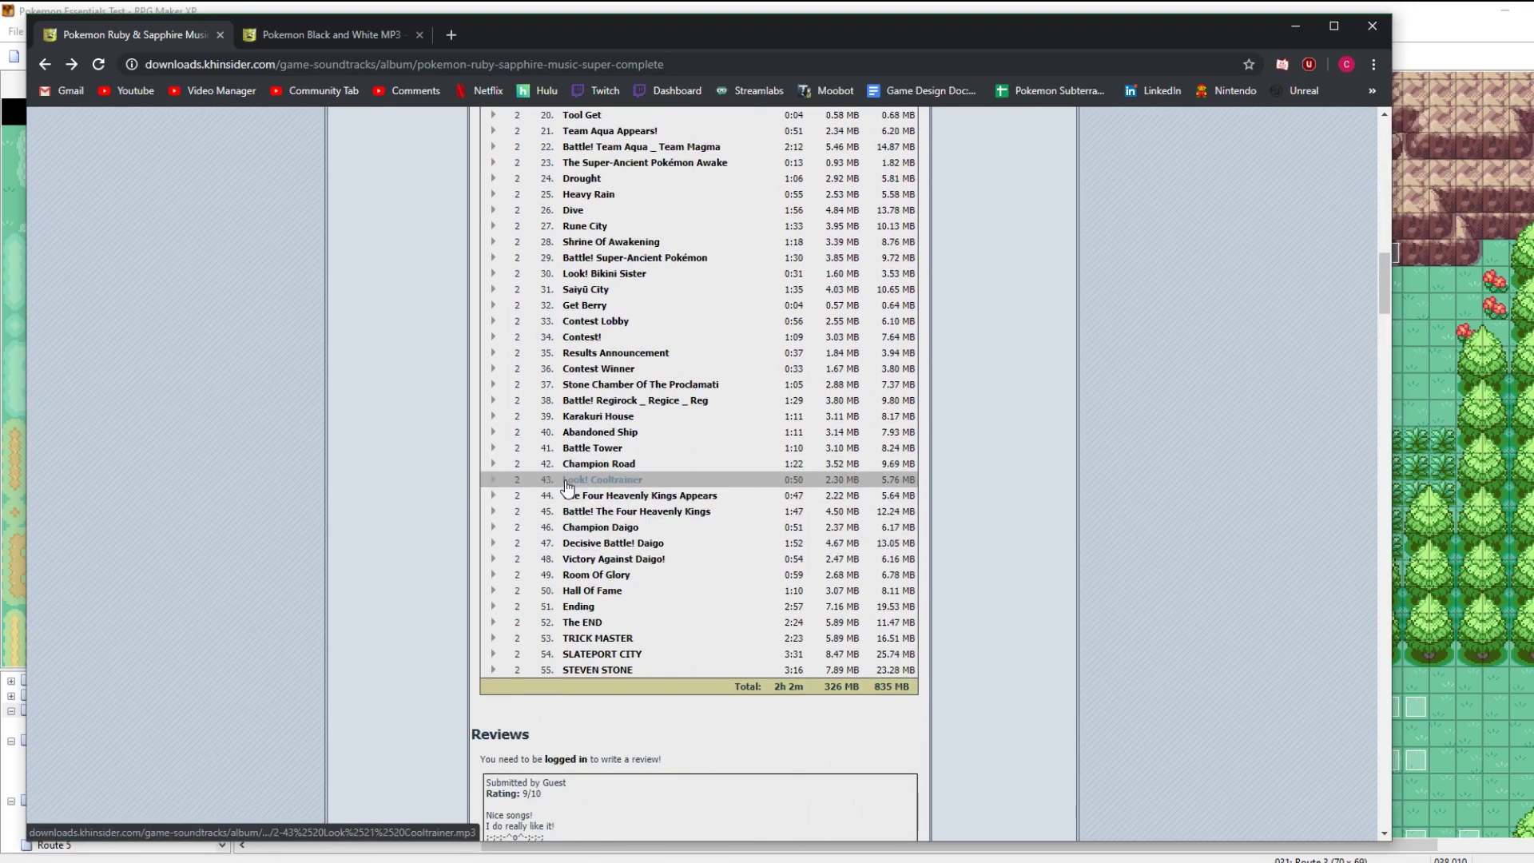
pyautogui.click(492, 480)
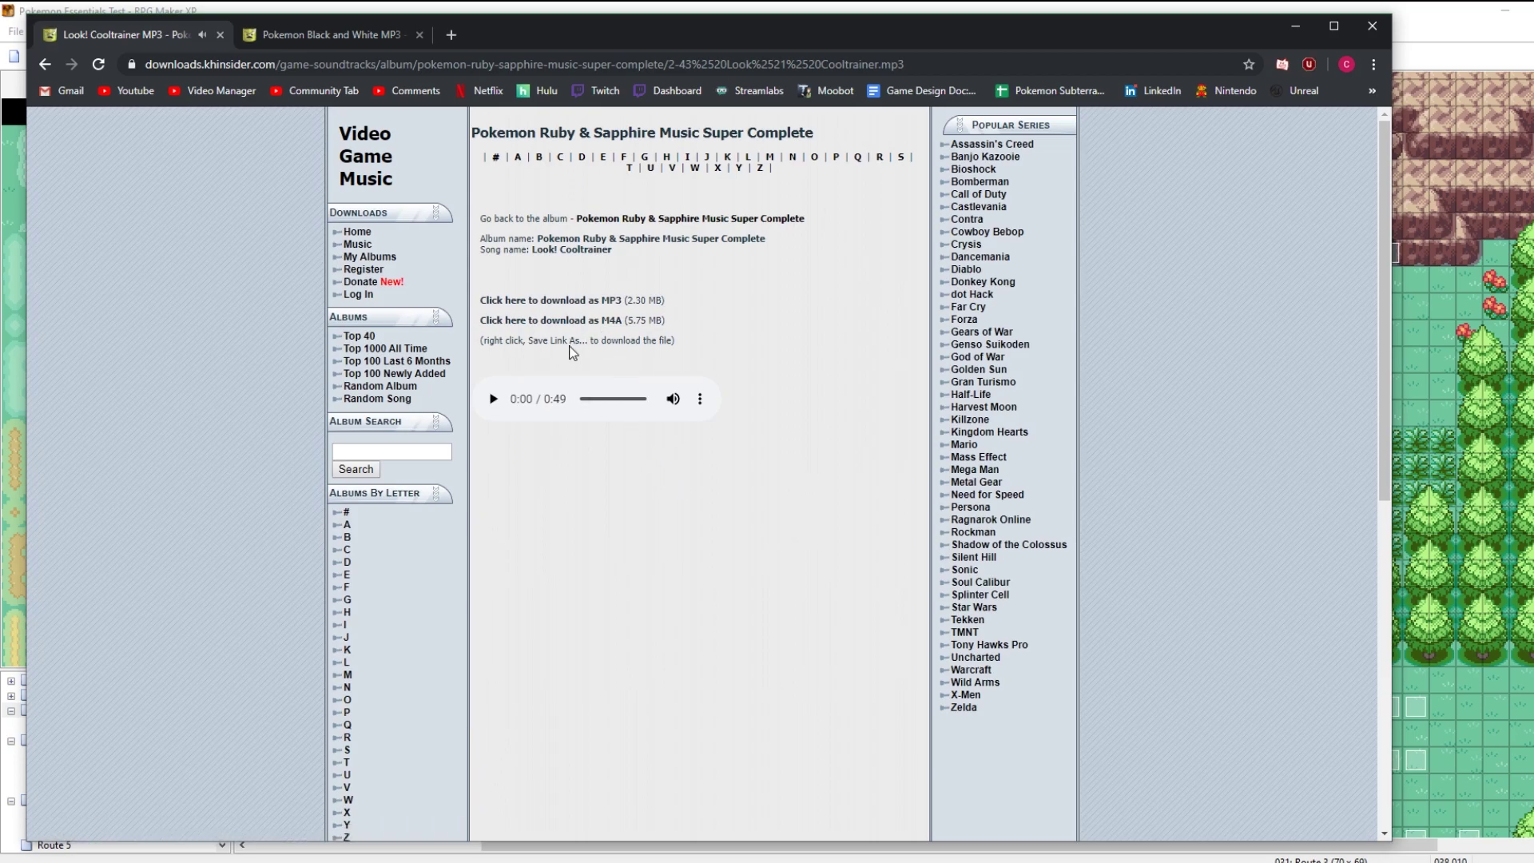
# Step: Save the Look! Cooltrainer MP3 link as Cooltrainer.mp3 and dismiss the download notice
pyautogui.rightClick(544, 305)
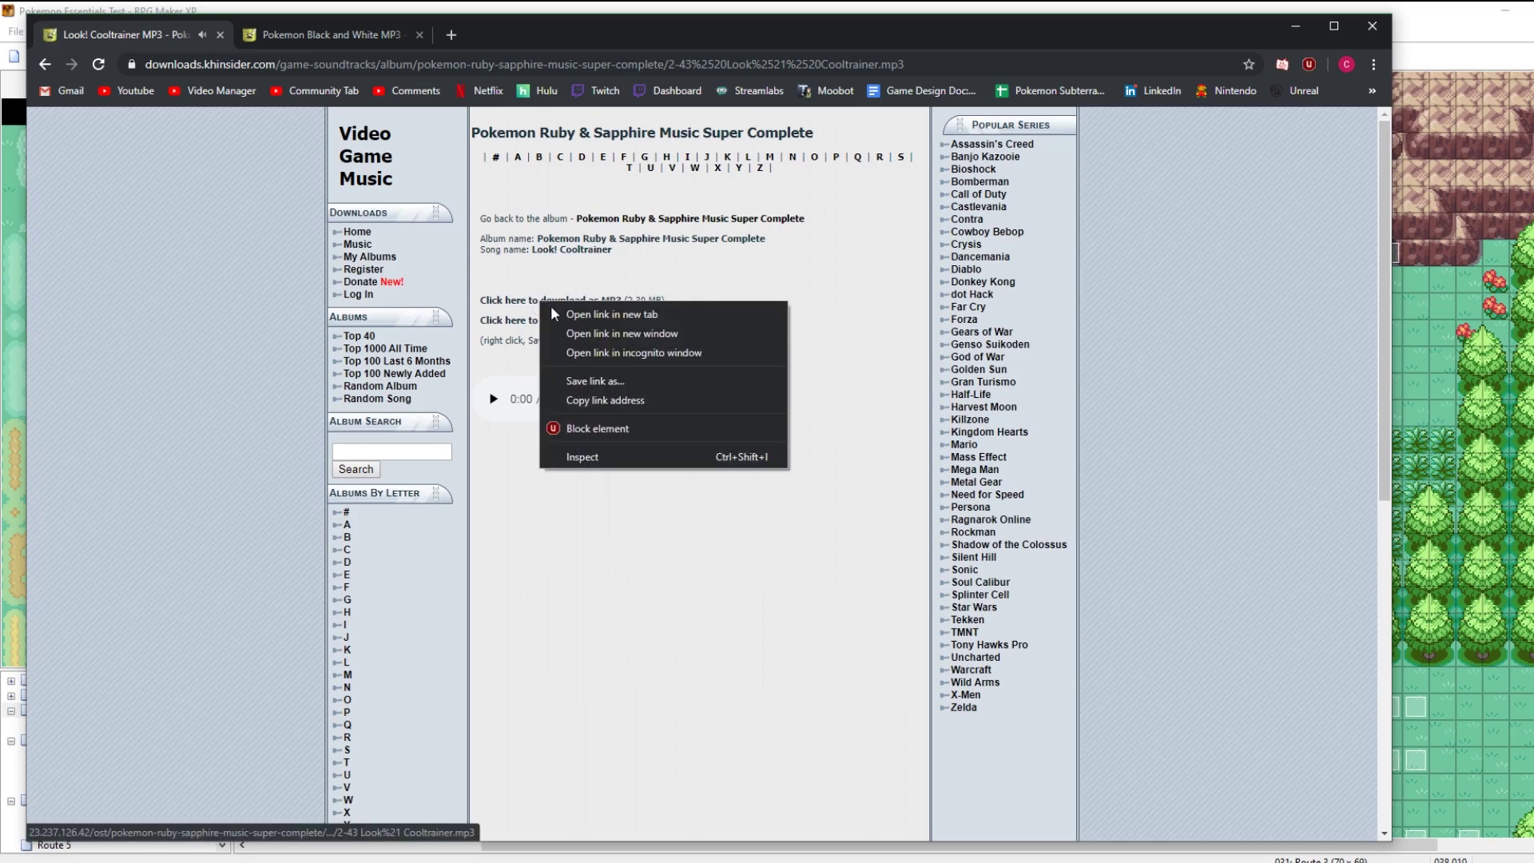
pyautogui.click(592, 372)
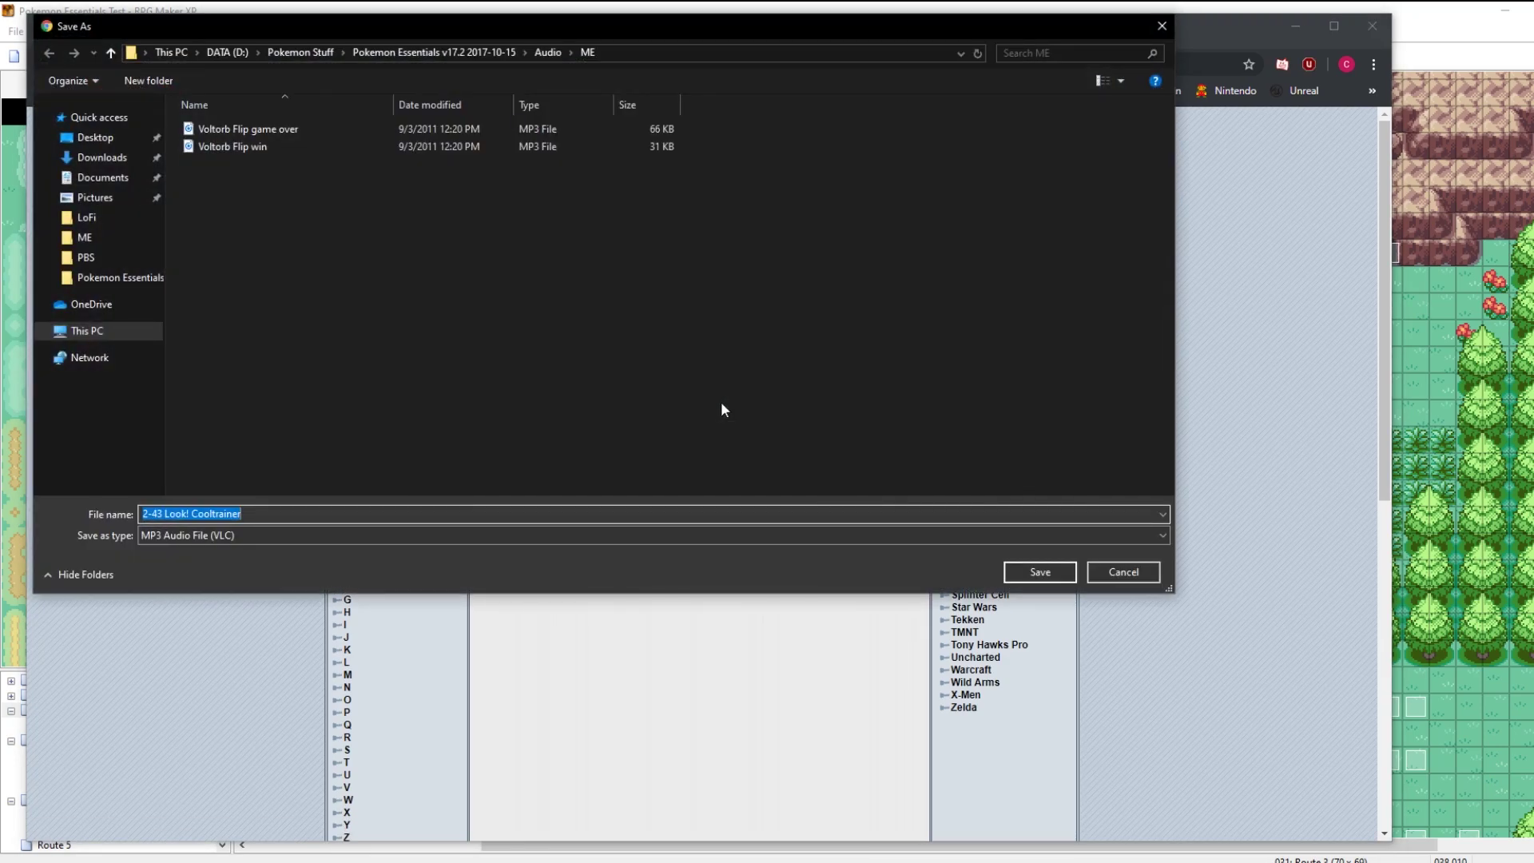
pyautogui.write('Cooltrainer')
pyautogui.press('Return')
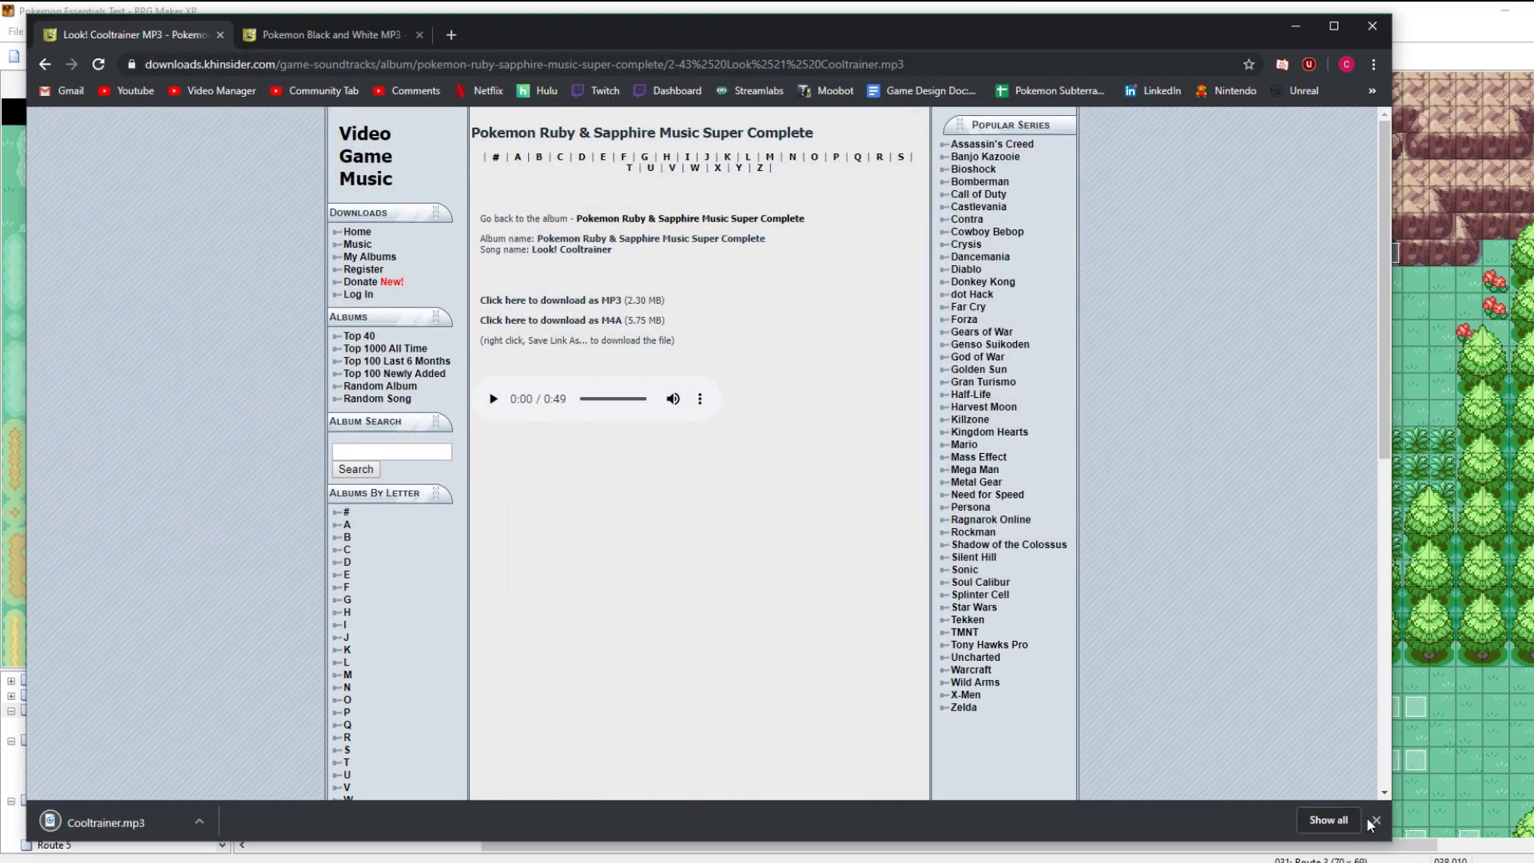
pyautogui.click(1375, 822)
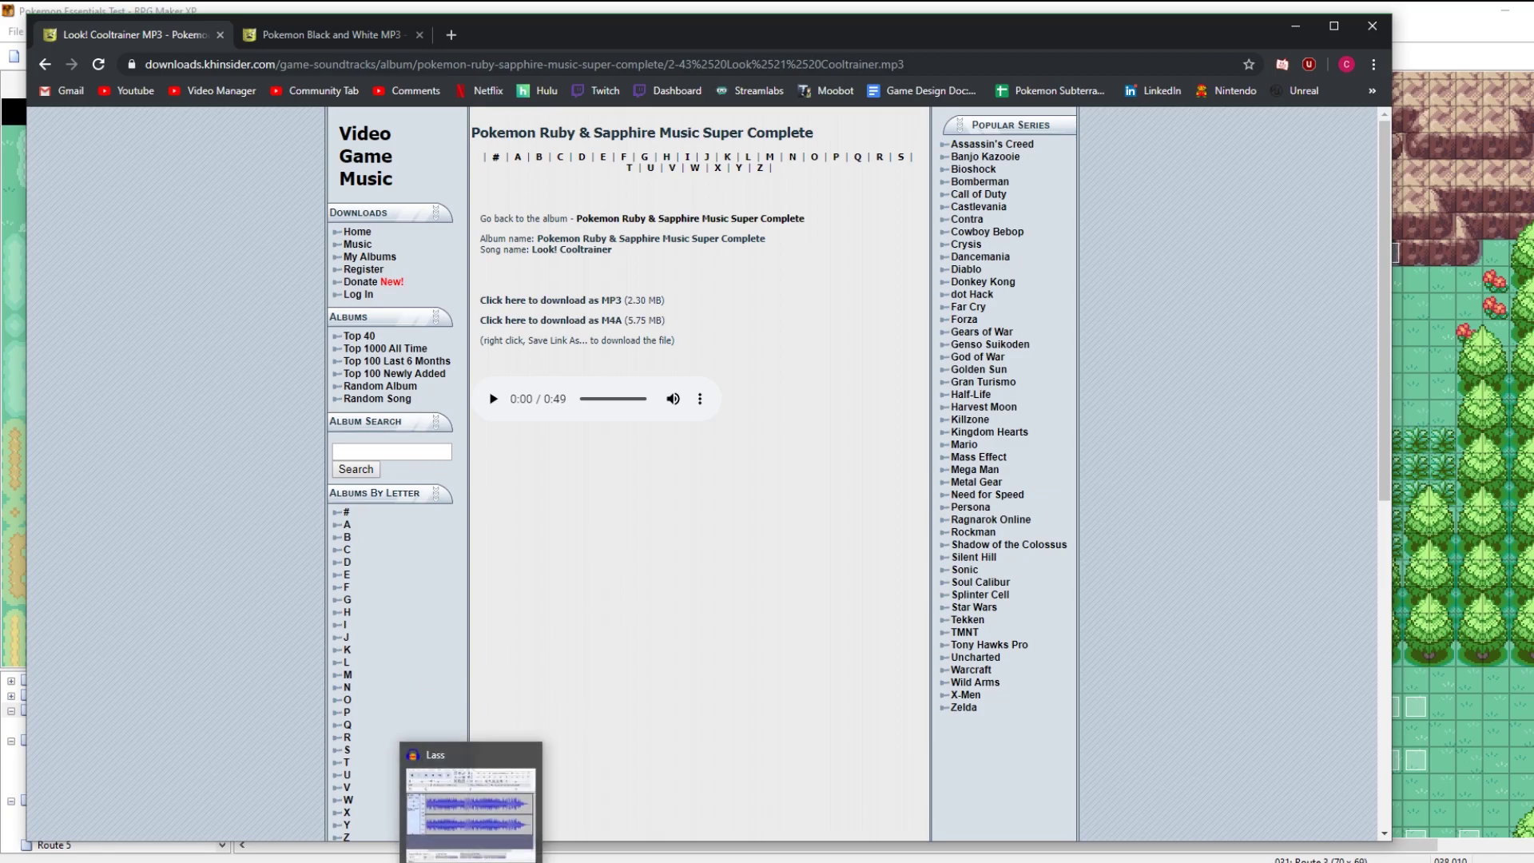
# Step: Remove the Lass track from Audacity and preview Cooltrainer.mp3 from the ME folder
pyautogui.click(465, 796)
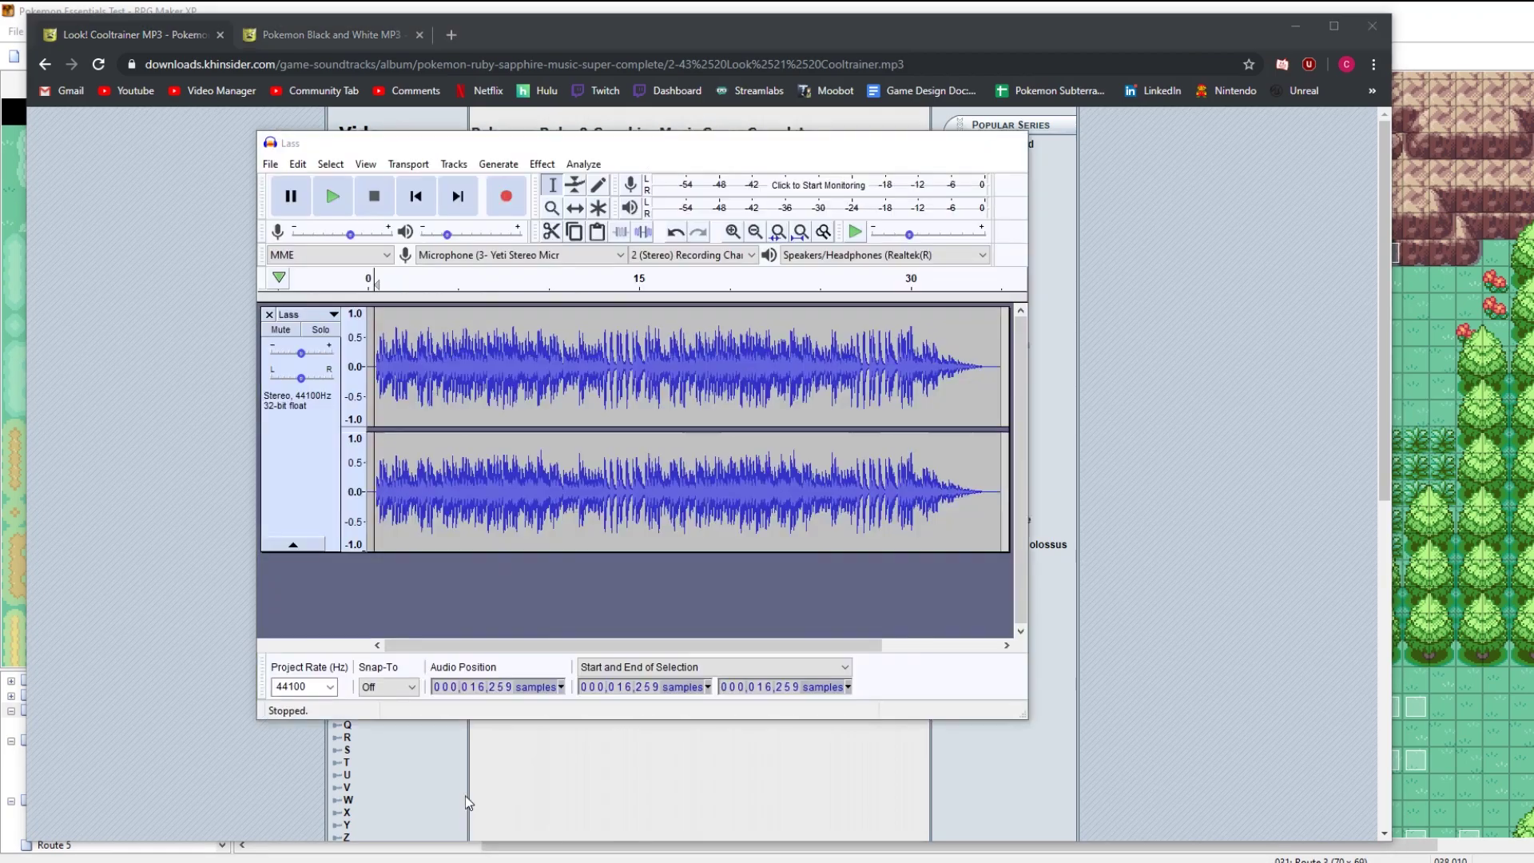
pyautogui.click(269, 314)
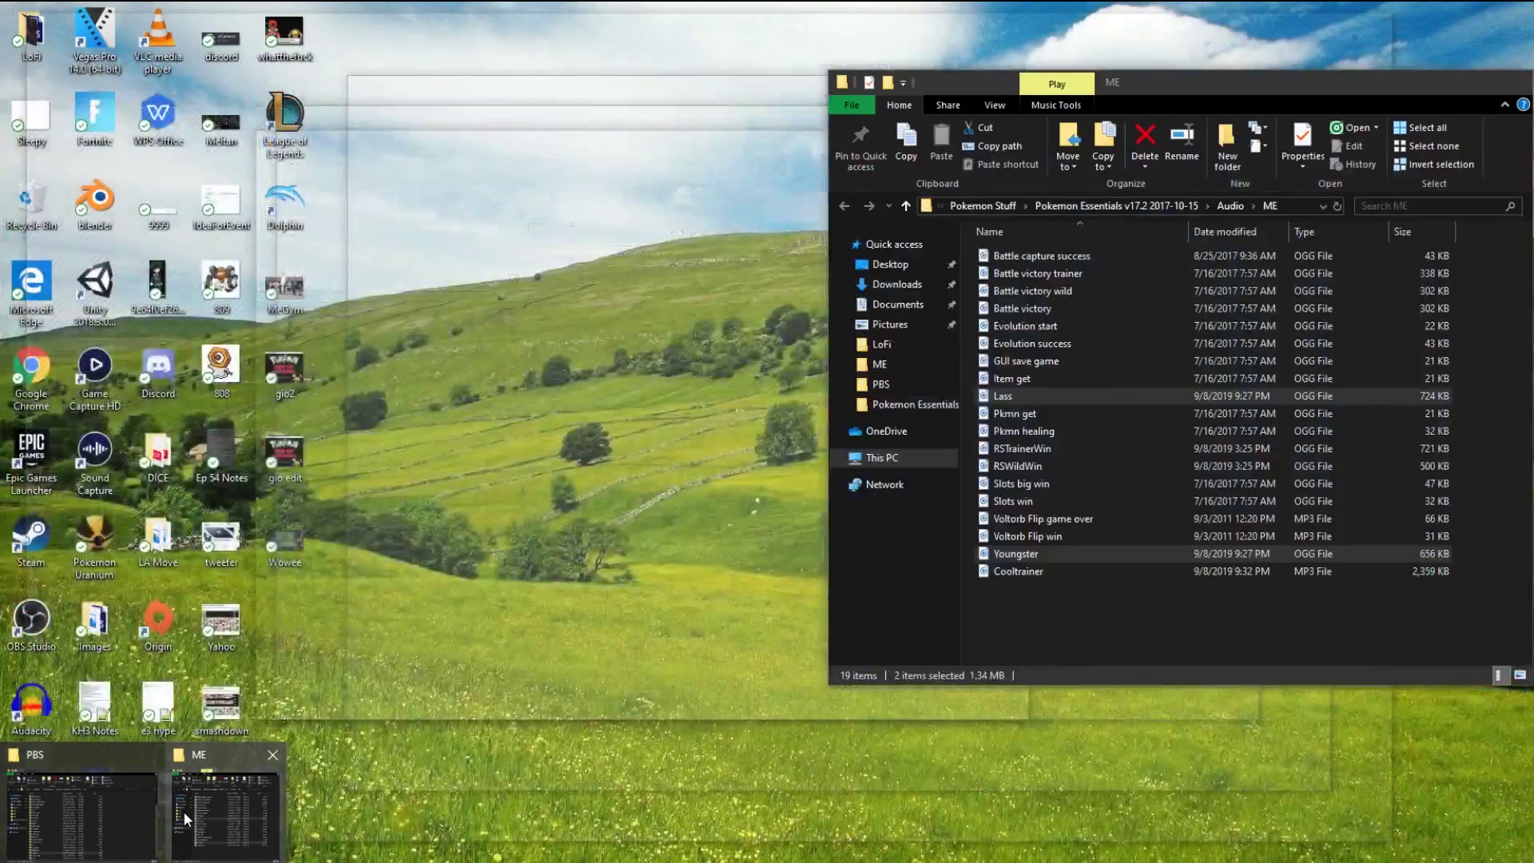
pyautogui.click(183, 811)
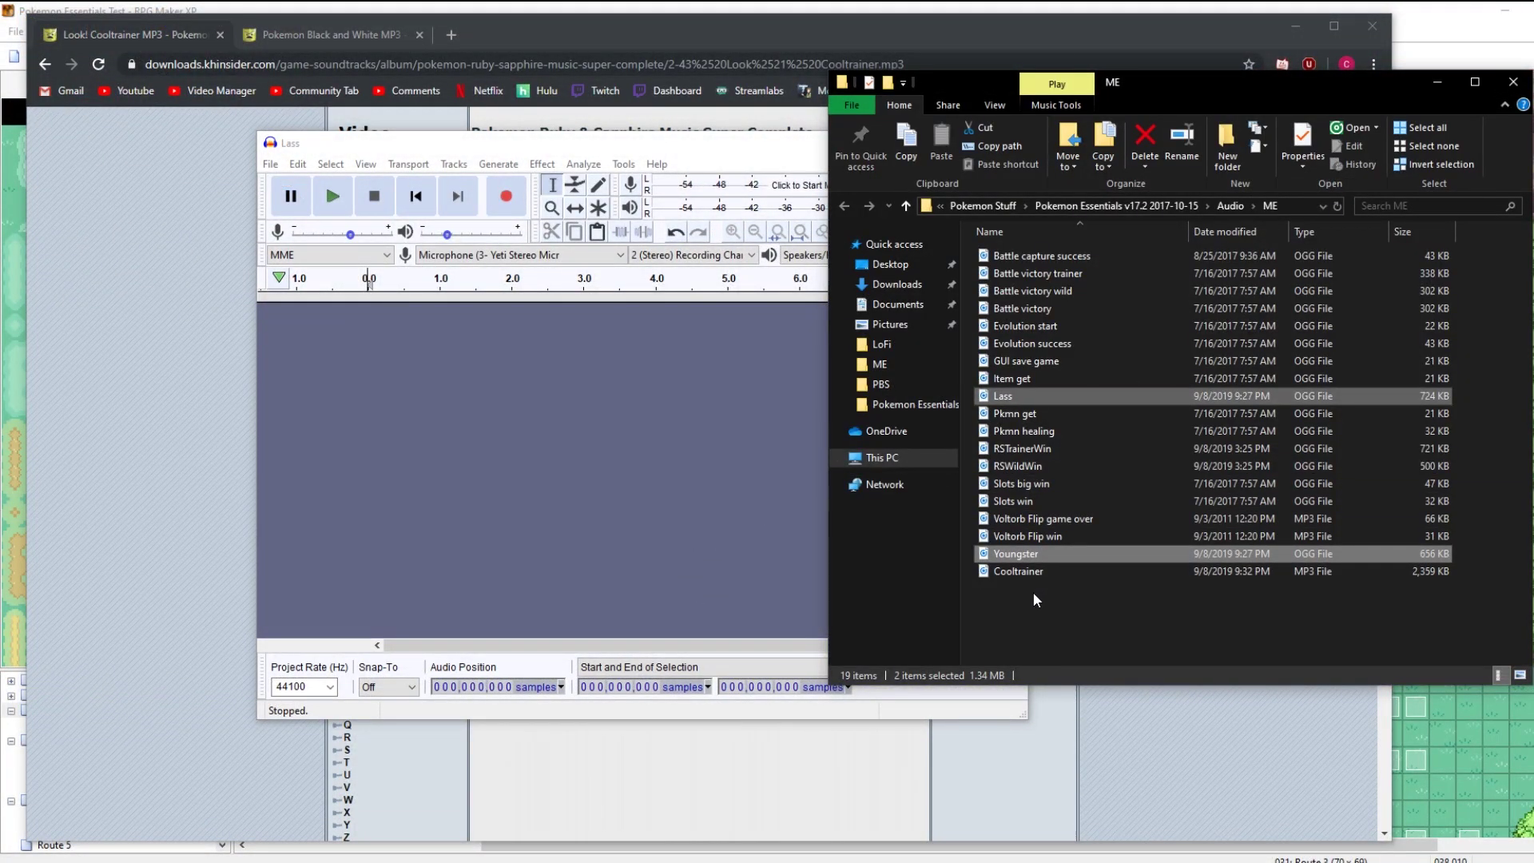
pyautogui.click(1030, 572)
pyautogui.click(601, 501)
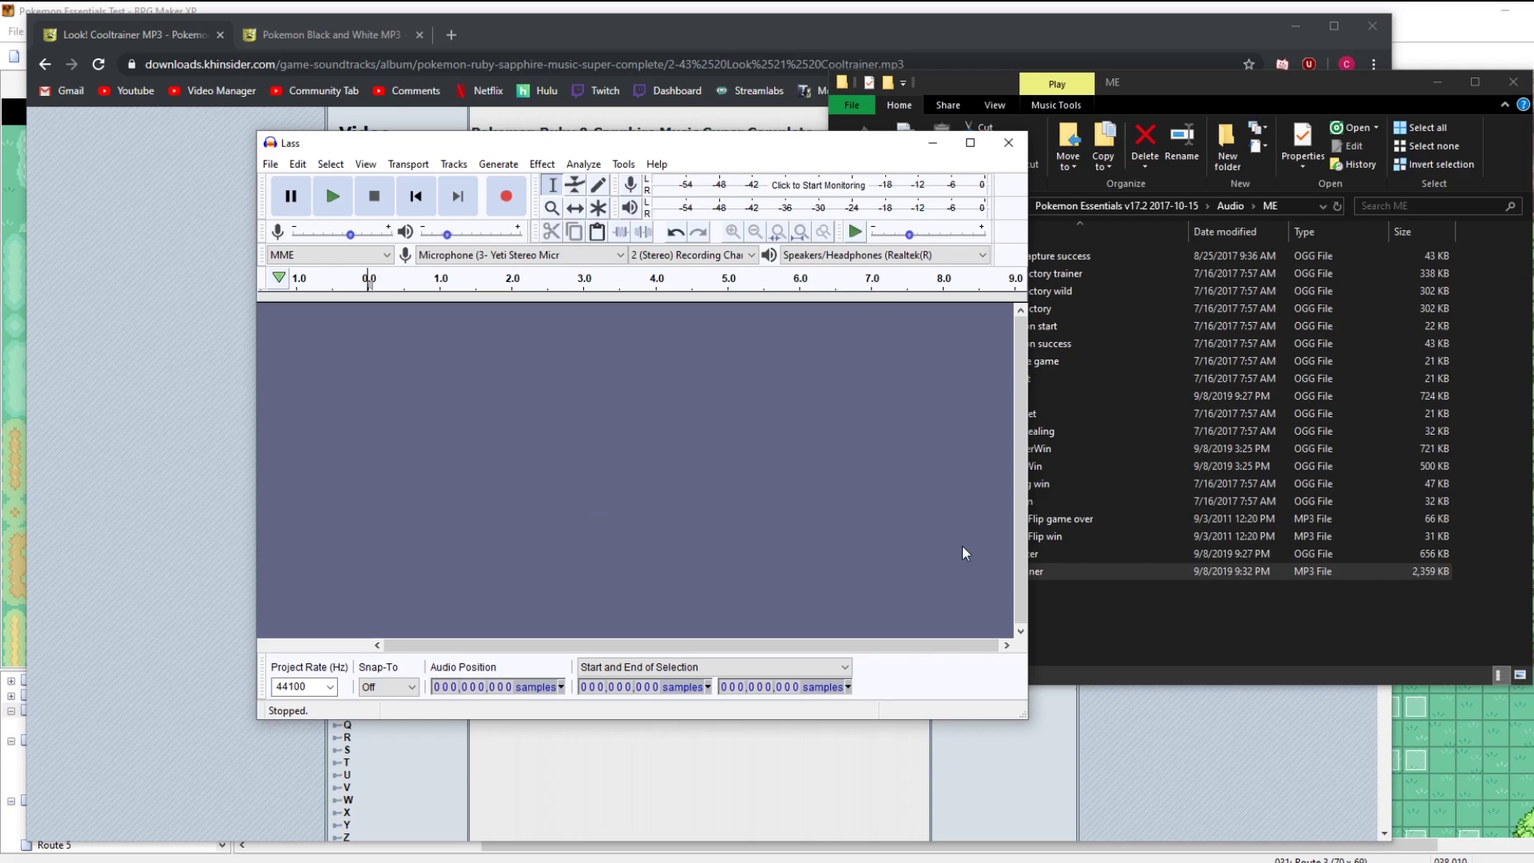
pyautogui.click(1046, 572)
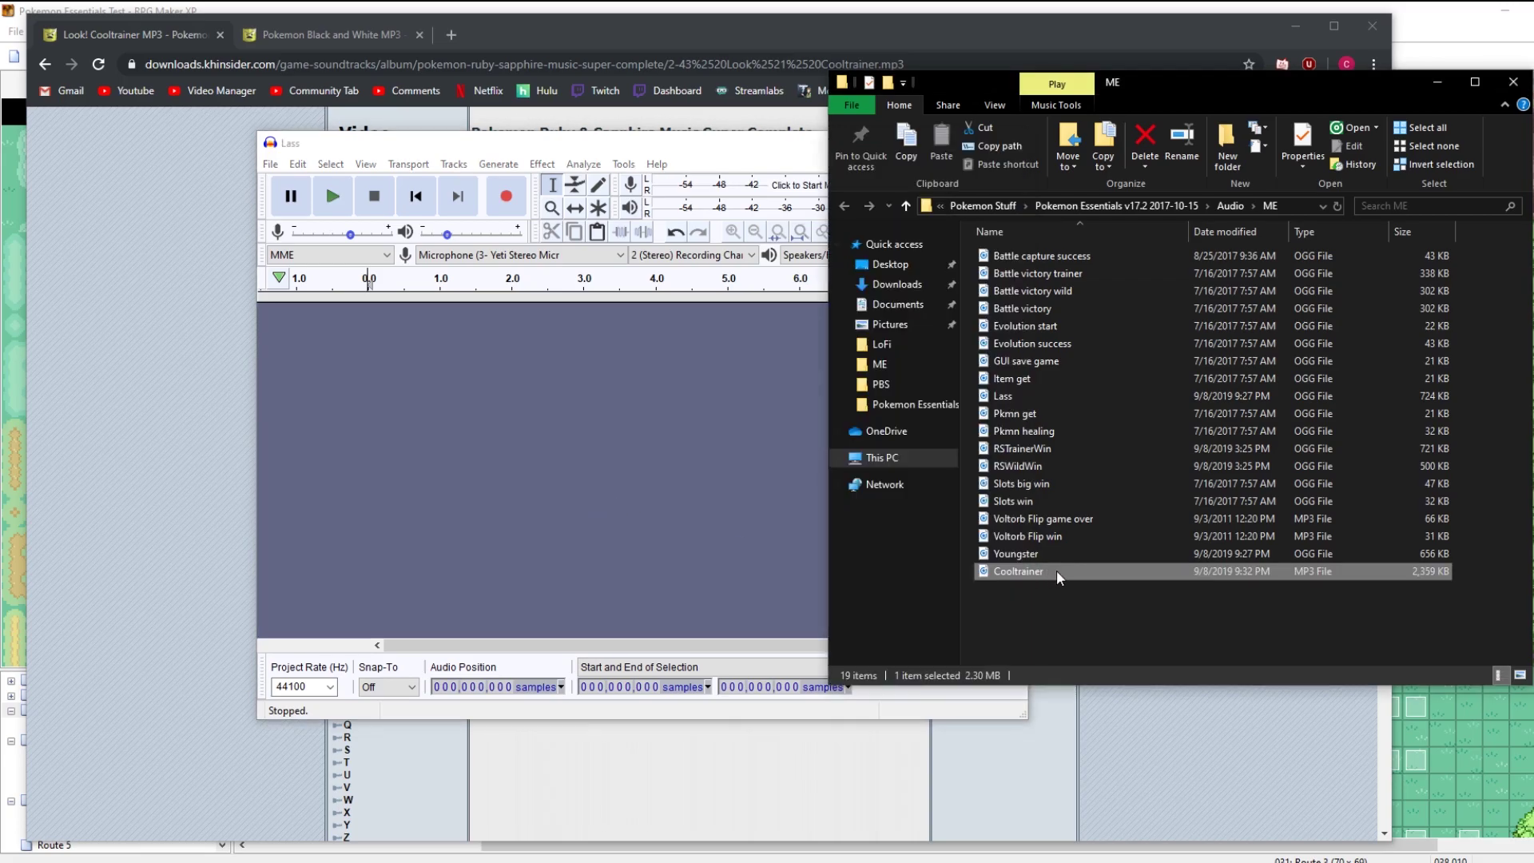
pyautogui.doubleClick(1000, 569)
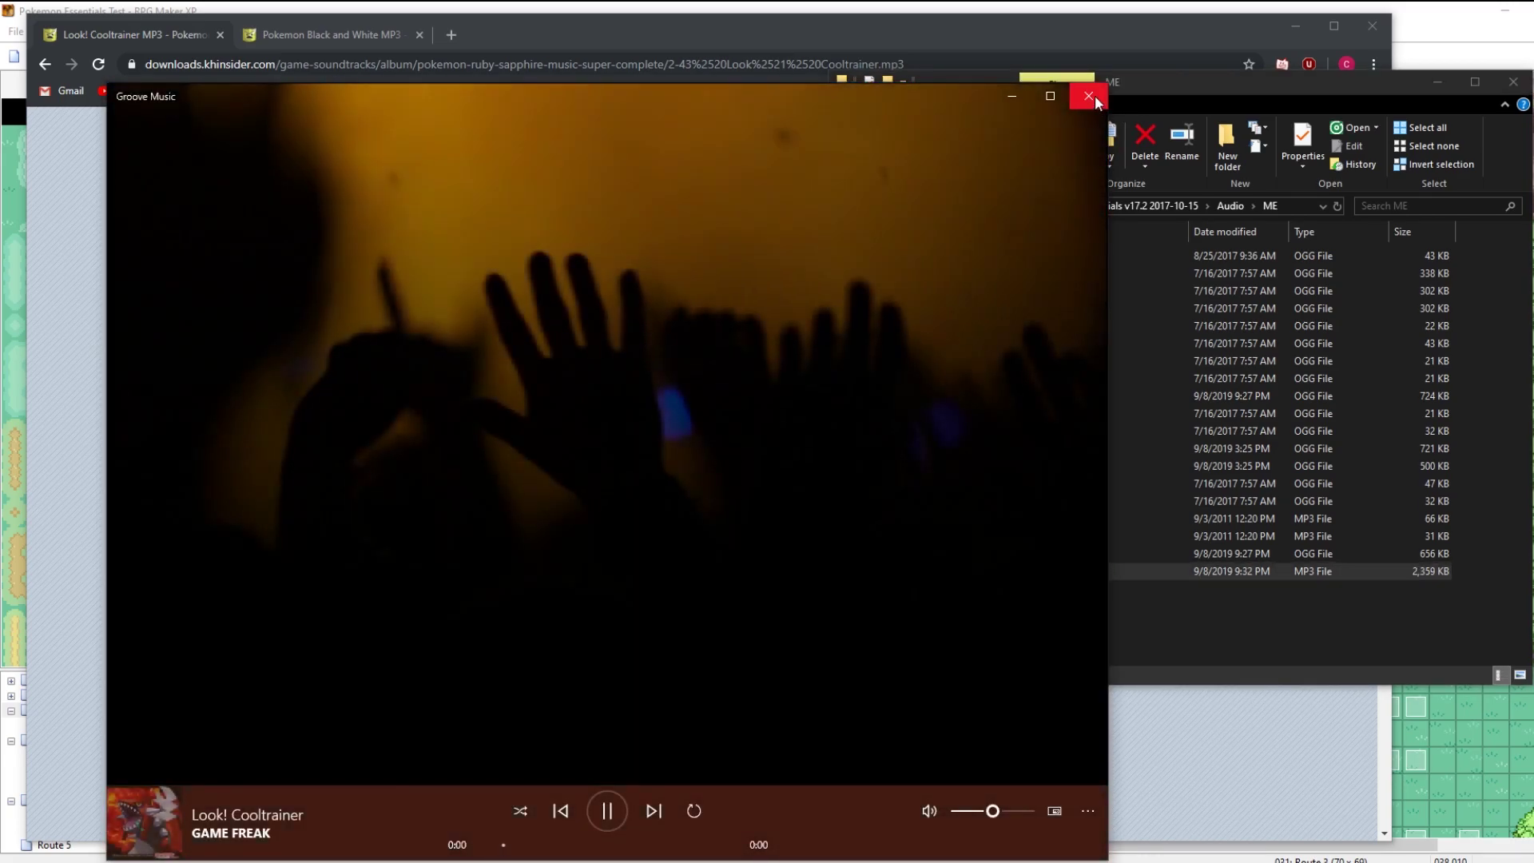
pyautogui.click(1093, 93)
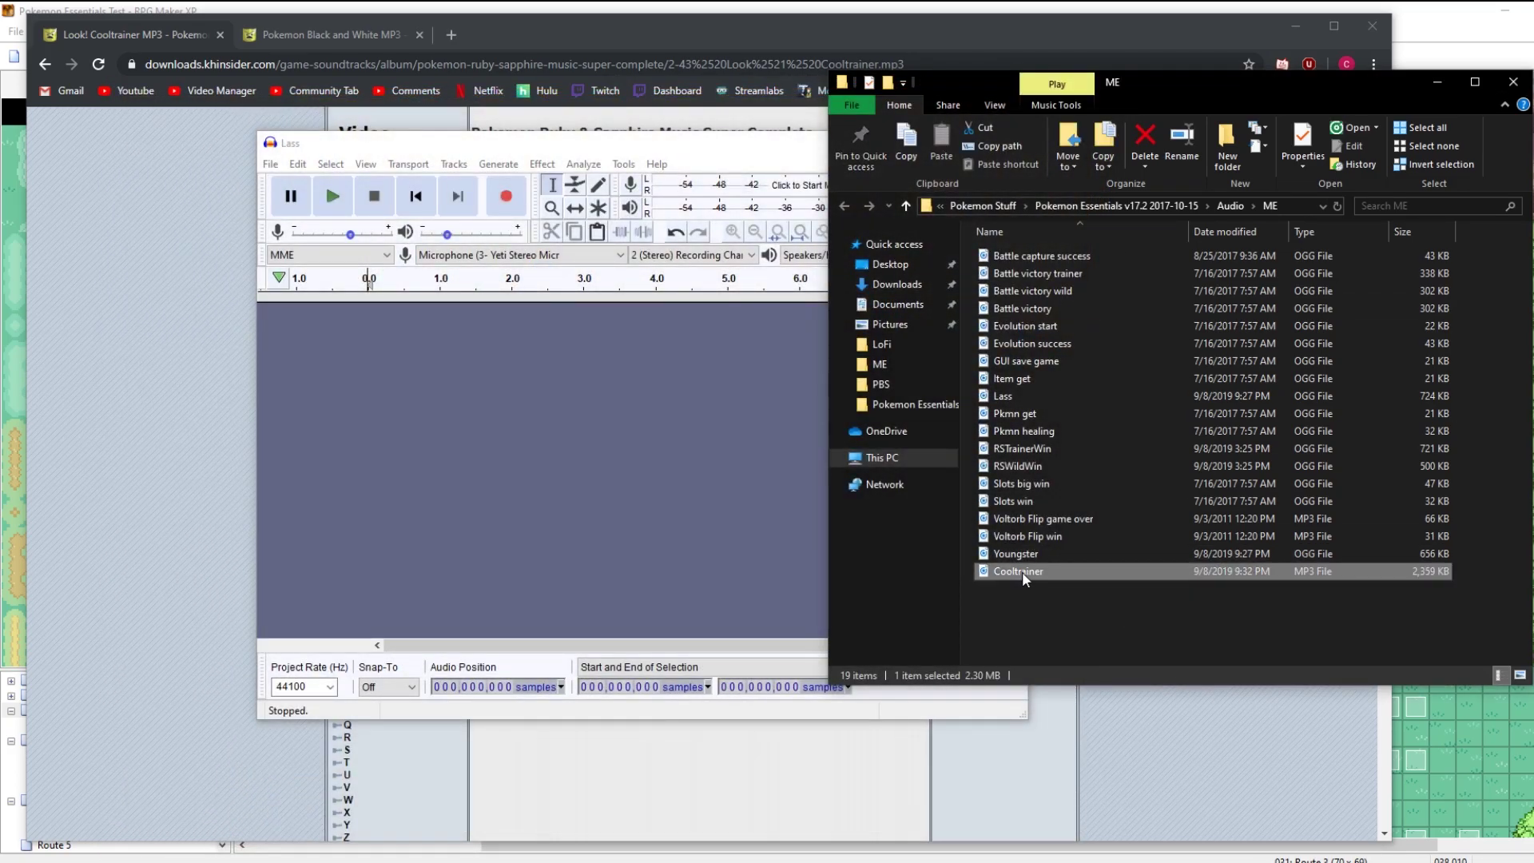
# Step: Load Cooltrainer.mp3 into Audacity and apply Amplify to the whole track
pyautogui.moveTo(1023, 572); pyautogui.dragTo(645, 515)
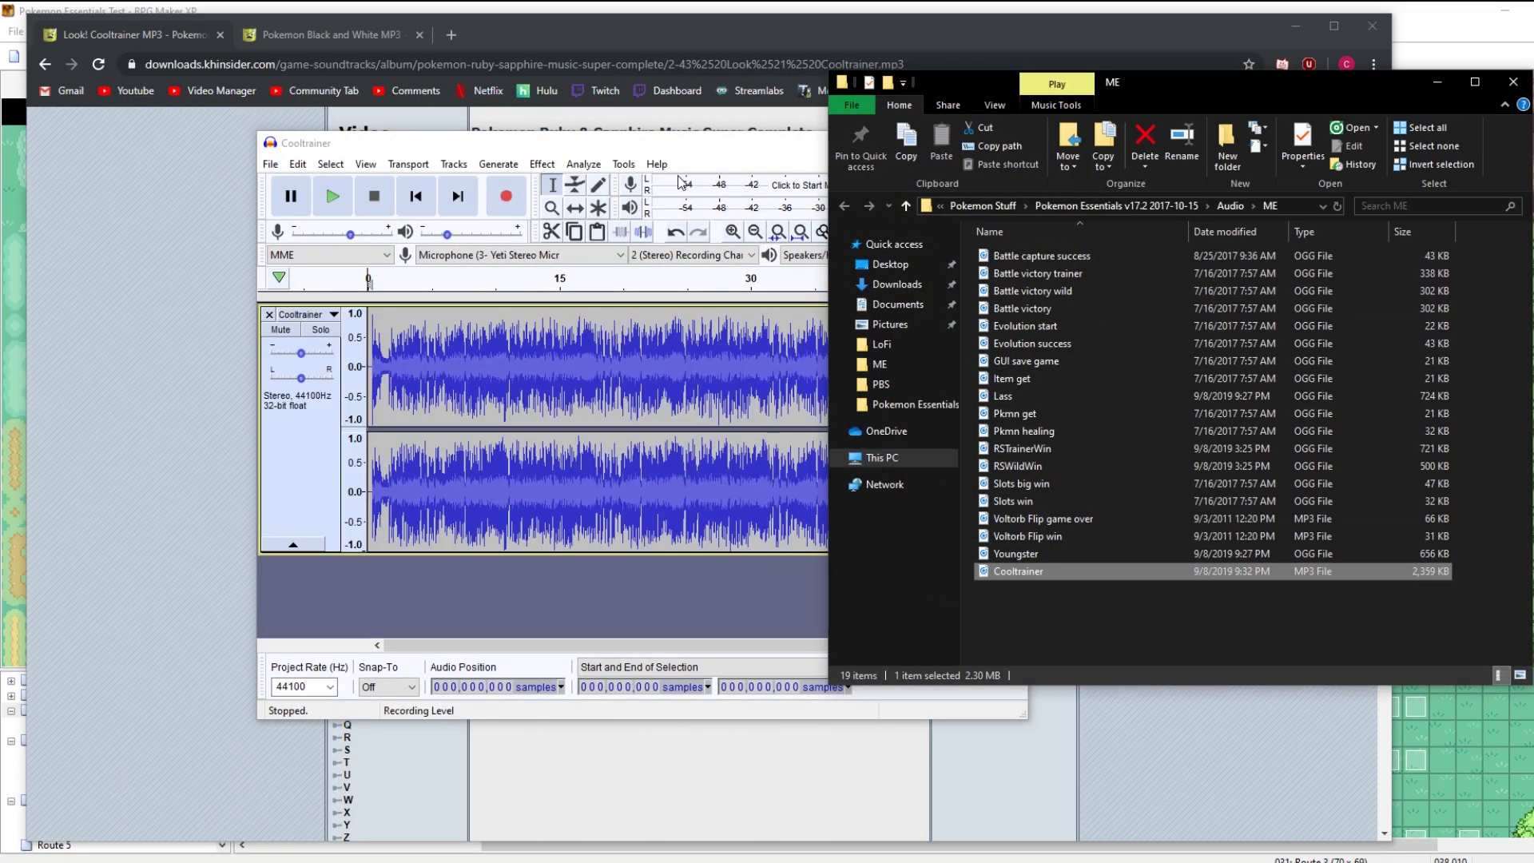
pyautogui.click(669, 146)
pyautogui.hotkey('ctrl', 'a')
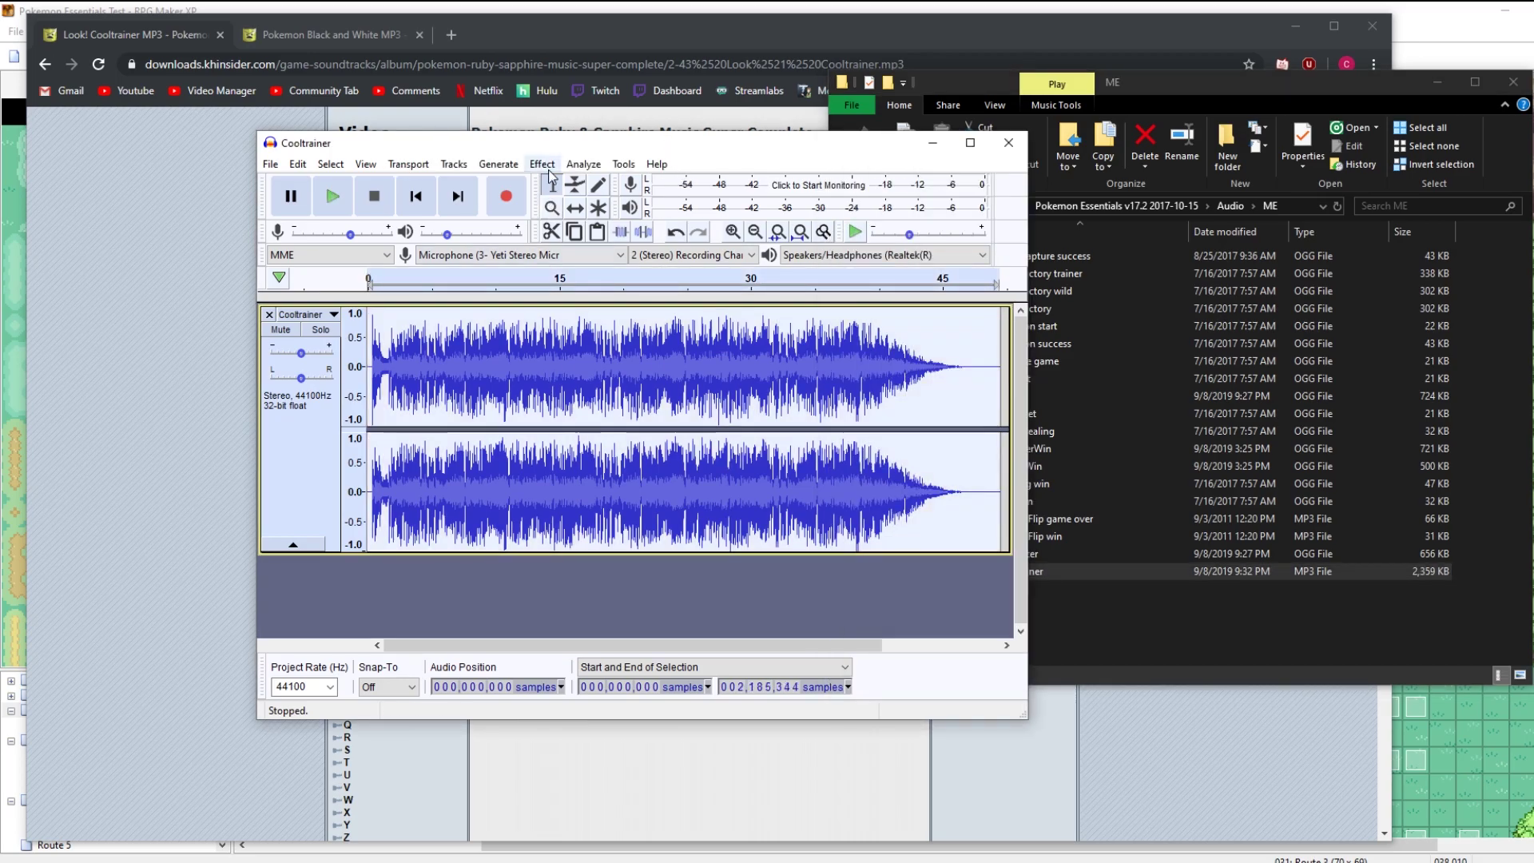
pyautogui.click(542, 164)
pyautogui.click(611, 118)
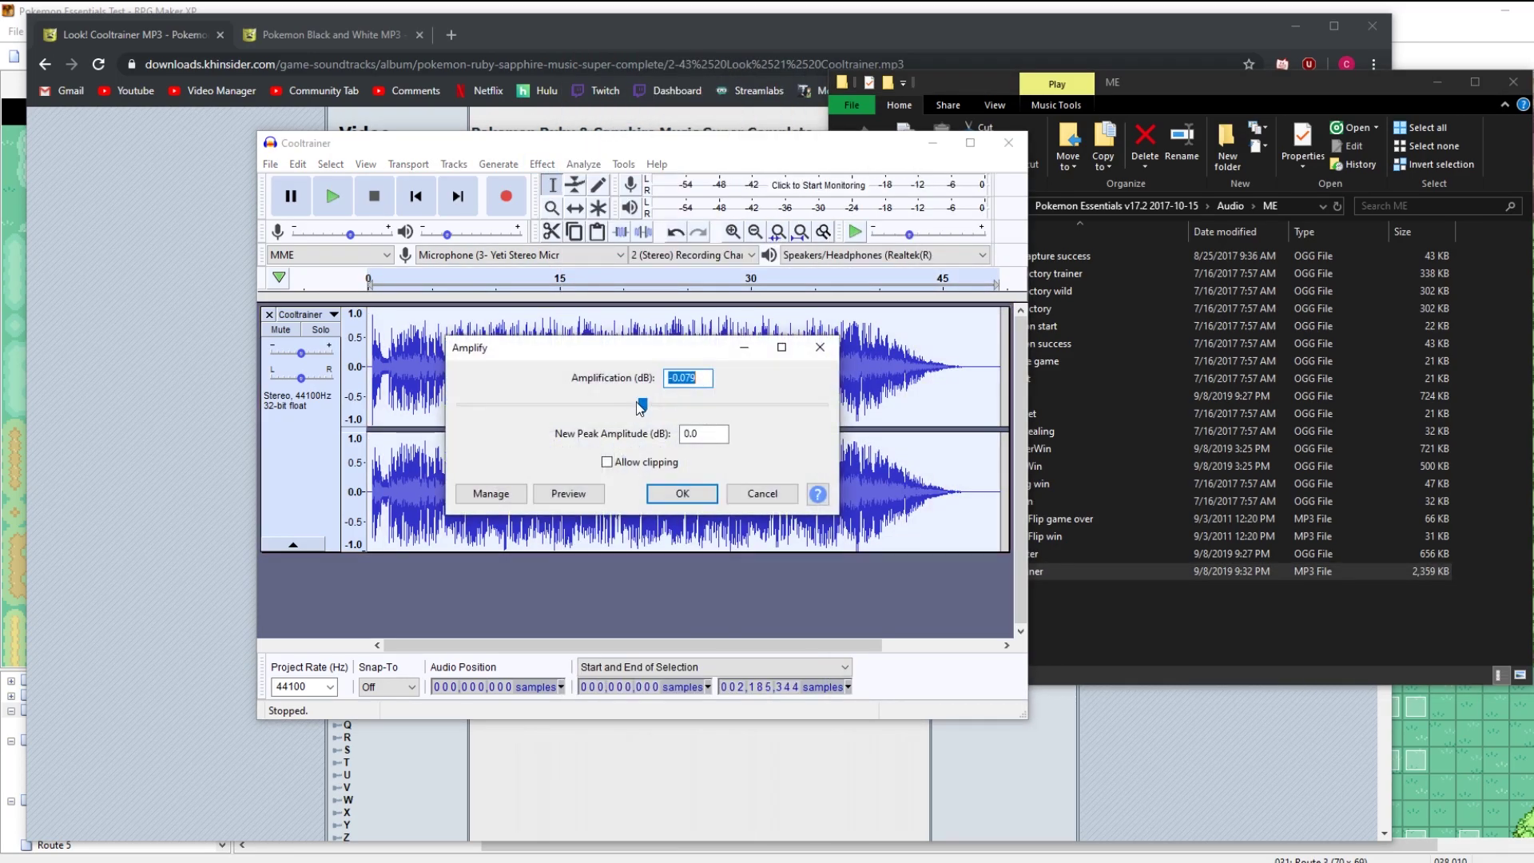
pyautogui.click(682, 487)
pyautogui.click(297, 164)
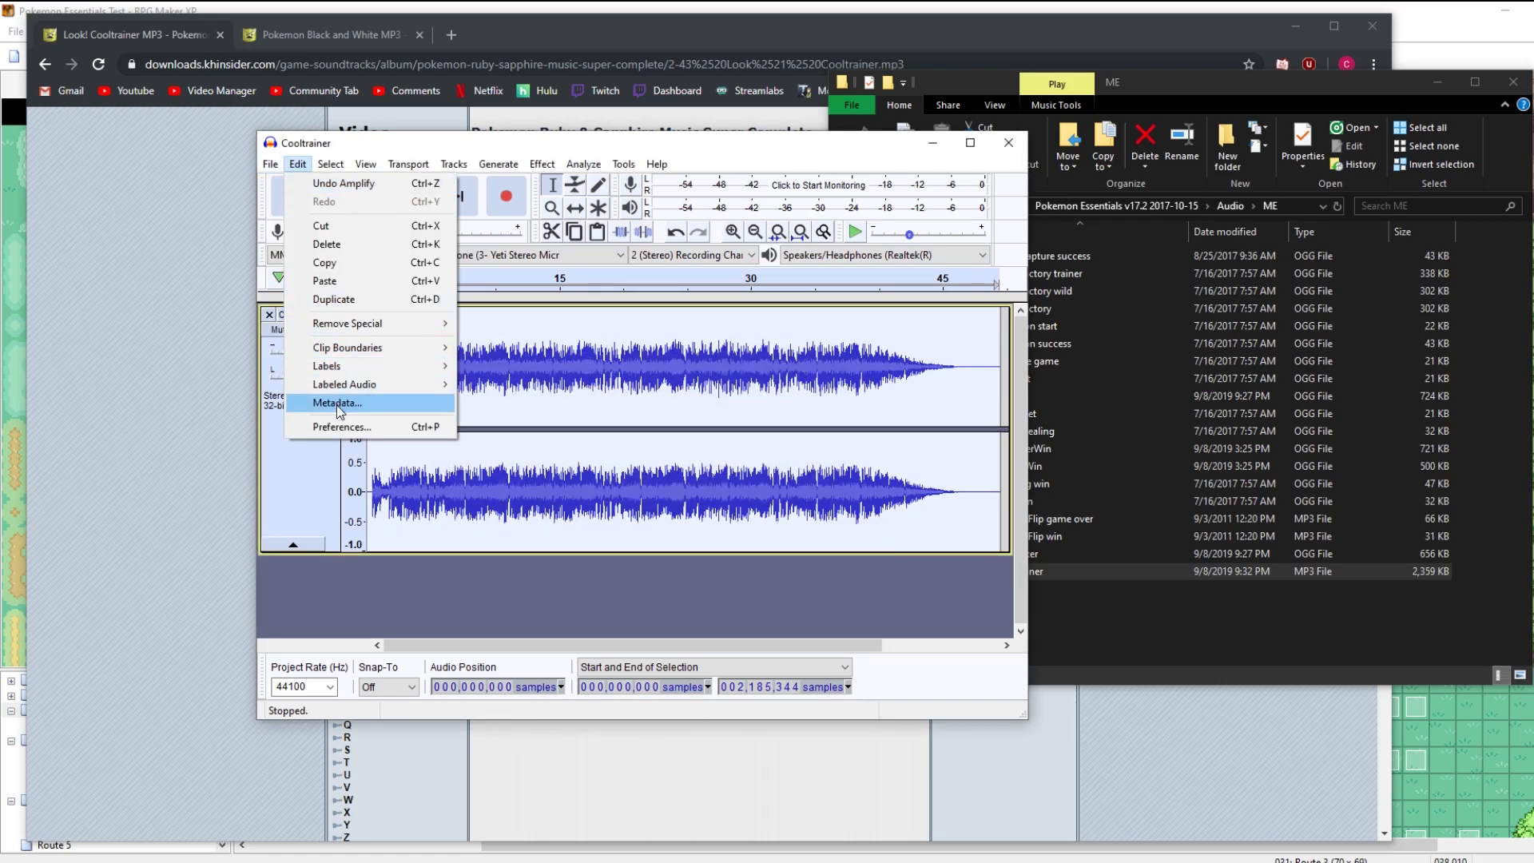
pyautogui.click(521, 395)
pyautogui.click(270, 164)
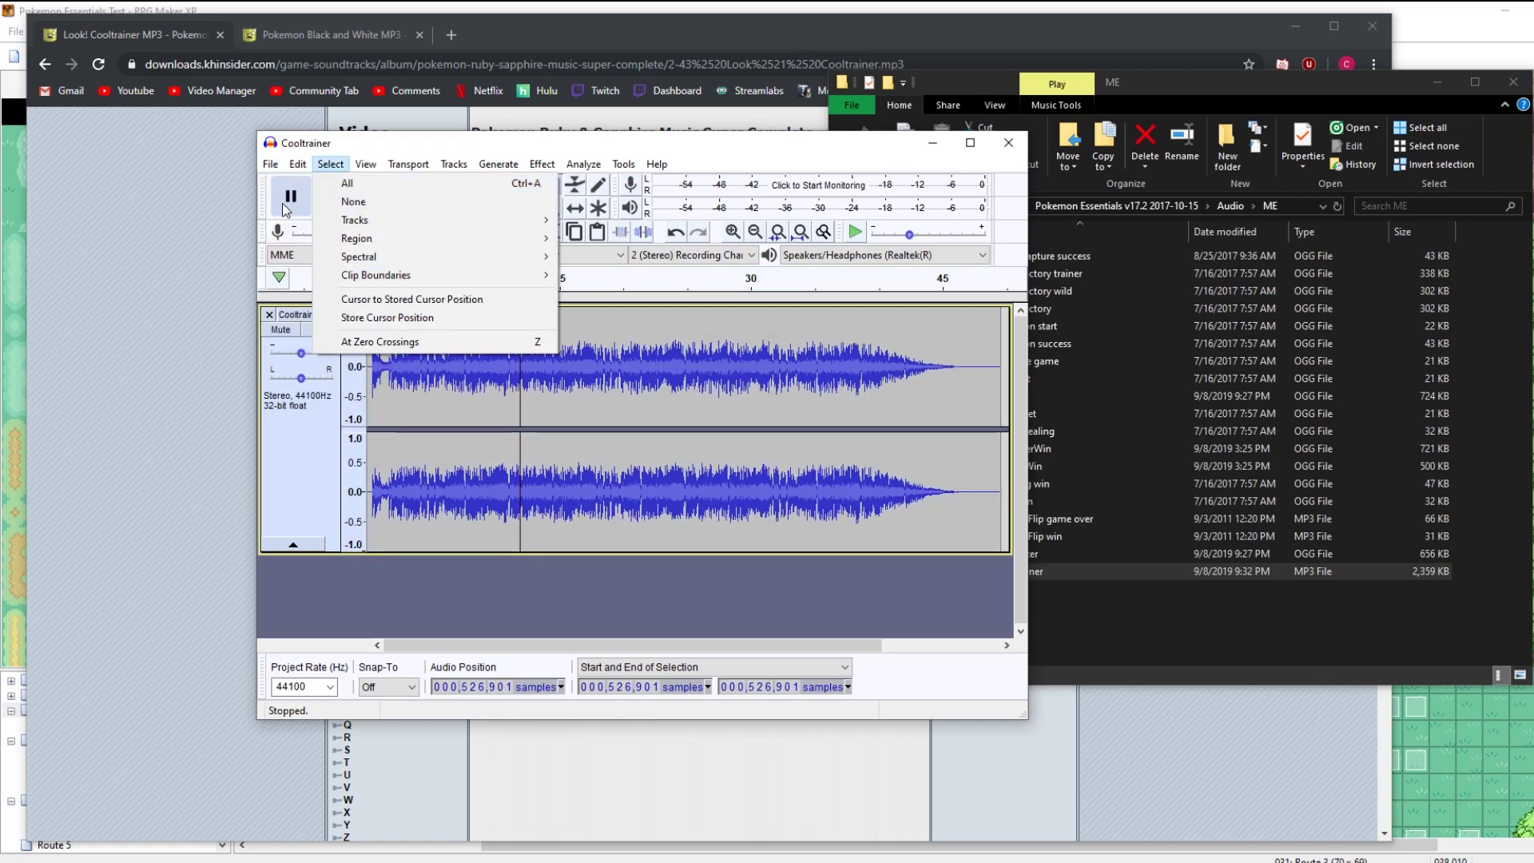
# Step: Export the track as OGG named Cooltrainer in the ME folder with metadata cleared
pyautogui.moveTo(270, 163)
pyautogui.moveTo(303, 286)
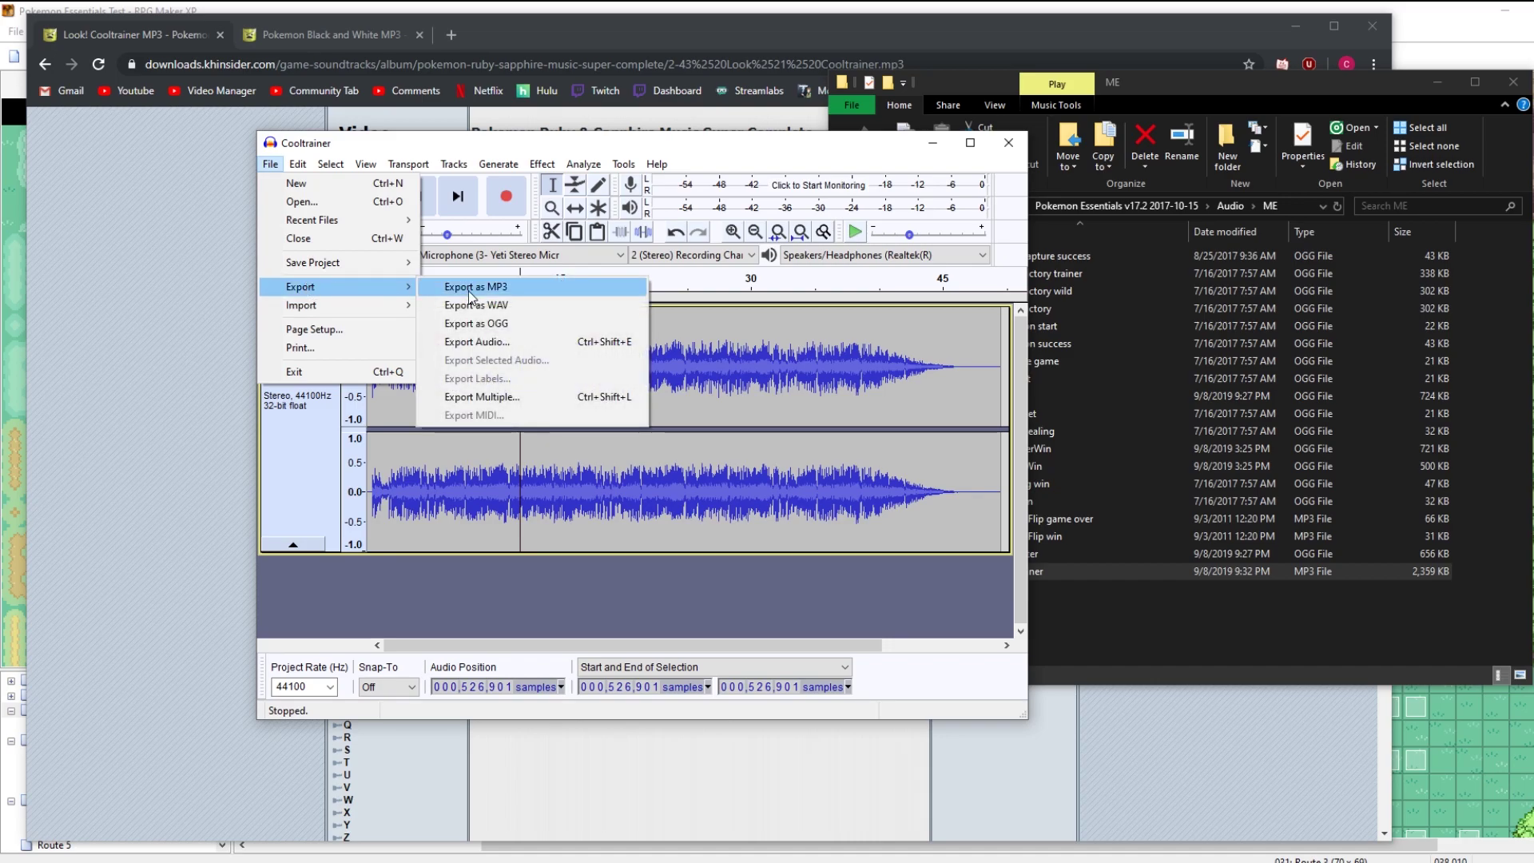
pyautogui.click(478, 322)
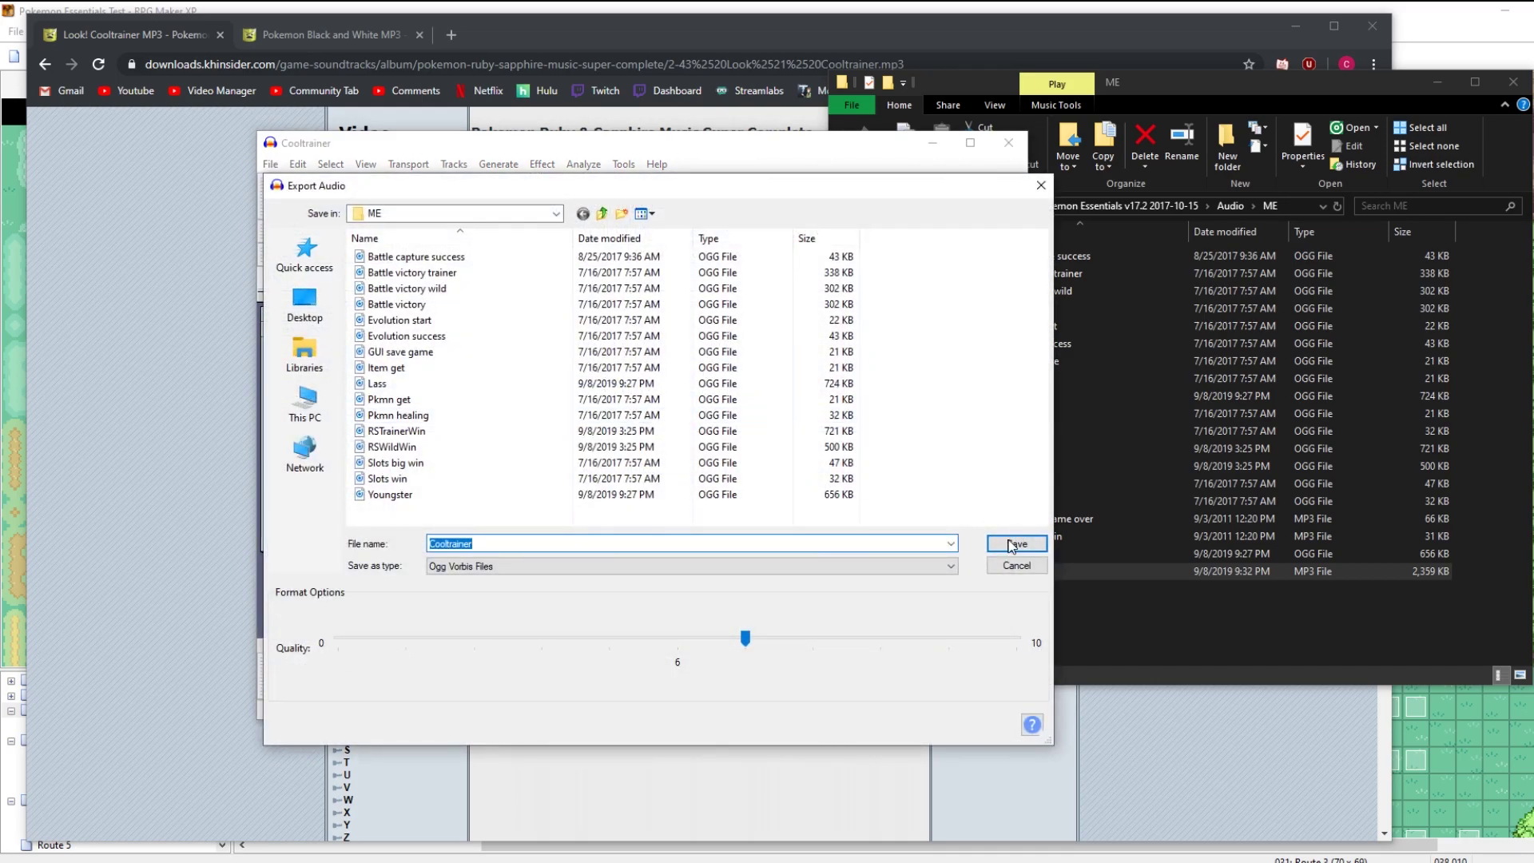
pyautogui.click(1008, 545)
pyautogui.click(882, 676)
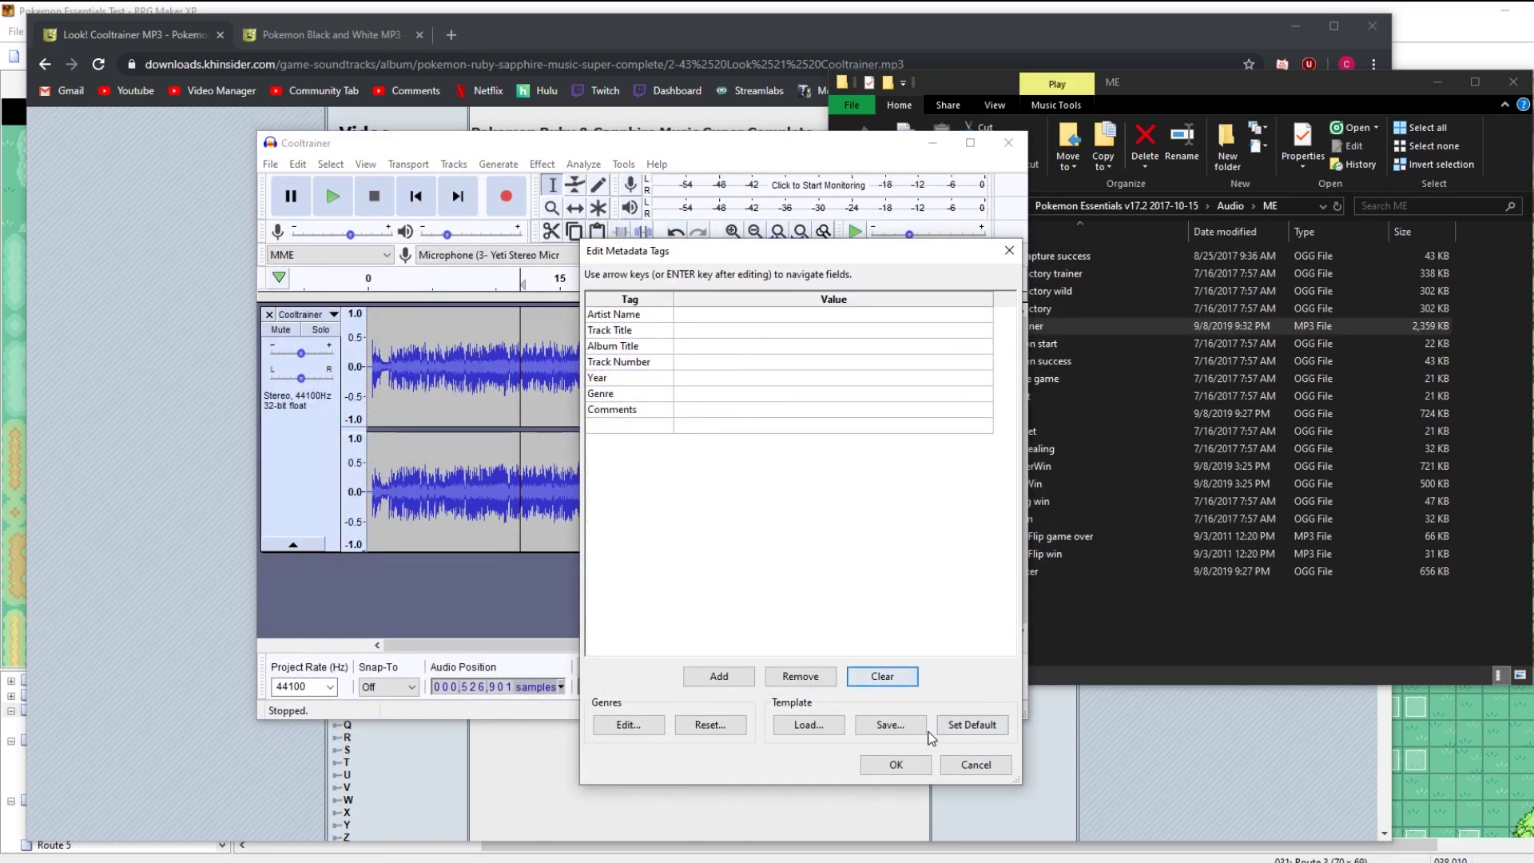
pyautogui.click(896, 765)
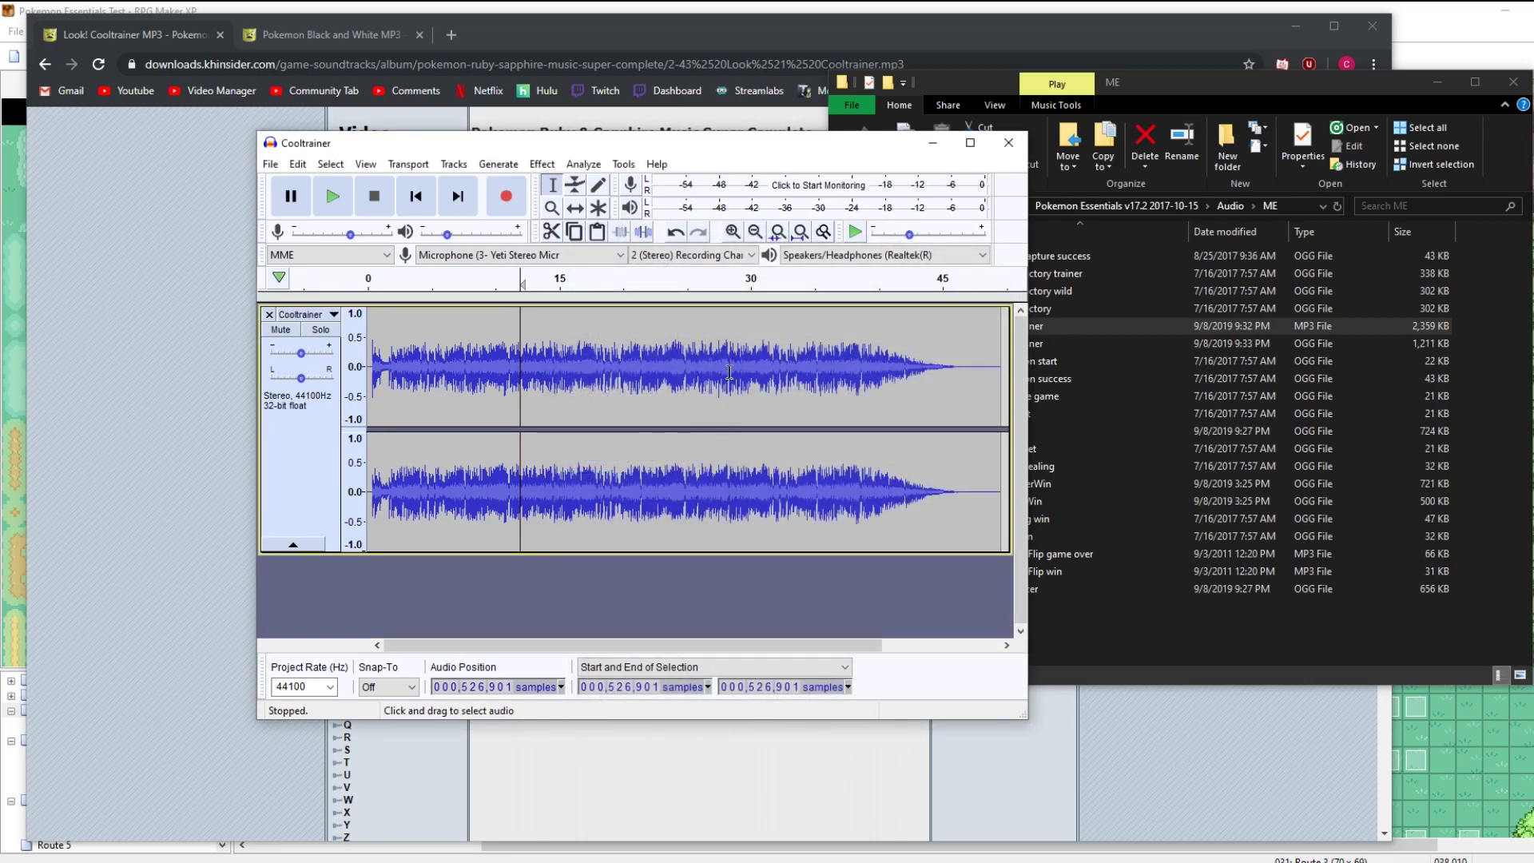
# Step: Close Audacity without saving the project and check the Cooltrainer OGG in the ME folder
pyautogui.click(1008, 142)
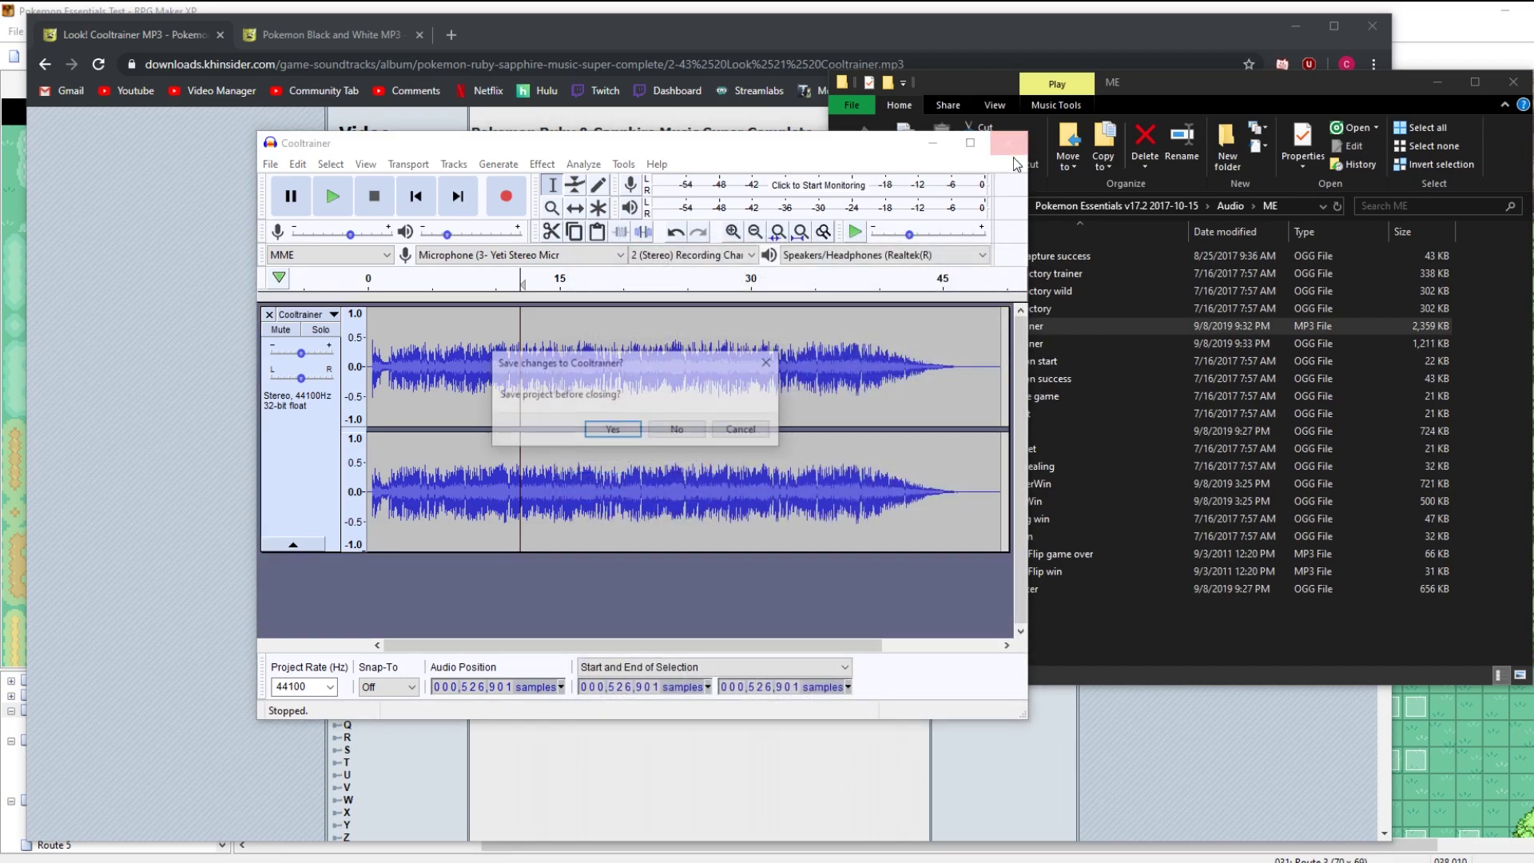
pyautogui.click(678, 431)
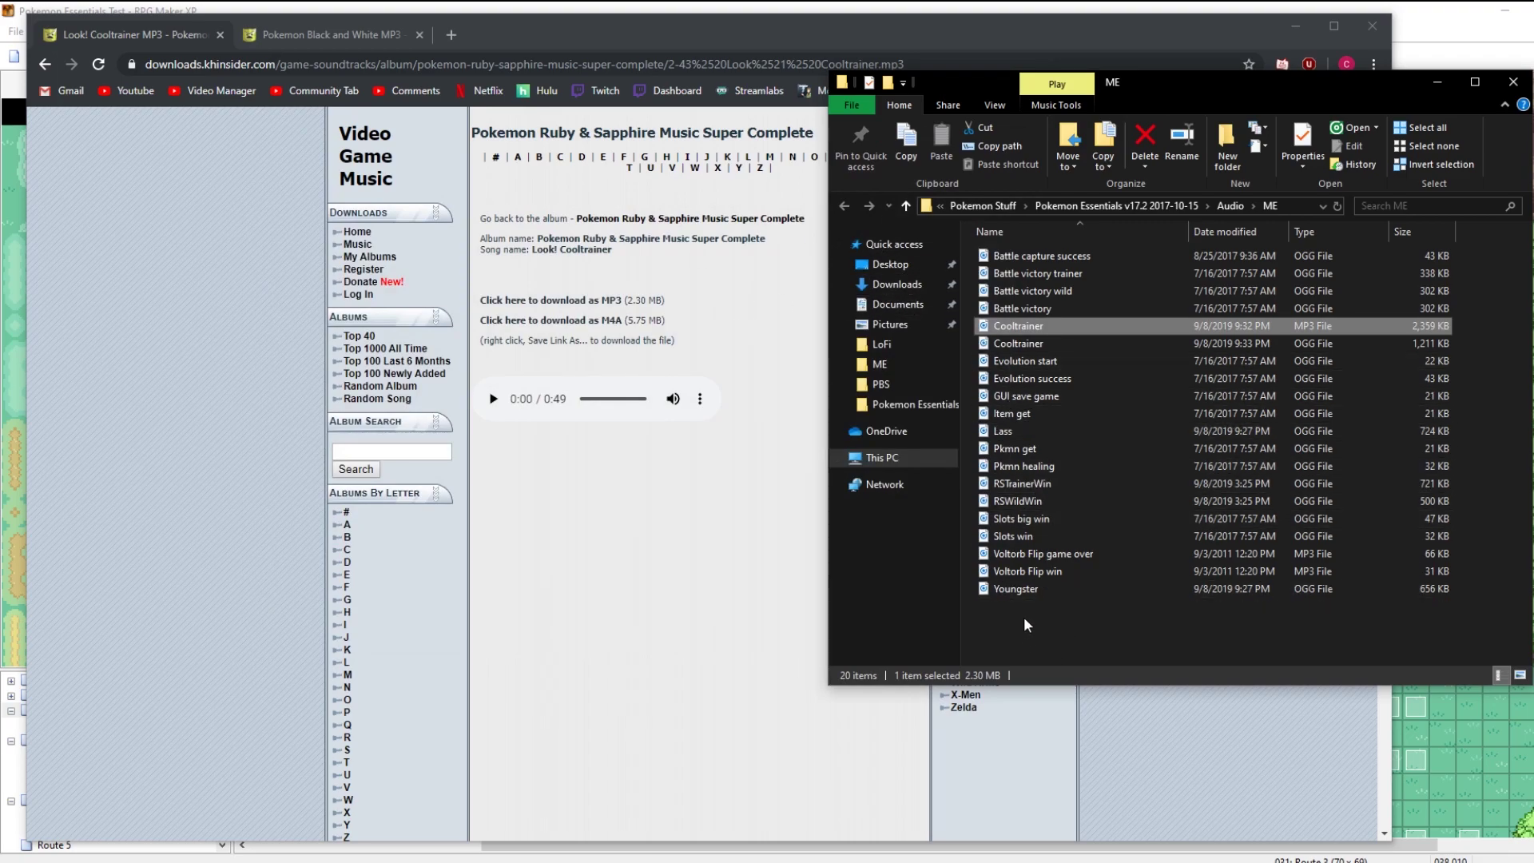
pyautogui.click(1033, 342)
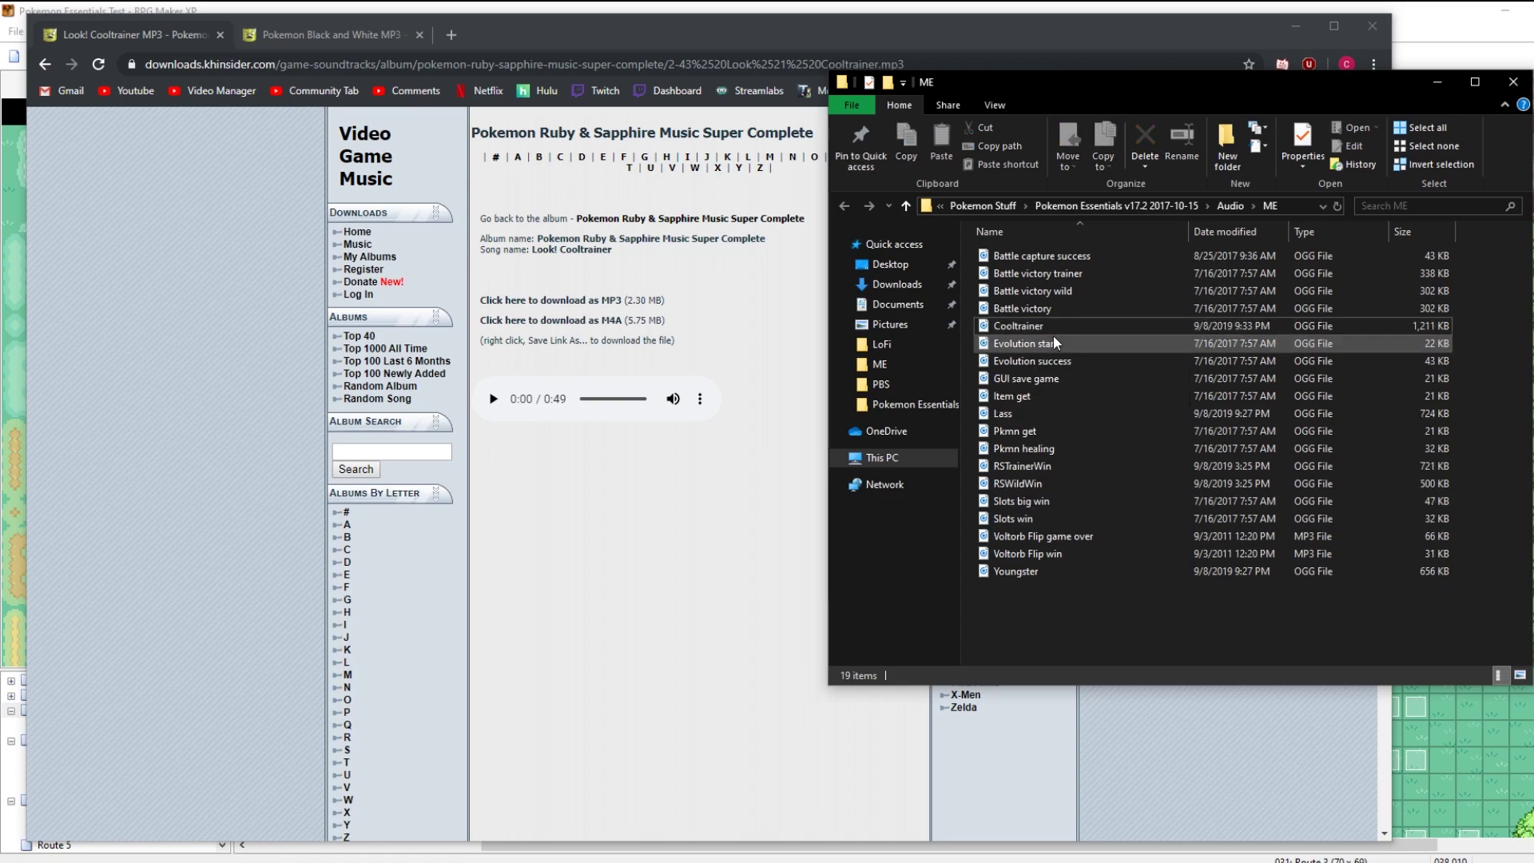
pyautogui.click(1026, 326)
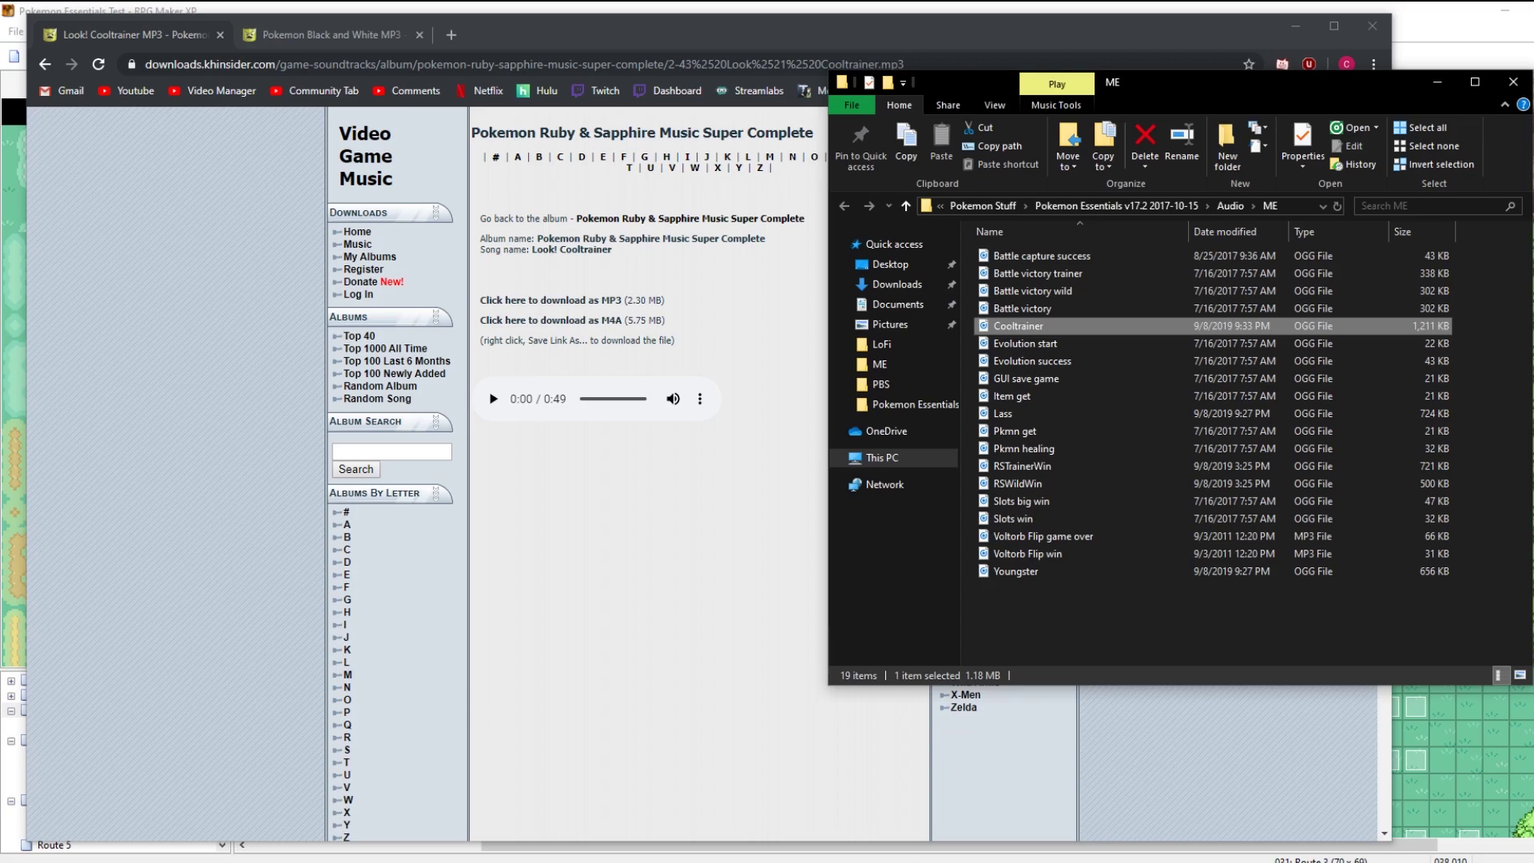
pyautogui.hotkey('alt', 'Tab')
# Step: Add Cooltrainer as the intro music on the COOLTRAINER_M and COOLTRAINER_F lines
pyautogui.click(1025, 151)
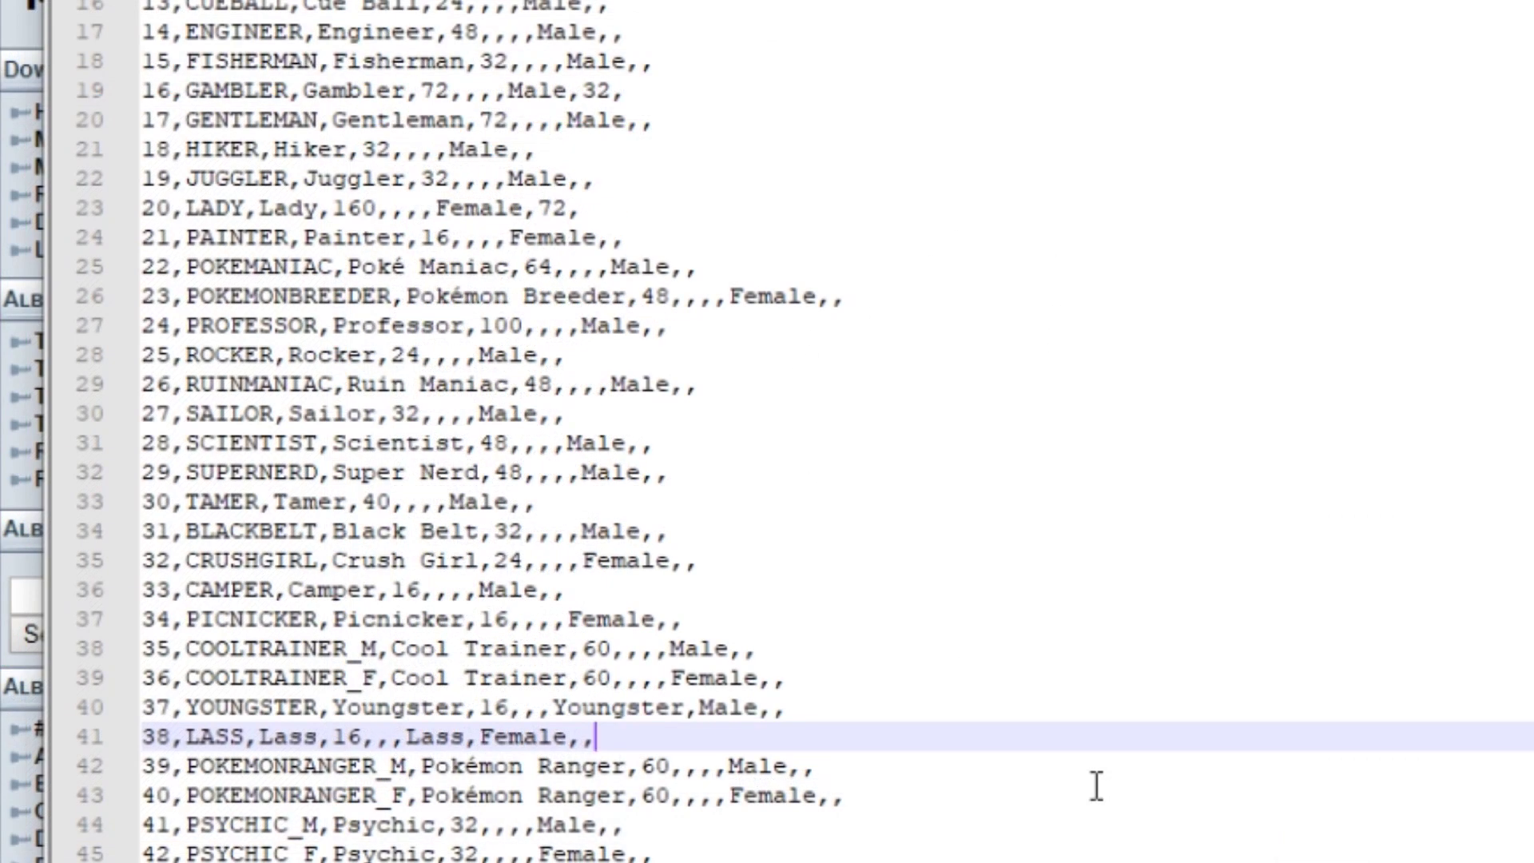
pyautogui.scroll(-3, 1096, 786)
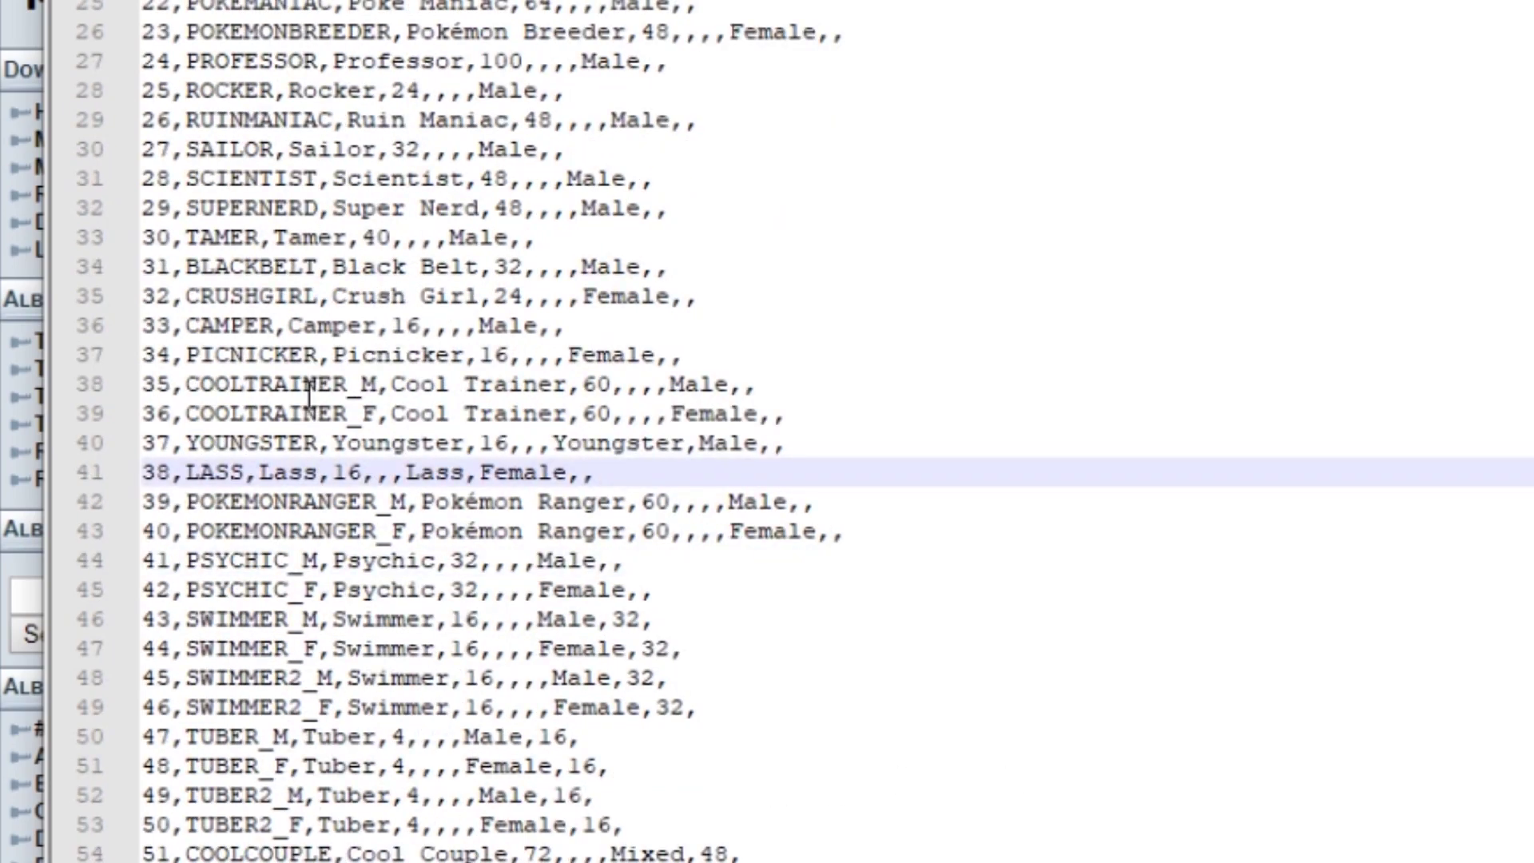
pyautogui.click(271, 383)
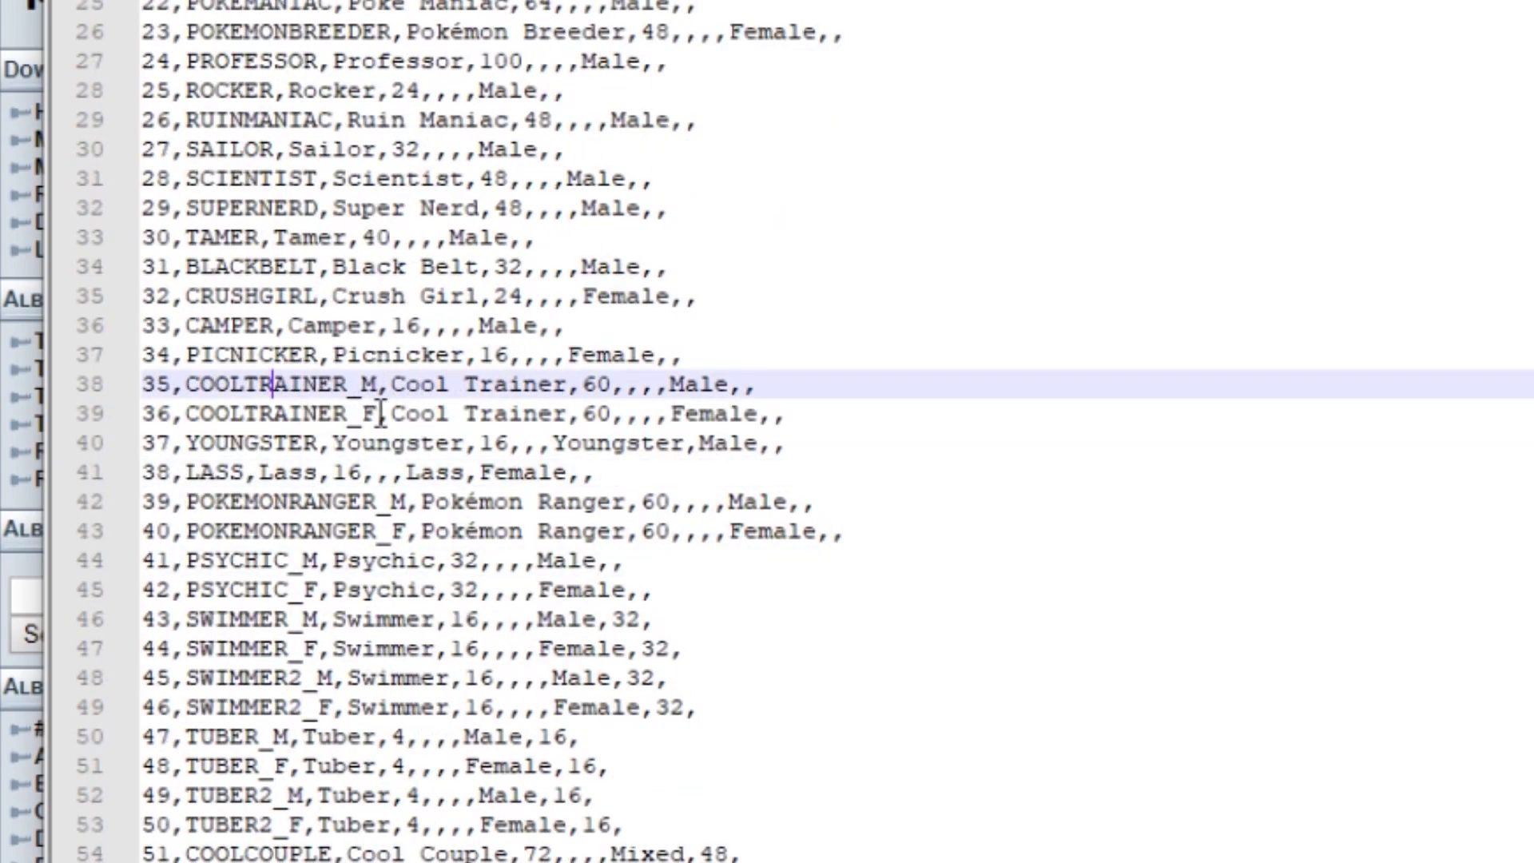
pyautogui.click(302, 414)
pyautogui.click(308, 383)
pyautogui.write('Cooltraine')
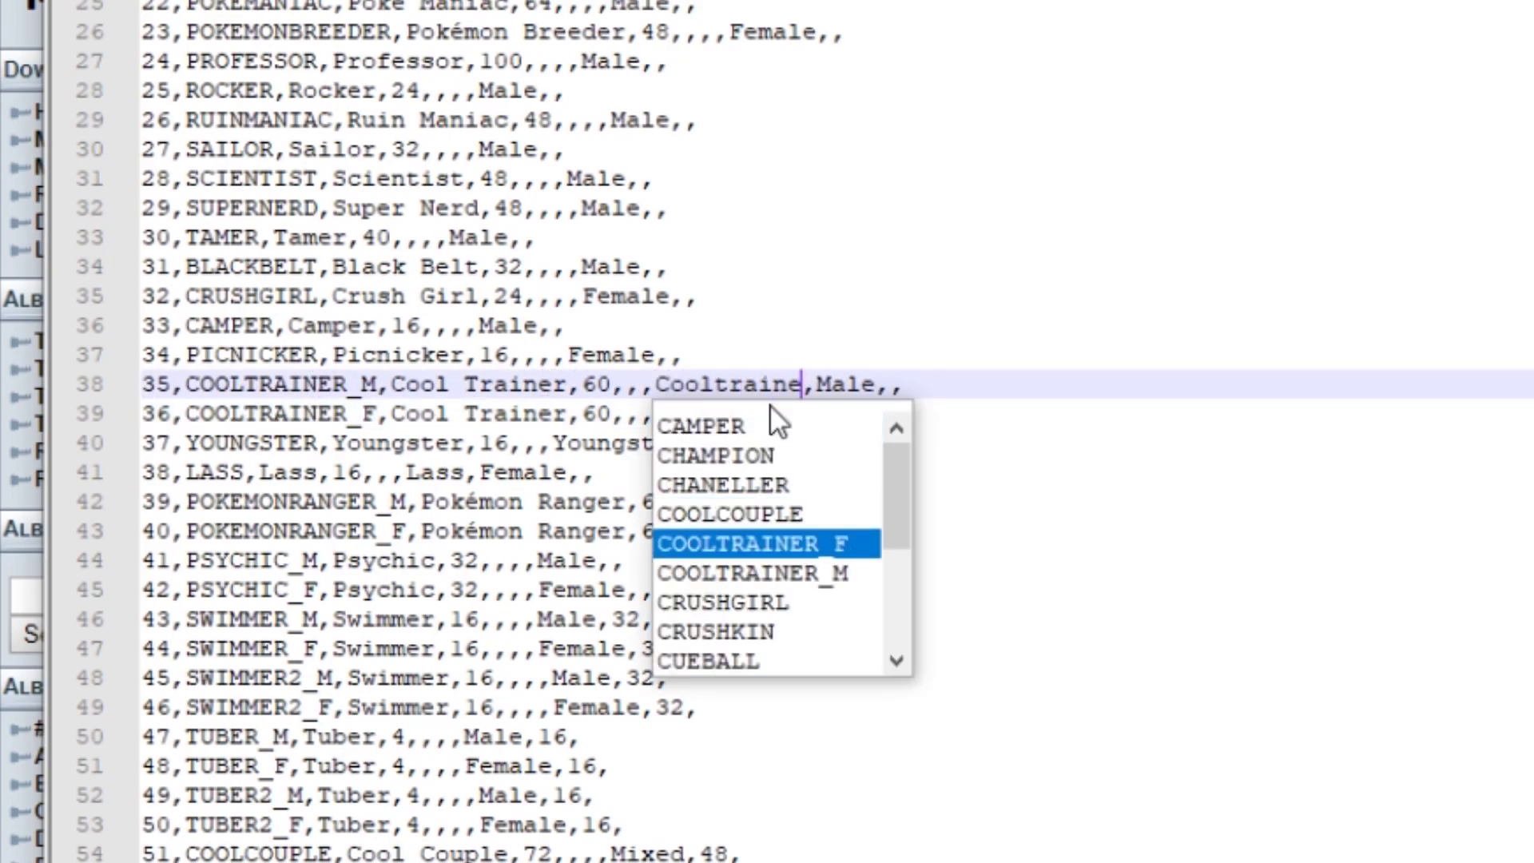
pyautogui.write('r')
pyautogui.doubleClick(743, 386)
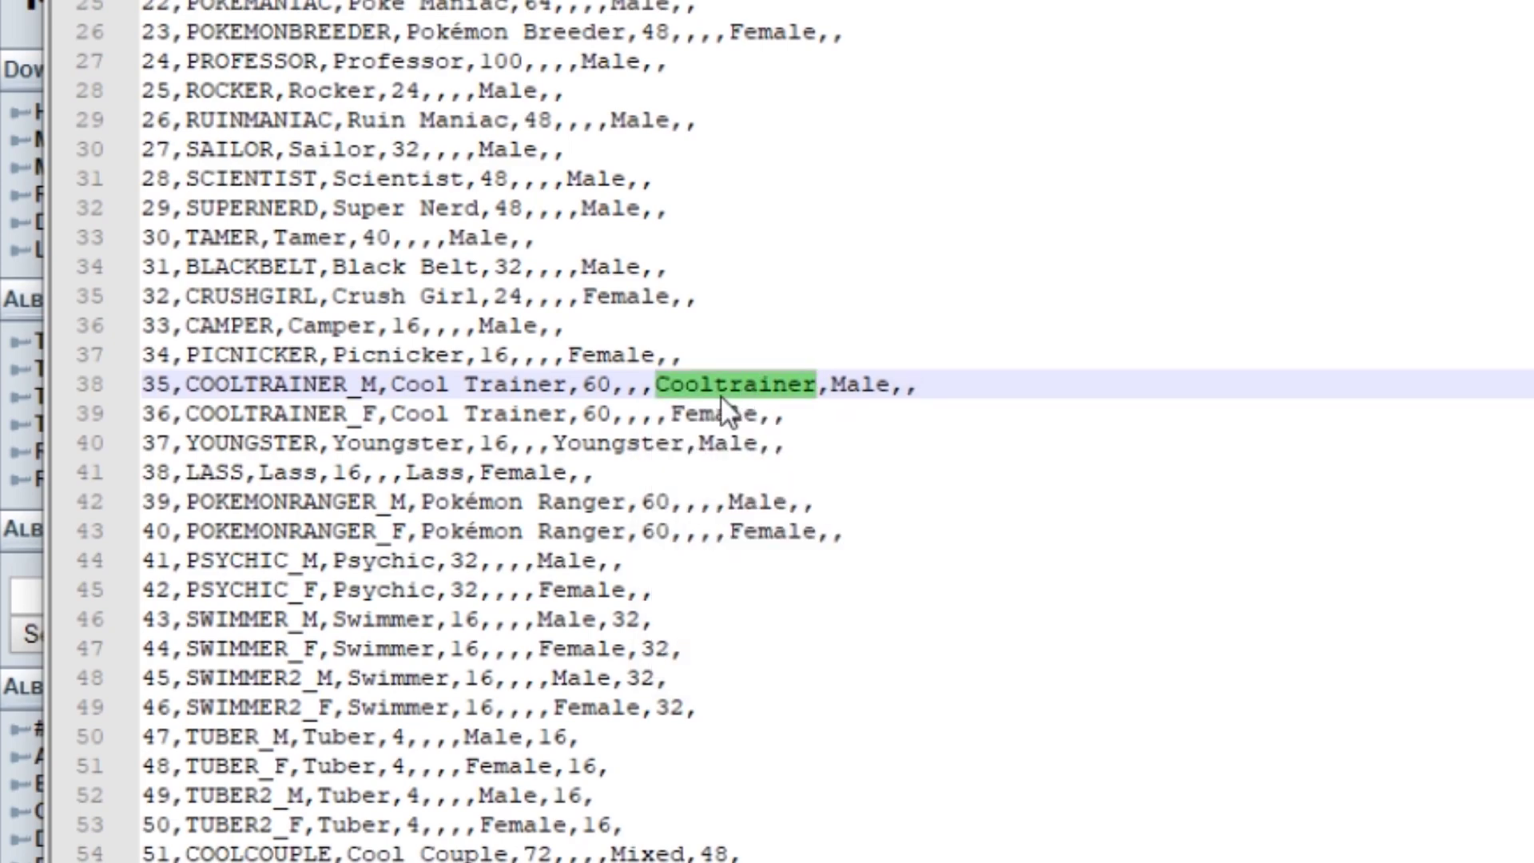
pyautogui.hotkey('ctrl', 'c')
pyautogui.click(657, 413)
pyautogui.hotkey('ctrl', 'v')
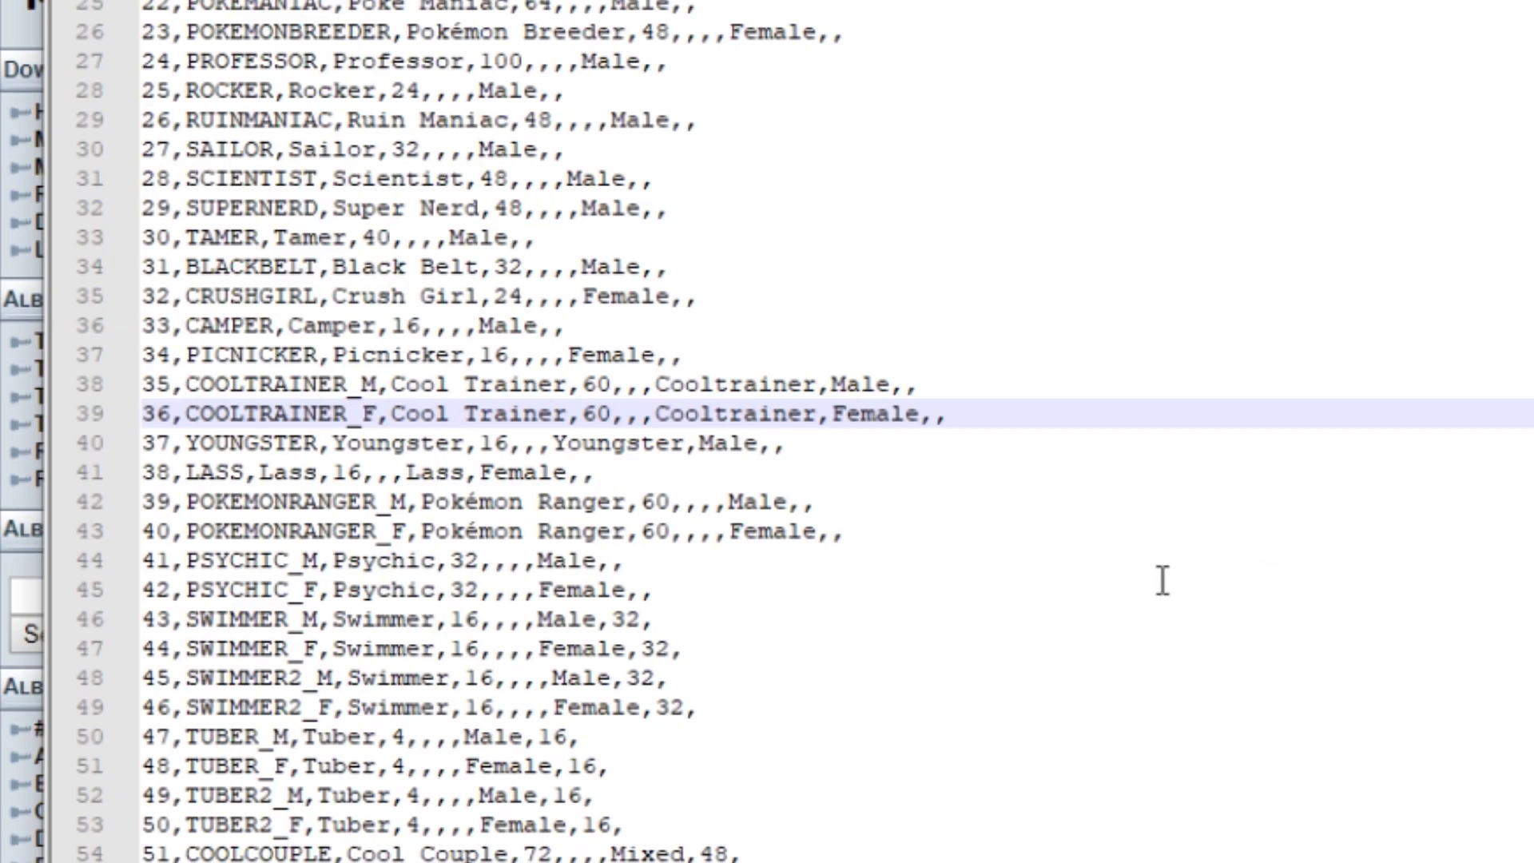
# Step: Review both Cooltrainer entries, leaving the CAMPER line without intro music
pyautogui.moveTo(923, 387); pyautogui.dragTo(206, 392)
pyautogui.moveTo(955, 417); pyautogui.dragTo(125, 418)
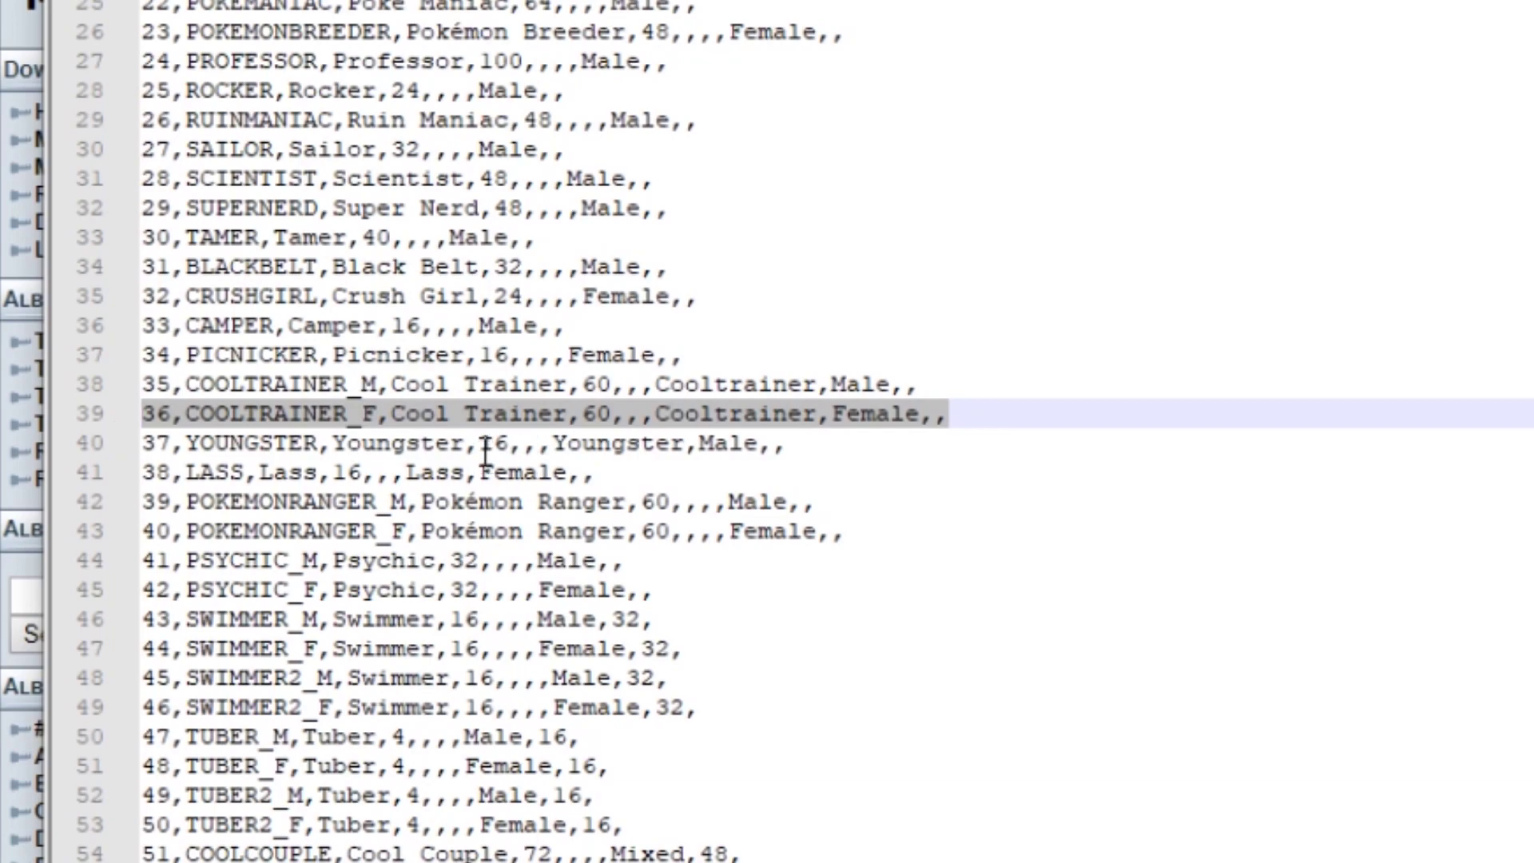
pyautogui.doubleClick(719, 383)
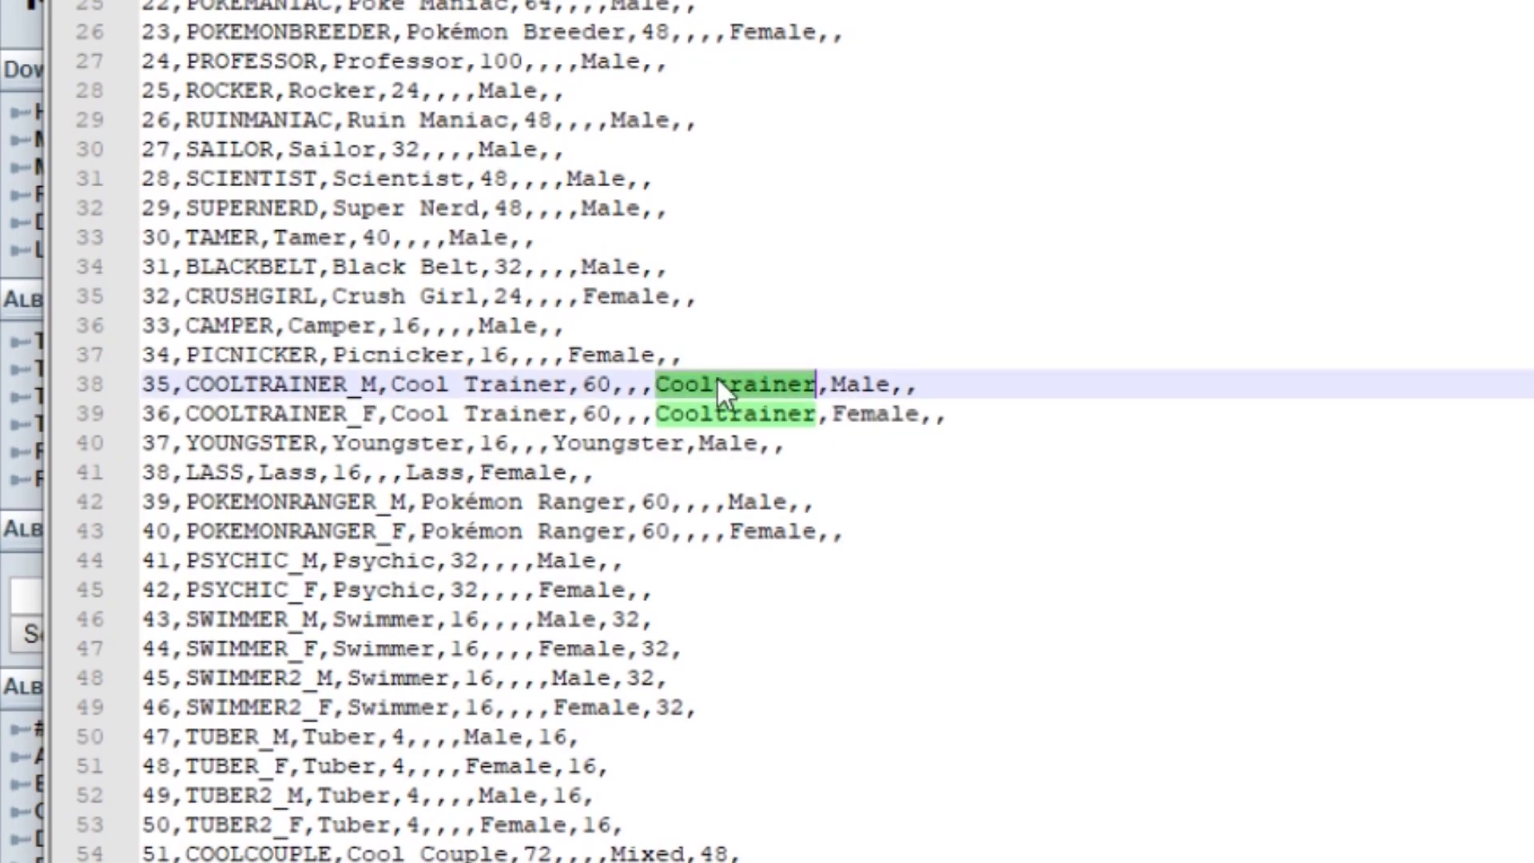
pyautogui.click(461, 325)
pyautogui.hotkey('ctrl', 'v')
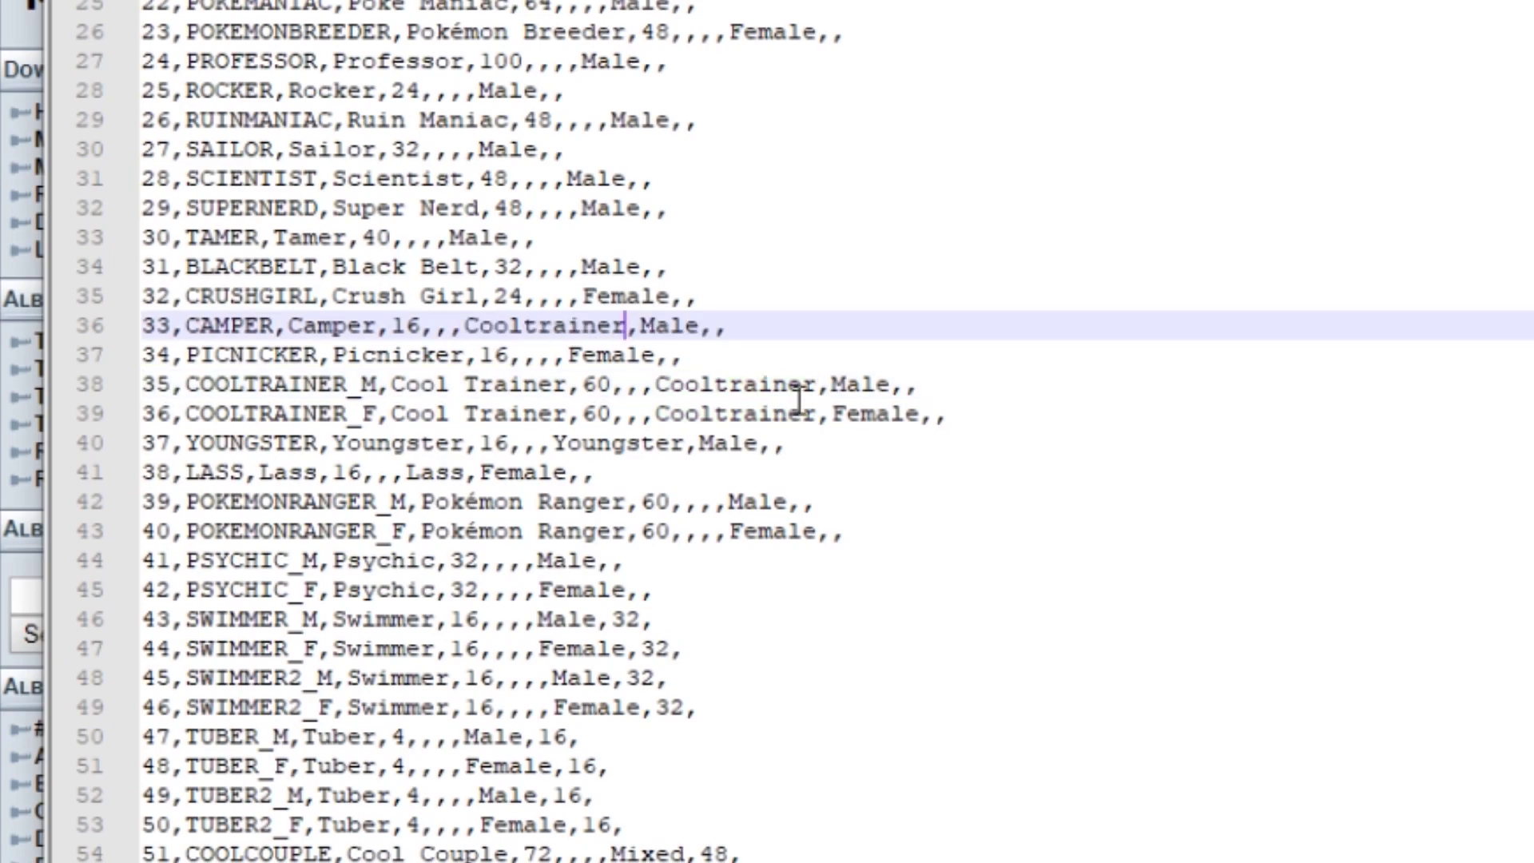
pyautogui.hotkey('ctrl', 'BackSpace')
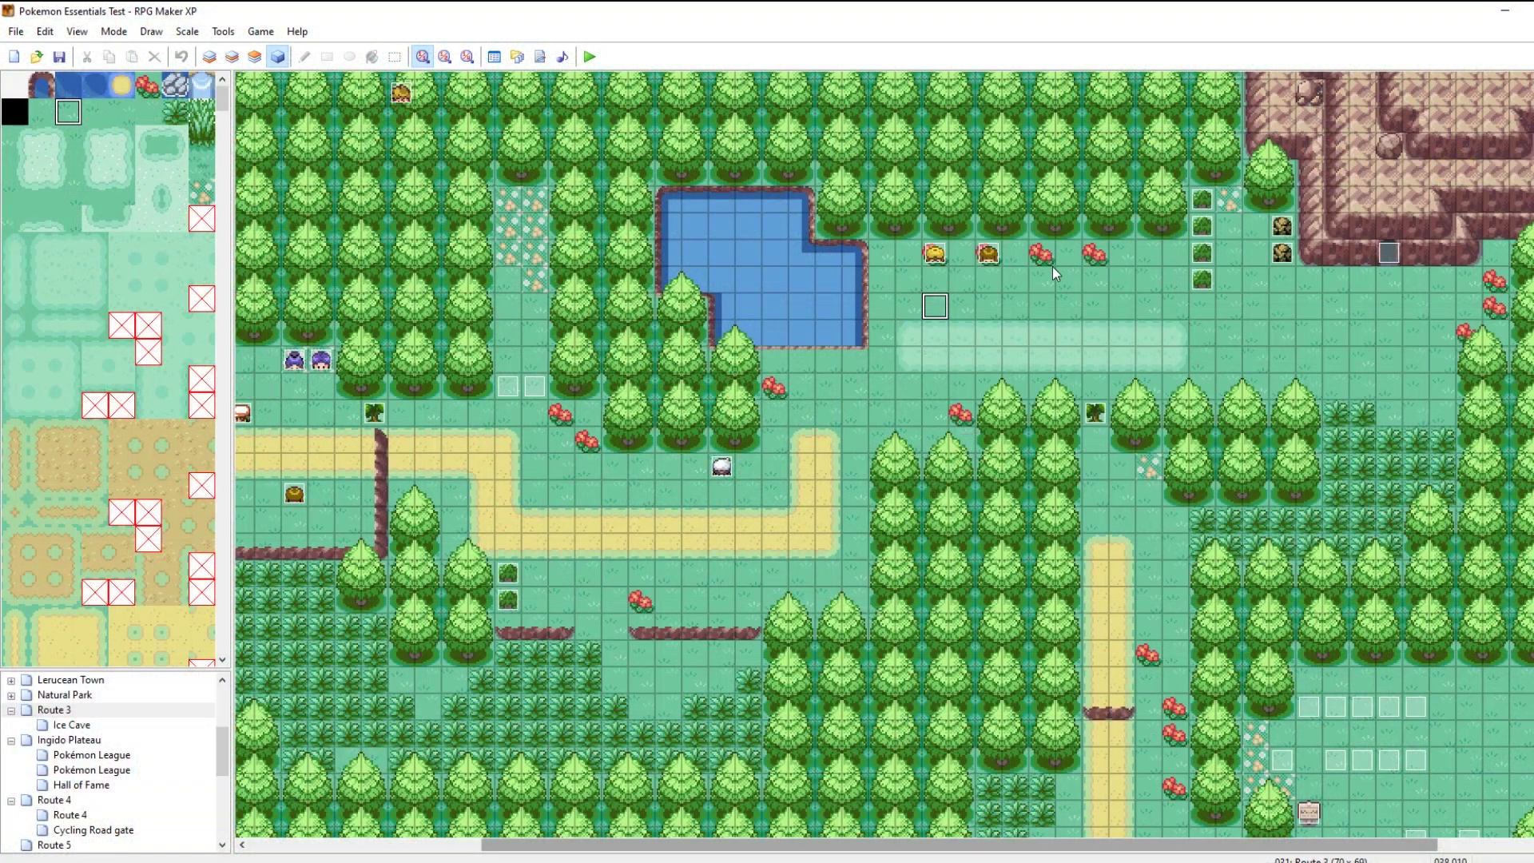
# Step: Check the trainer type names, then give the Trainer(3) event the purple-haired trchar035 sprite
pyautogui.click(990, 260)
pyautogui.click(1041, 254)
pyautogui.doubleClick(1041, 254)
pyautogui.doubleClick(572, 489)
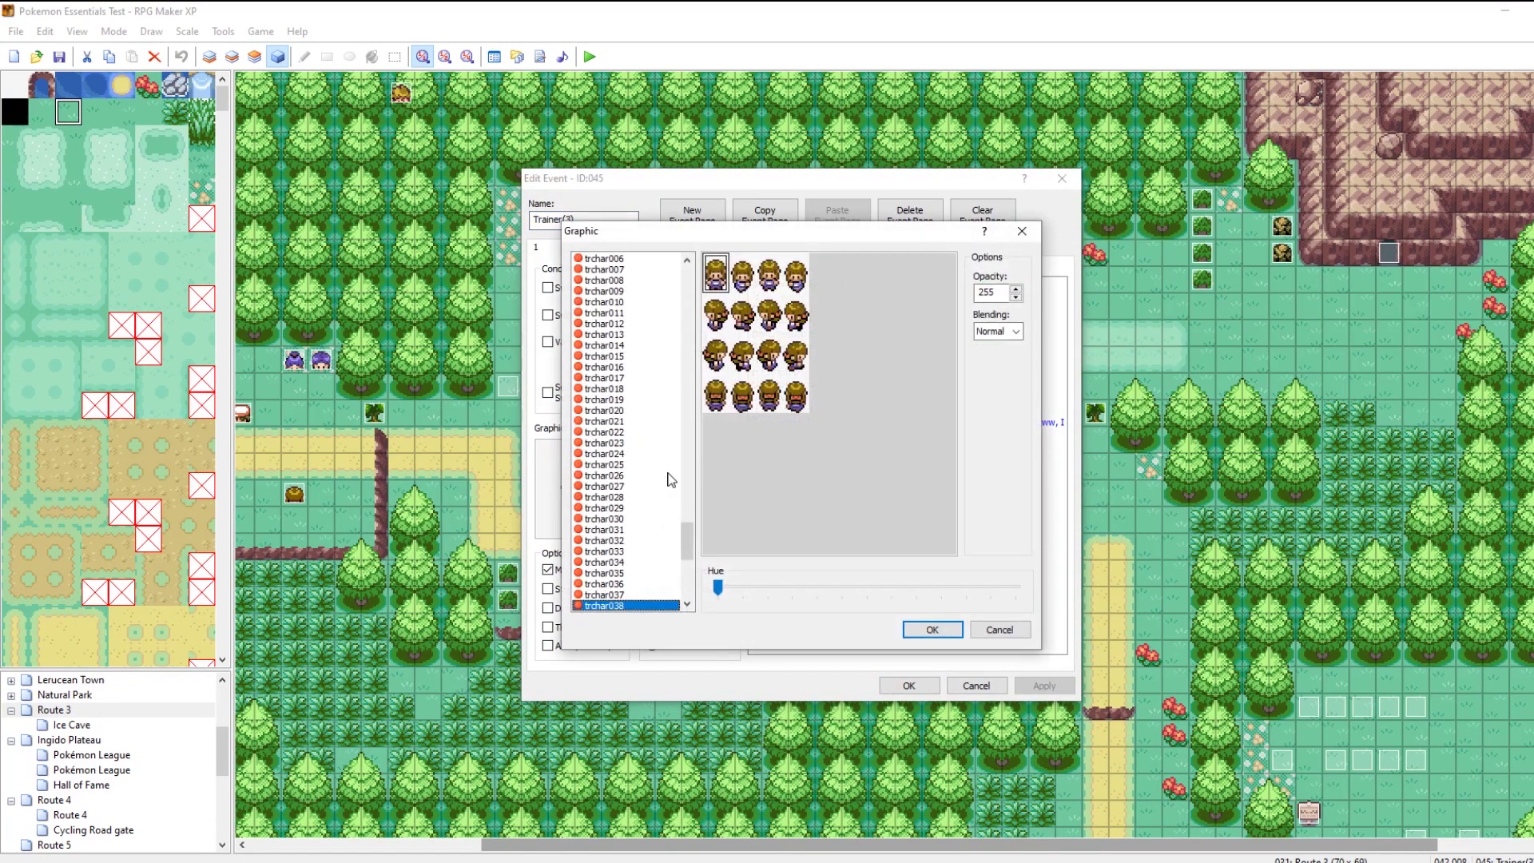
pyautogui.scroll(-3, 688, 536)
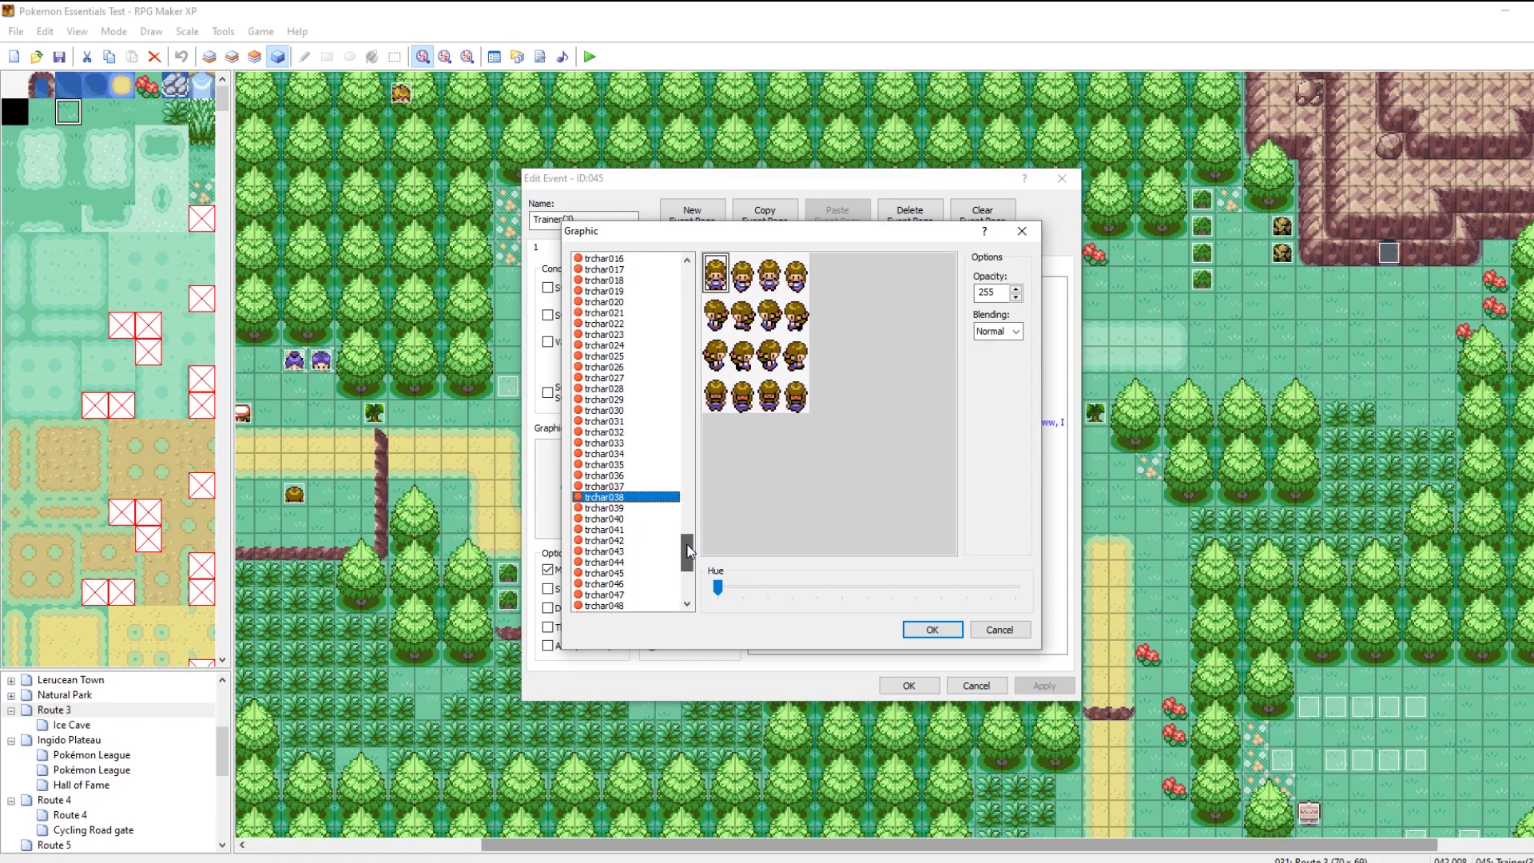
pyautogui.click(1000, 630)
pyautogui.hotkey('alt', 'Tab')
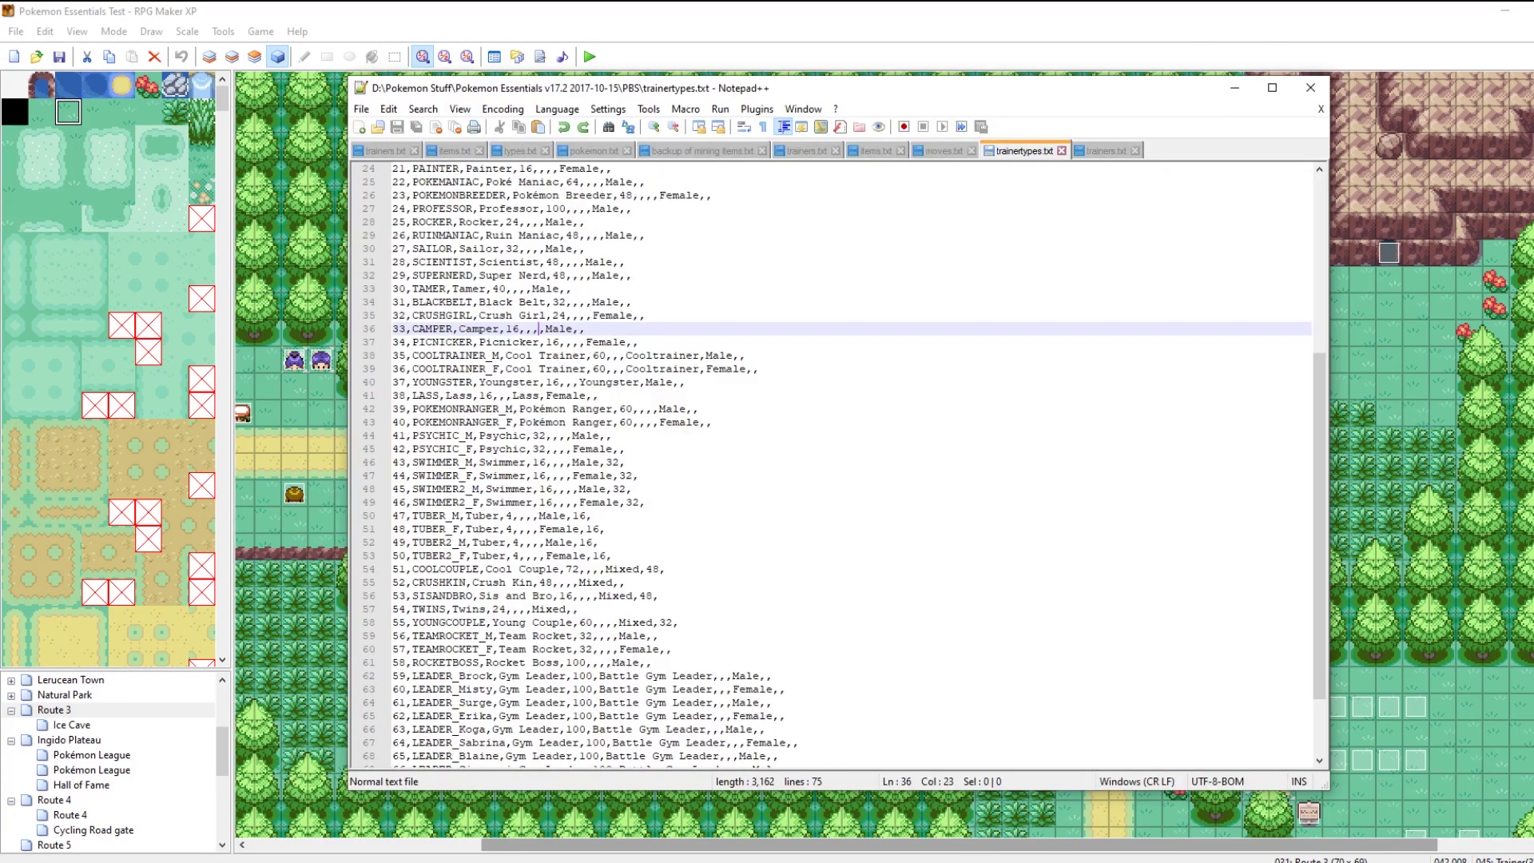
pyautogui.click(465, 356)
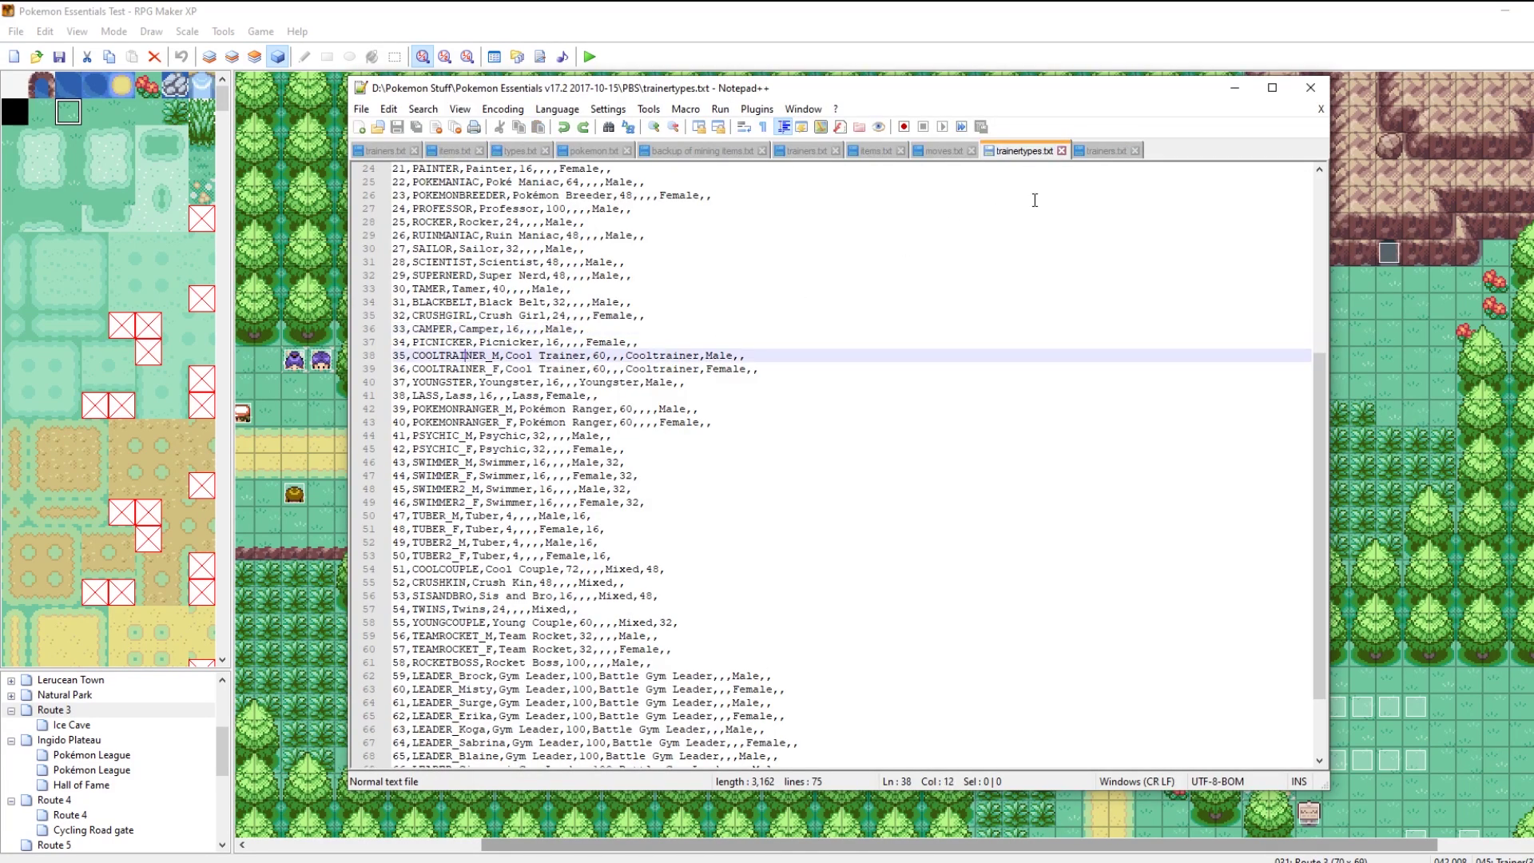
pyautogui.click(1219, 88)
pyautogui.doubleClick(568, 493)
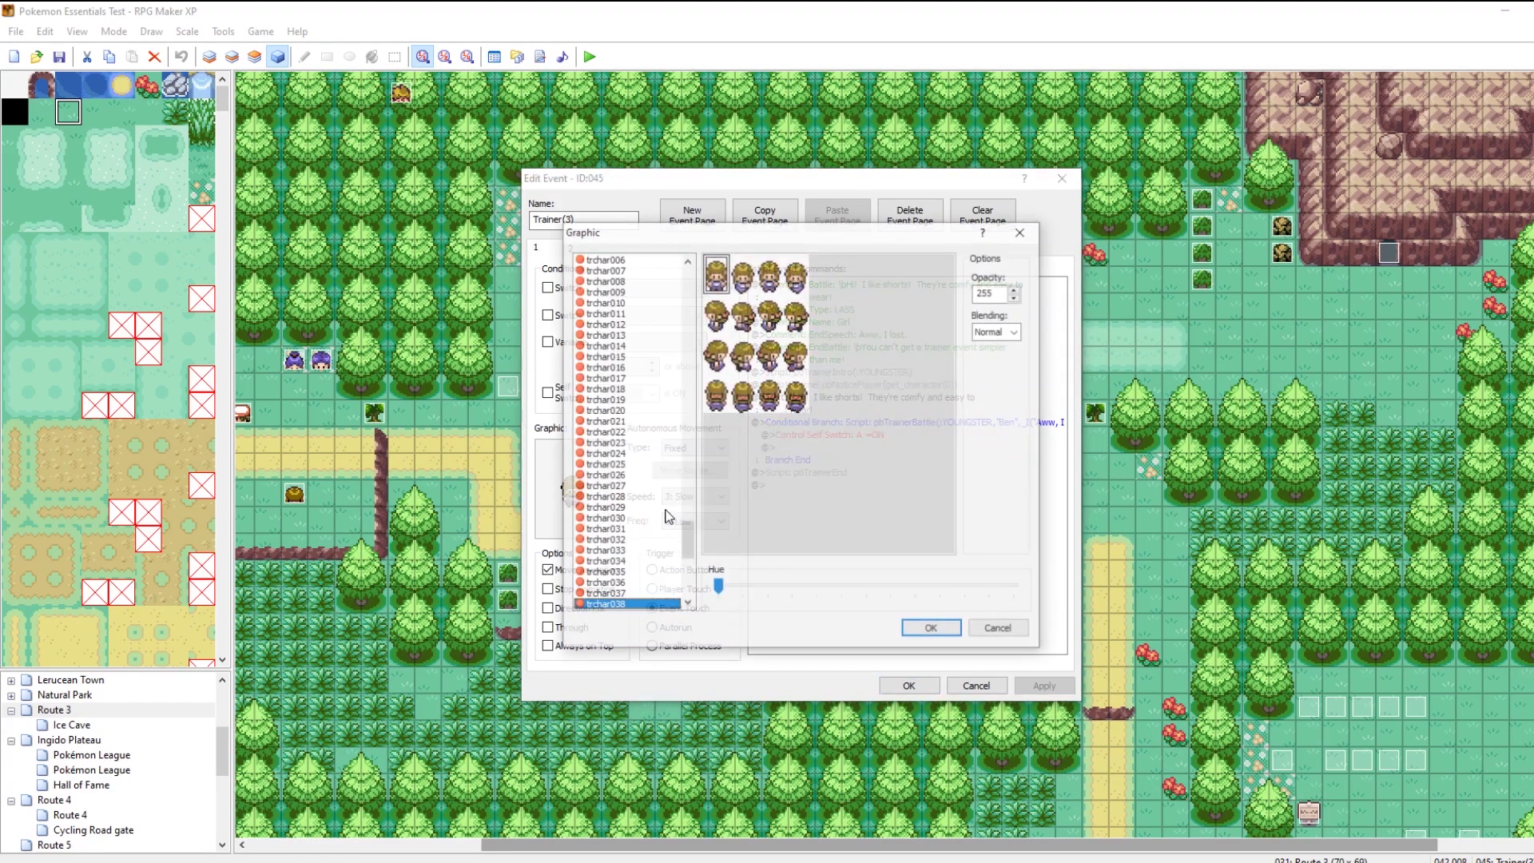
pyautogui.click(933, 628)
# Step: Change the event's Type comment to COOLTRAINER_M and its Name comment to 'Mark'
pyautogui.rightClick(836, 315)
pyautogui.click(871, 337)
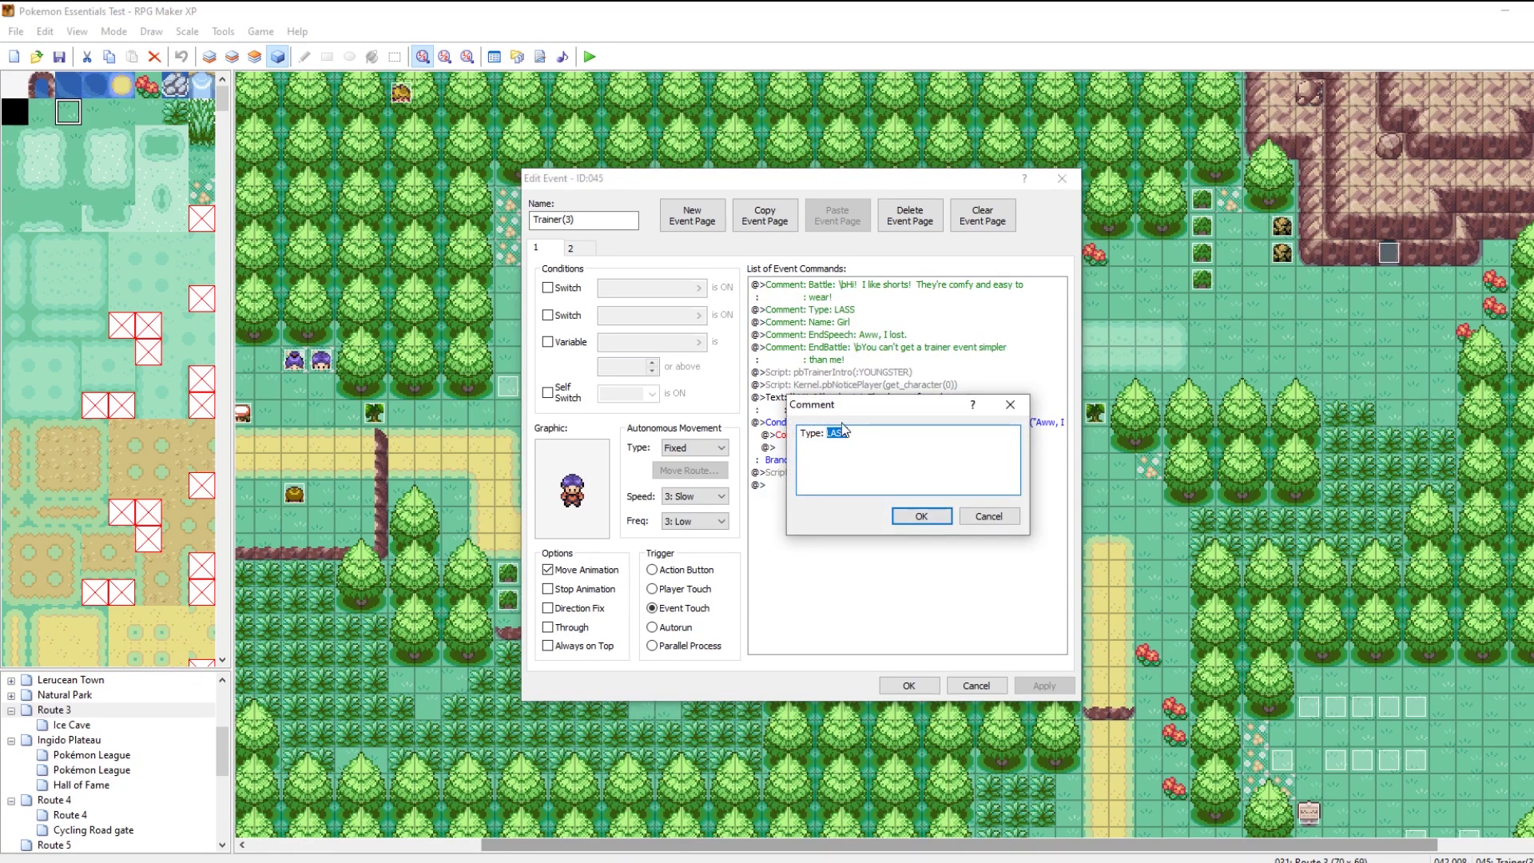
pyautogui.write('COOLTRAINER_M')
pyautogui.click(921, 516)
pyautogui.rightClick(841, 323)
pyautogui.click(876, 351)
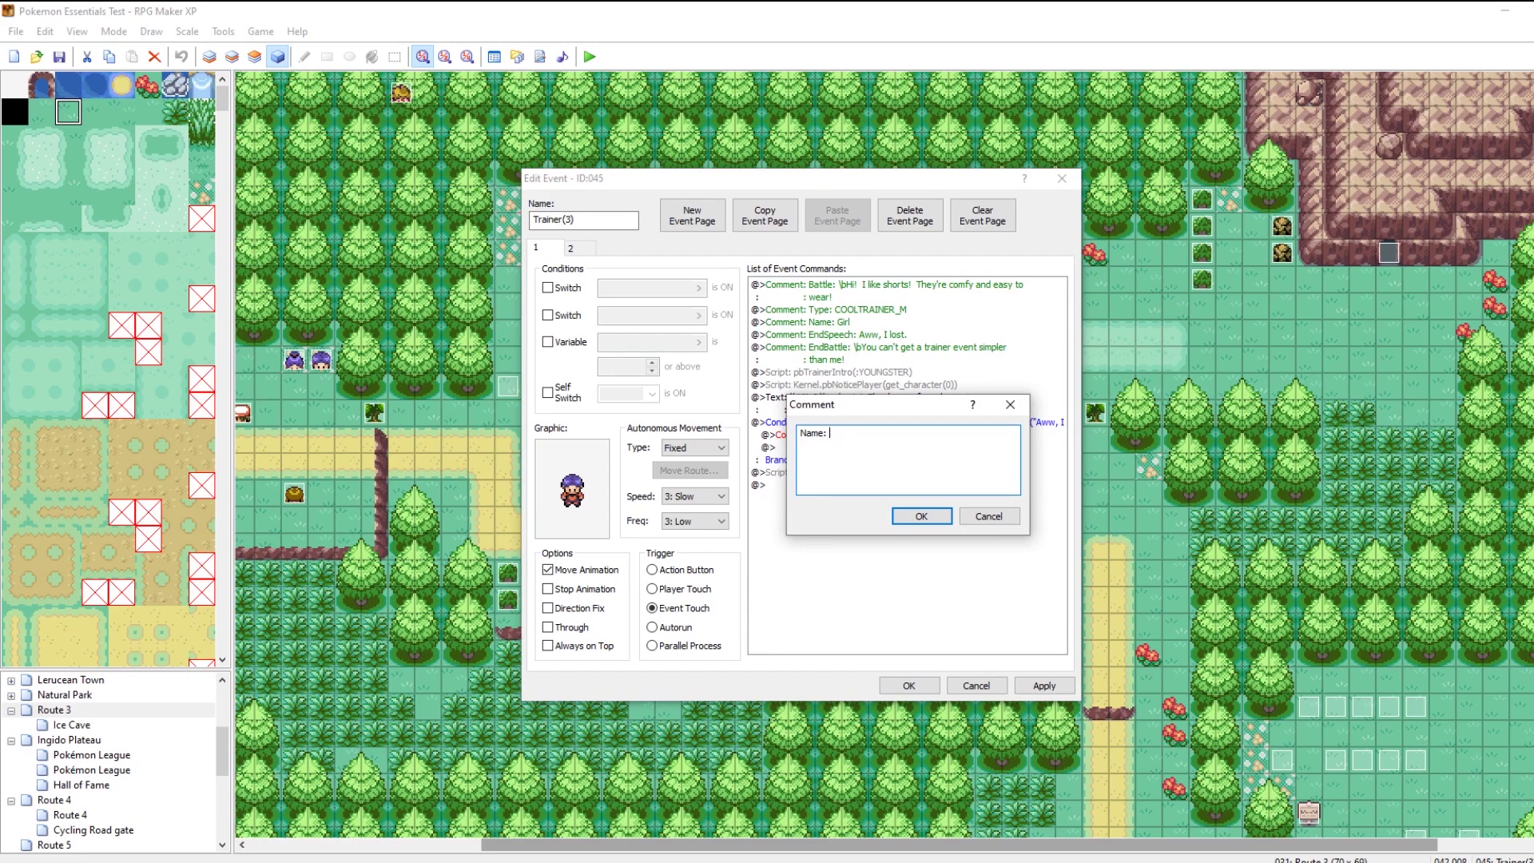
pyautogui.write('Mark')
pyautogui.click(921, 516)
# Step: Close the first trainer event and move the copied trainer onto the flower tile
pyautogui.click(908, 686)
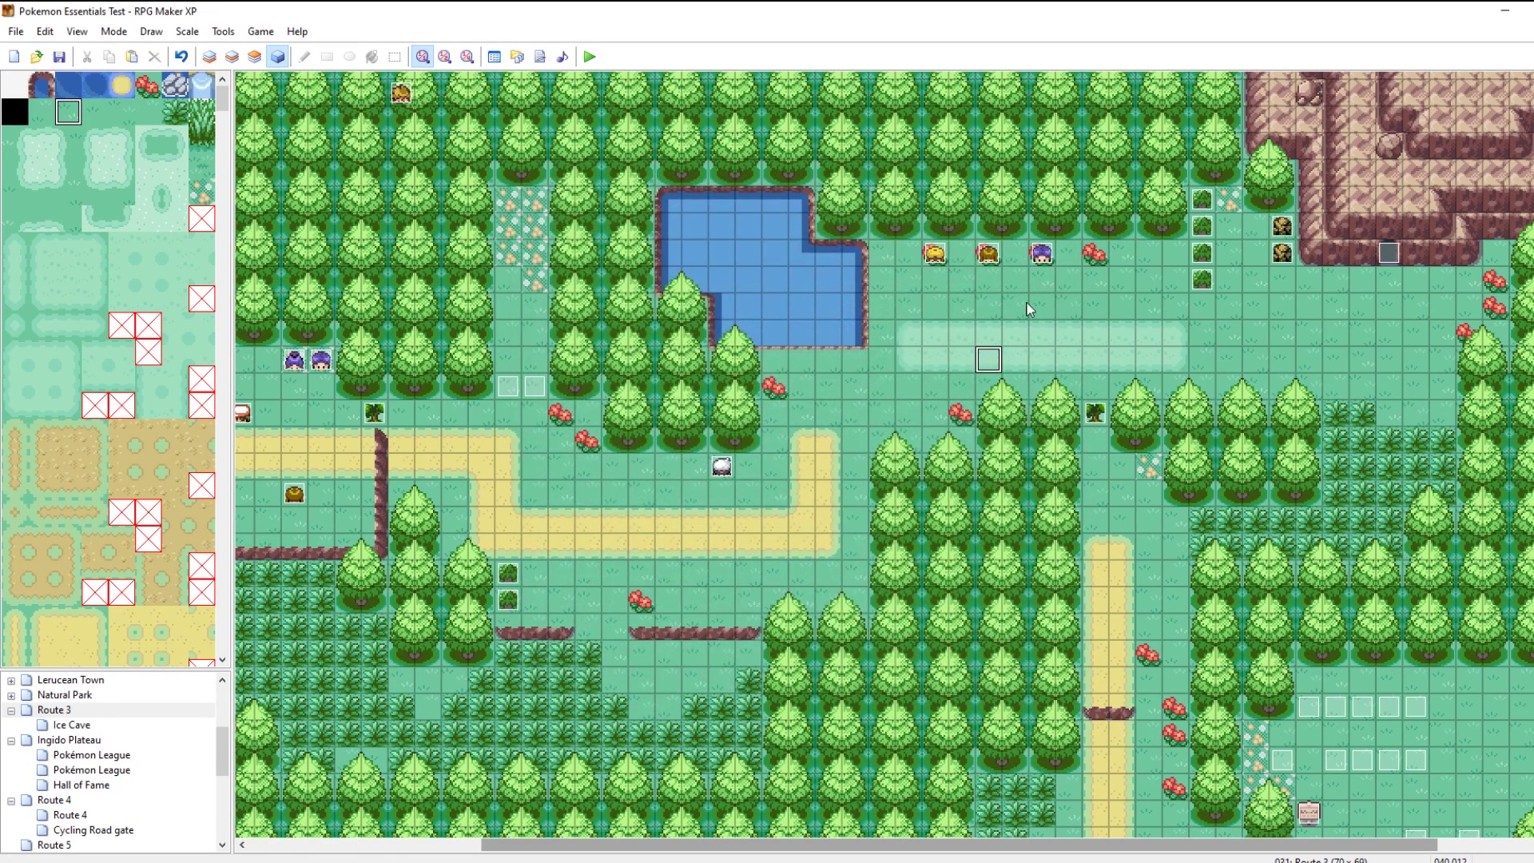
pyautogui.moveTo(1041, 254); pyautogui.dragTo(1093, 260)
pyautogui.doubleClick(1095, 254)
# Step: Change the copy's Type comment to COOLTRAINER_F and give it a new trainer name
pyautogui.click(885, 310)
pyautogui.rightClick(884, 309)
pyautogui.click(923, 345)
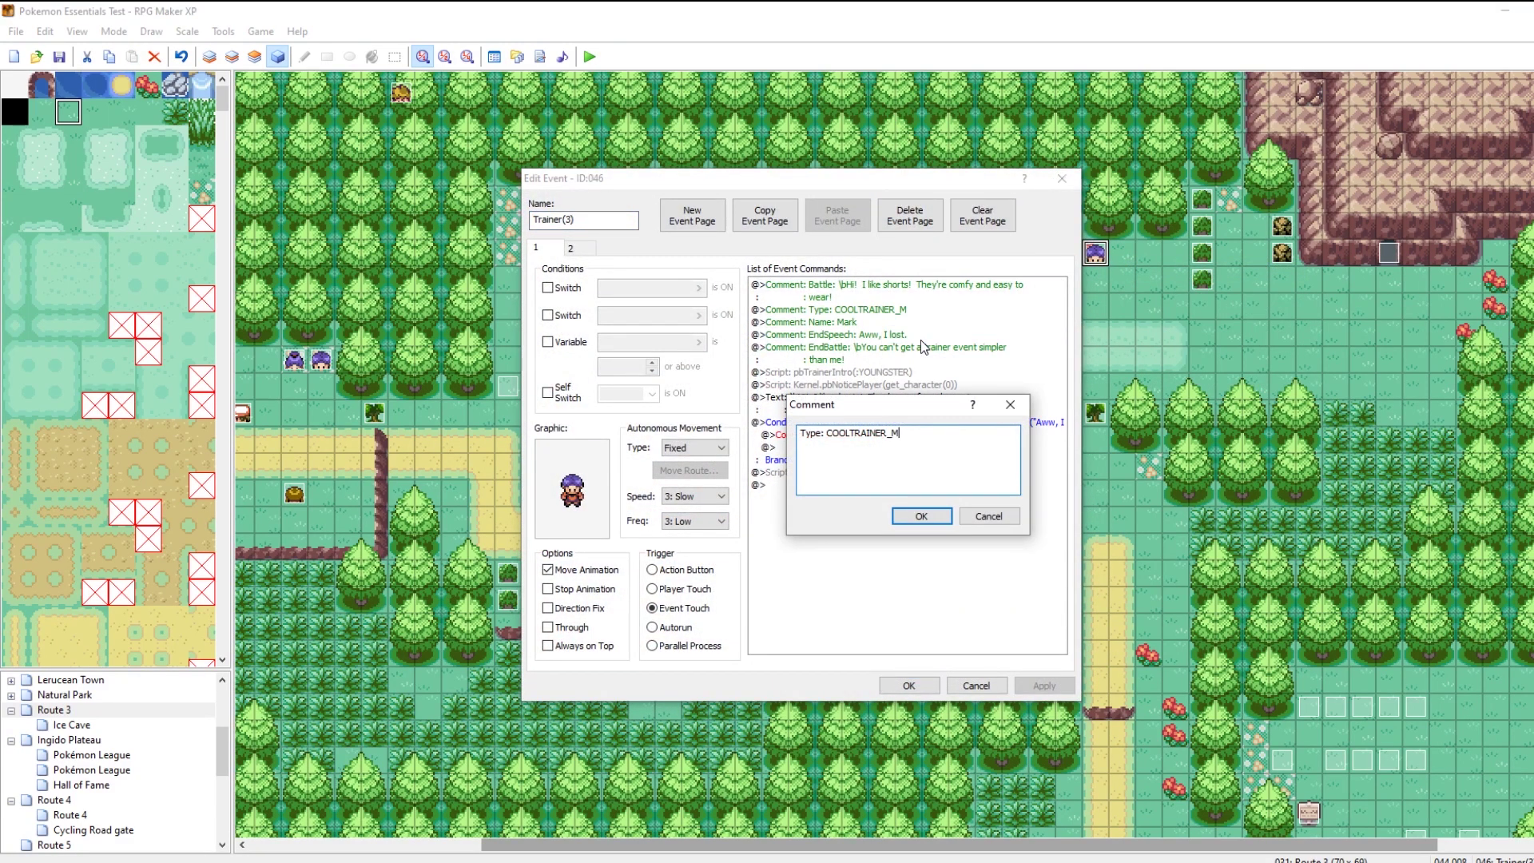
pyautogui.click(904, 517)
pyautogui.click(843, 322)
pyautogui.rightClick(843, 322)
pyautogui.click(881, 353)
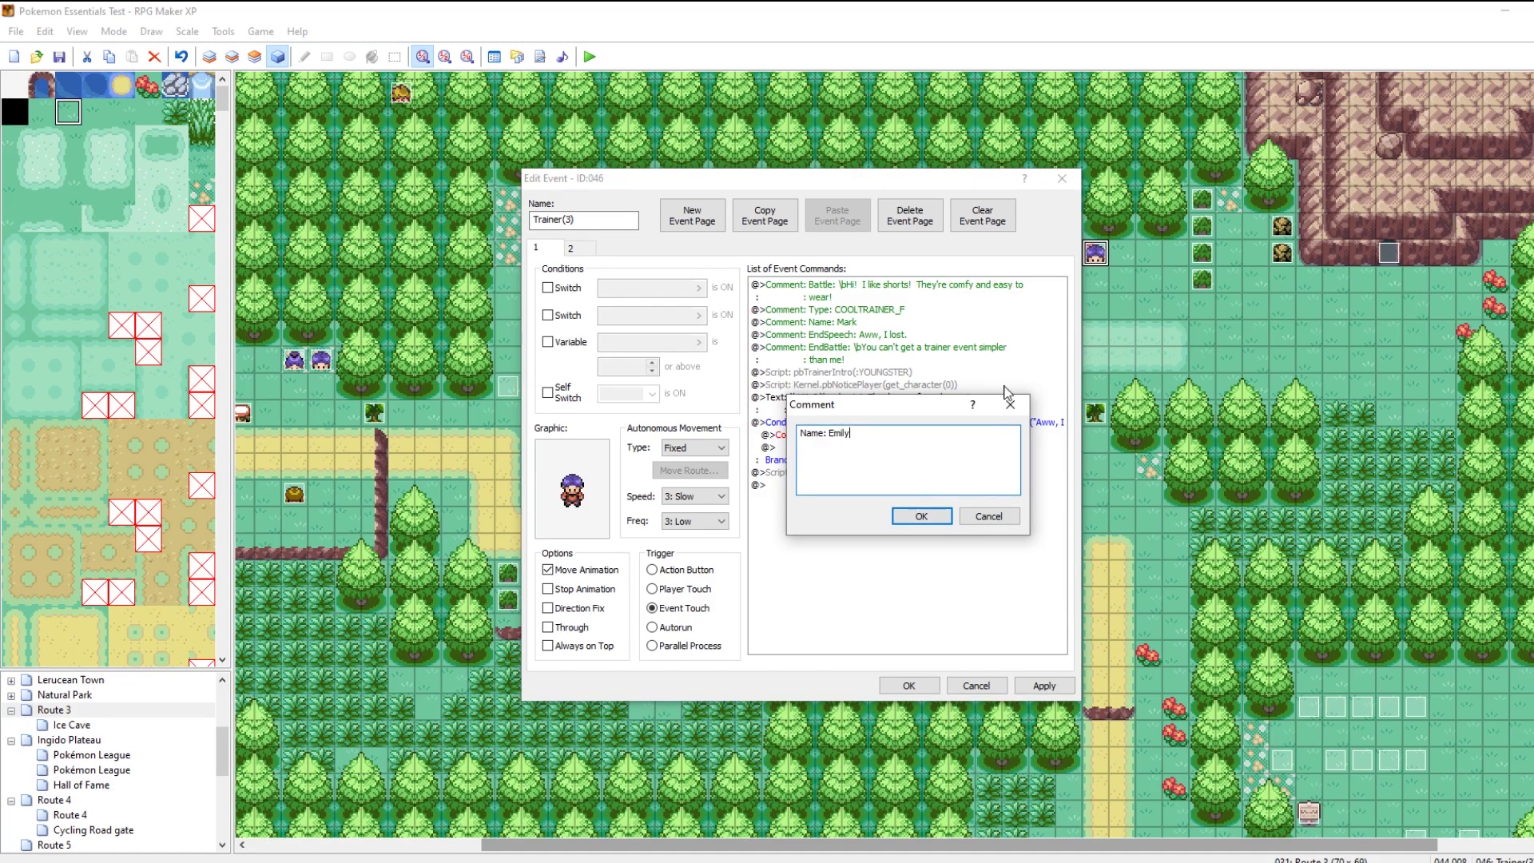
pyautogui.click(922, 516)
# Step: Give the trainer the female purple-haired sprite and apply the changes
pyautogui.doubleClick(578, 467)
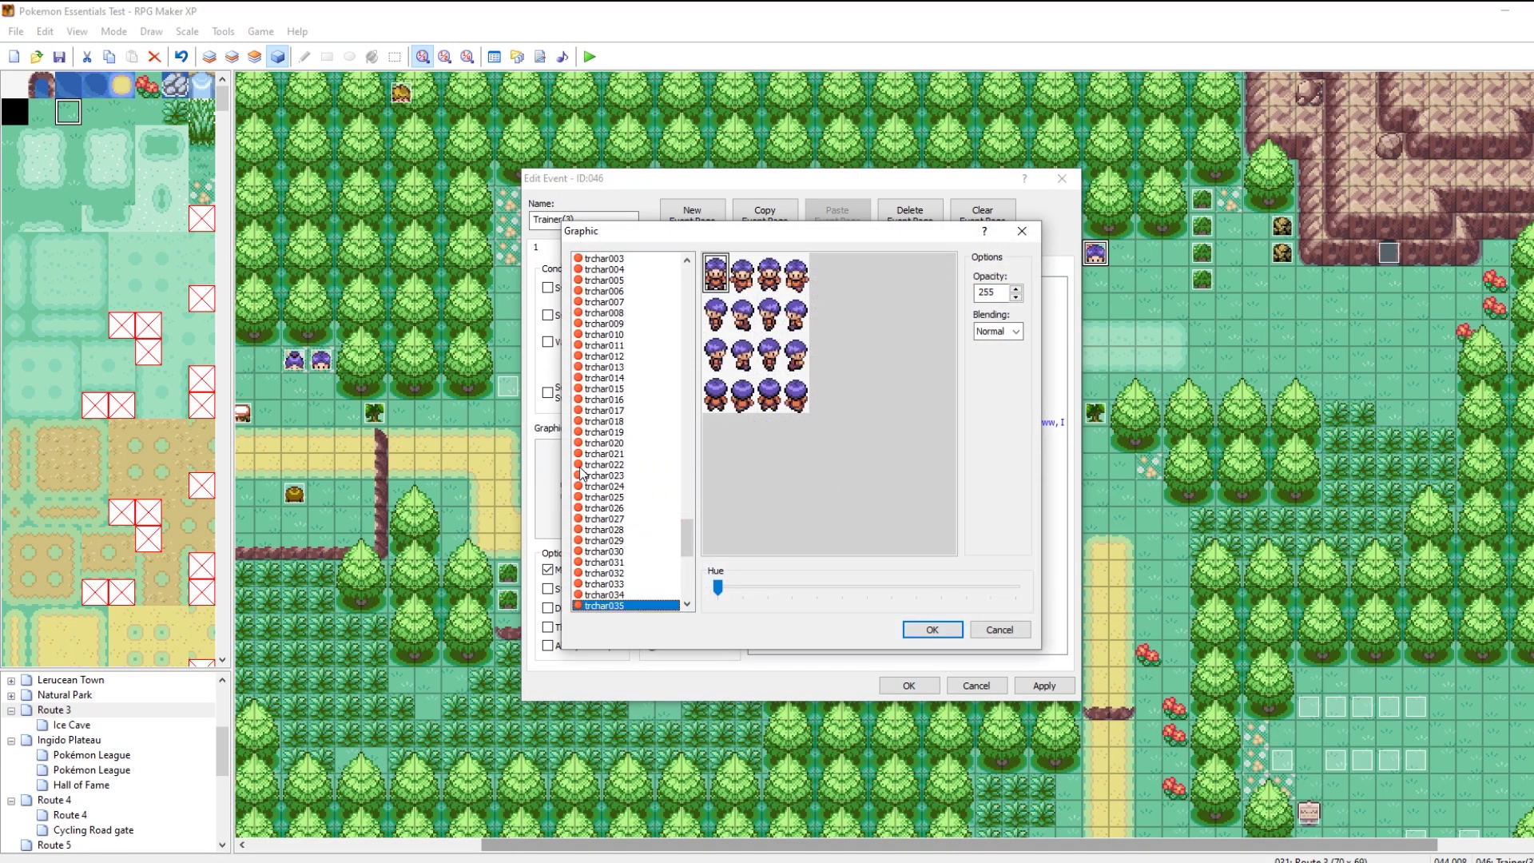
pyautogui.press('Return')
pyautogui.click(1060, 689)
pyautogui.click(909, 686)
# Step: Paste two copies of the LASS trainer block after it in trainers.txt
pyautogui.hotkey('alt', 'Tab')
pyautogui.click(1101, 150)
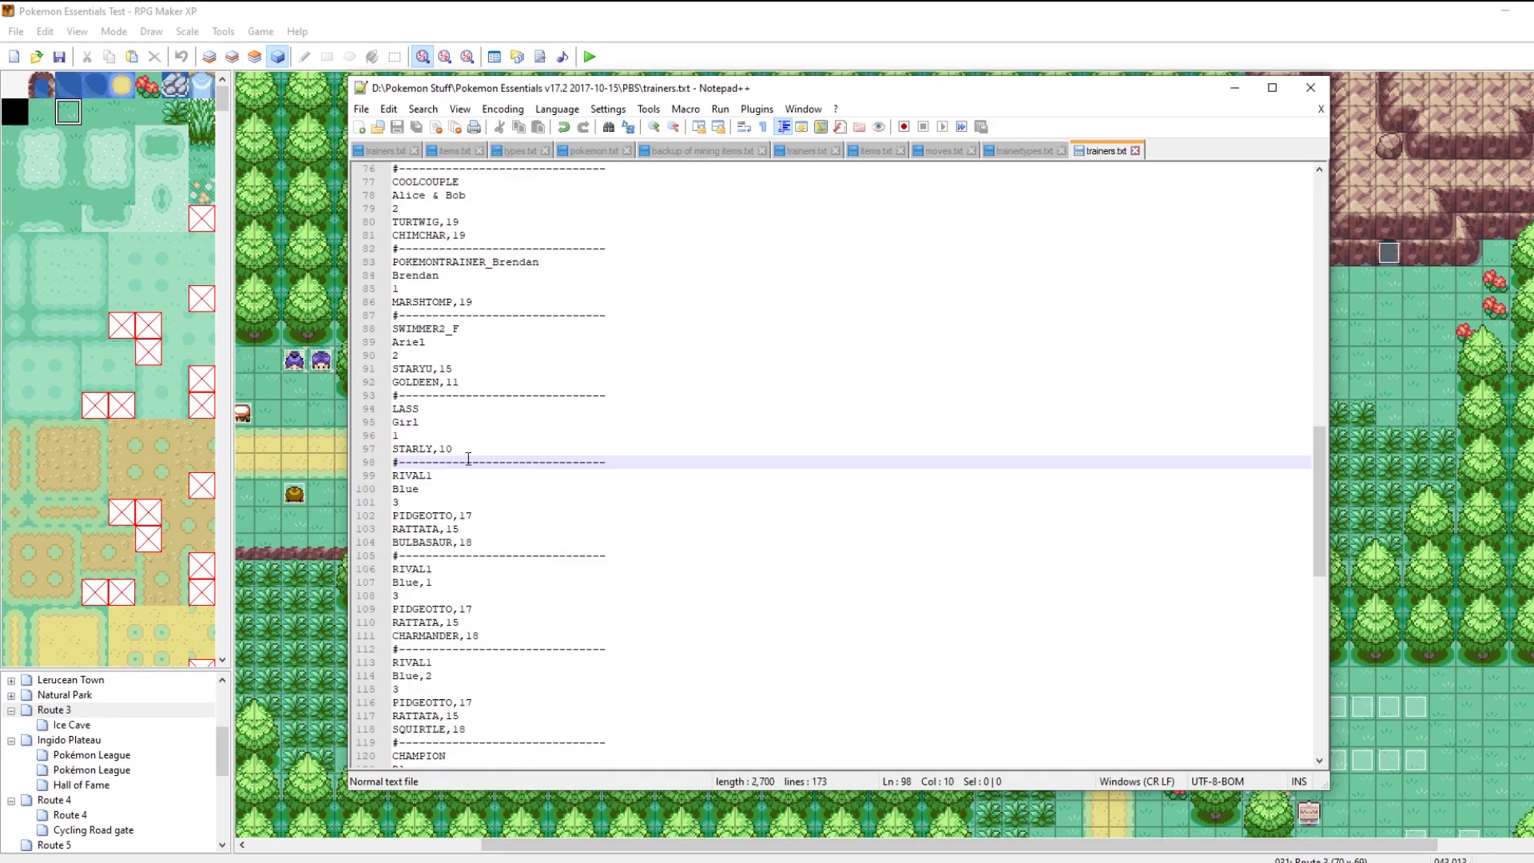
pyautogui.moveTo(467, 449); pyautogui.dragTo(384, 397)
pyautogui.hotkey('ctrl', 'c')
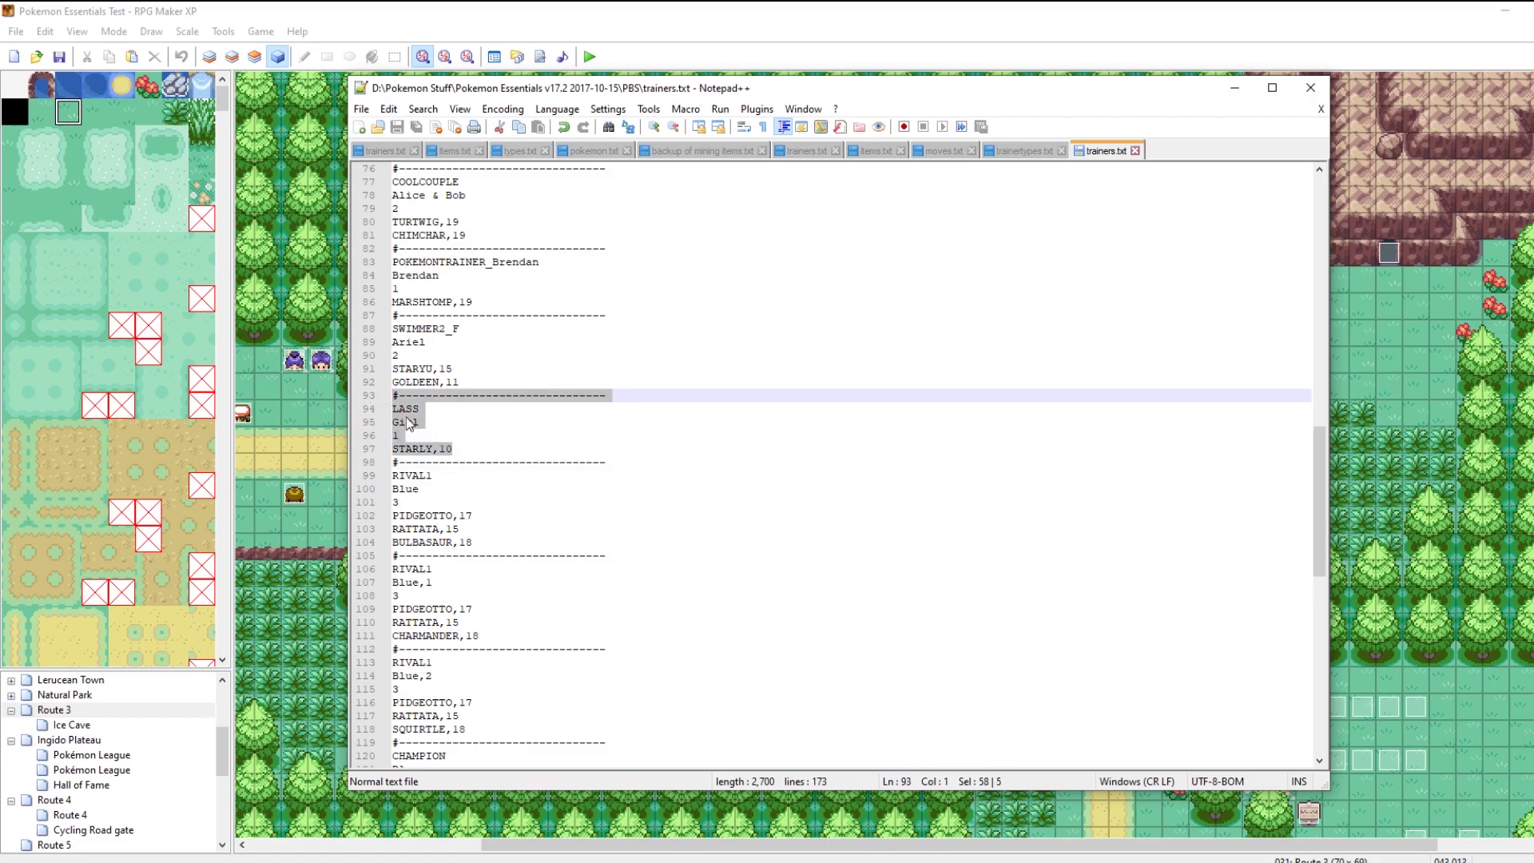
pyautogui.click(464, 452)
pyautogui.hotkey('ctrl', 'v')
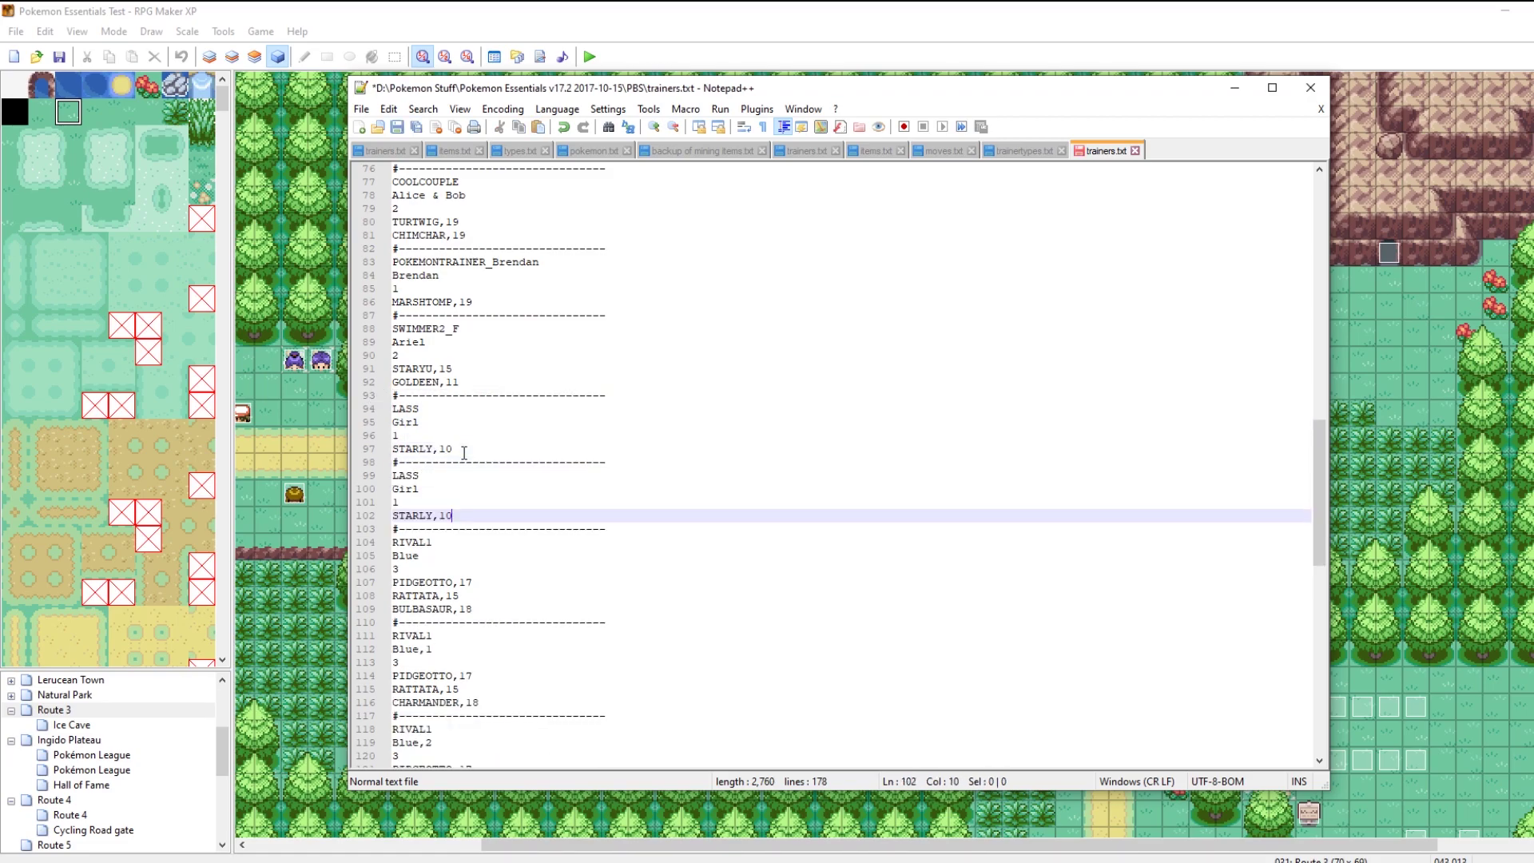
pyautogui.hotkey('ctrl', 'v')
# Step: Rename the copied trainer types from LASS to COOLTRAINER_M and COOLTRAINER_F
pyautogui.click(414, 485)
pyautogui.doubleClick(410, 476)
pyautogui.write('COOLTRAIN')
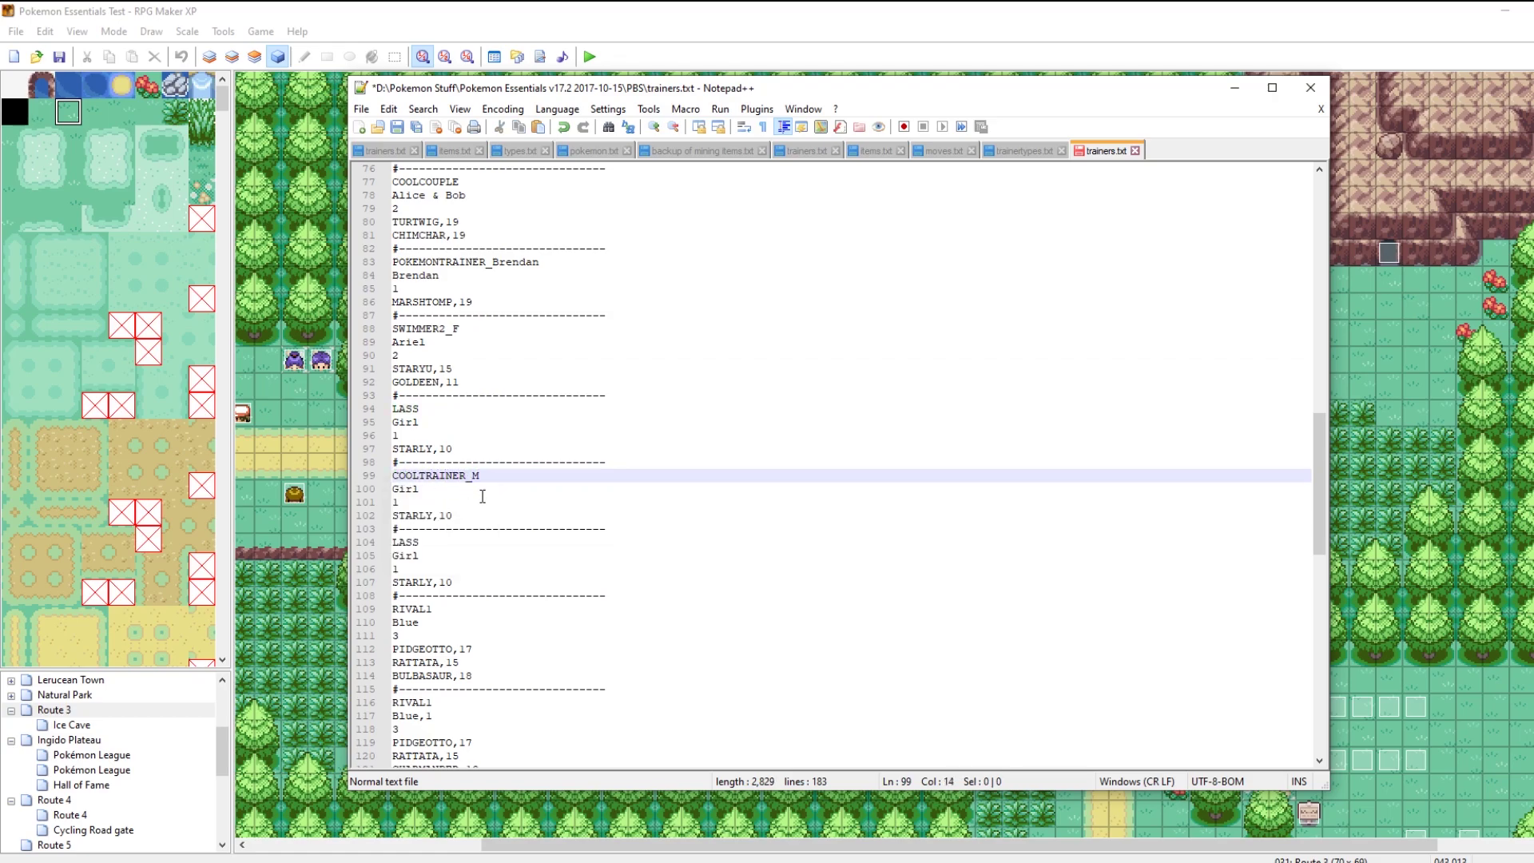
pyautogui.moveTo(486, 475); pyautogui.dragTo(396, 483)
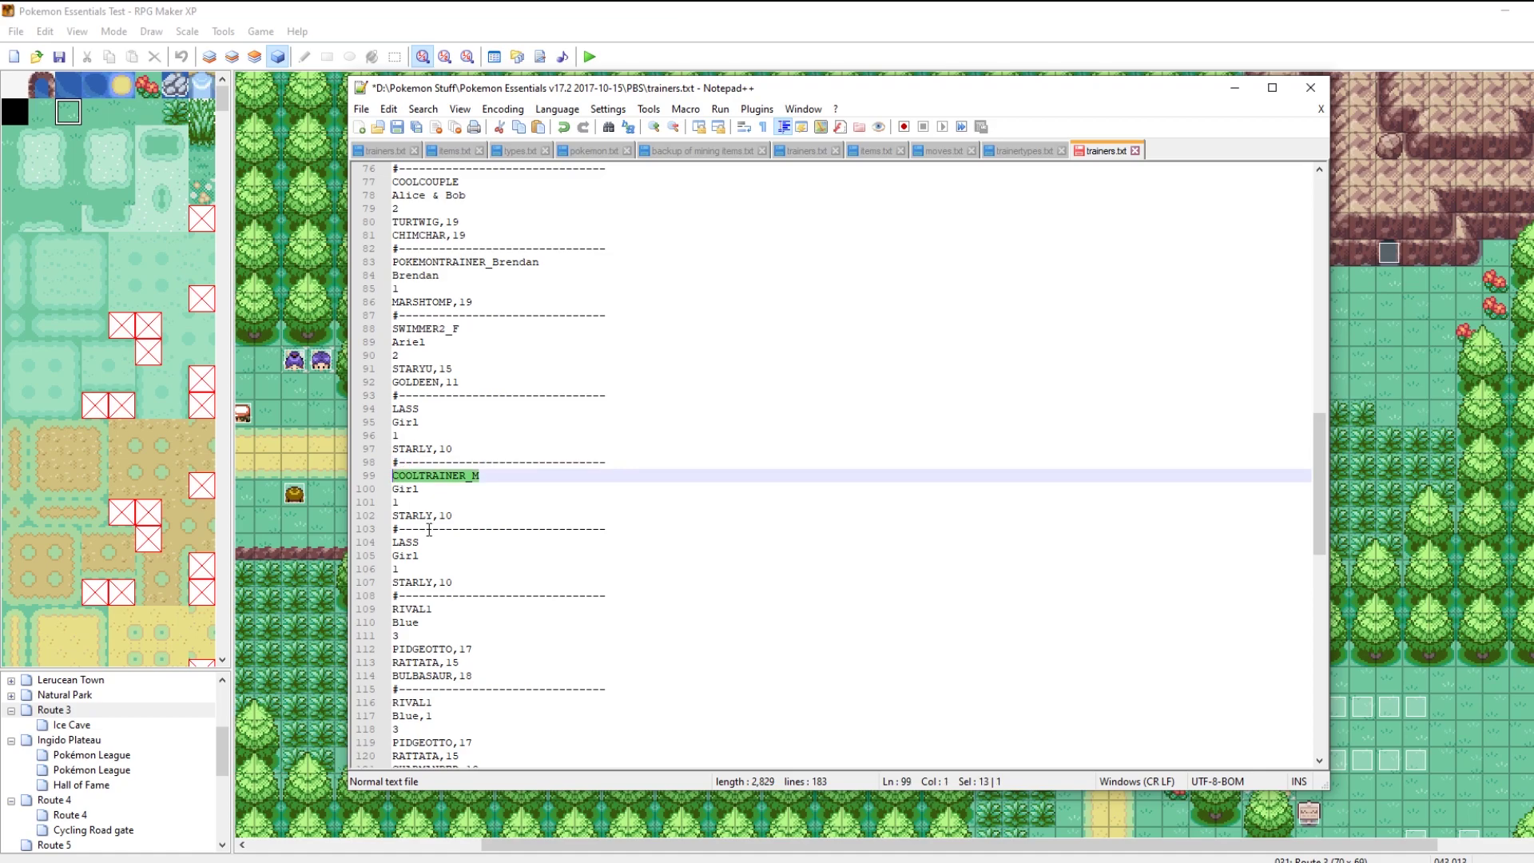
pyautogui.hotkey('ctrl', 'c')
pyautogui.doubleClick(406, 542)
pyautogui.hotkey('ctrl', 'v')
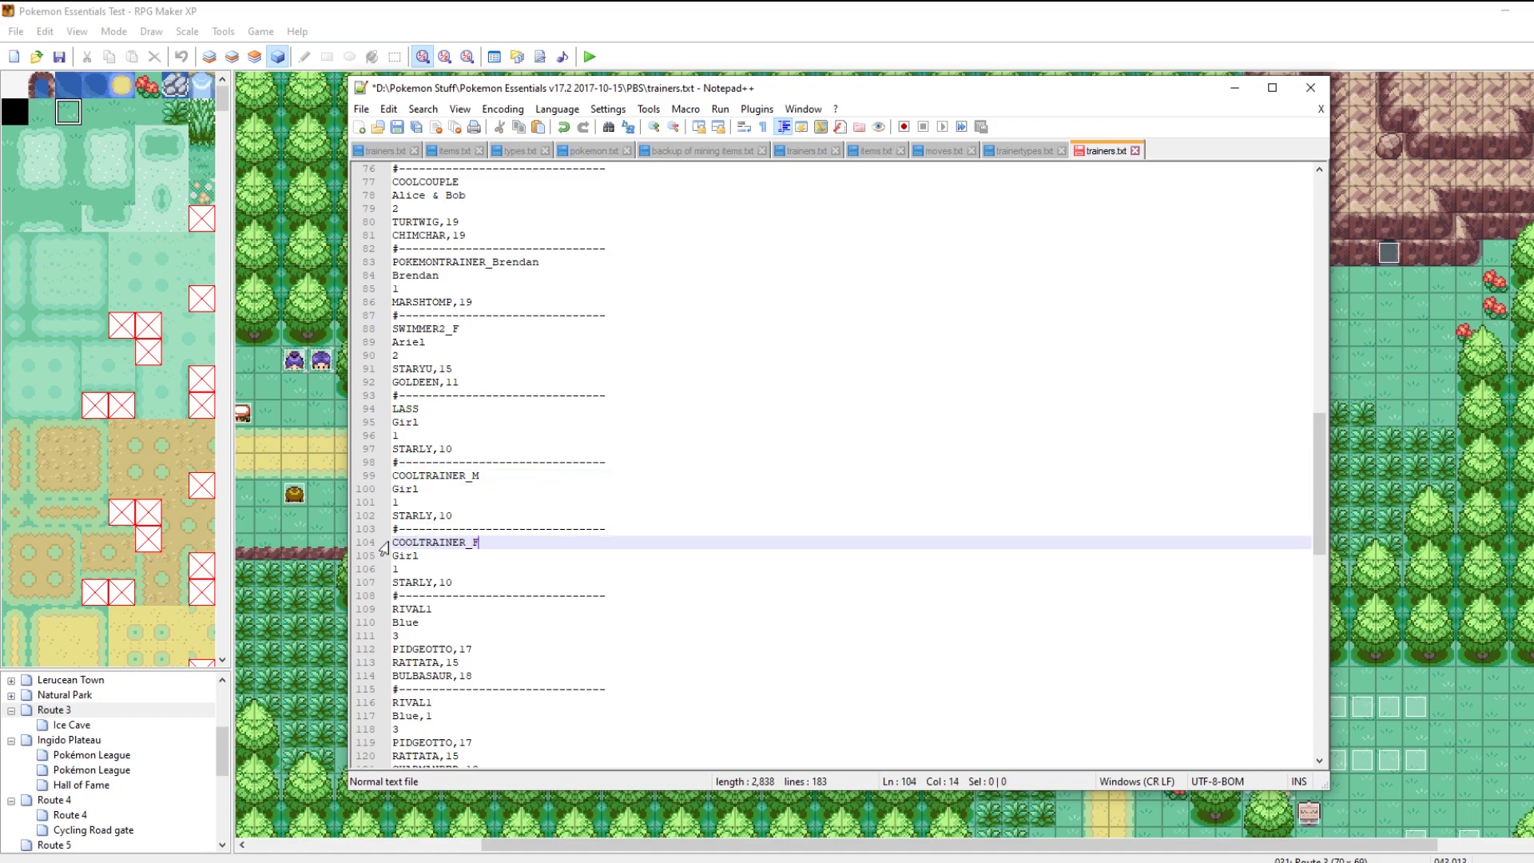
# Step: Set the copied trainer names to 'Mark' and 'Emi' and save trainers.txt
pyautogui.doubleClick(401, 489)
pyautogui.write('Mark')
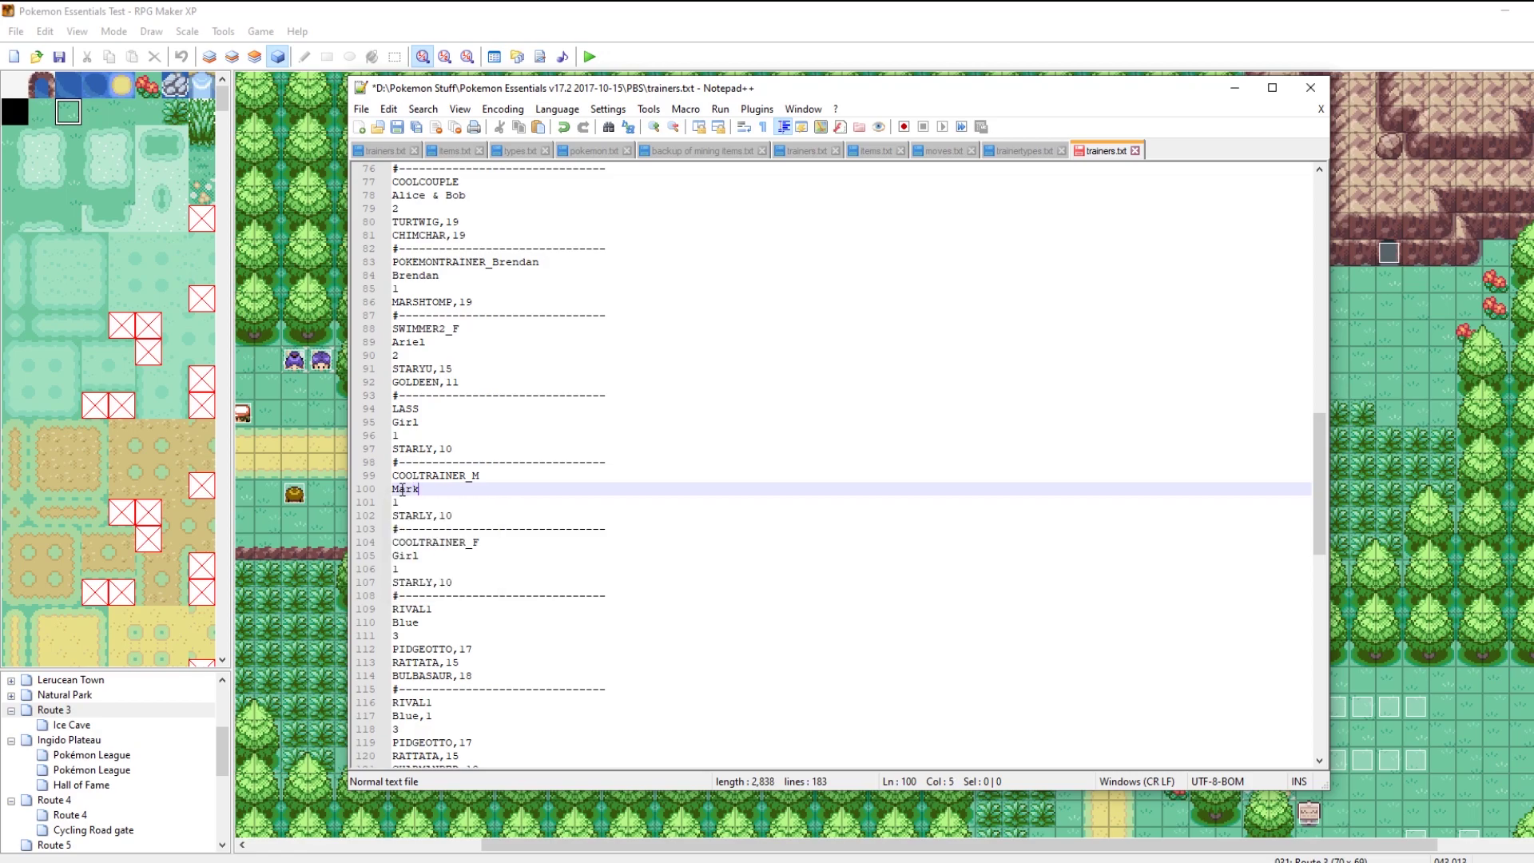
pyautogui.doubleClick(397, 556)
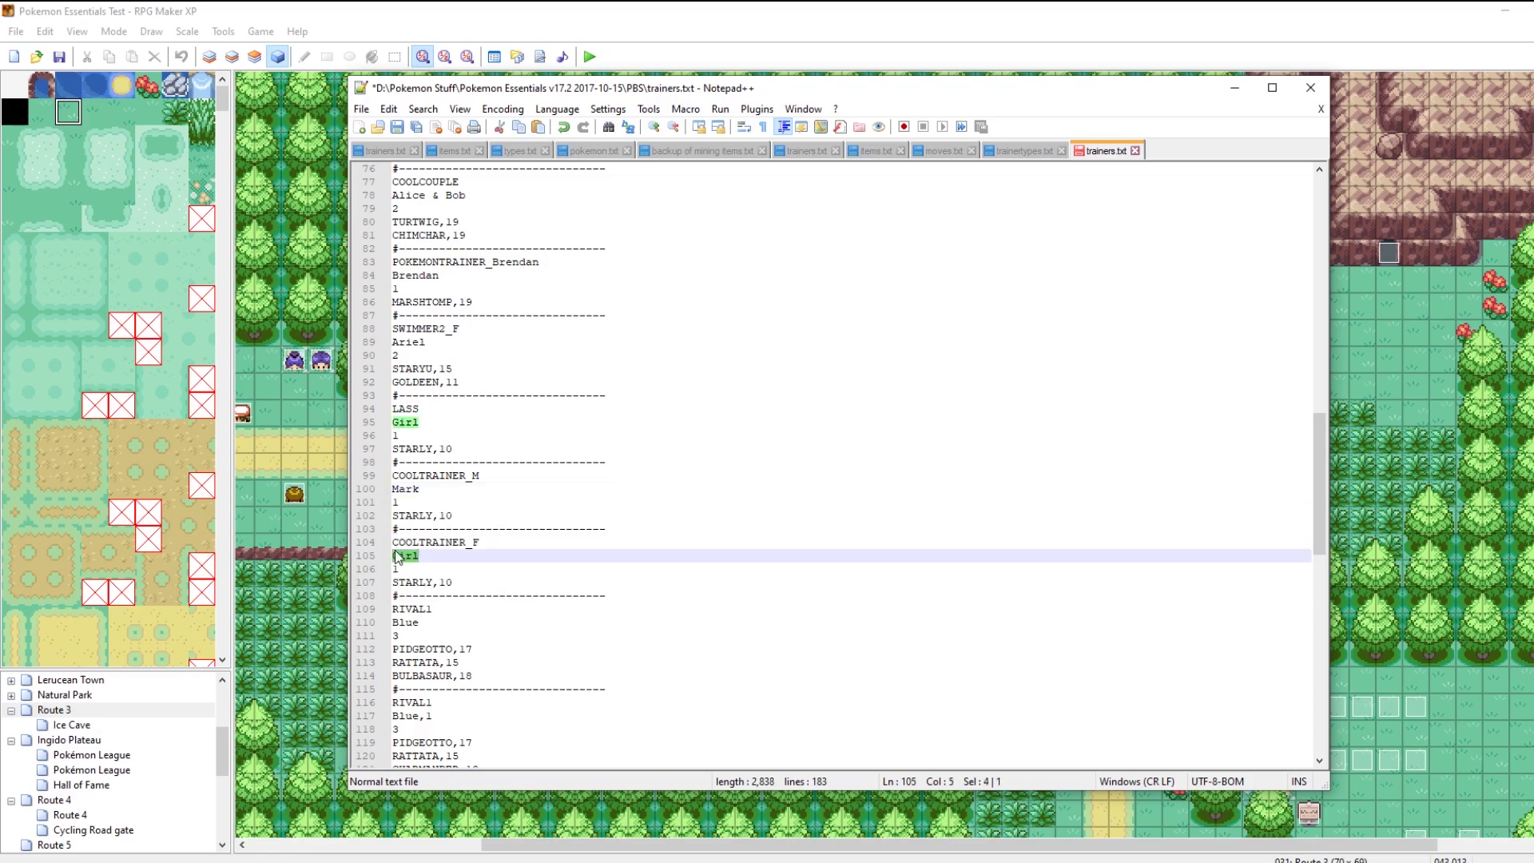
pyautogui.write('Emily')
pyautogui.hotkey('ctrl', 's')
# Step: Start a playtest and walk the player left and down to the trainer group on Route 3
pyautogui.click(768, 10)
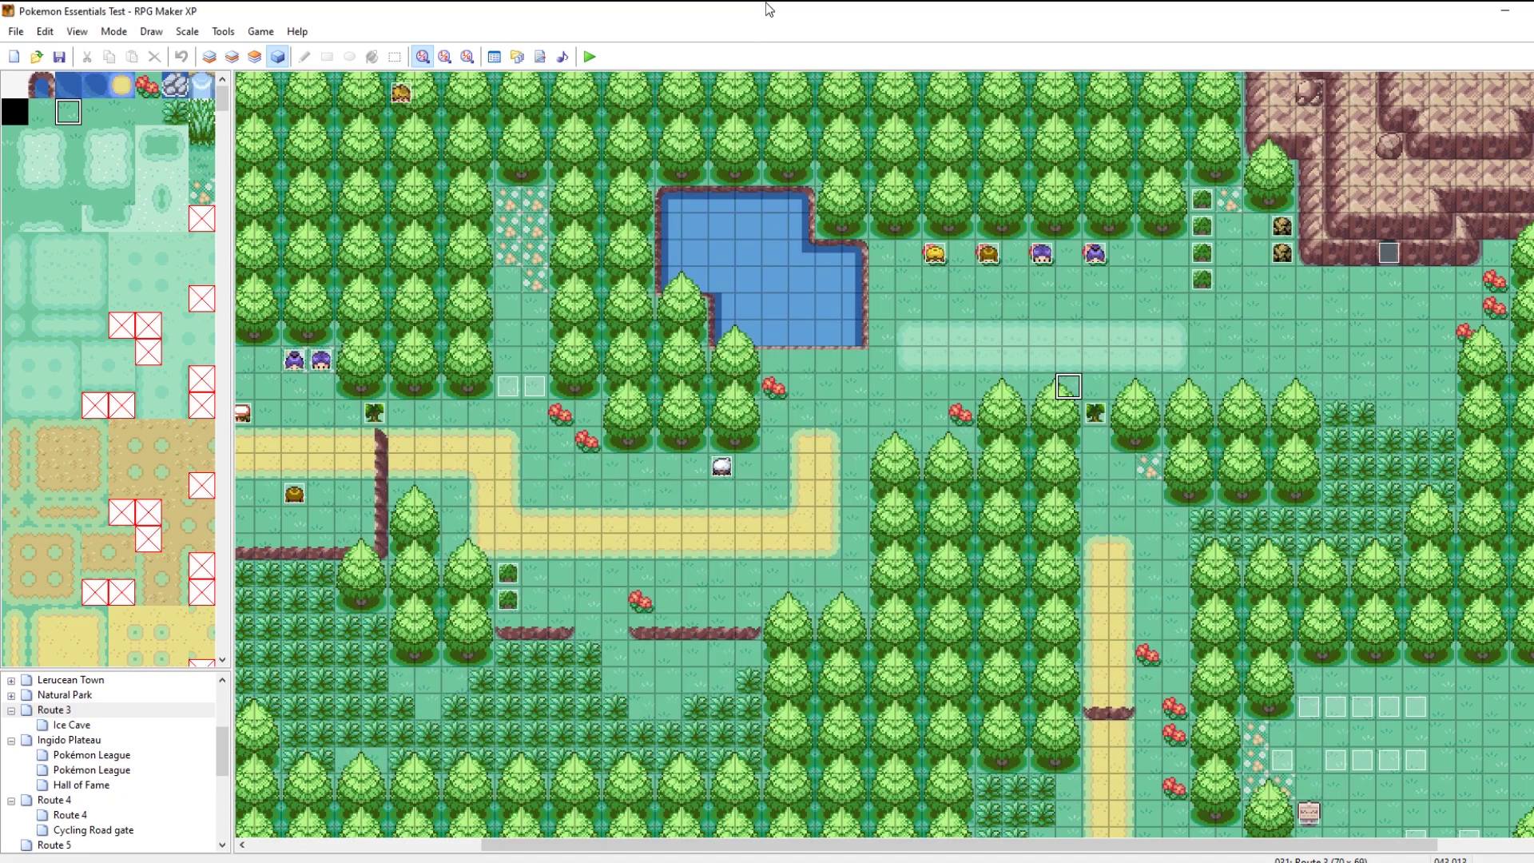
pyautogui.click(592, 58)
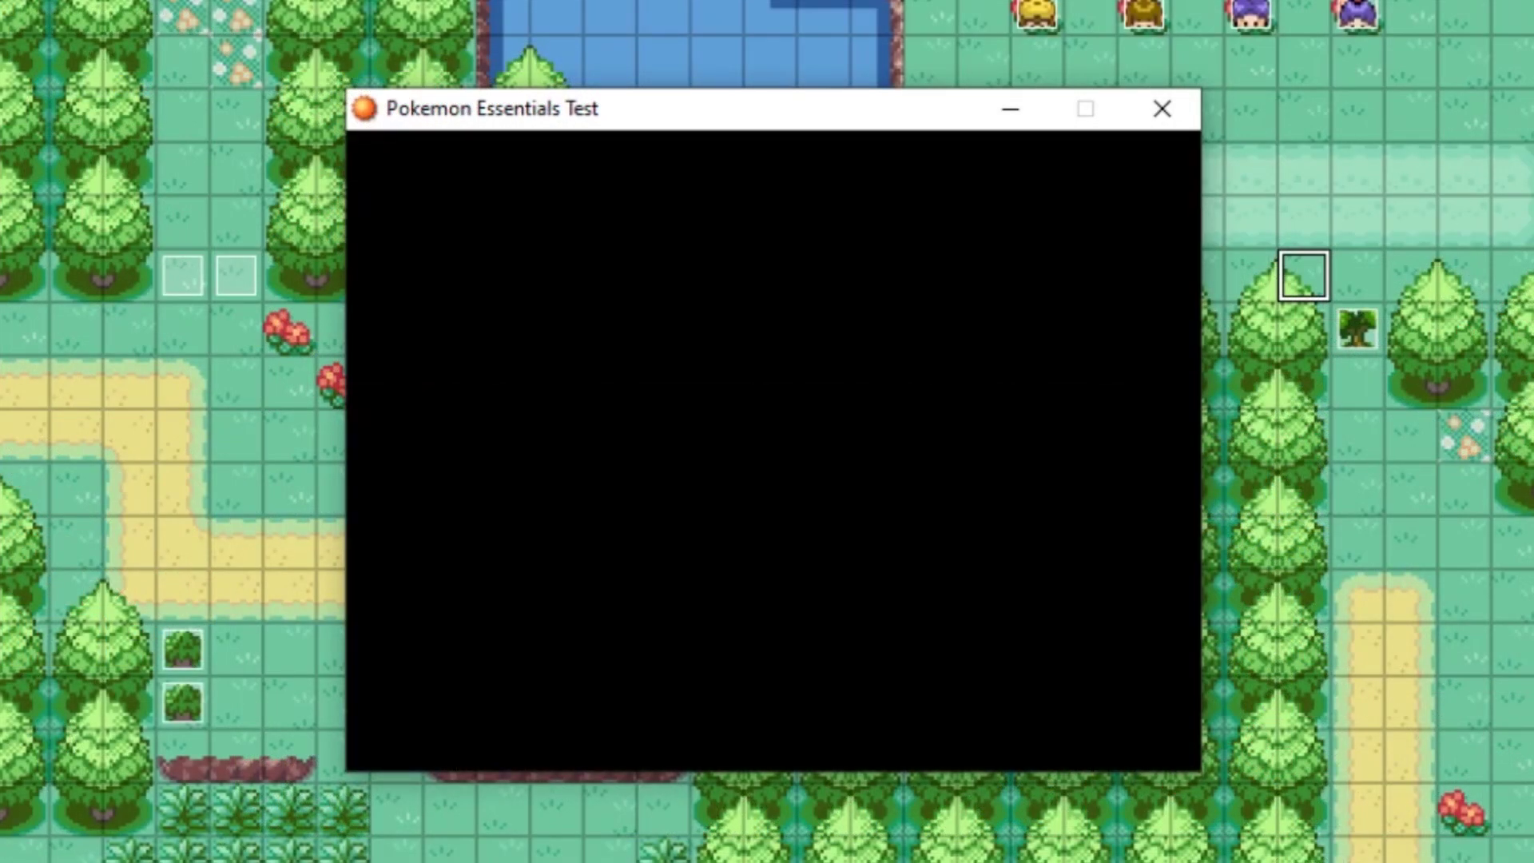
pyautogui.press('Down')
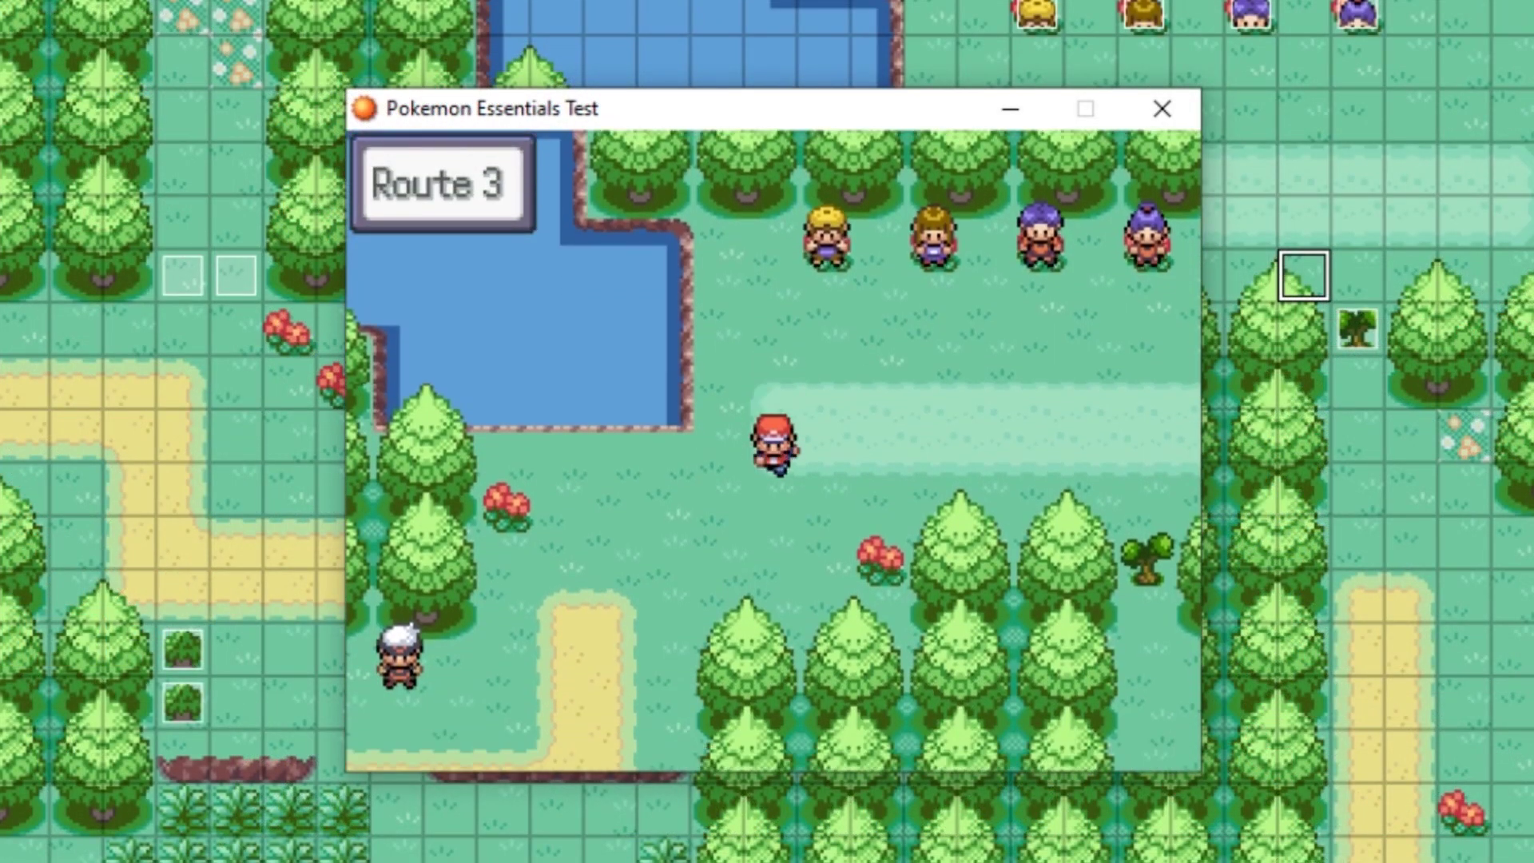
pyautogui.press('Left')
pyautogui.press('Left')
pyautogui.press('Down')
pyautogui.press('Left')
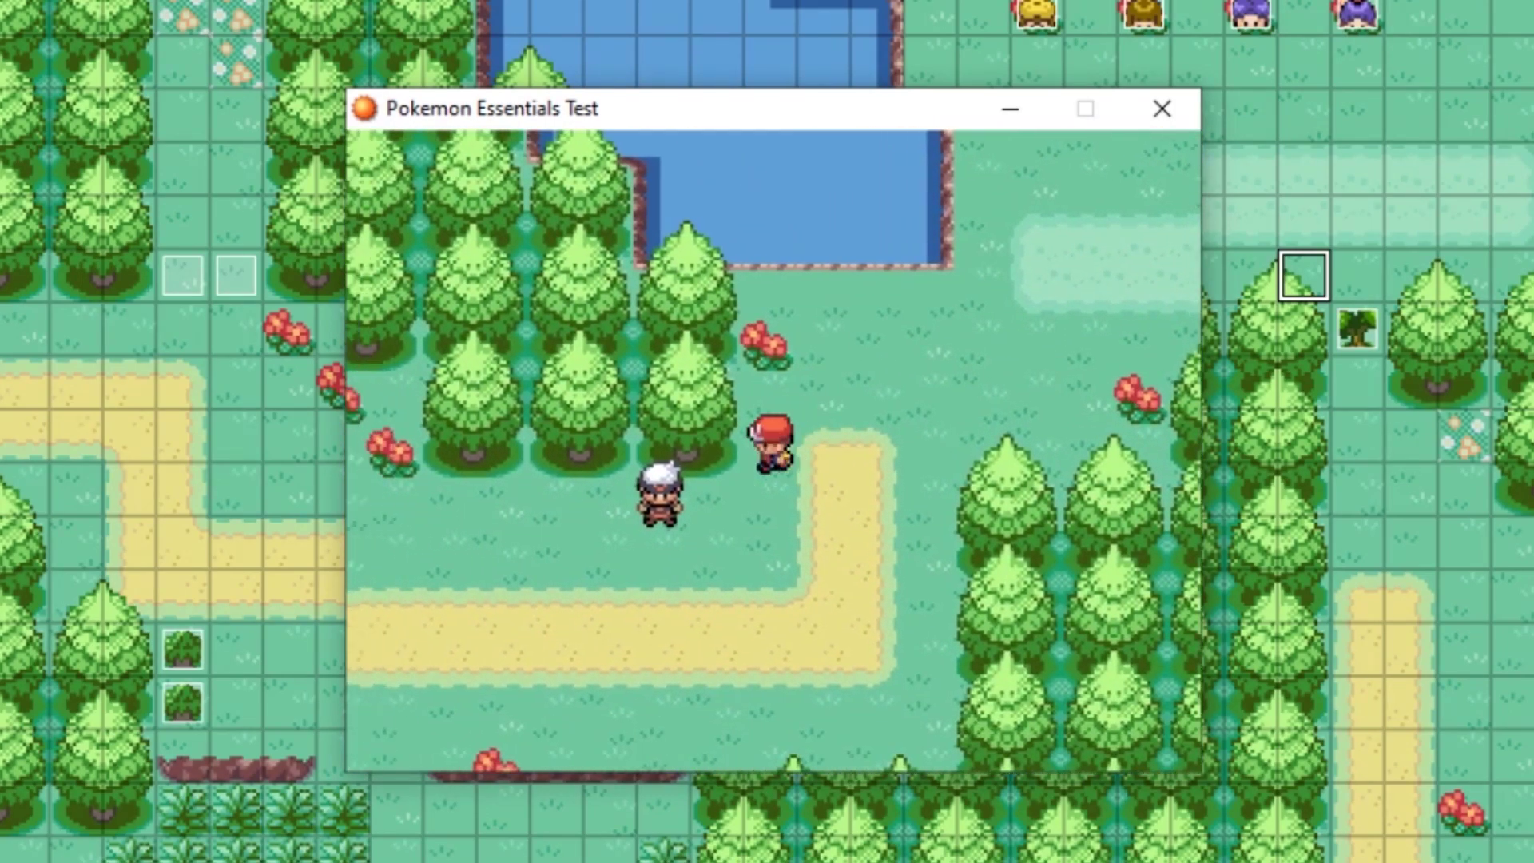
pyautogui.press('Down')
pyautogui.press('Left')
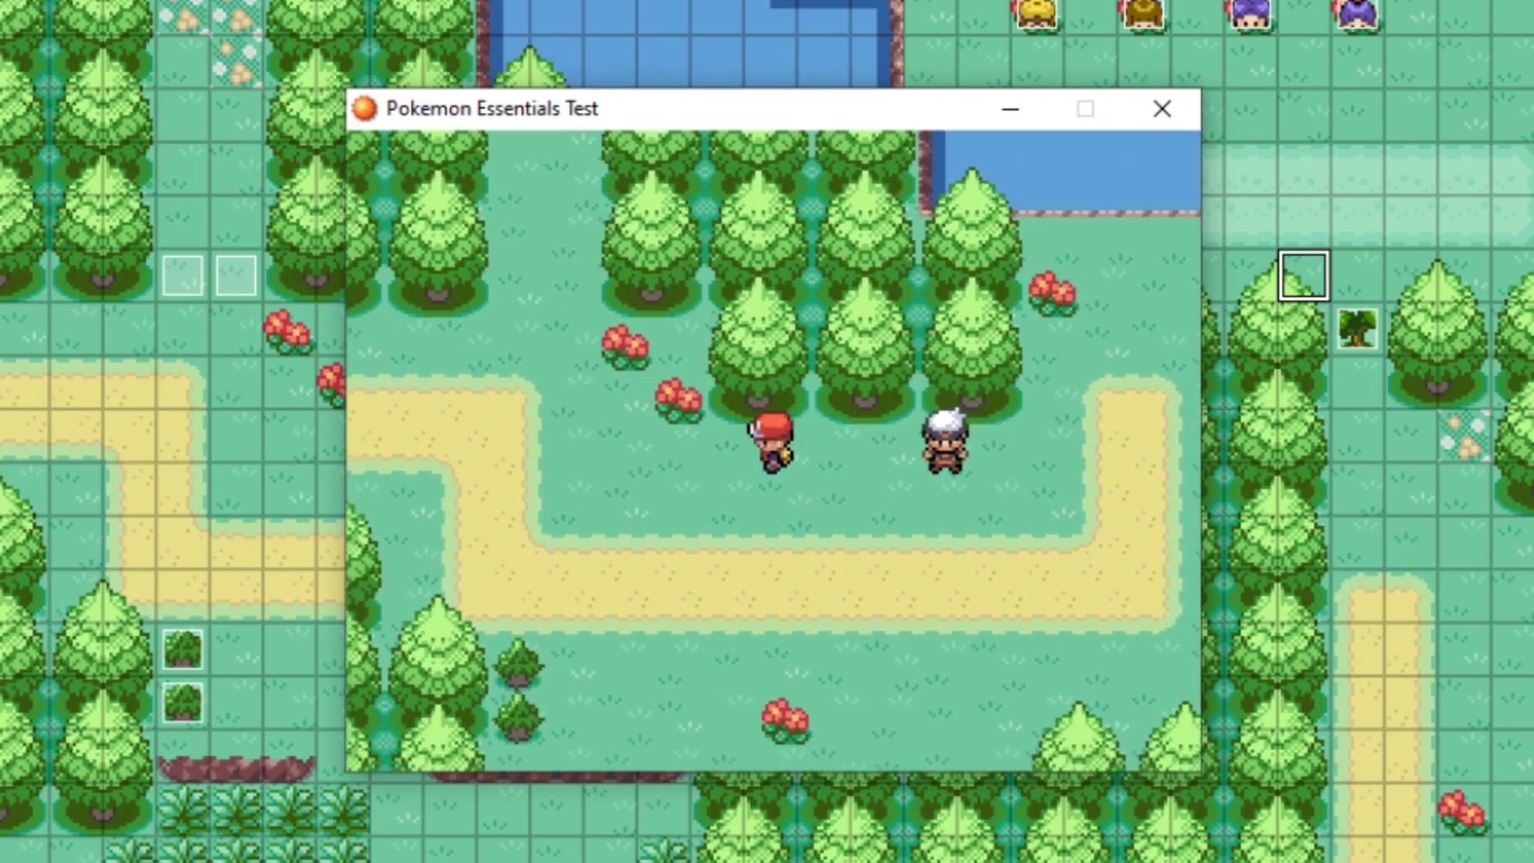
pyautogui.press('Left')
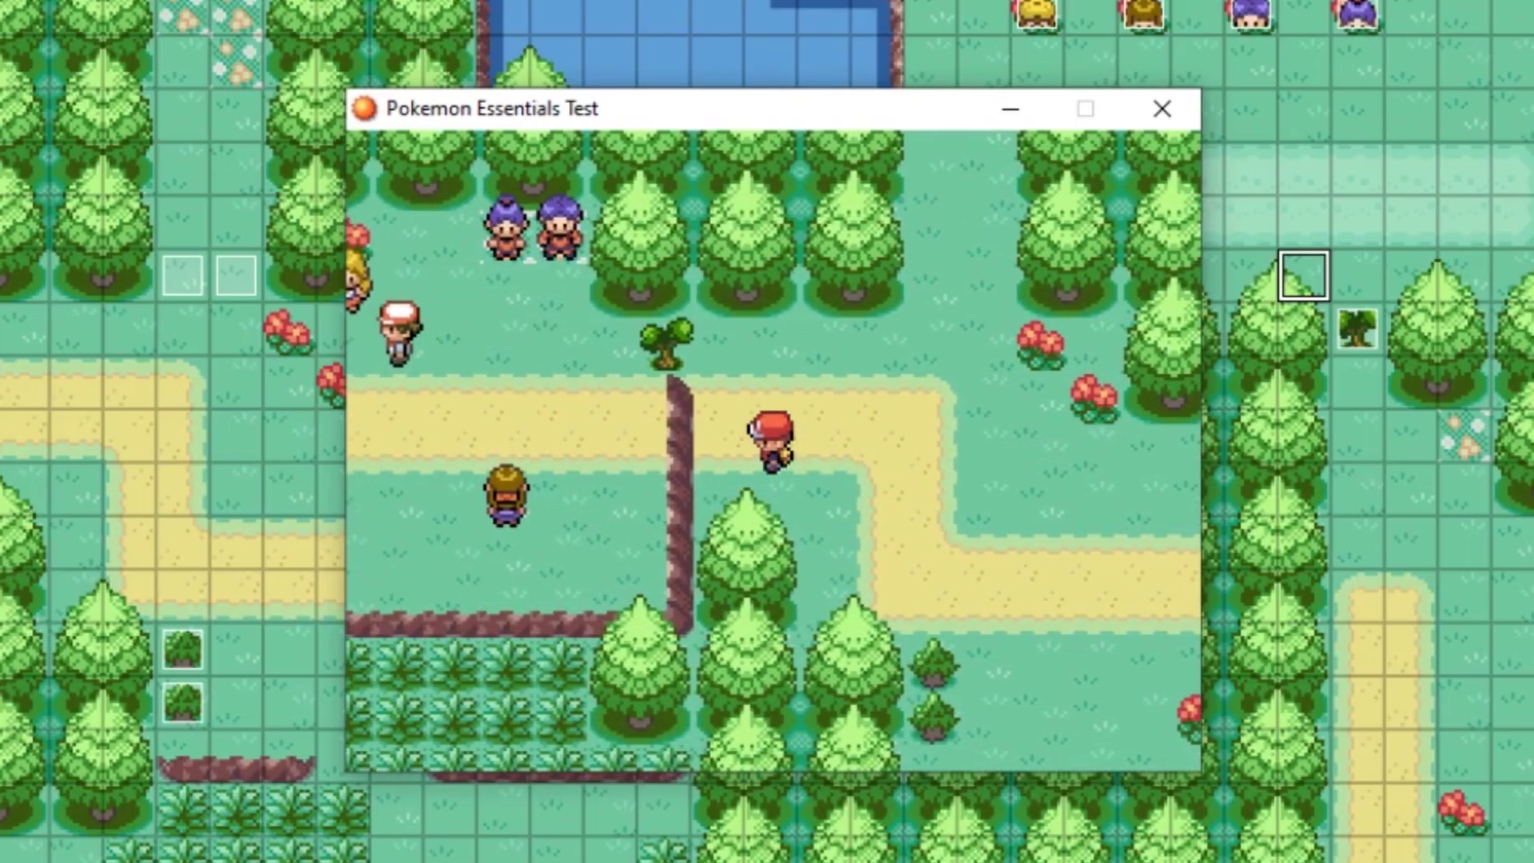
pyautogui.press('Left')
pyautogui.press('Down')
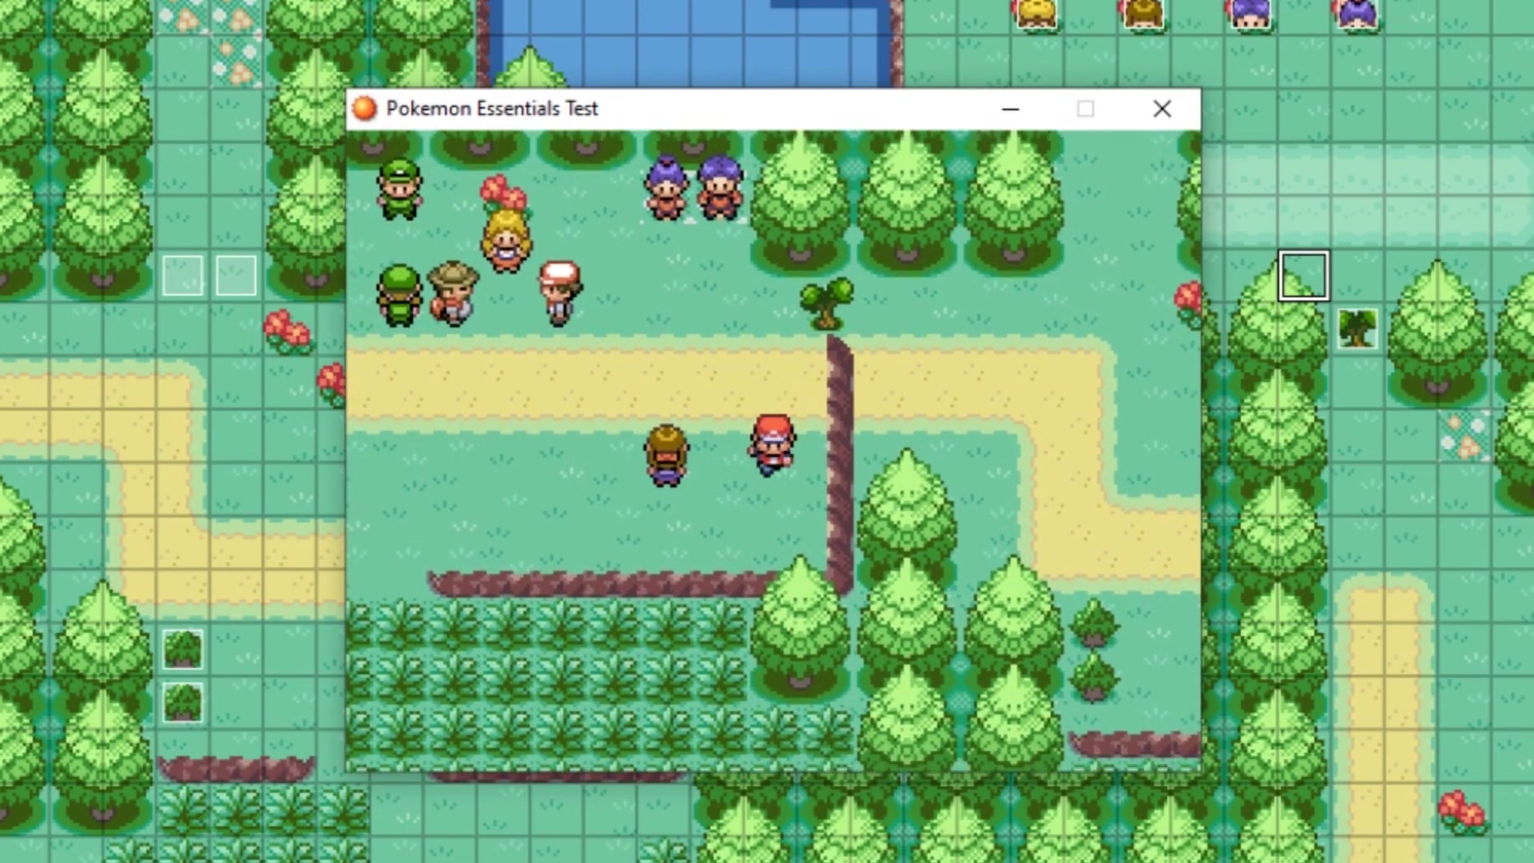
pyautogui.press('Left')
pyautogui.press('Up')
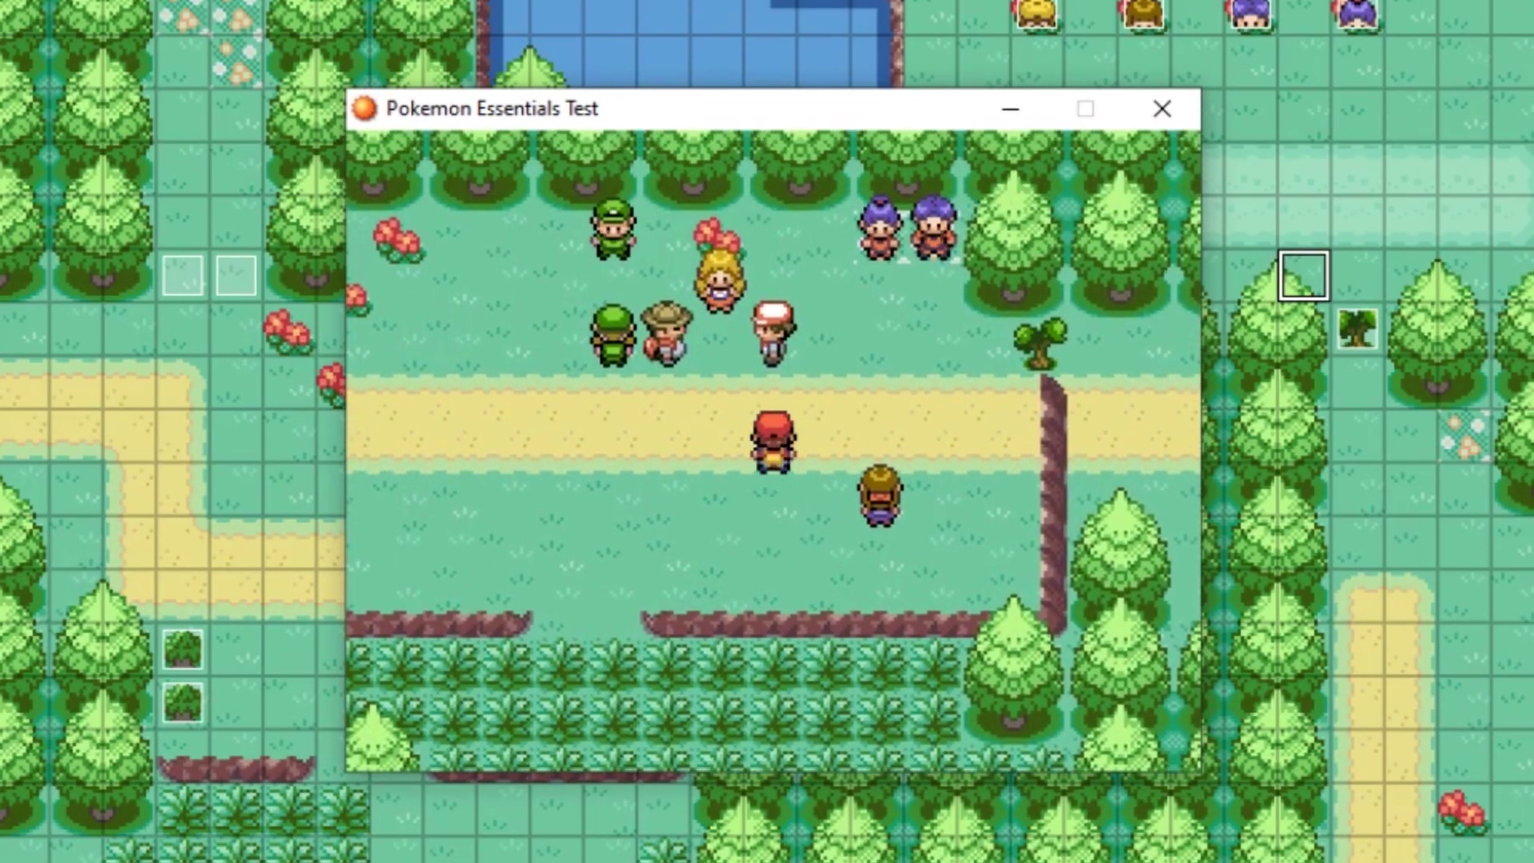
pyautogui.press('Left')
pyautogui.press('Up')
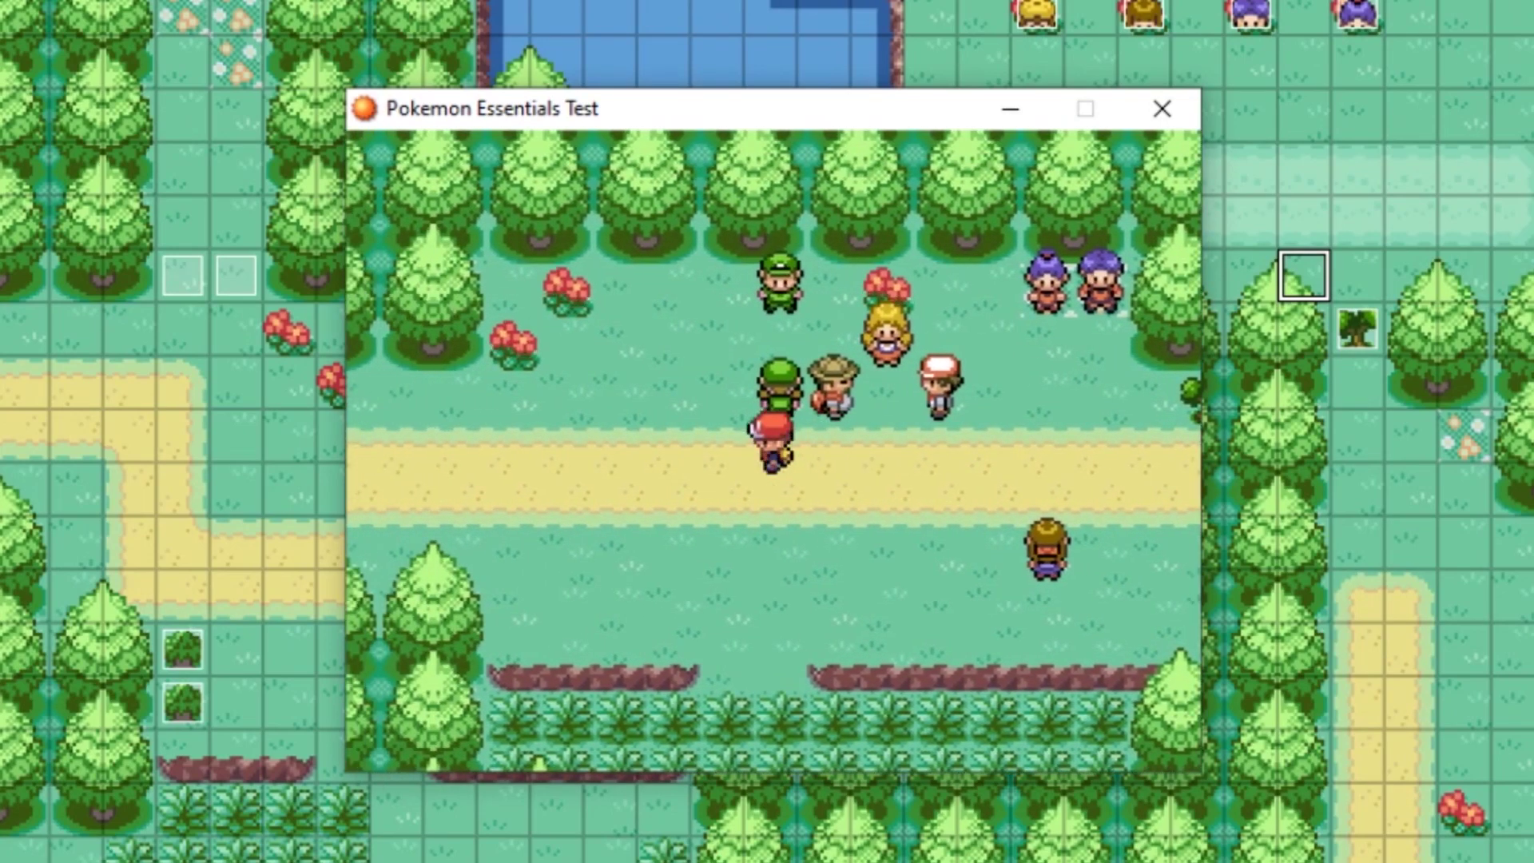
pyautogui.press('Up')
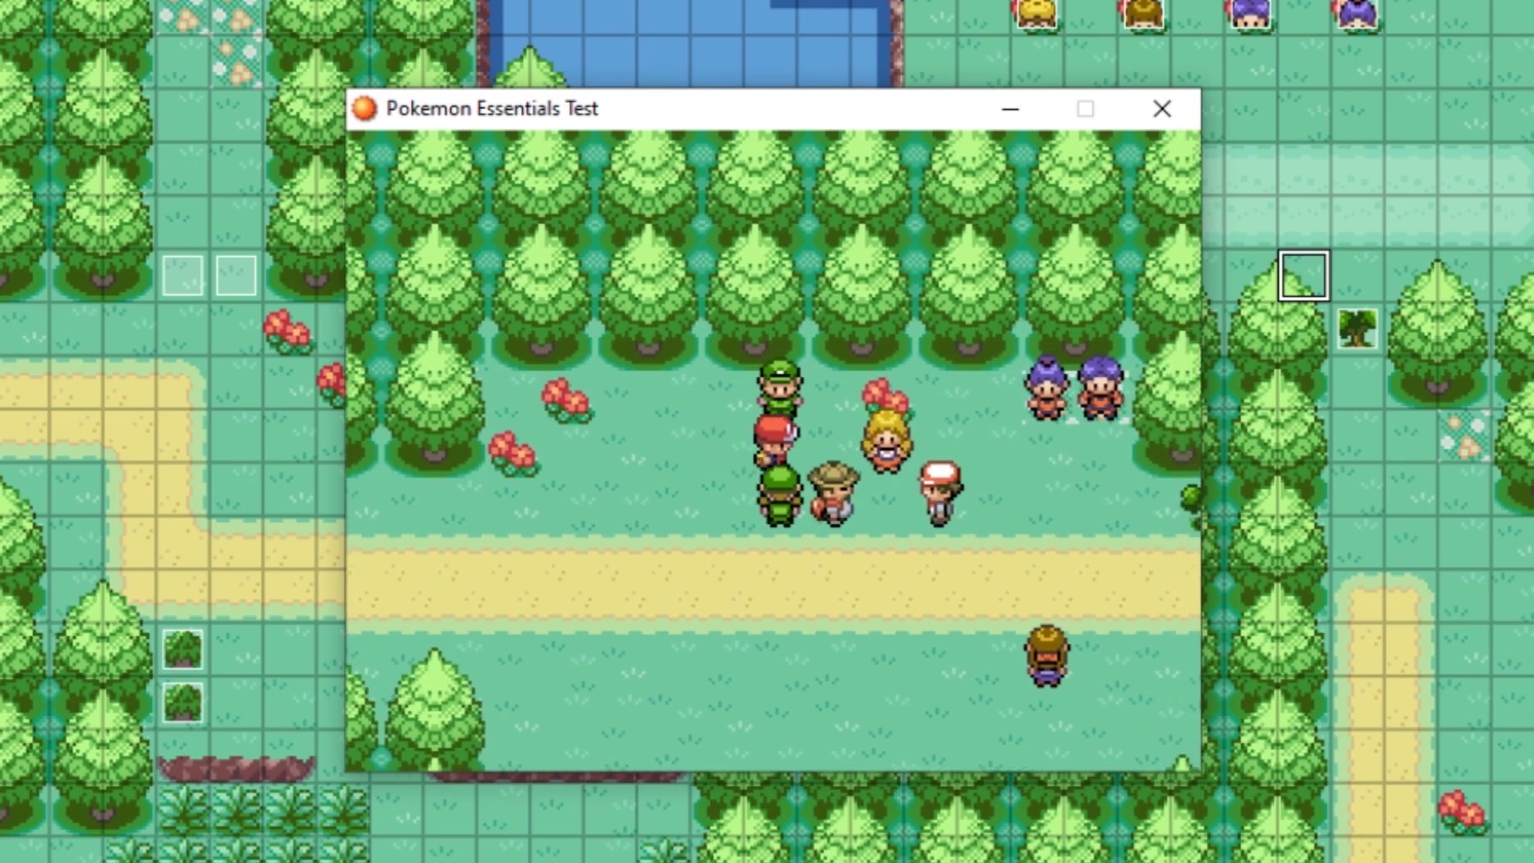
# Step: Finish the green trainer's encounter, then walk right past the purple twins to the trainer line
pyautogui.press('Right')
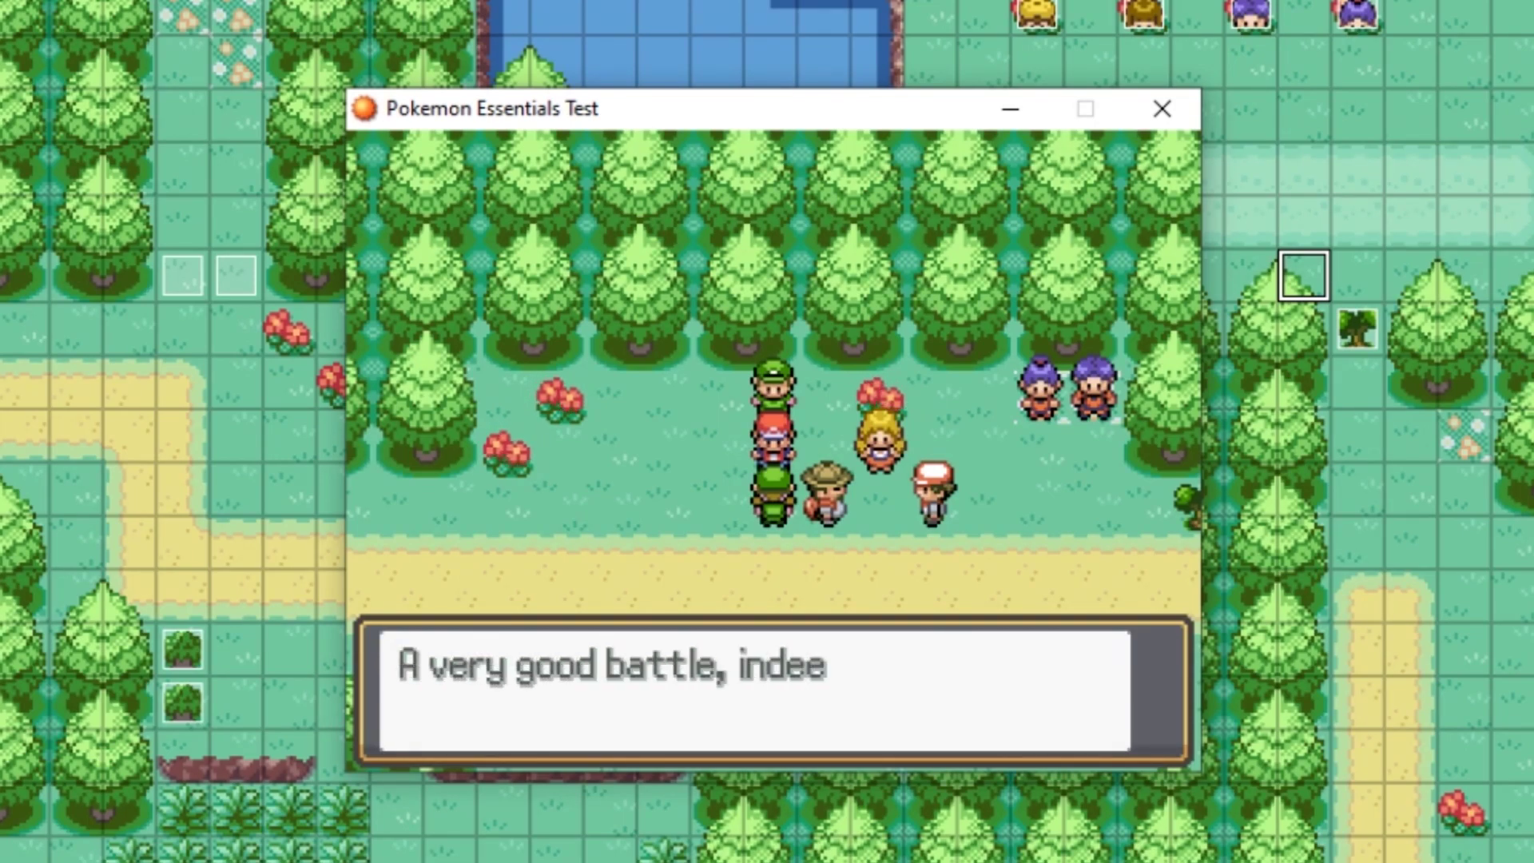
pyautogui.press('Return')
pyautogui.press('Up')
pyautogui.press('Right')
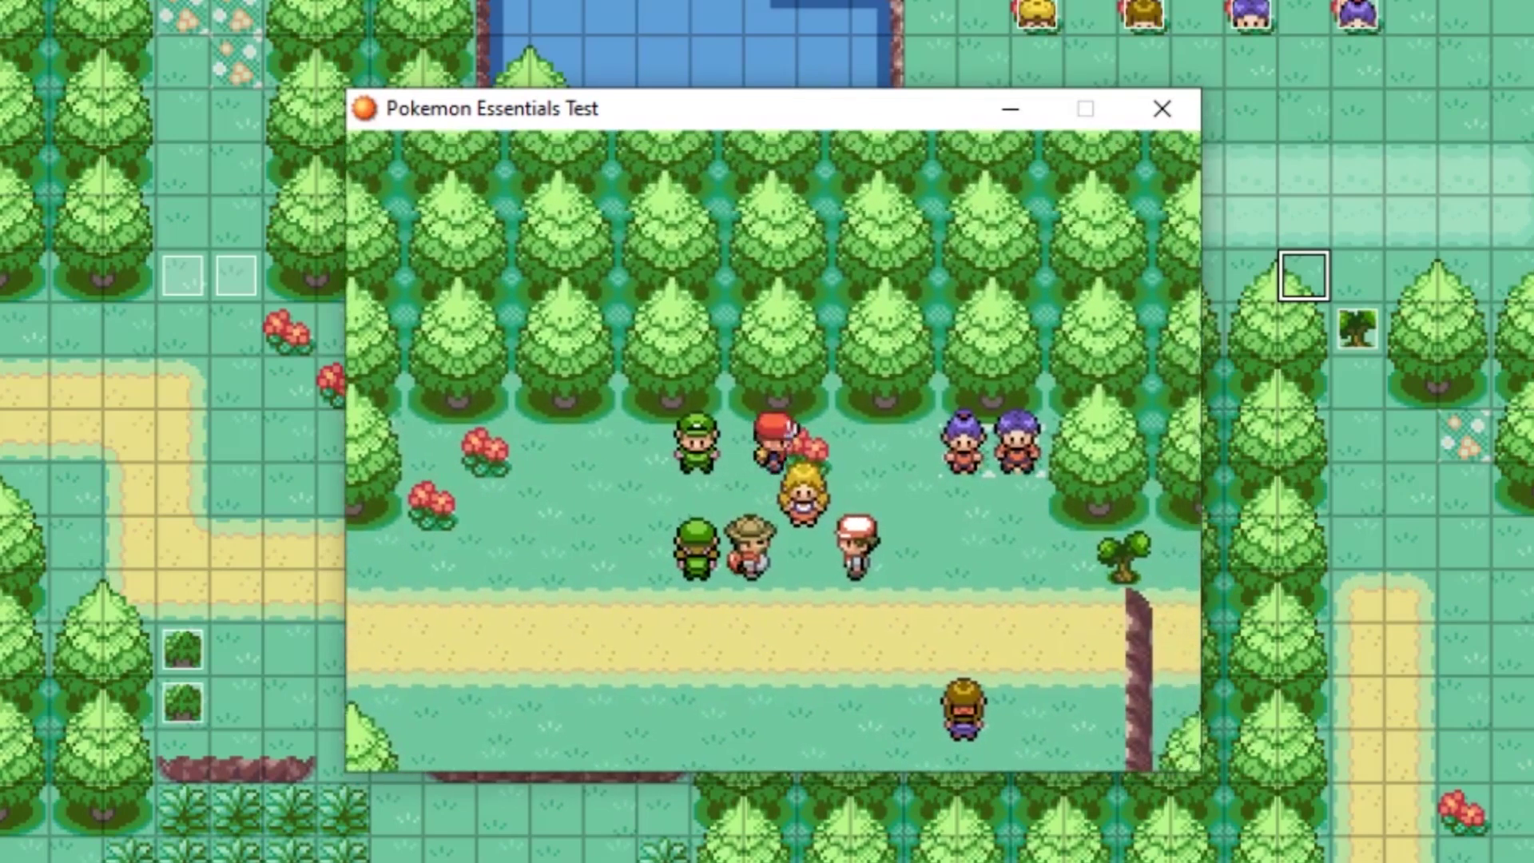
pyautogui.press('Right')
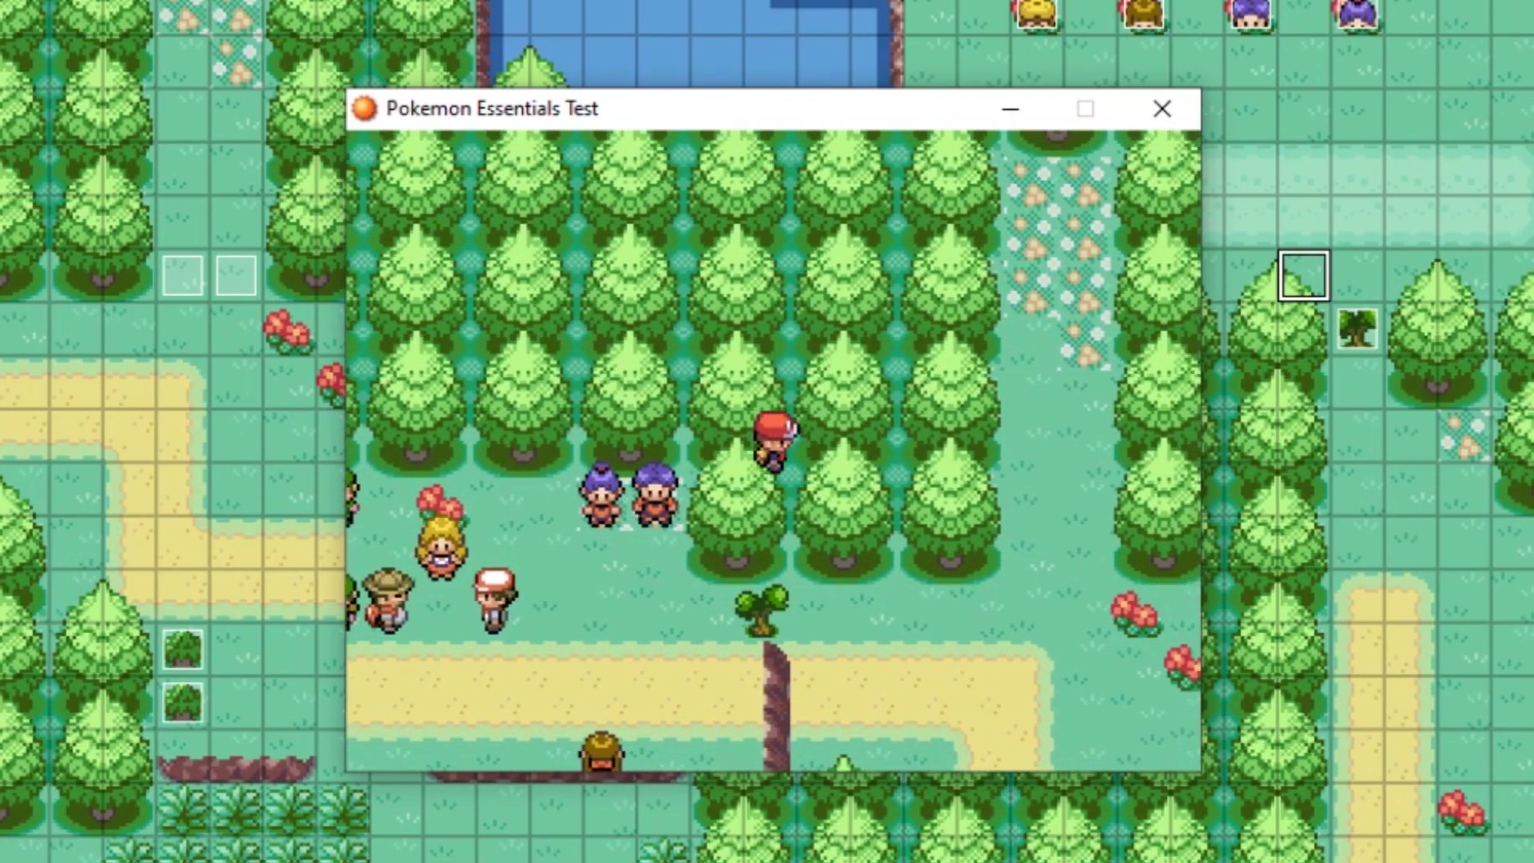
pyautogui.press('Down')
pyautogui.press('Right')
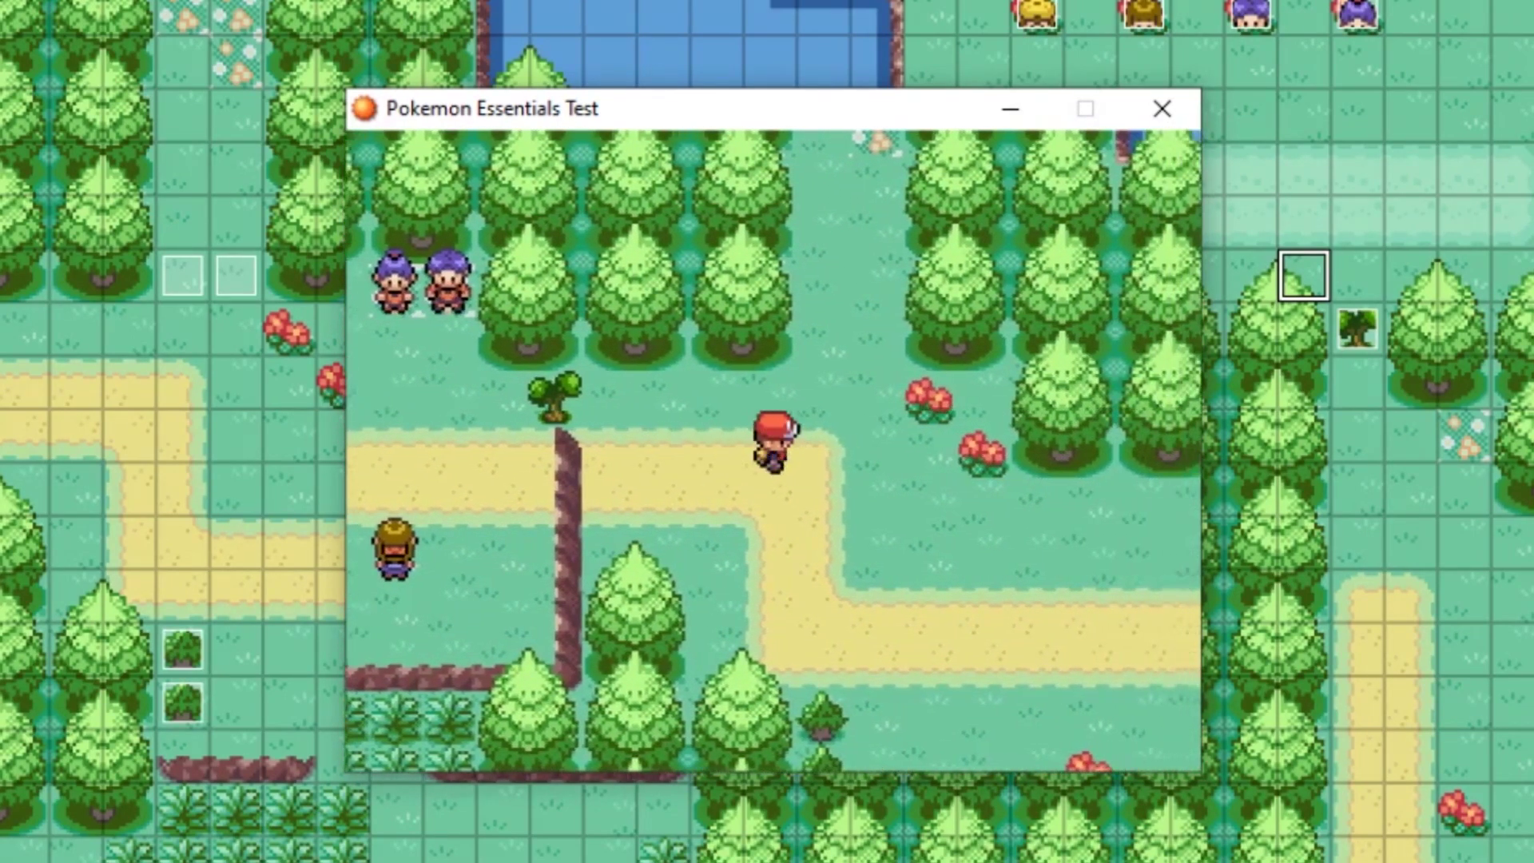
pyautogui.press('Right')
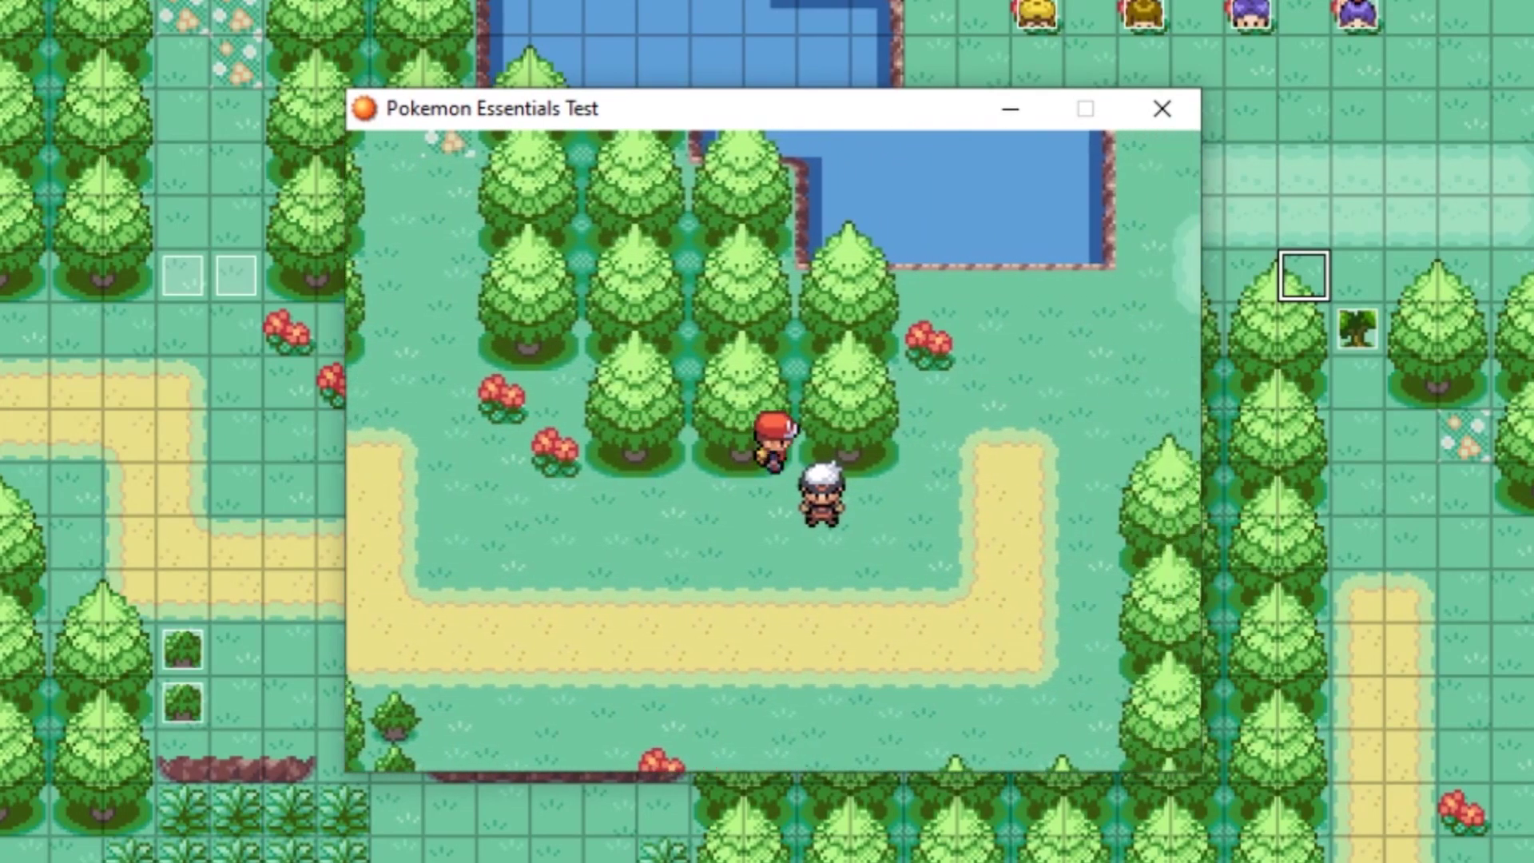
pyautogui.press('Right')
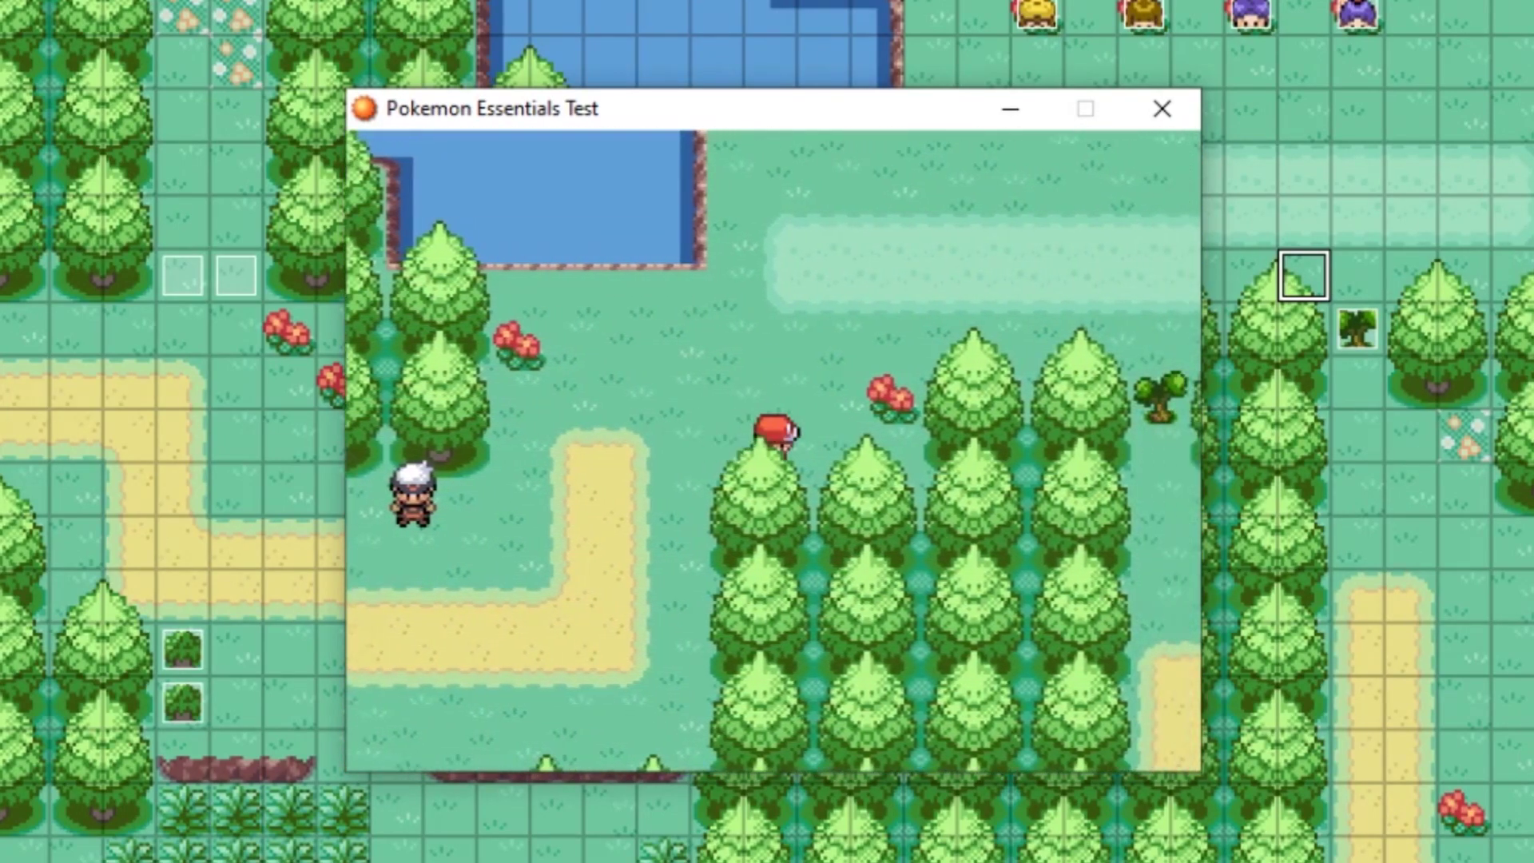
pyautogui.press('Right')
pyautogui.press('Up')
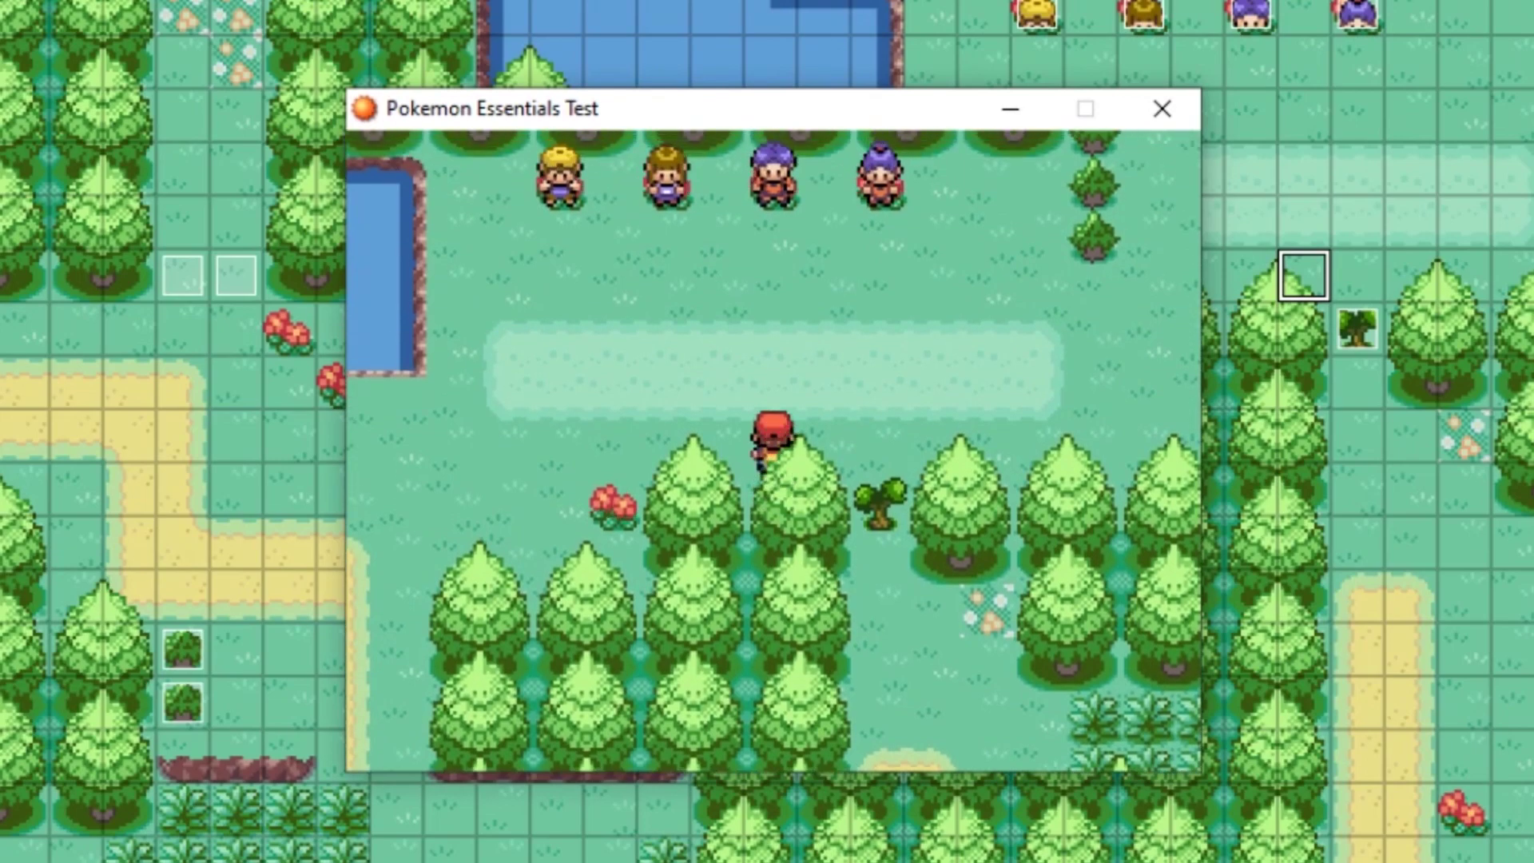
# Step: Step into Cool Trainer Mark's sight, choose RUN and accept the battle as a win
pyautogui.press('Up')
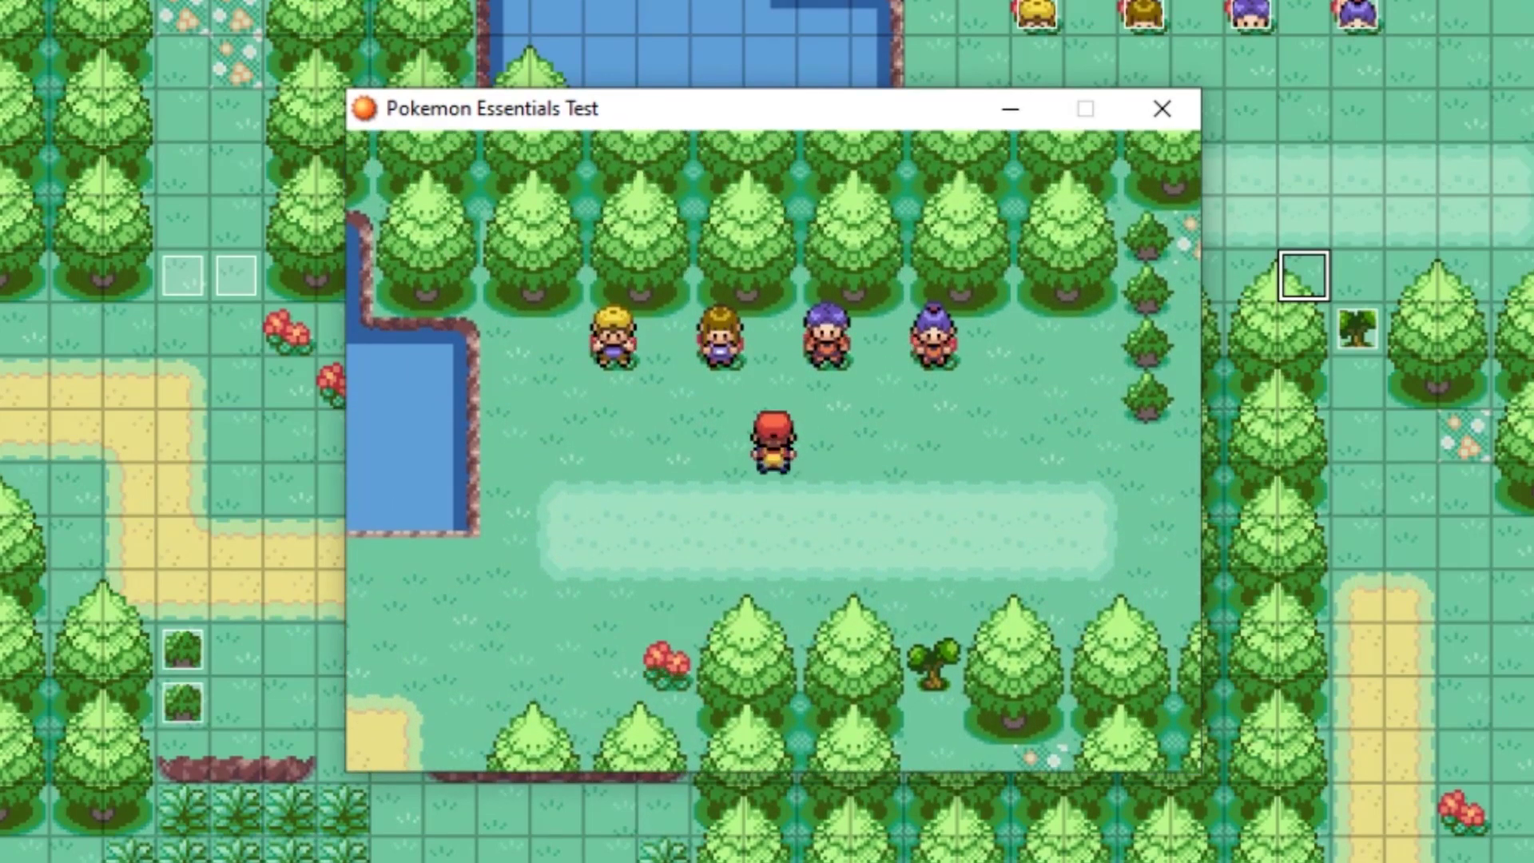
pyautogui.press('Right')
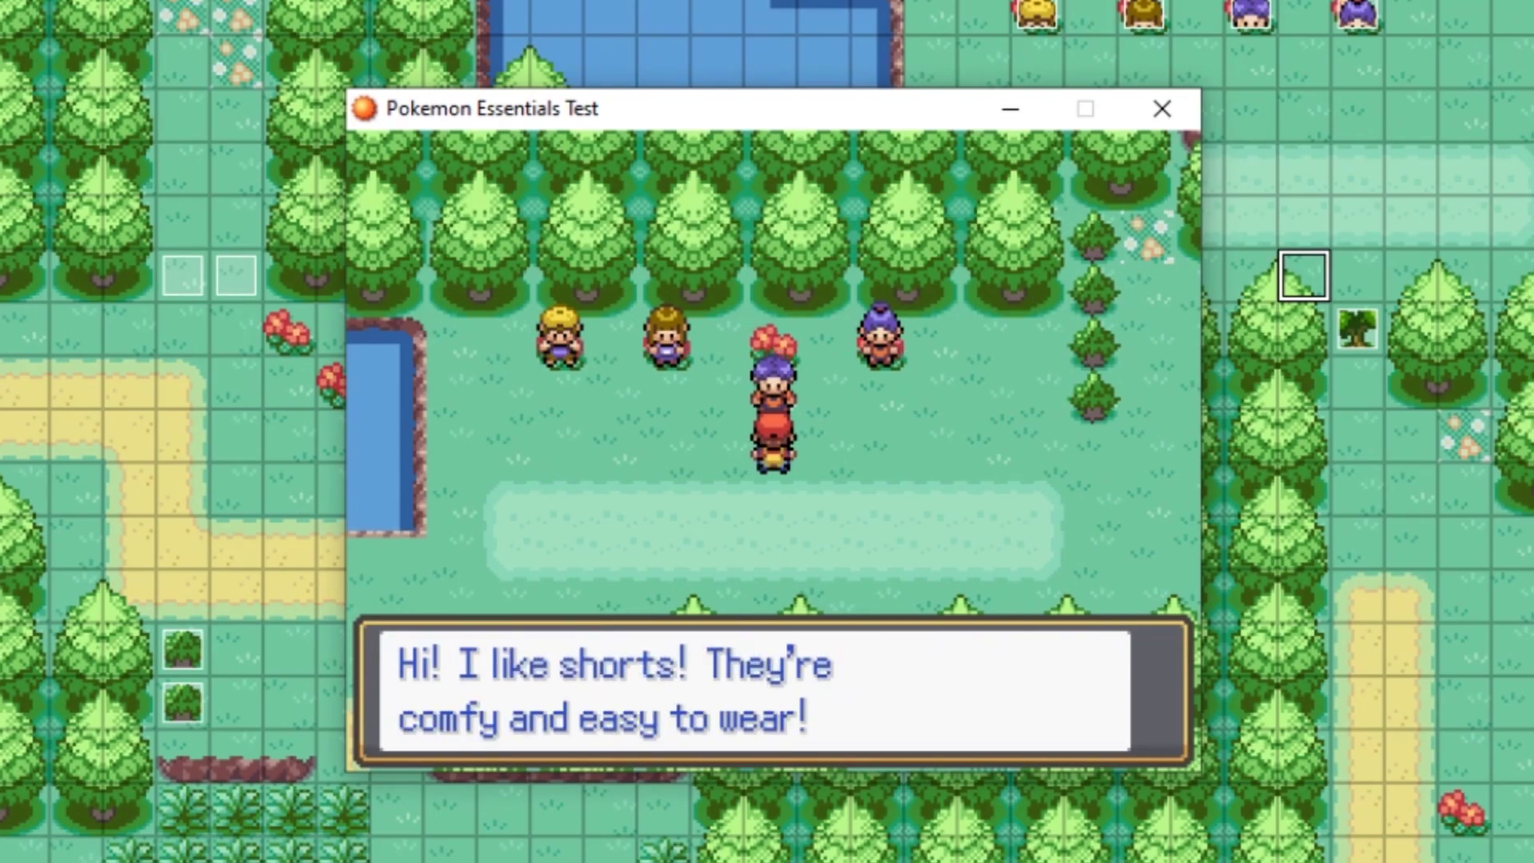
pyautogui.press('c')
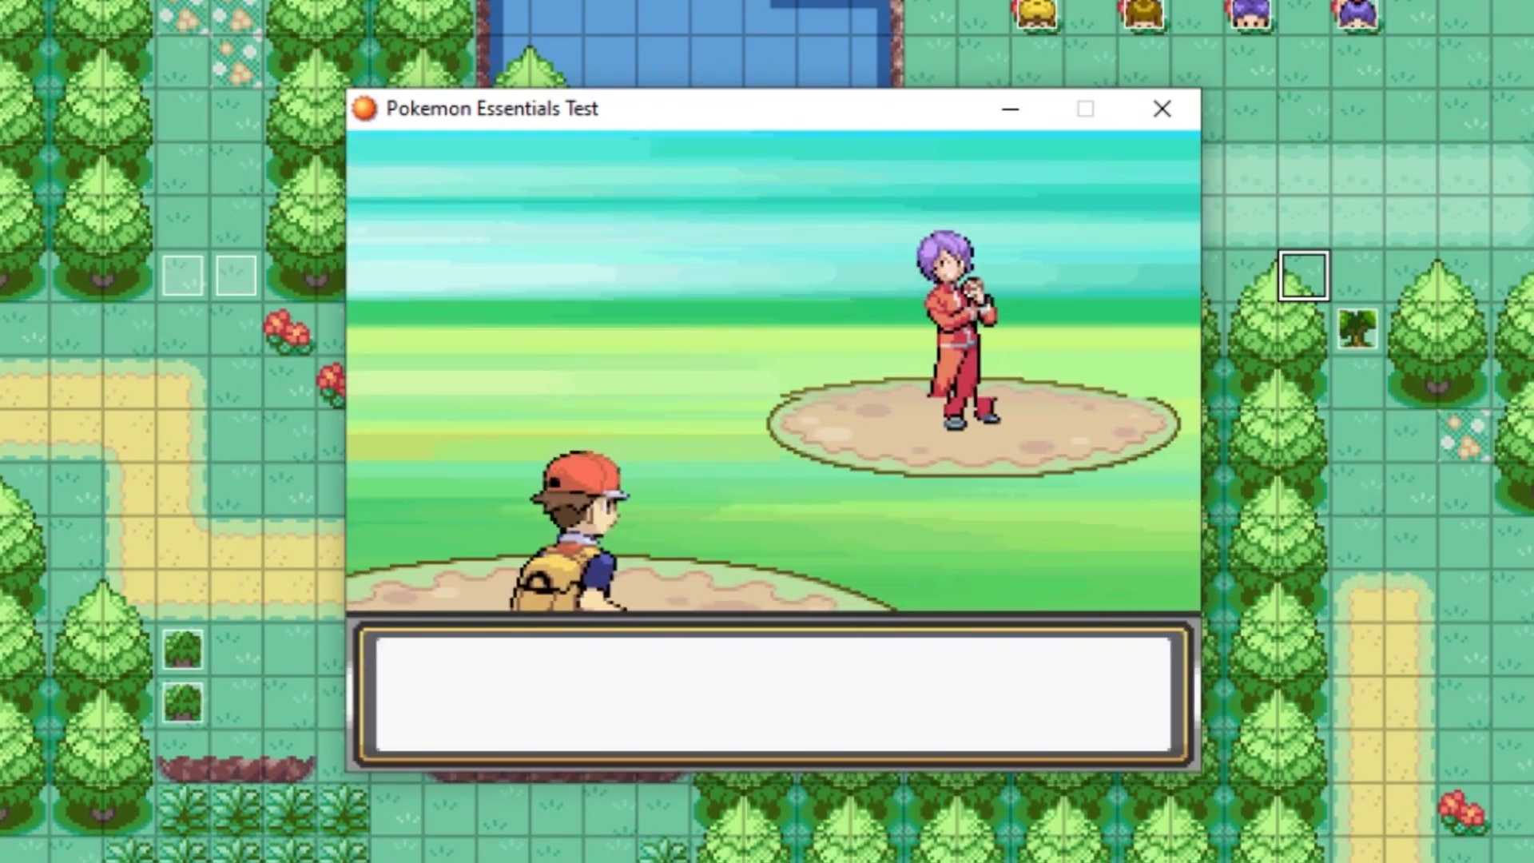
pyautogui.press('c')
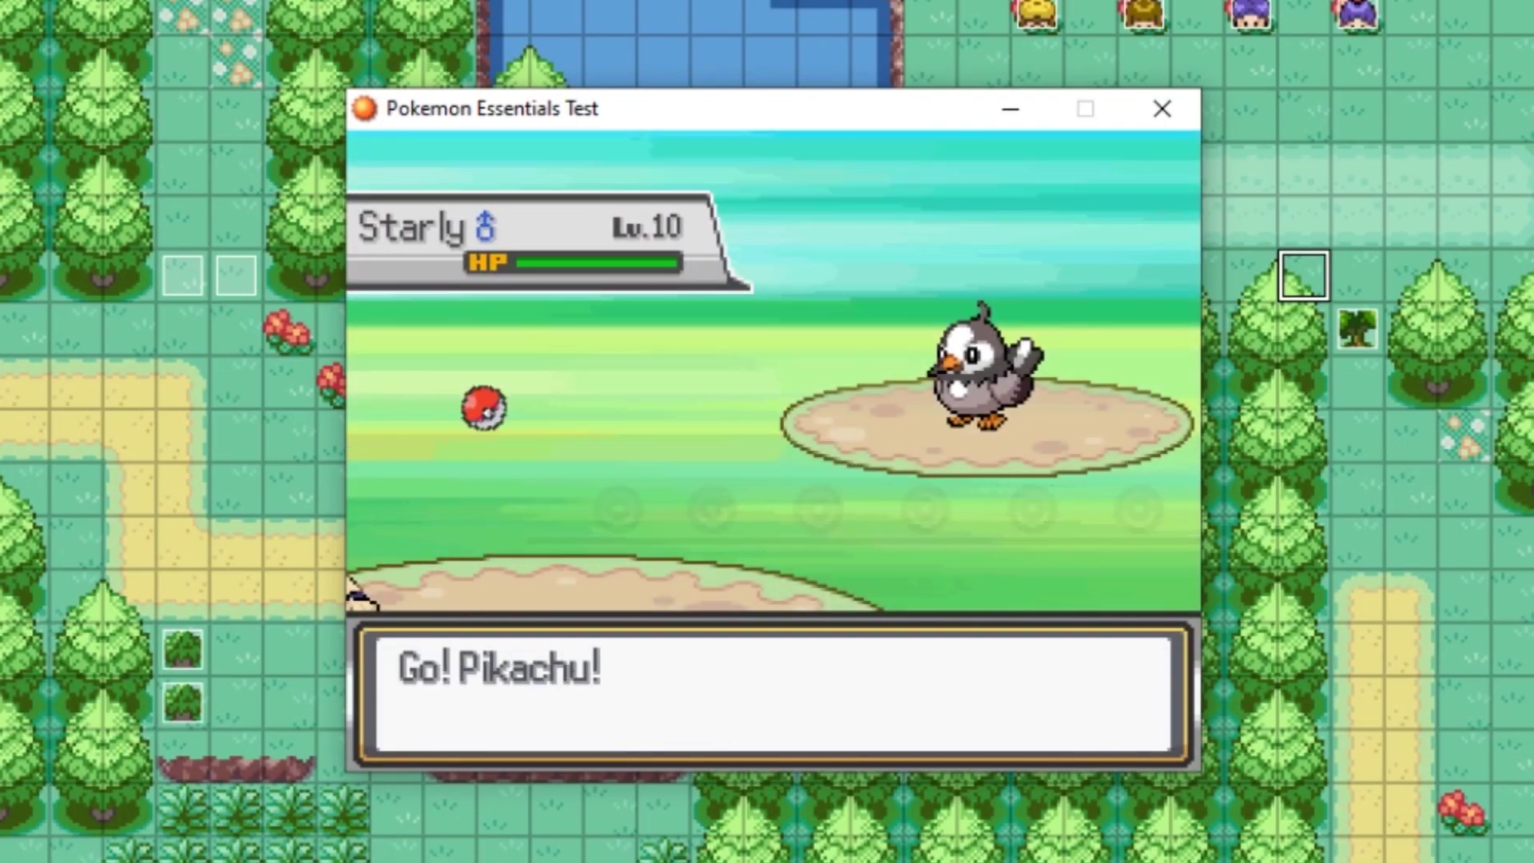
pyautogui.press('Down')
pyautogui.press('Right')
pyautogui.press('c')
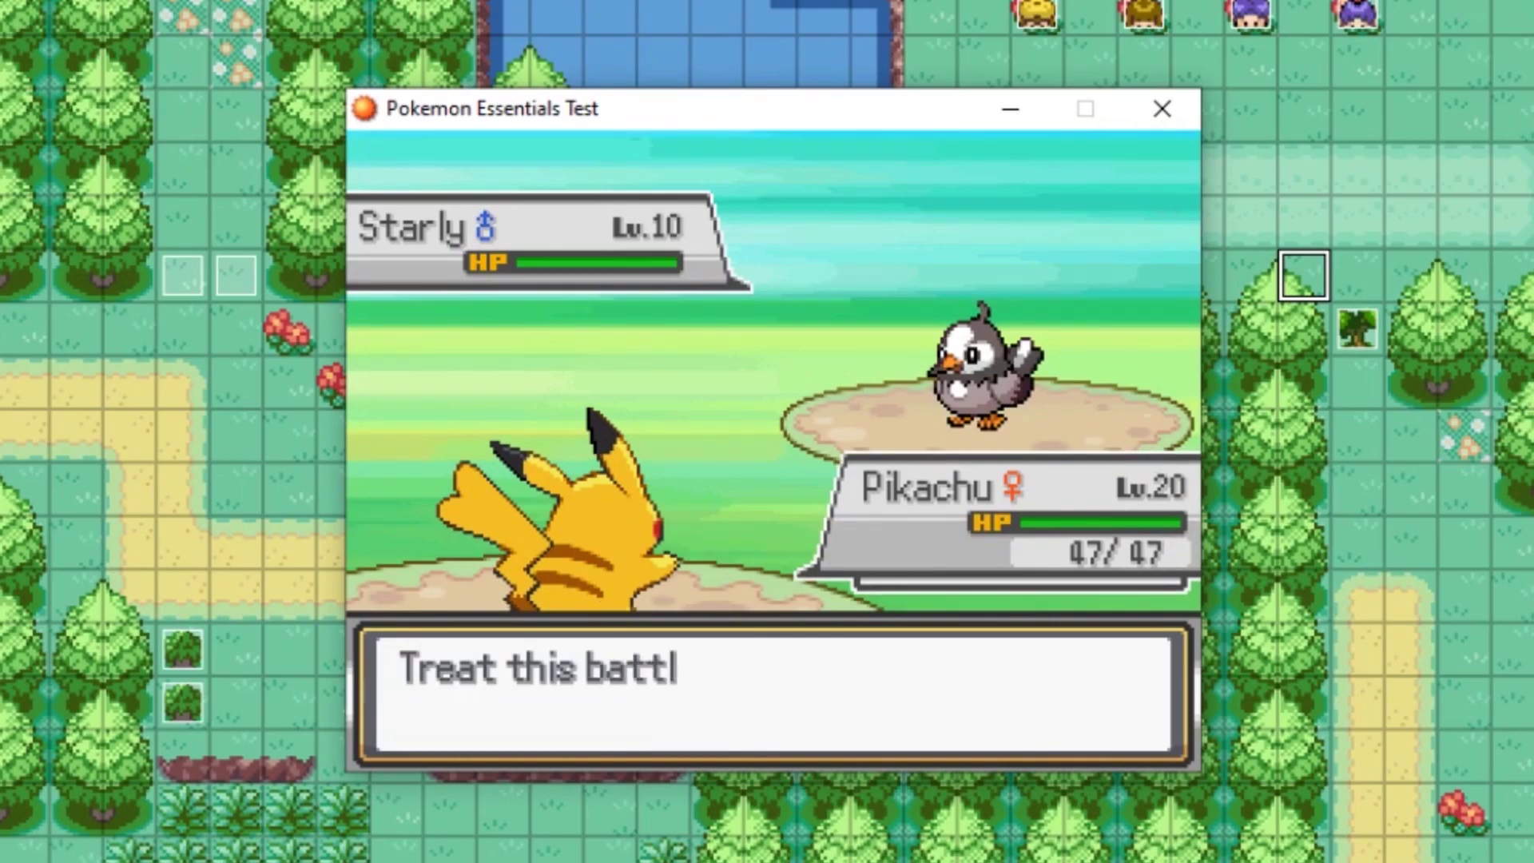
pyautogui.press('c')
pyautogui.press('c')
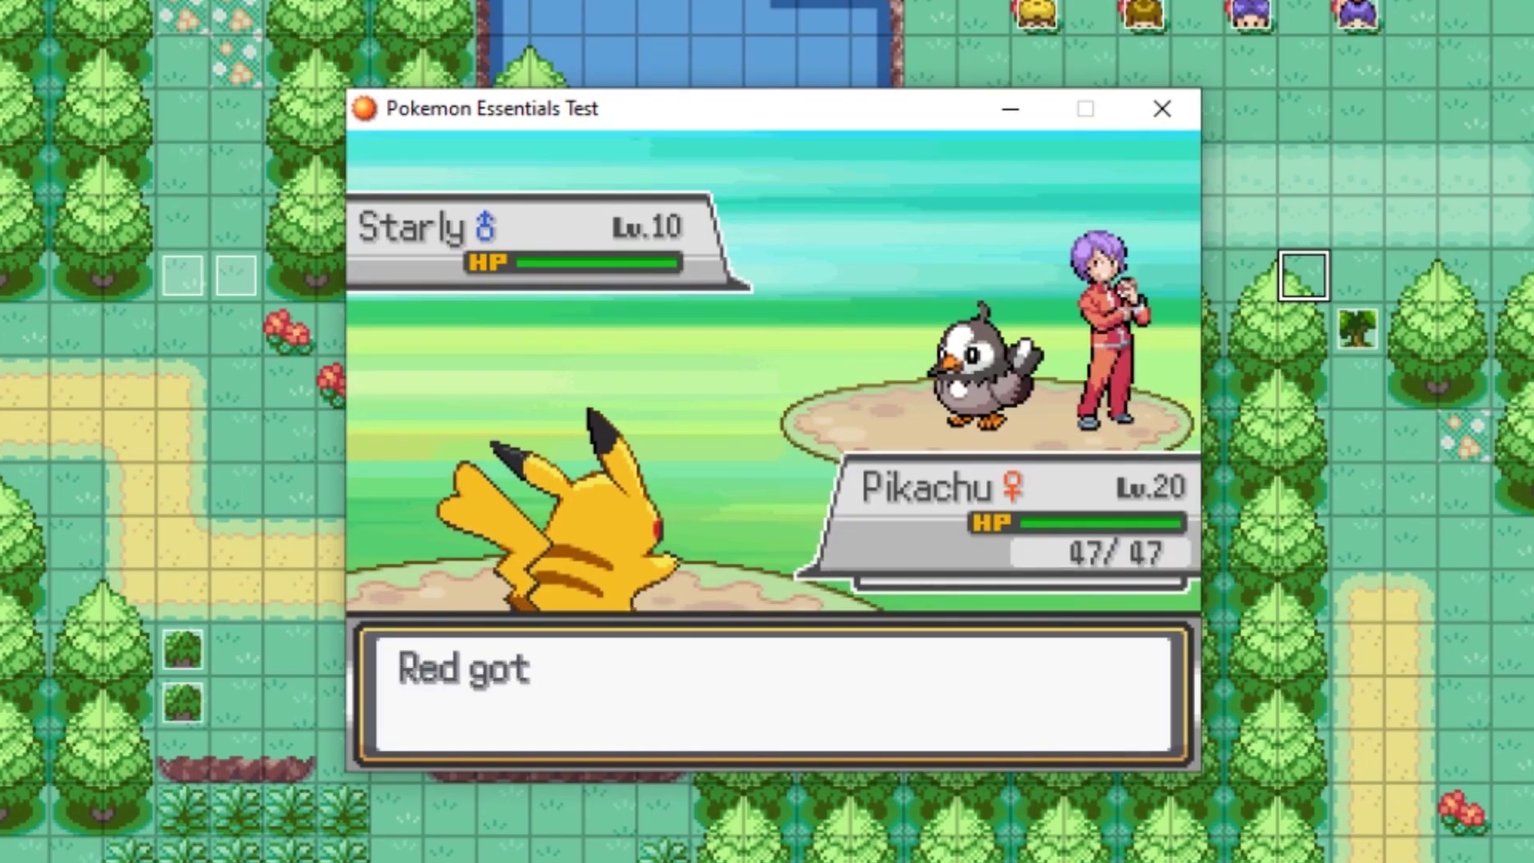
pyautogui.press('Down')
pyautogui.press('Right')
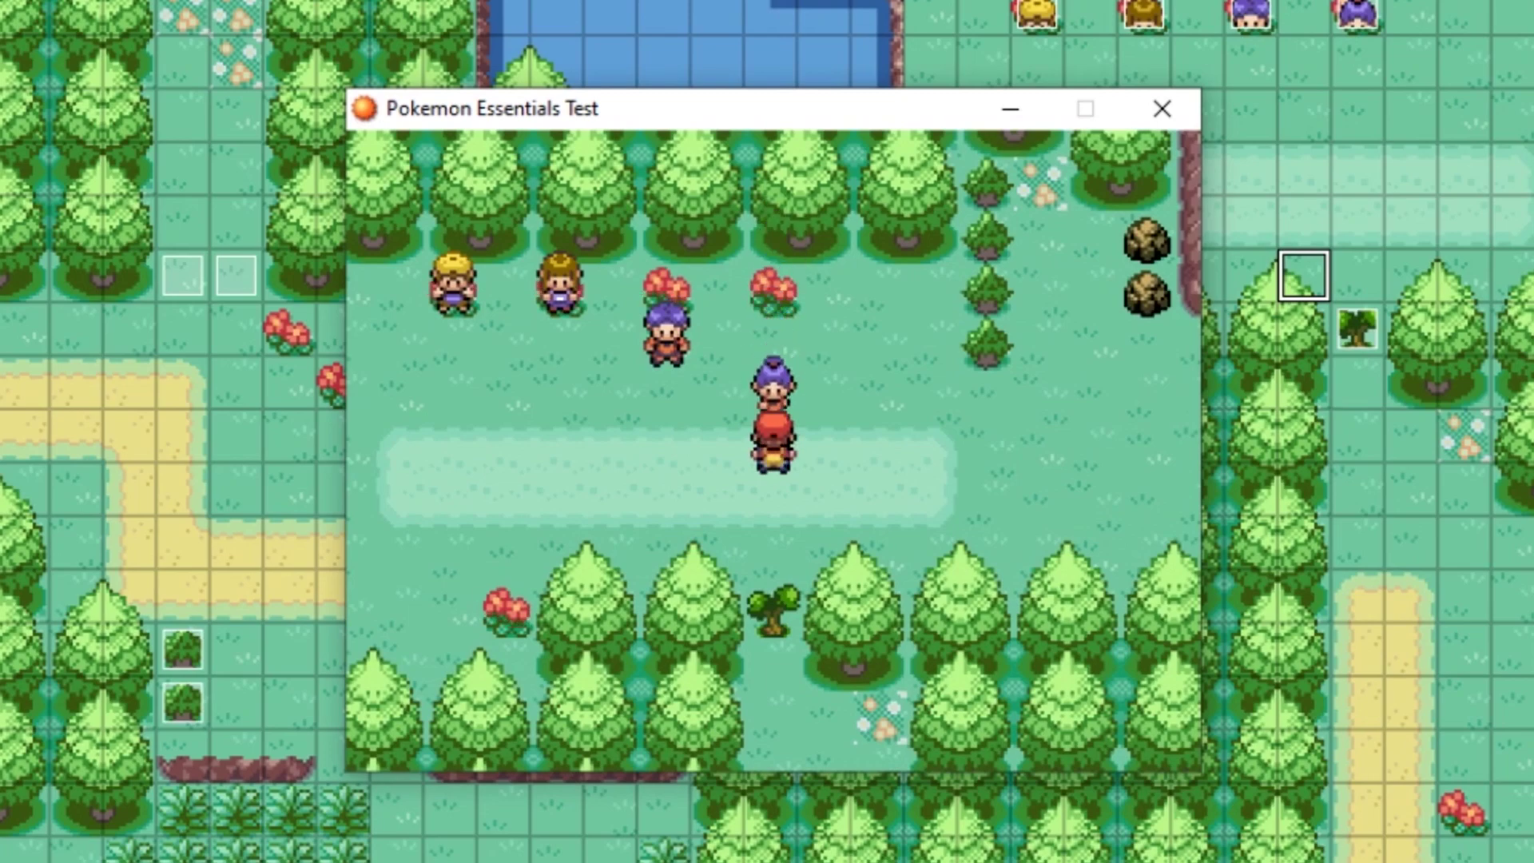
# Step: Walk left past each remaining trainer, advancing their skipped-battle and 'Aww, I lost' messages
pyautogui.press('c')
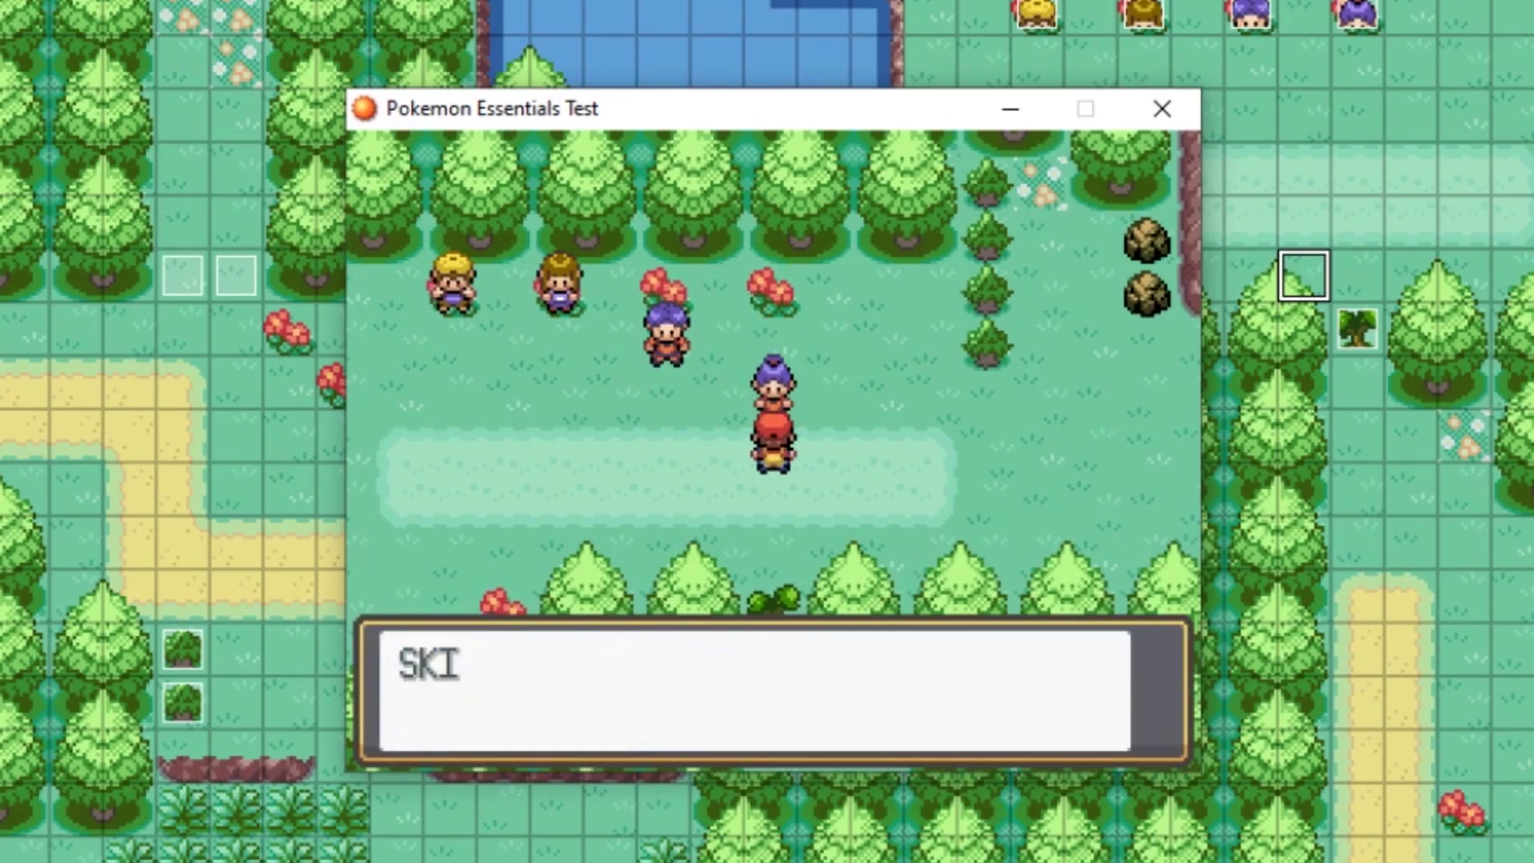
pyautogui.press('c')
pyautogui.press('c')
pyautogui.press('c')
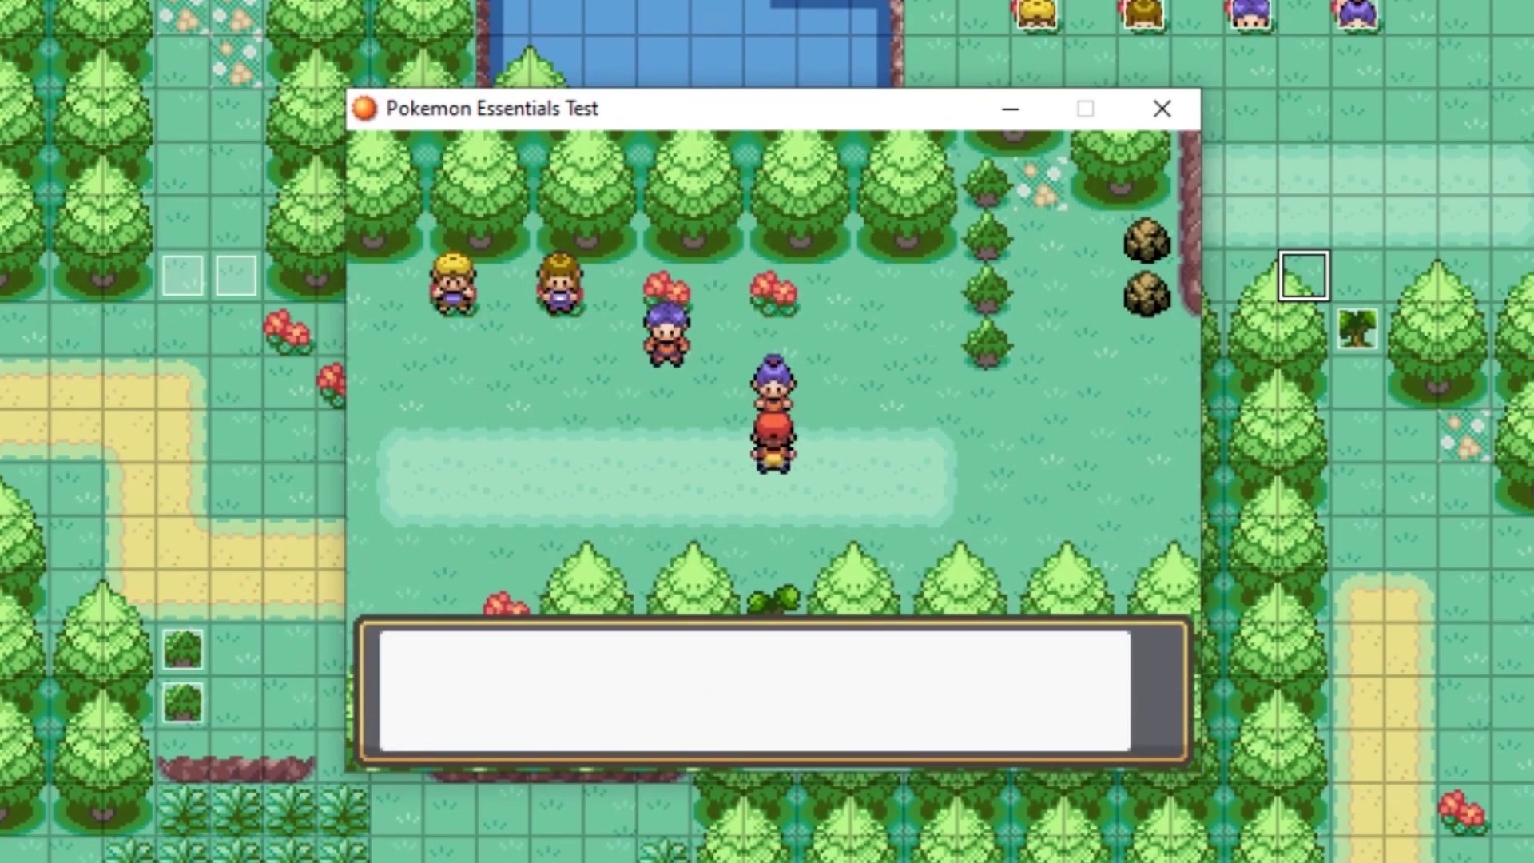
pyautogui.press('Left')
pyautogui.press('Left')
pyautogui.press('Left')
pyautogui.press('Left')
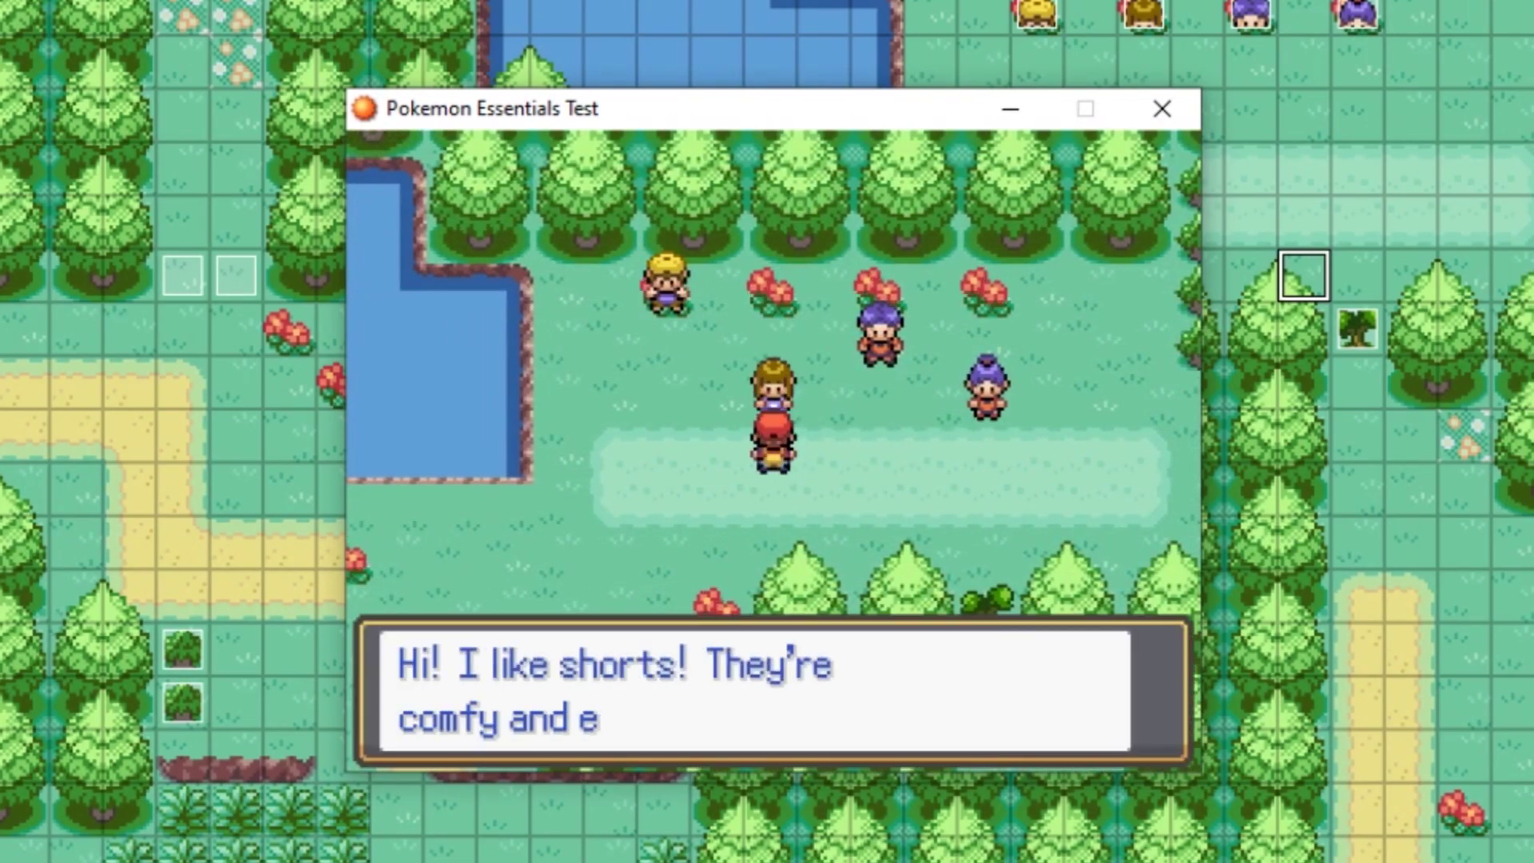
pyautogui.press('c')
pyautogui.press('c')
pyautogui.press('c')
pyautogui.press('c')
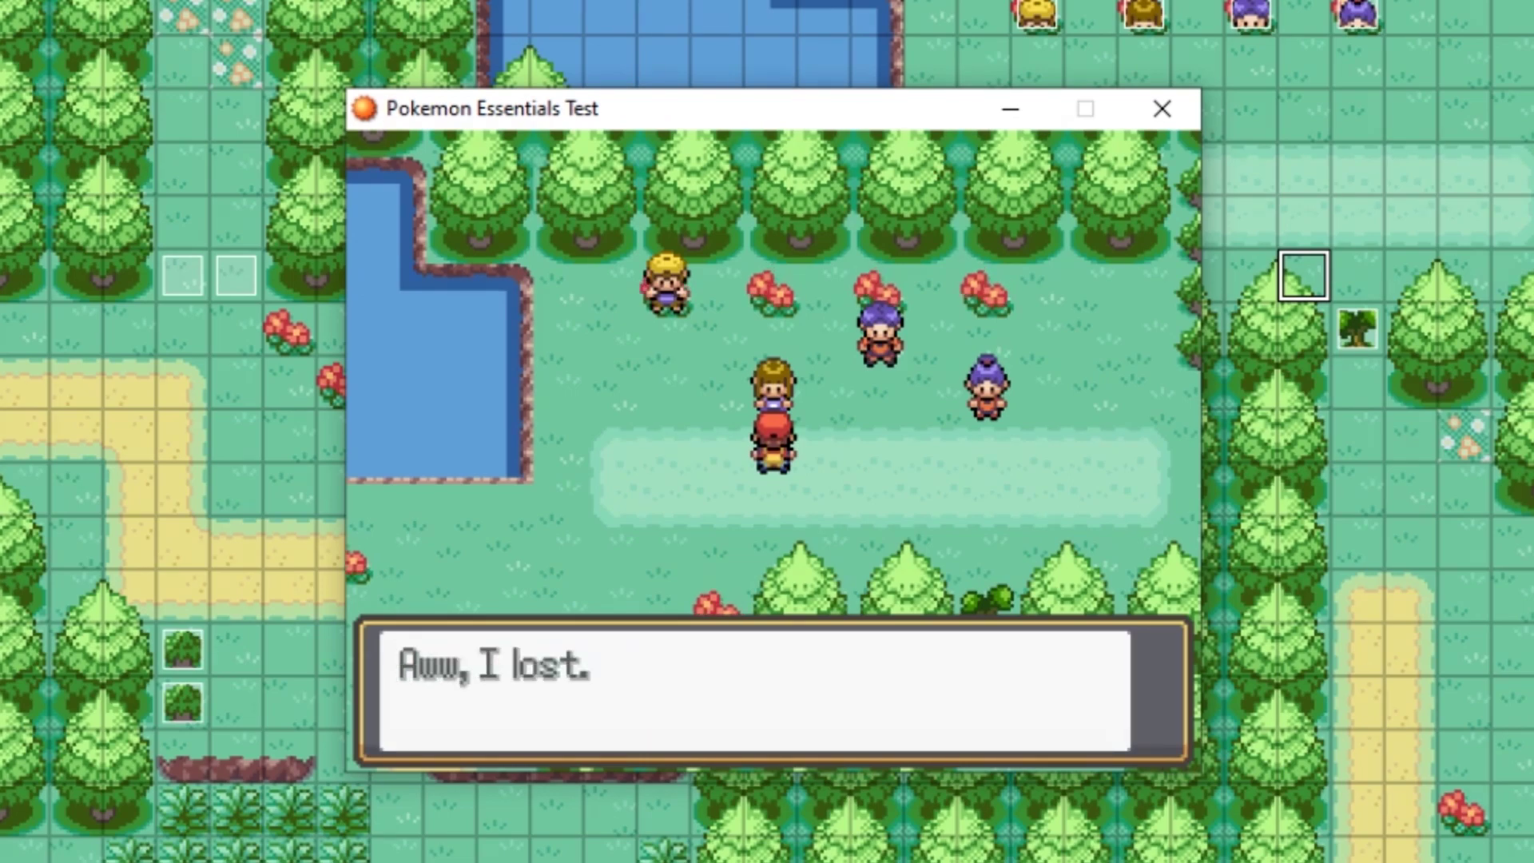
pyautogui.press('Left')
pyautogui.press('Left')
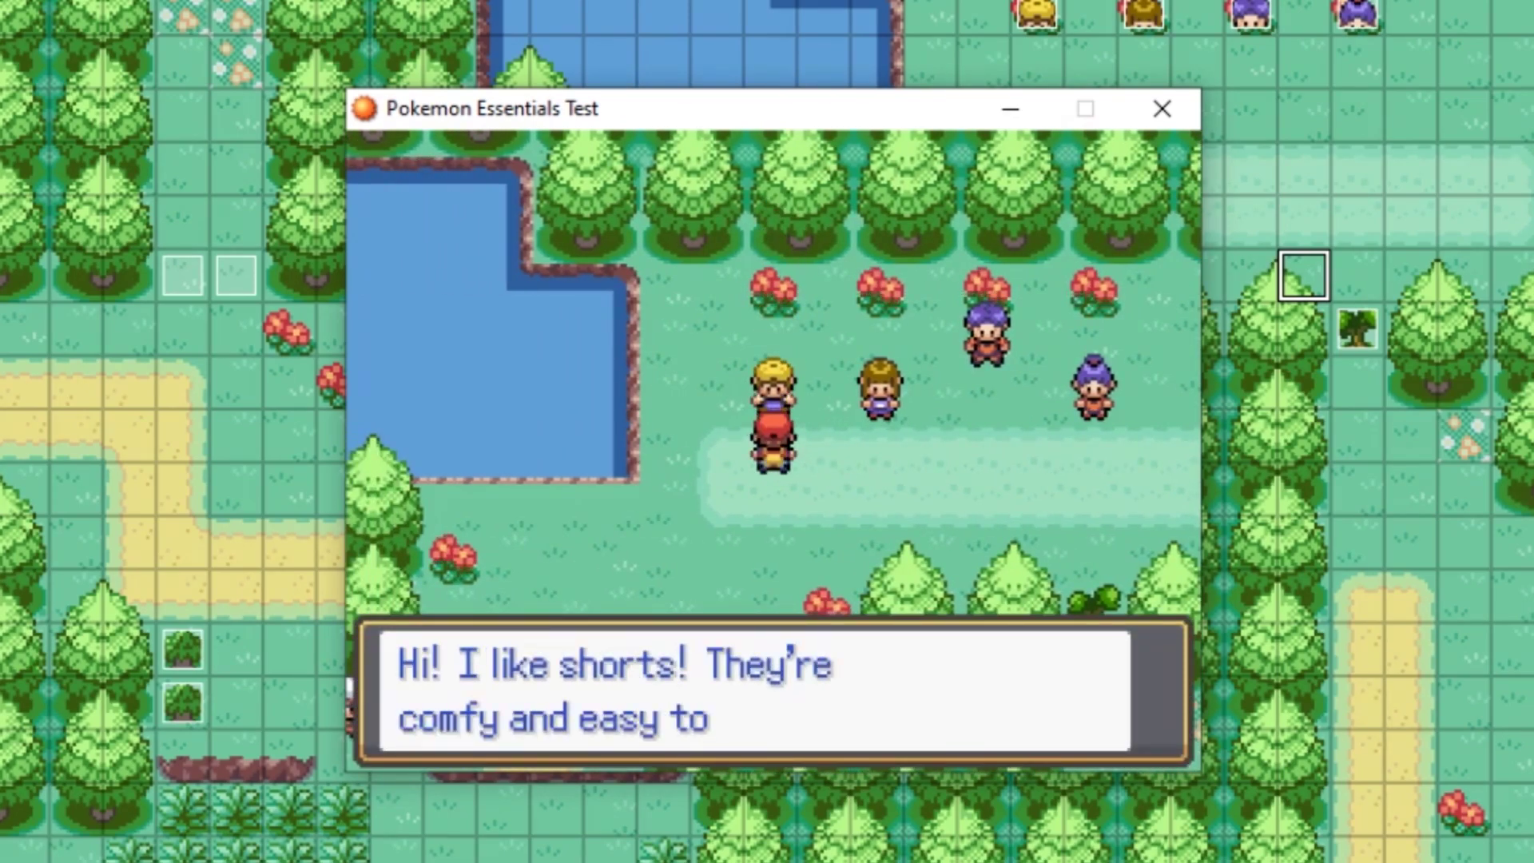
pyautogui.press('c')
pyautogui.press('c')
pyautogui.press('c')
pyautogui.press('c')
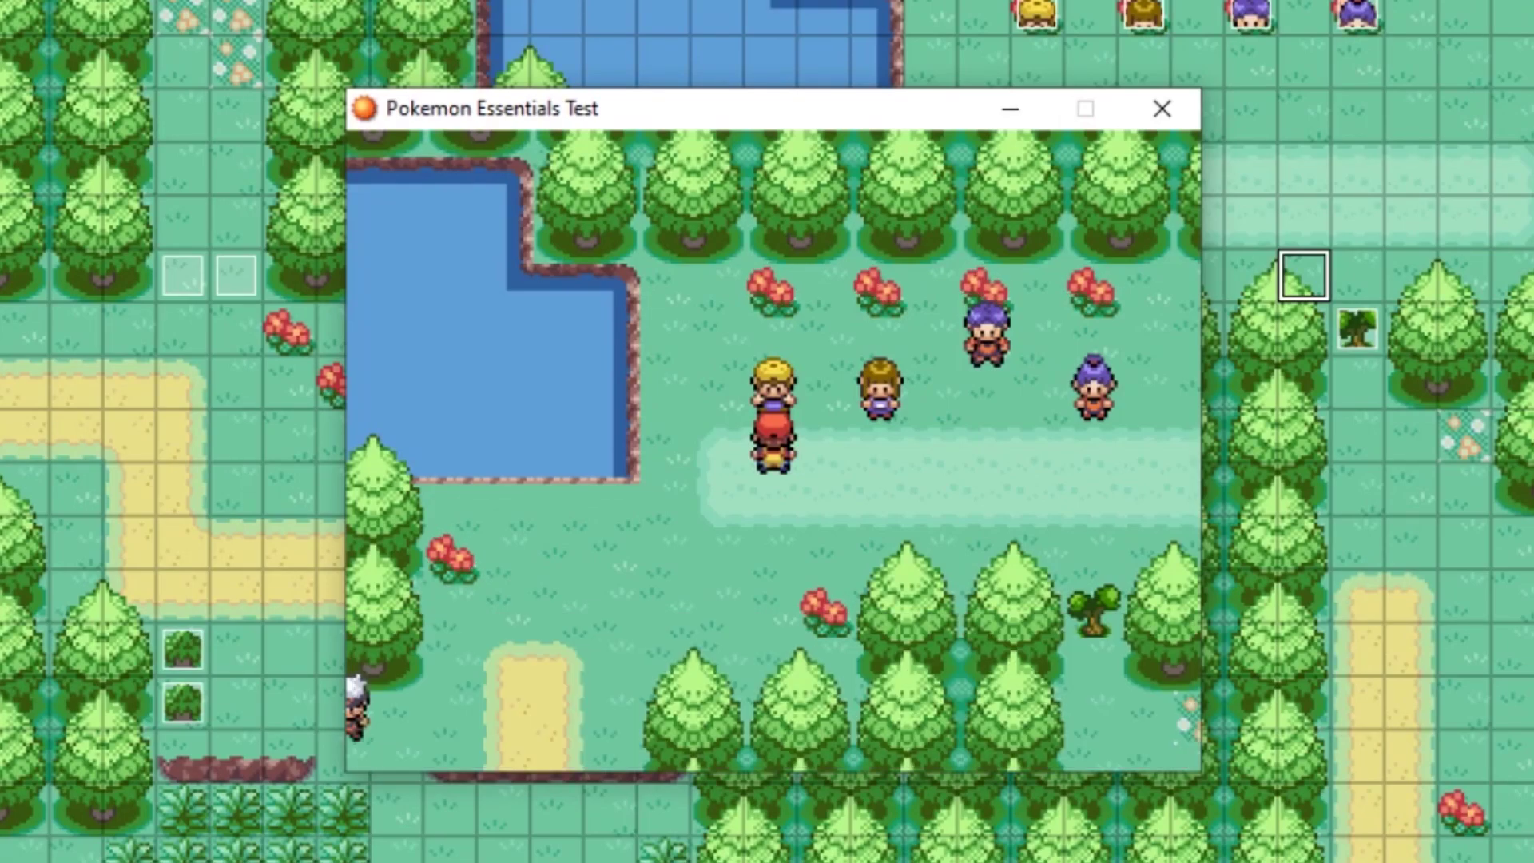
# Step: Close the test game and inspect the PSYCHIC_M and PSYCHIC_F lines in trainertypes.txt
pyautogui.click(1163, 109)
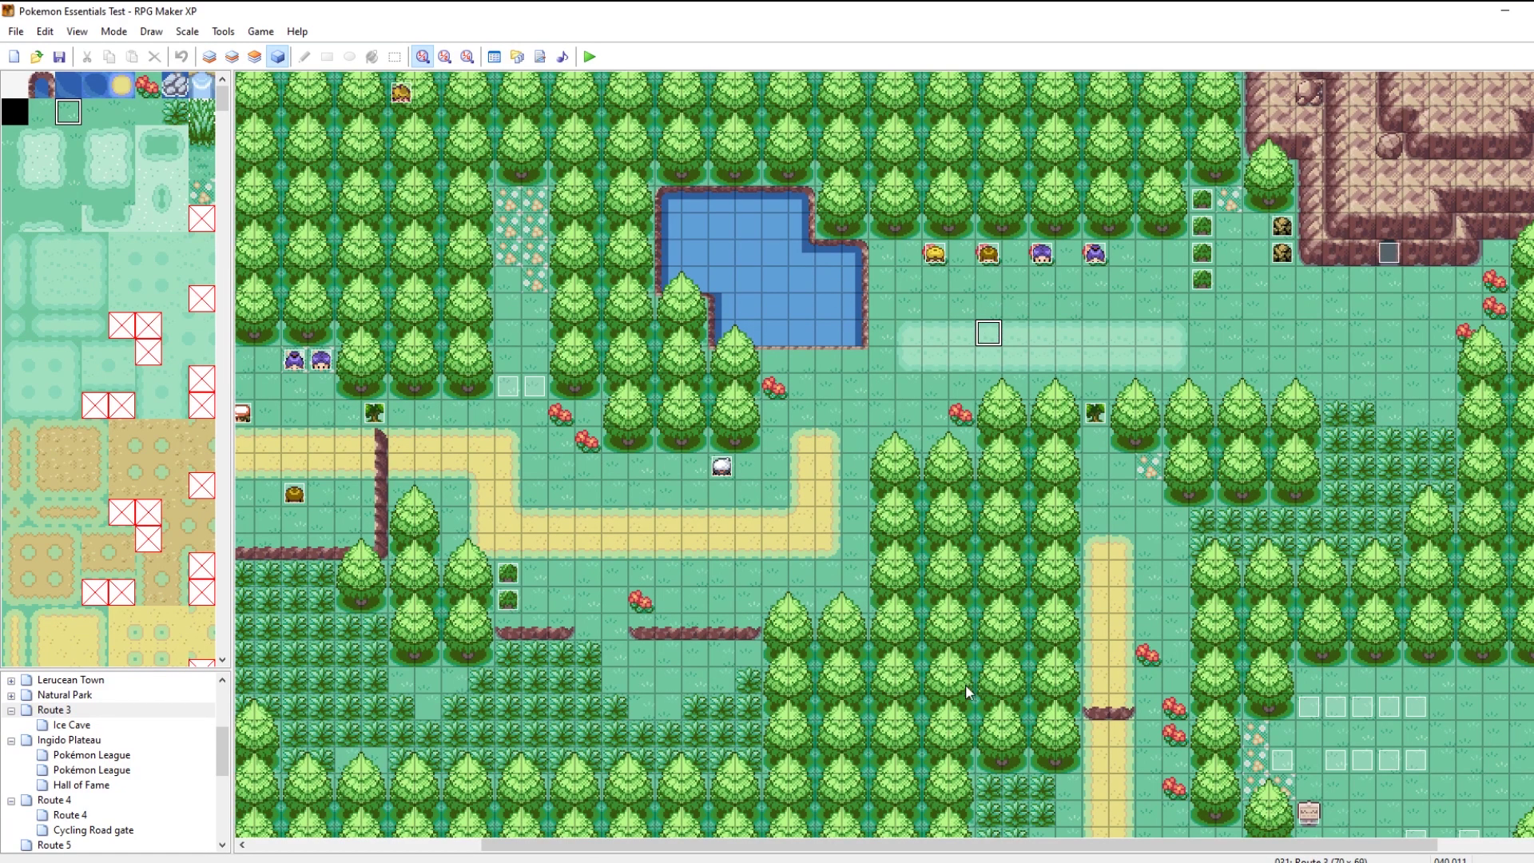
pyautogui.hotkey('alt', 'Tab')
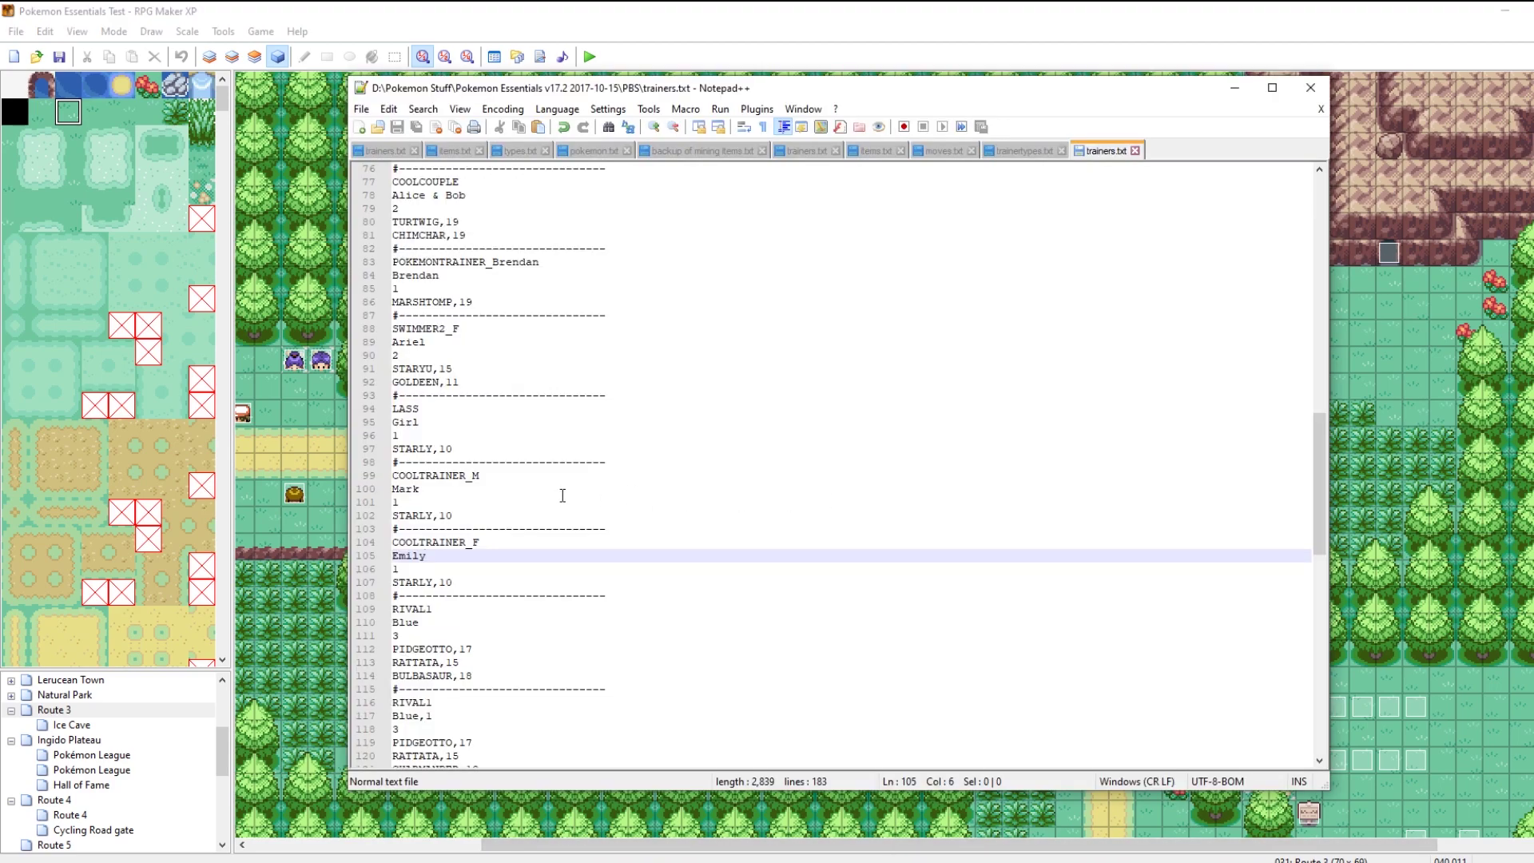
pyautogui.click(1024, 152)
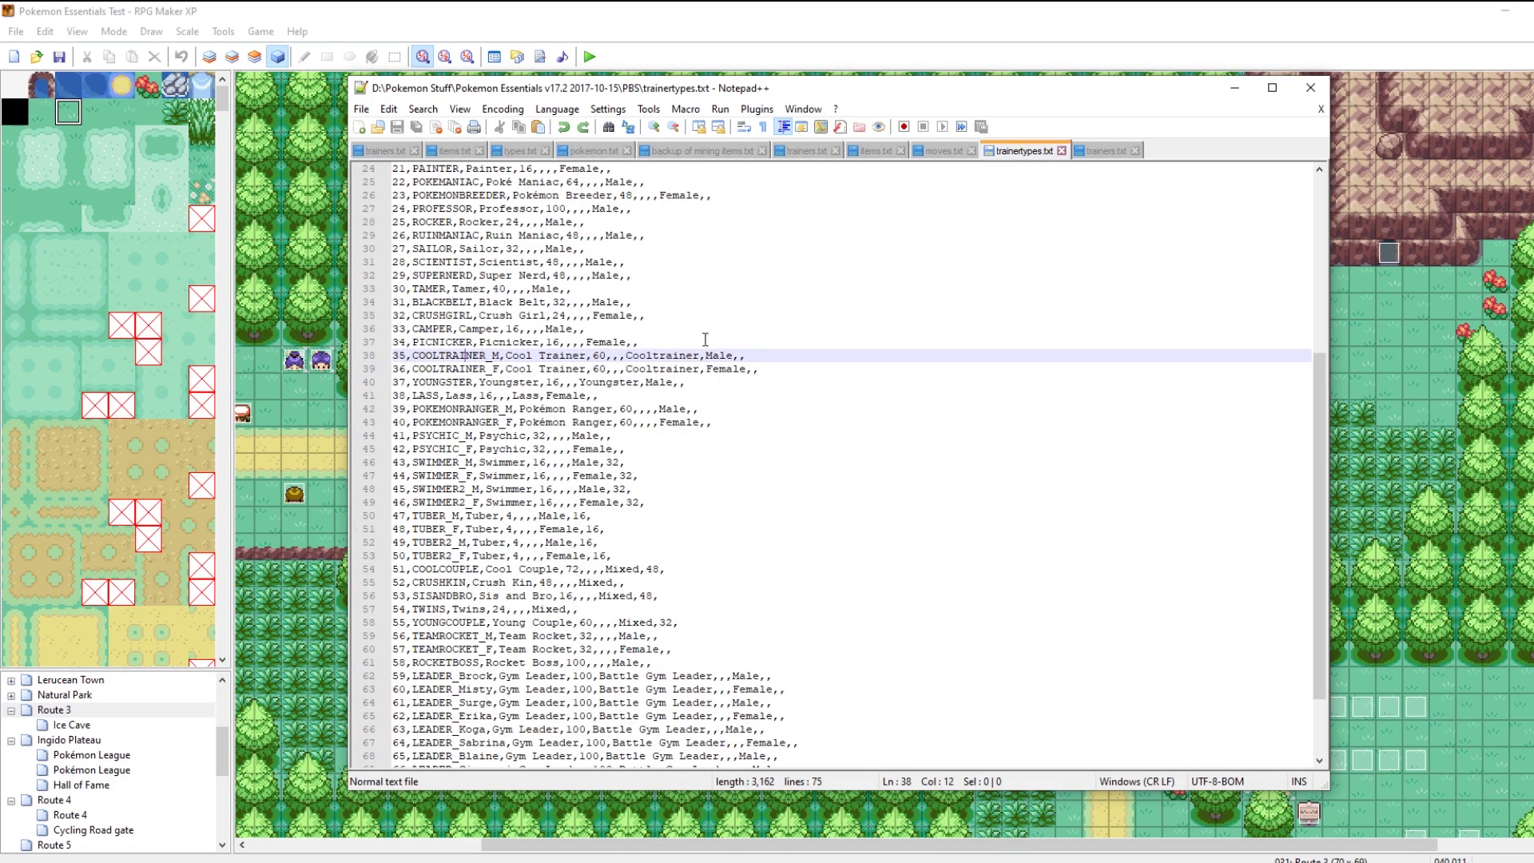
pyautogui.moveTo(683, 447); pyautogui.dragTo(394, 453)
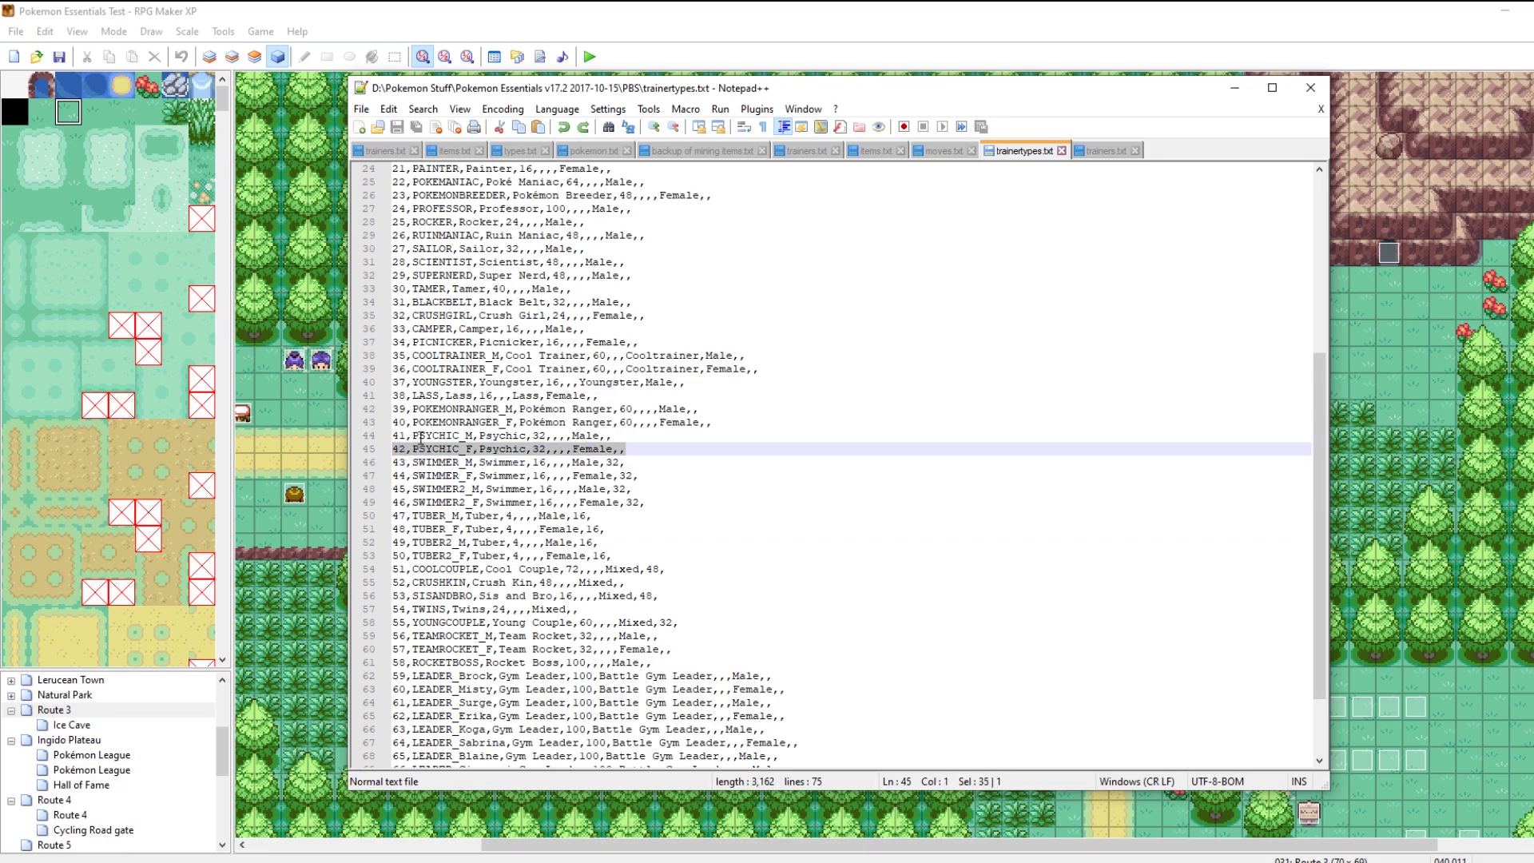
pyautogui.click(694, 13)
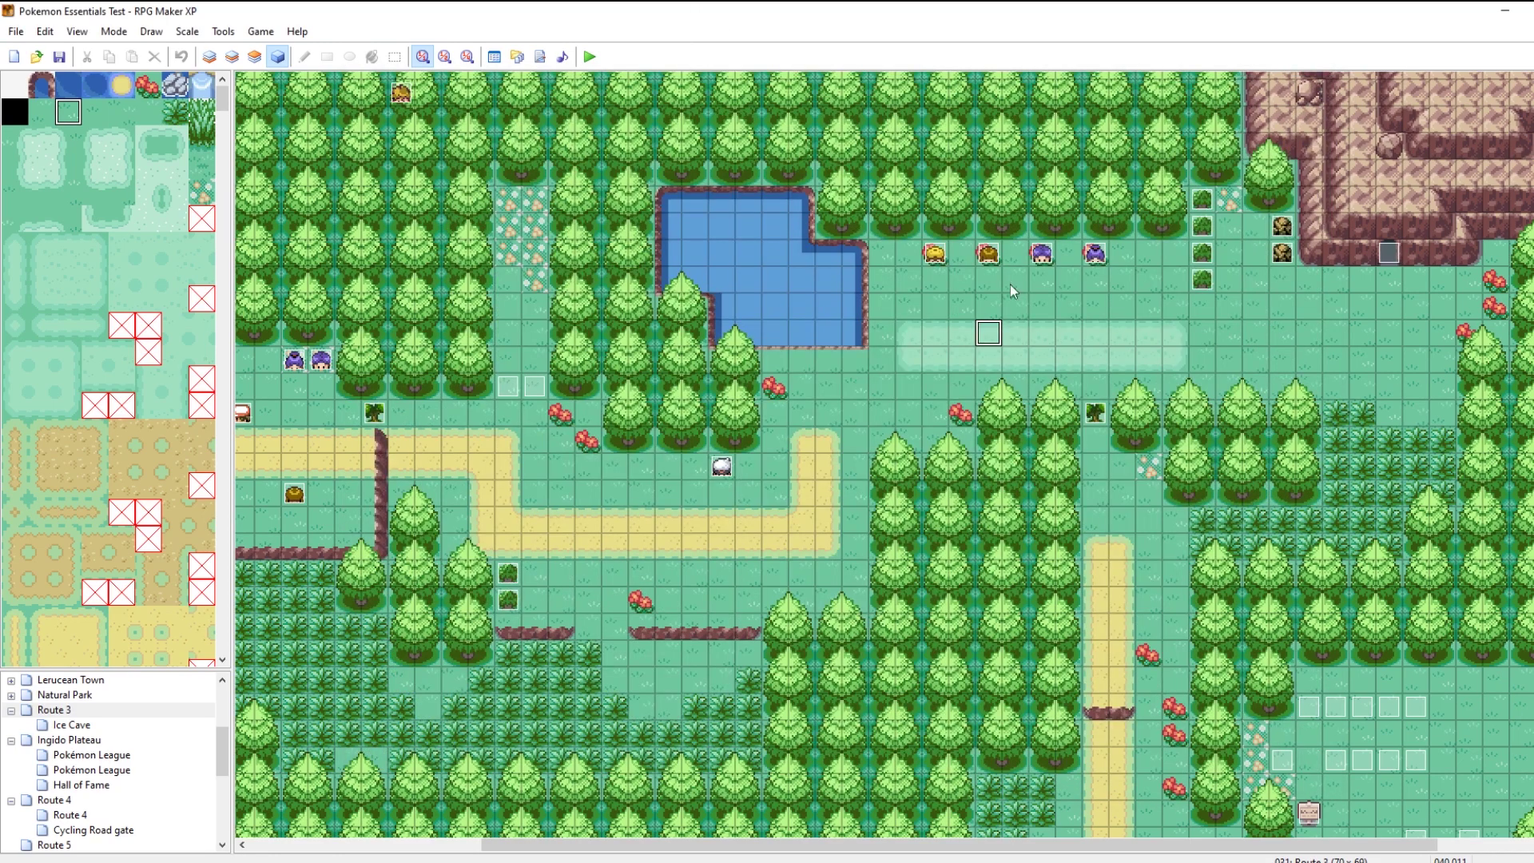
pyautogui.click(588, 57)
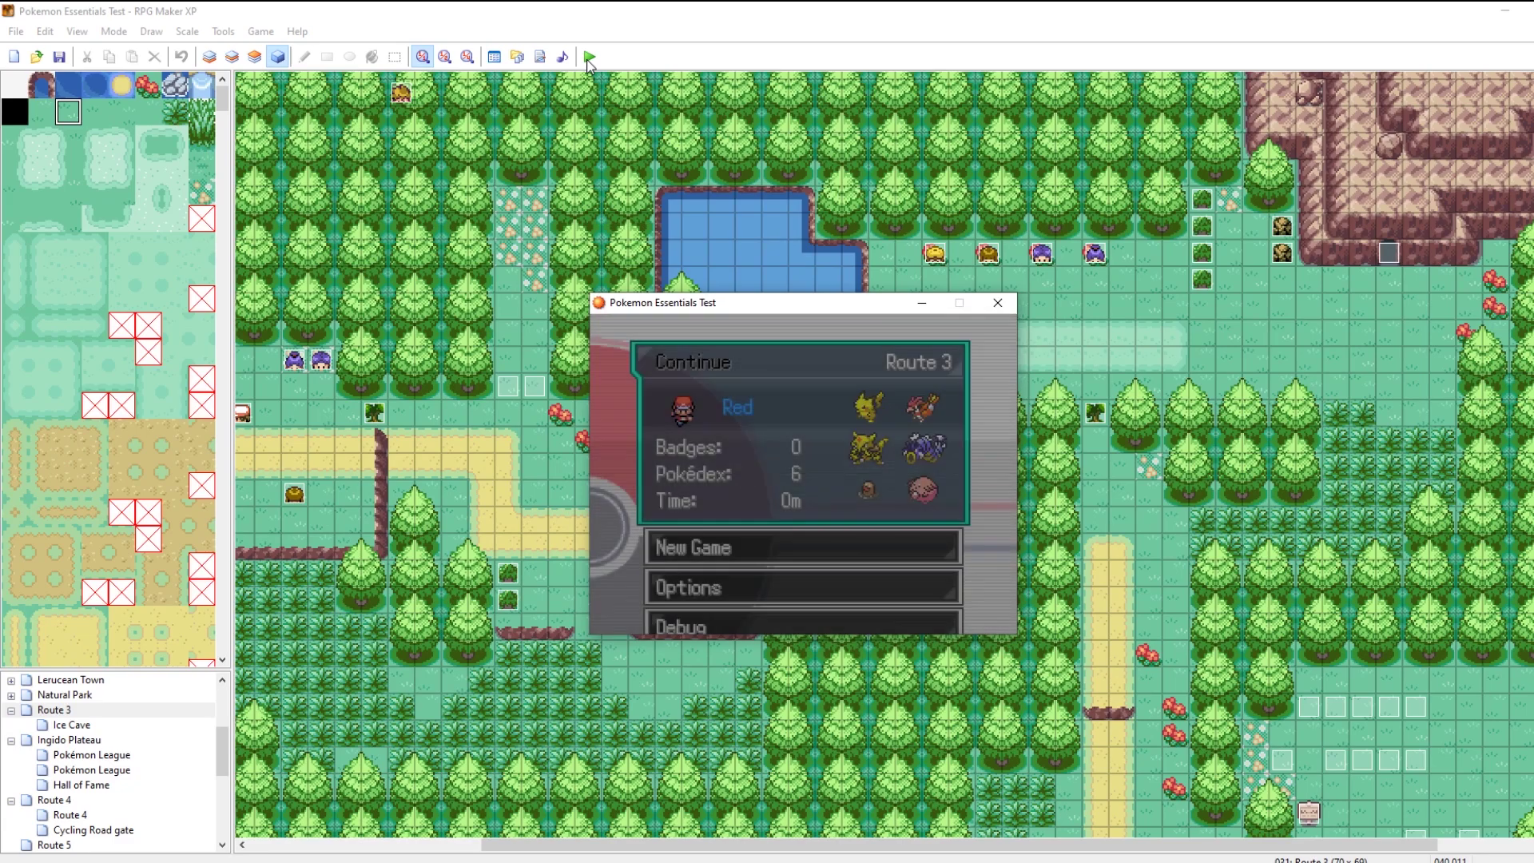
pyautogui.press('Return')
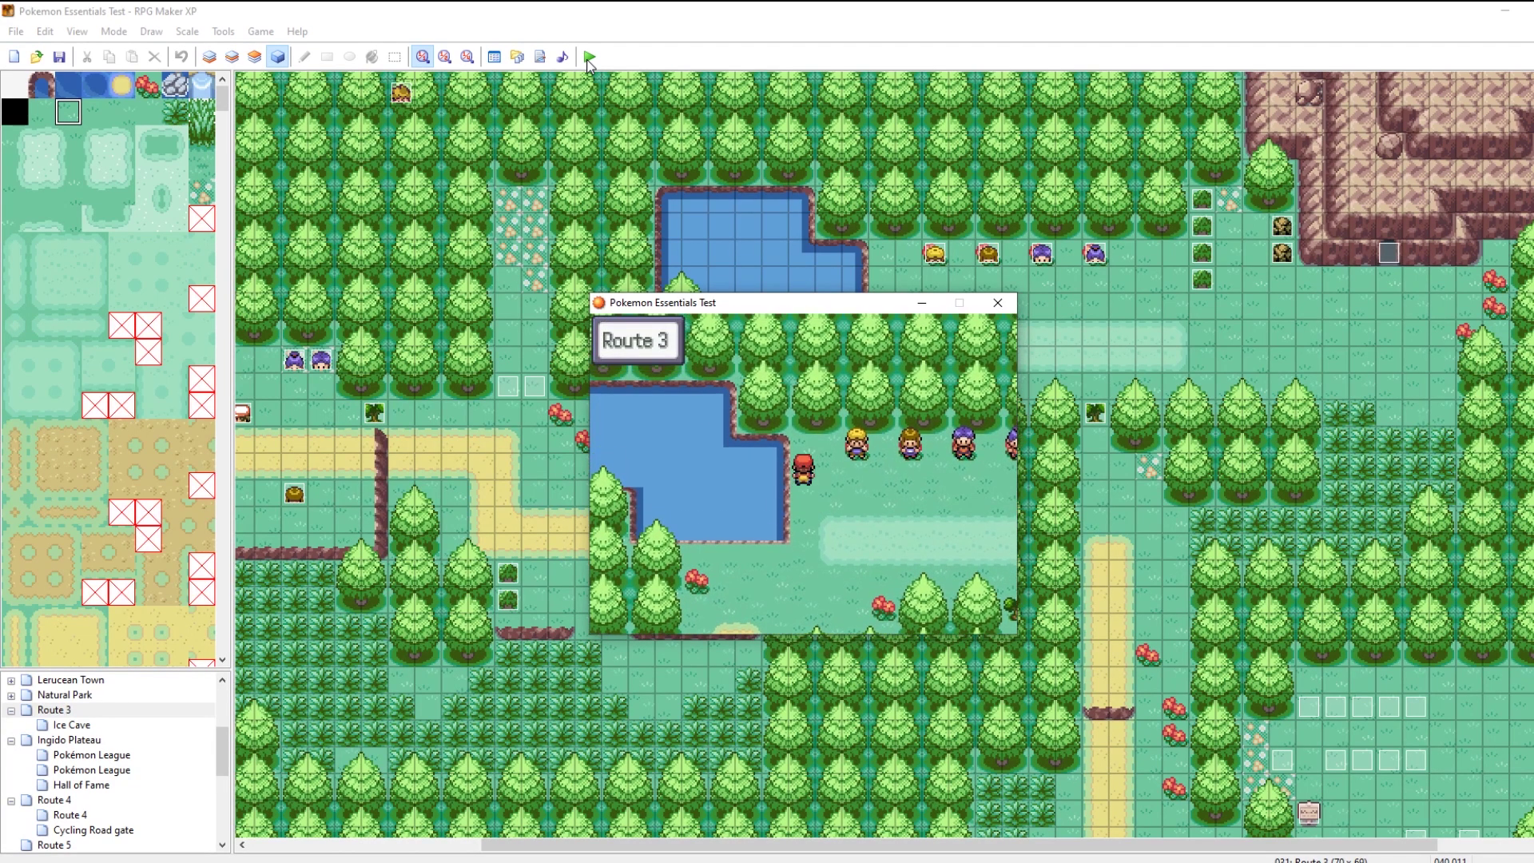
pyautogui.press('Up')
pyautogui.press('Right')
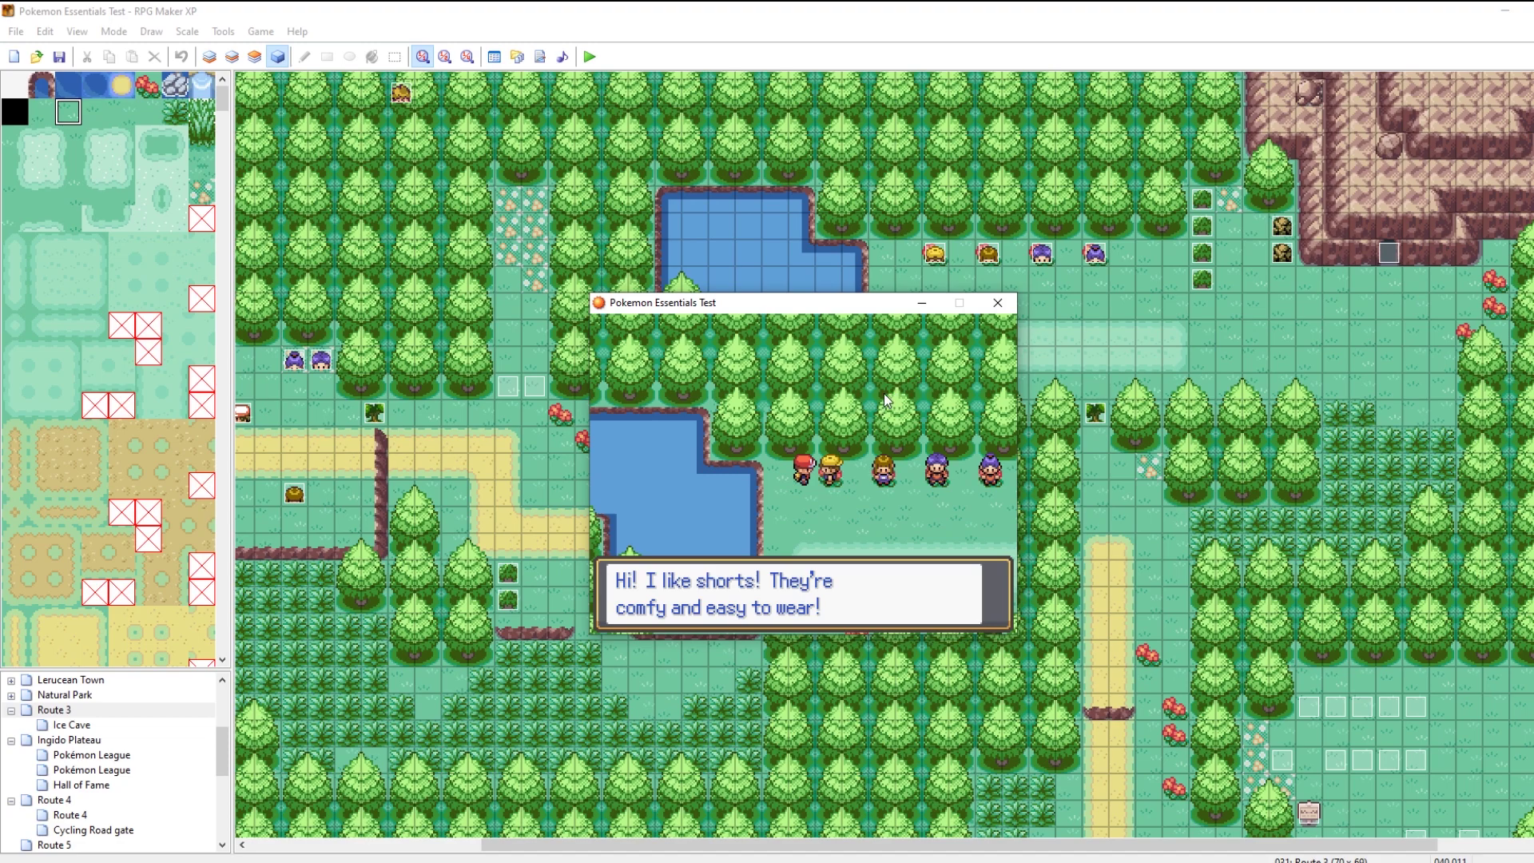
pyautogui.click(996, 302)
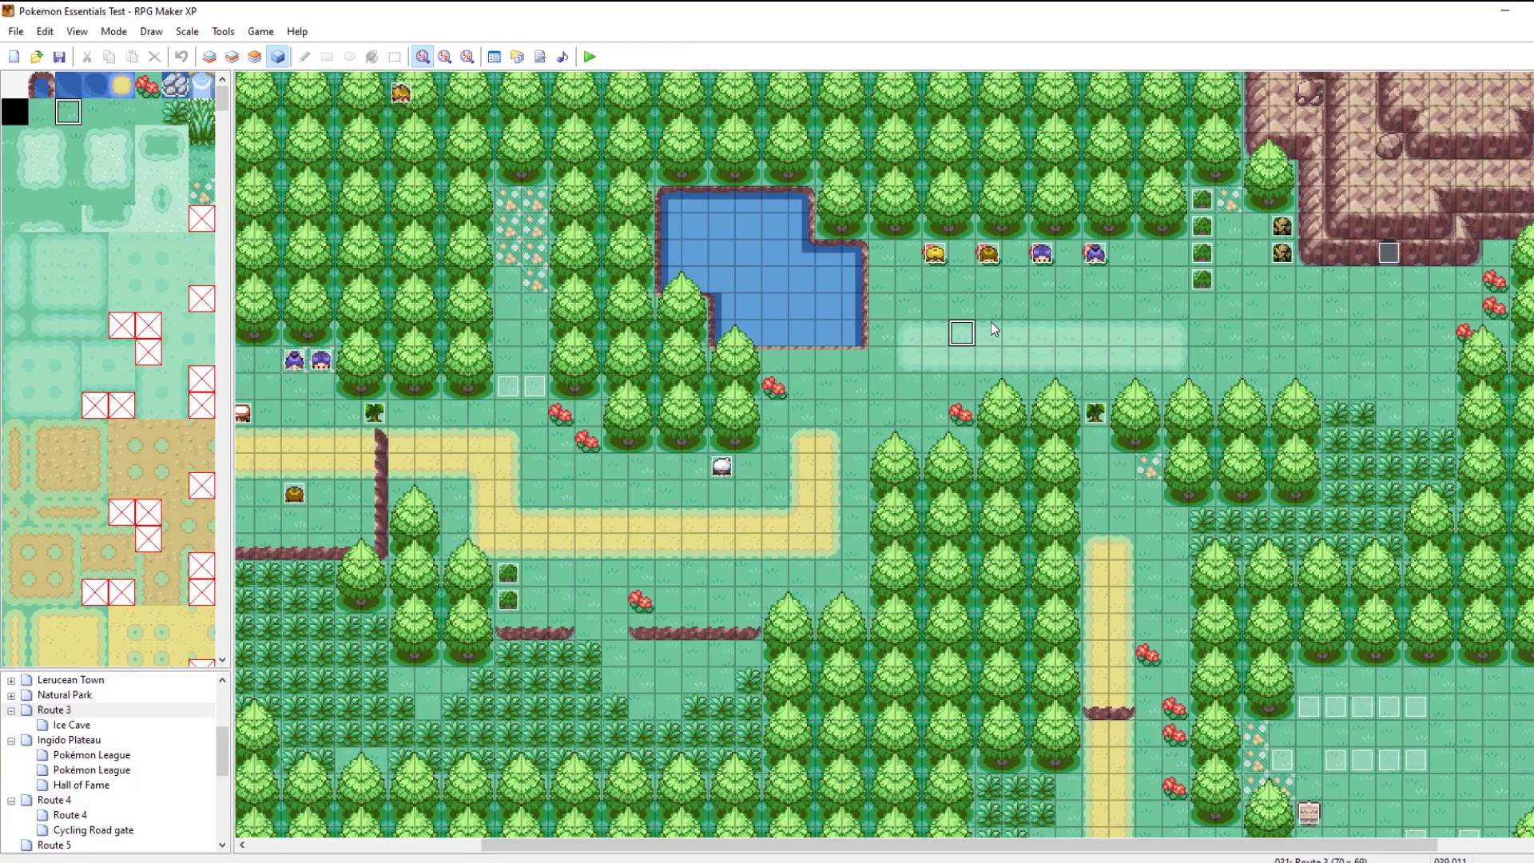
pyautogui.doubleClick(933, 265)
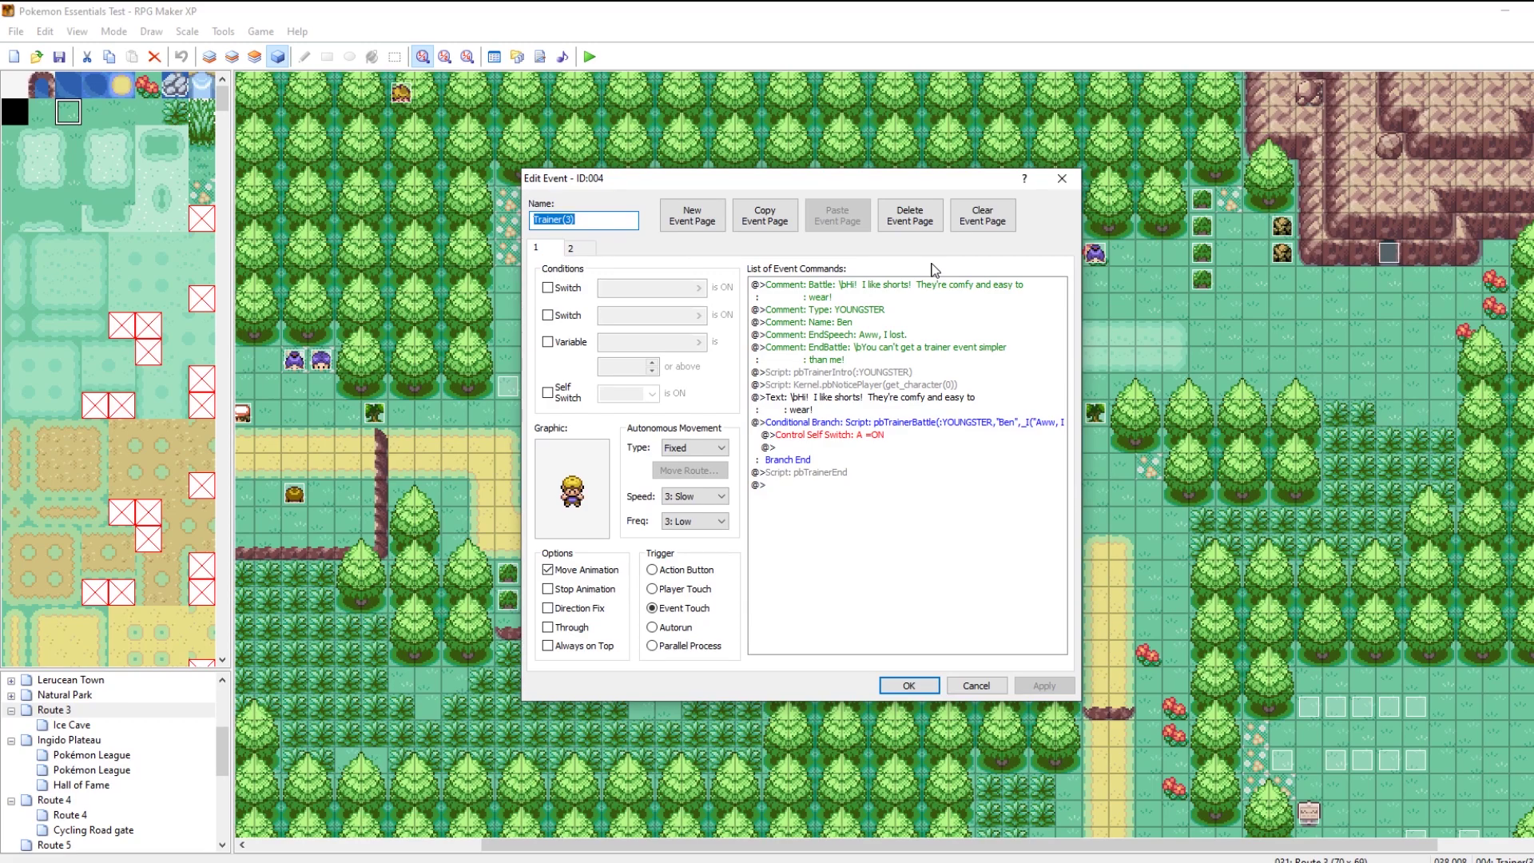
pyautogui.click(1062, 179)
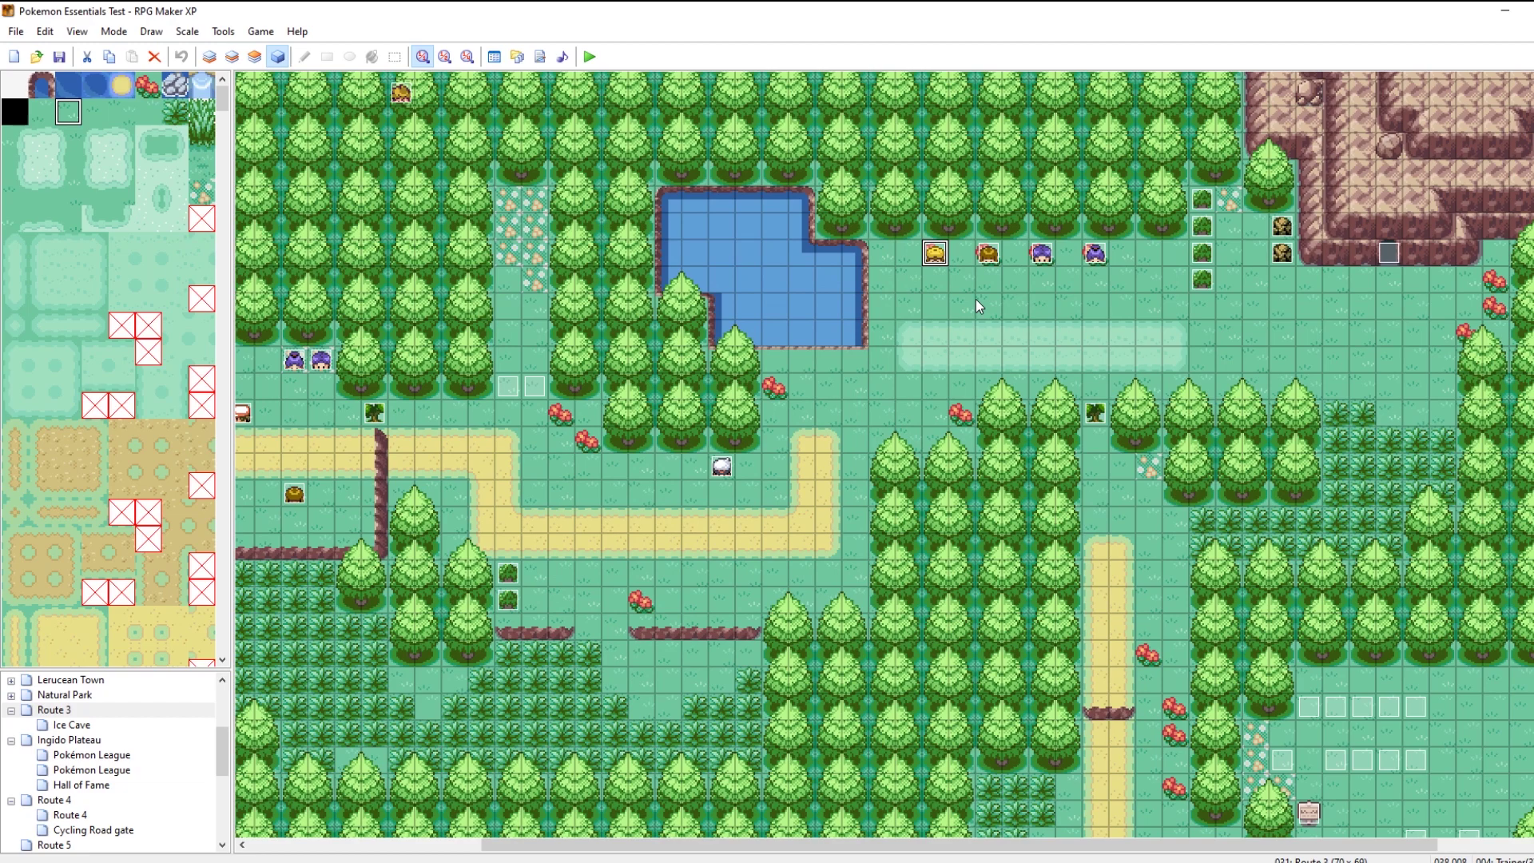
pyautogui.click(828, 199)
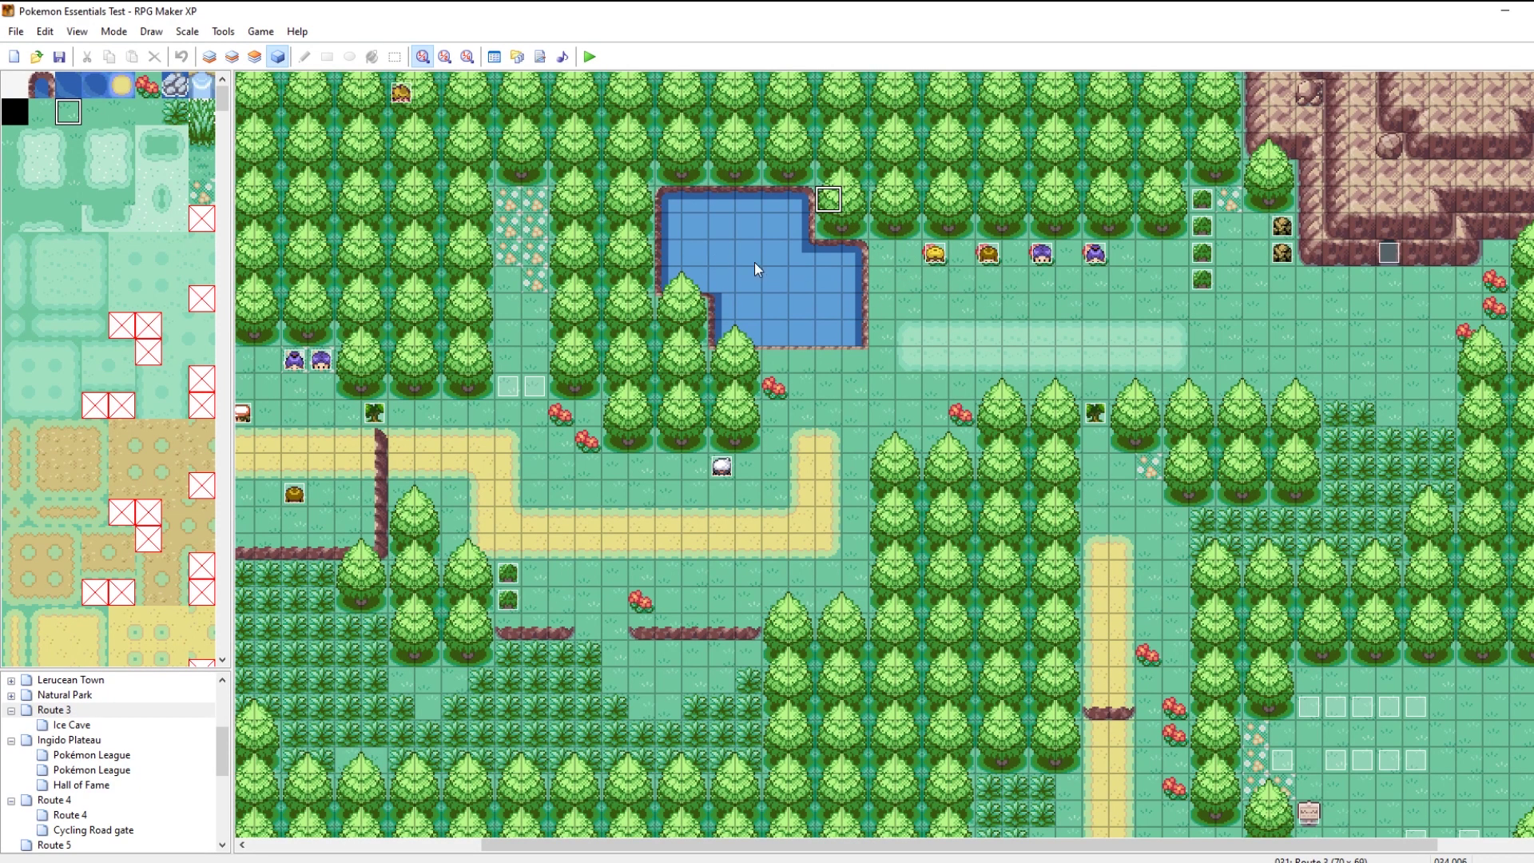